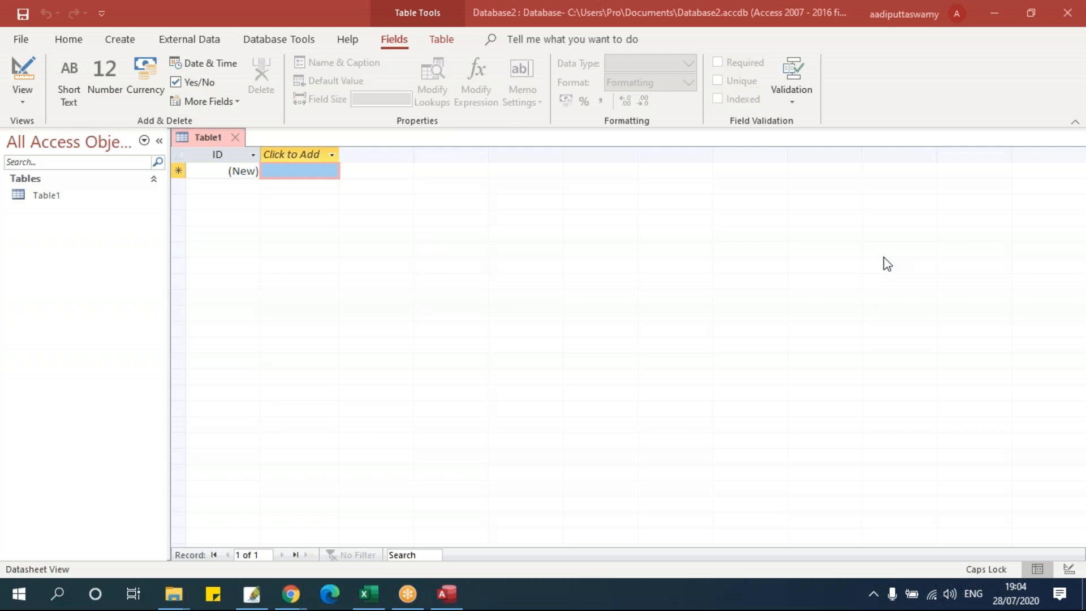
# - Close the empty Table1 tab and switch the ribbon to Create
pyautogui.click(234, 137)
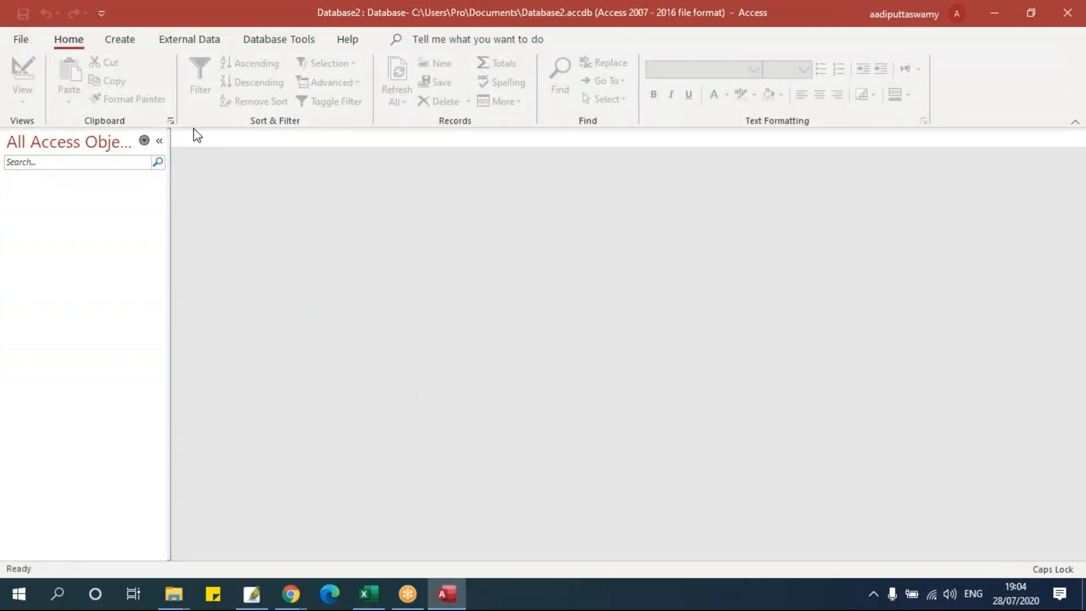
pyautogui.click(127, 44)
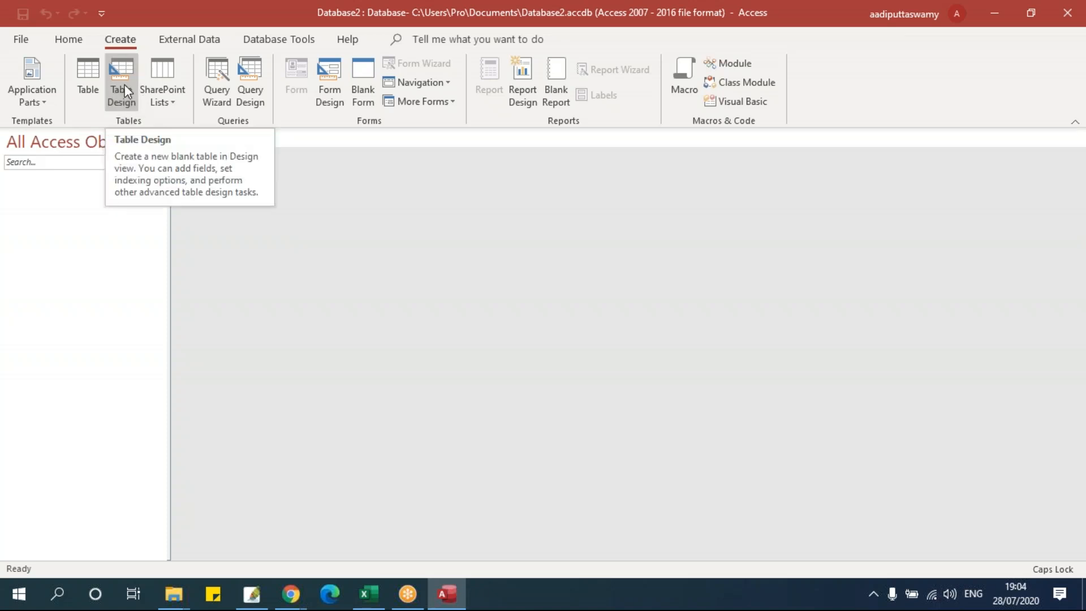
# - Create a new blank table with Table Design
pyautogui.click(124, 91)
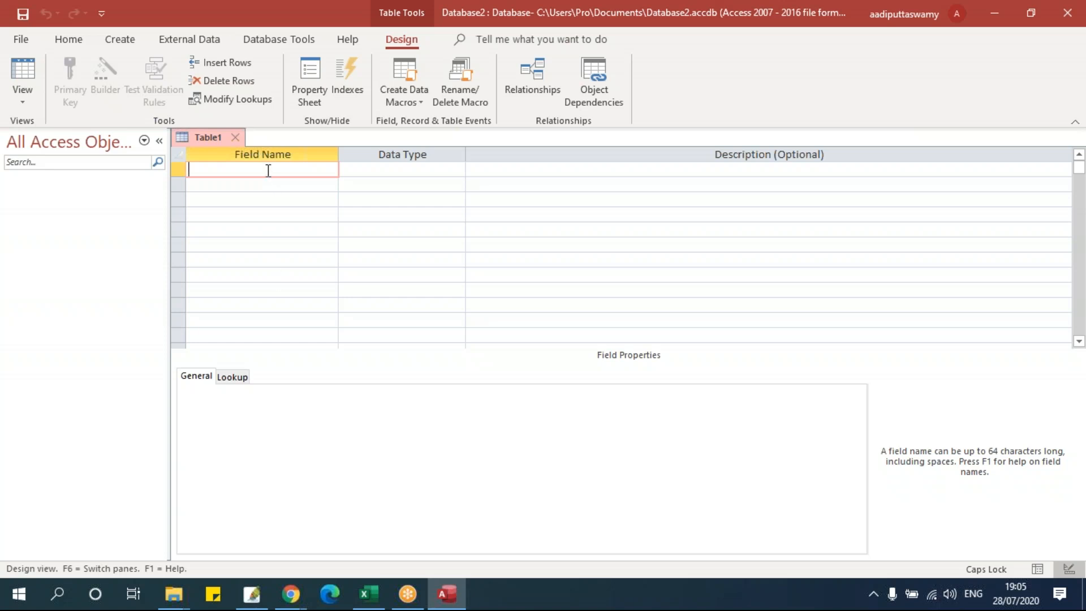
# - Enter Emp_ID as the first field name, fixing a caps typo, and keep Short Text
pyautogui.write('AMO')
pyautogui.press('BackSpace')
pyautogui.press('BackSpace')
pyautogui.press('BackSpace')
pyautogui.press('capslock')
pyautogui.write('Emp_ID')
pyautogui.click(212, 175)
pyautogui.moveTo(214, 177); pyautogui.dragTo(216, 180)
pyautogui.click(217, 170)
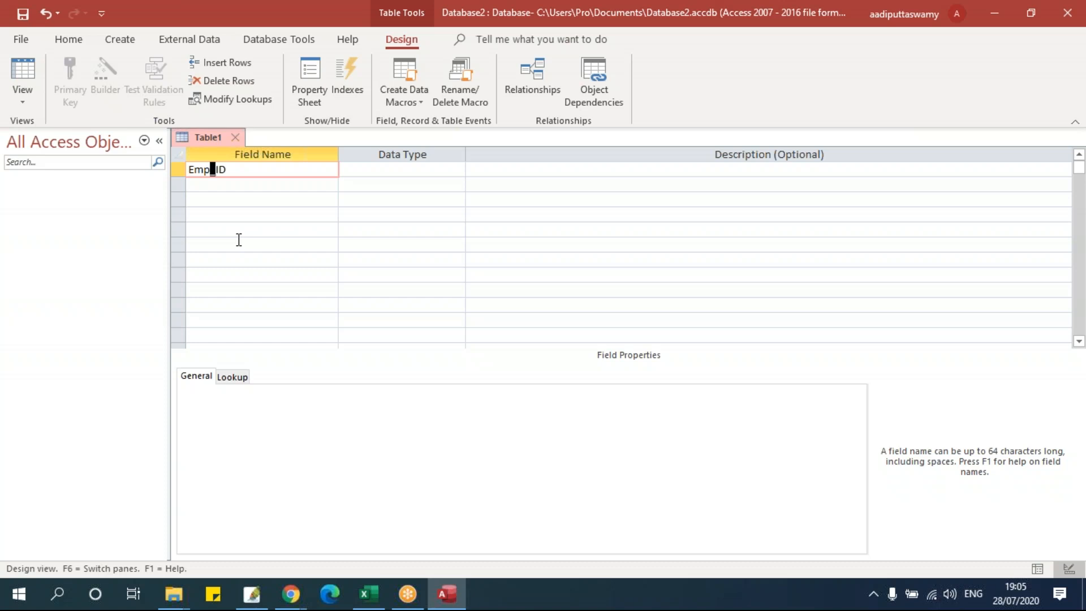
pyautogui.click(238, 171)
pyautogui.click(210, 170)
pyautogui.moveTo(218, 170); pyautogui.dragTo(211, 169)
pyautogui.click(271, 185)
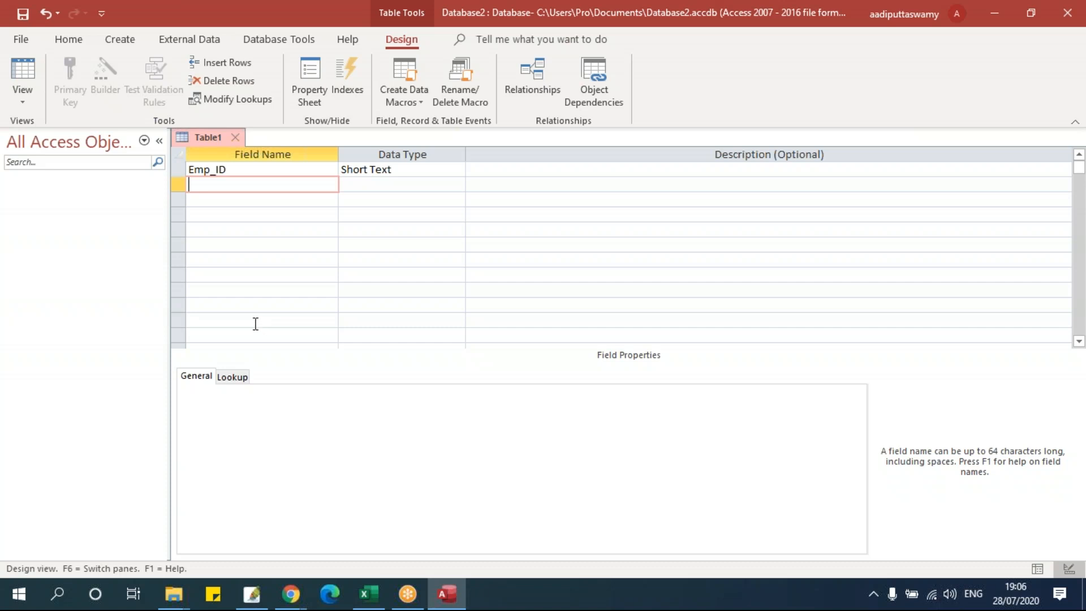
# - Add the Short Text fields Emp_Name, Emp_Age, Emp_Gender and Emp_Mobile
pyautogui.write('Emp_Name')
pyautogui.press('Down')
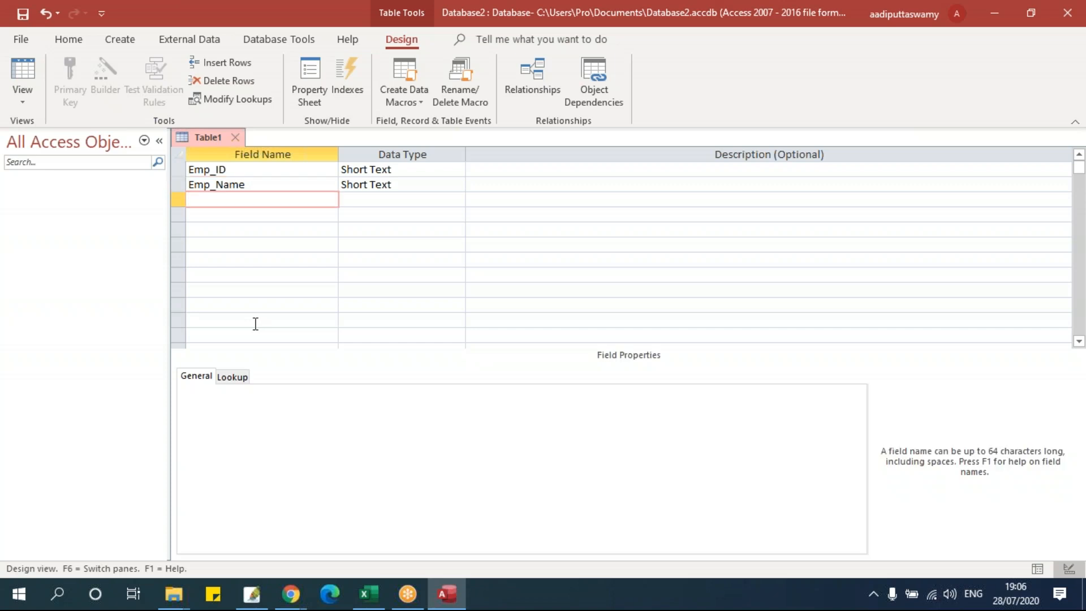
pyautogui.write('Emp_Age')
pyautogui.press('Down')
pyautogui.write('Emp_')
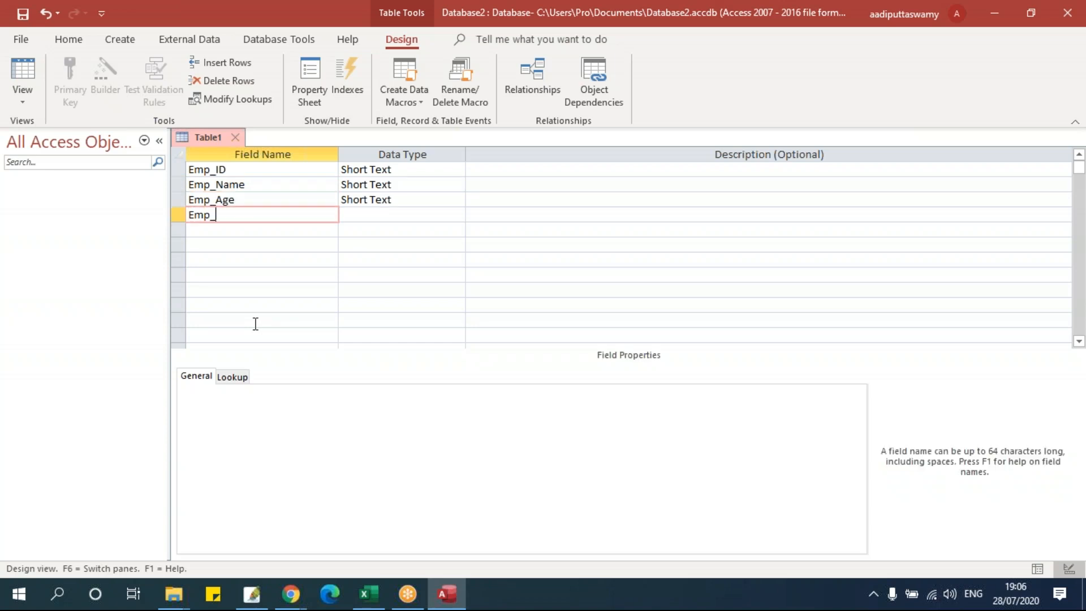
pyautogui.write('Gender')
pyautogui.press('Down')
pyautogui.write('Emp_')
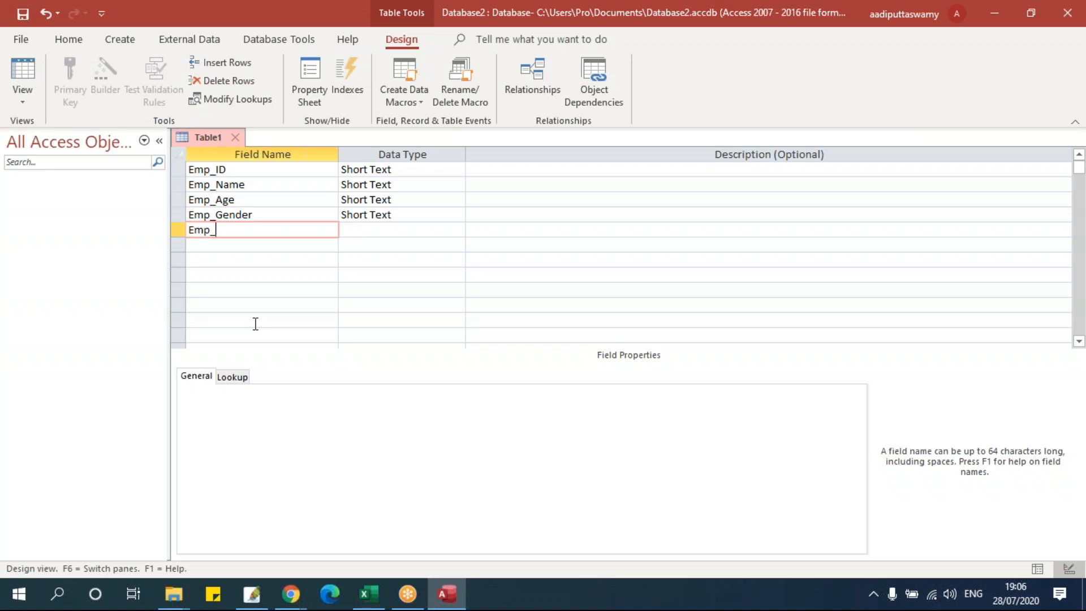
pyautogui.write('MObil')
pyautogui.press('BackSpace')
pyautogui.press('BackSpace')
pyautogui.press('BackSpace')
pyautogui.press('BackSpace')
pyautogui.press('BackSpace')
pyautogui.press('BackSpace')
pyautogui.press('BackSpace')
pyautogui.press('BackSpace')
pyautogui.press('BackSpace')
pyautogui.write('Emp_Mobile')
pyautogui.press('Down')
# - Add the Short Text fields Emp_Email, Emp_Address, Emp_DOB and Emp_Salary
pyautogui.write('Emp')
pyautogui.press('BackSpace')
pyautogui.press('BackSpace')
pyautogui.write('m')
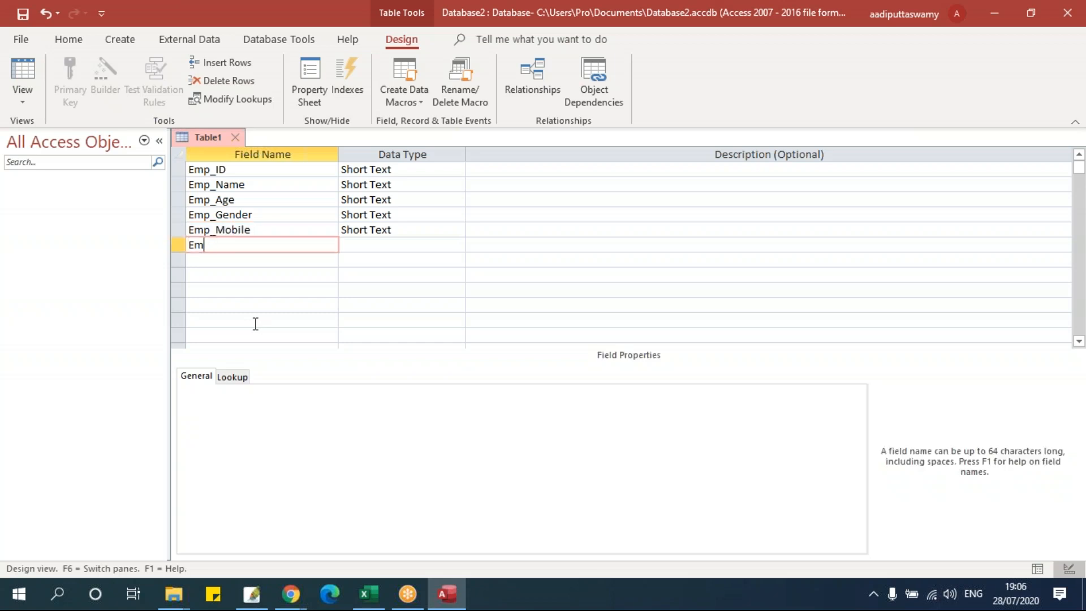
pyautogui.write('p_Email')
pyautogui.press('Down')
pyautogui.write('Emp_Address')
pyautogui.press('Down')
pyautogui.write('Emp_DOB')
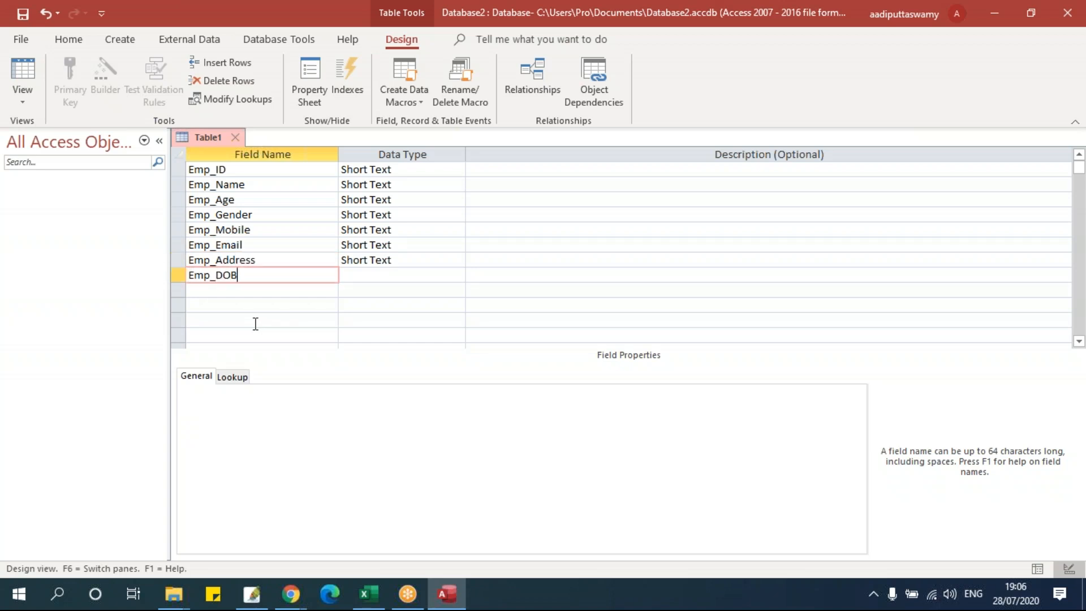
pyautogui.press('Down')
pyautogui.write('Em')
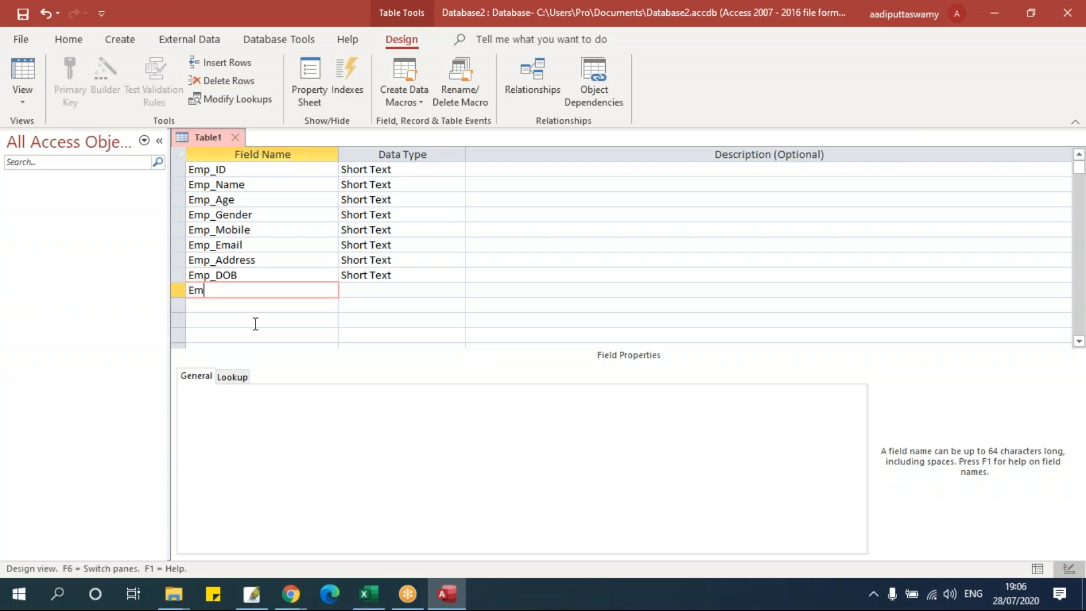
pyautogui.write('p_Salary')
pyautogui.click(268, 309)
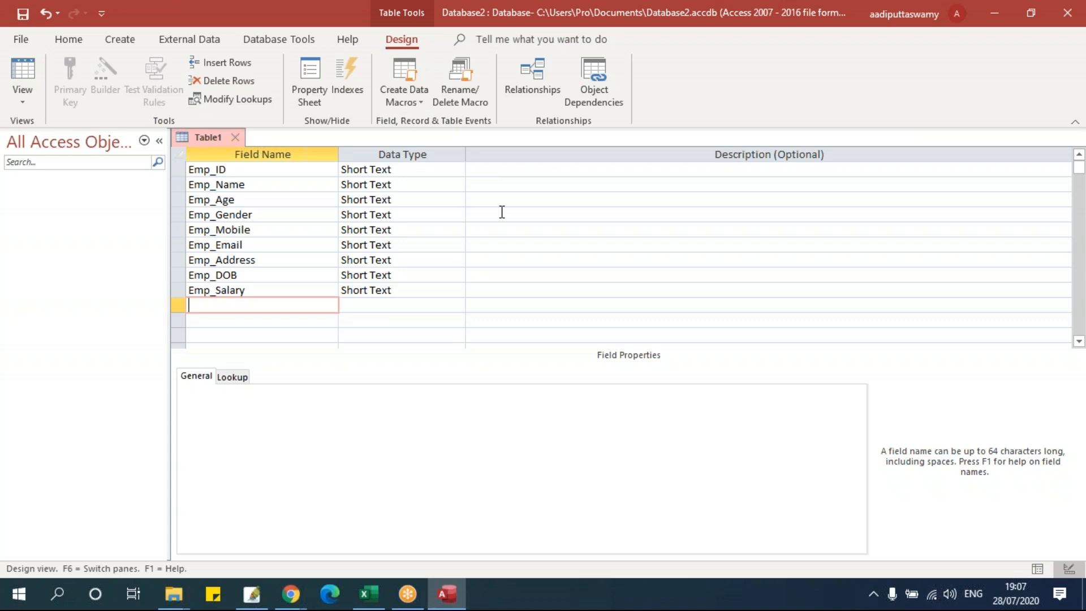
pyautogui.click(238, 171)
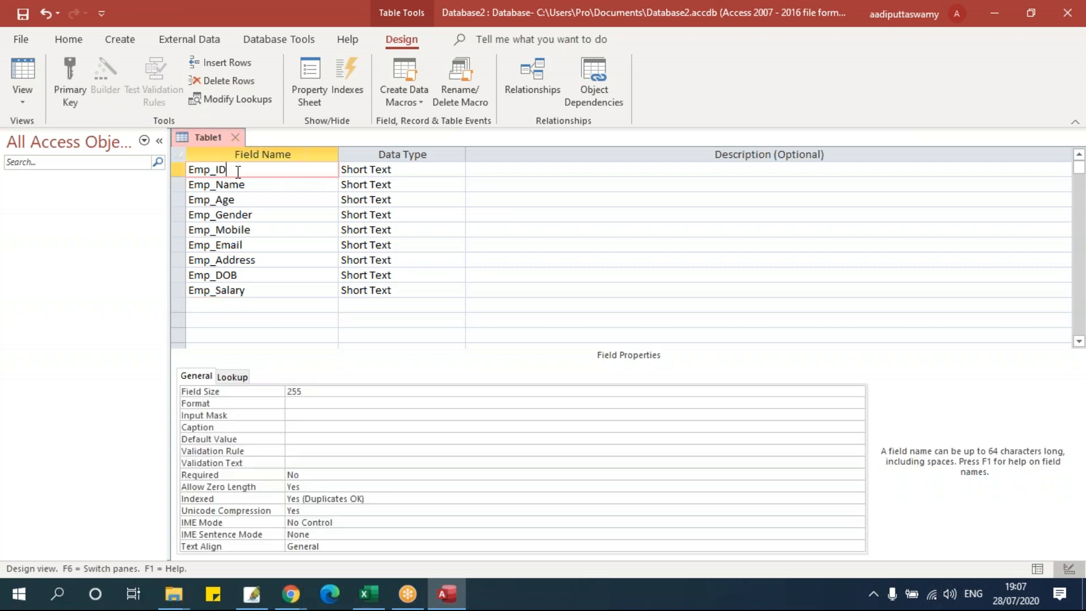
pyautogui.click(429, 170)
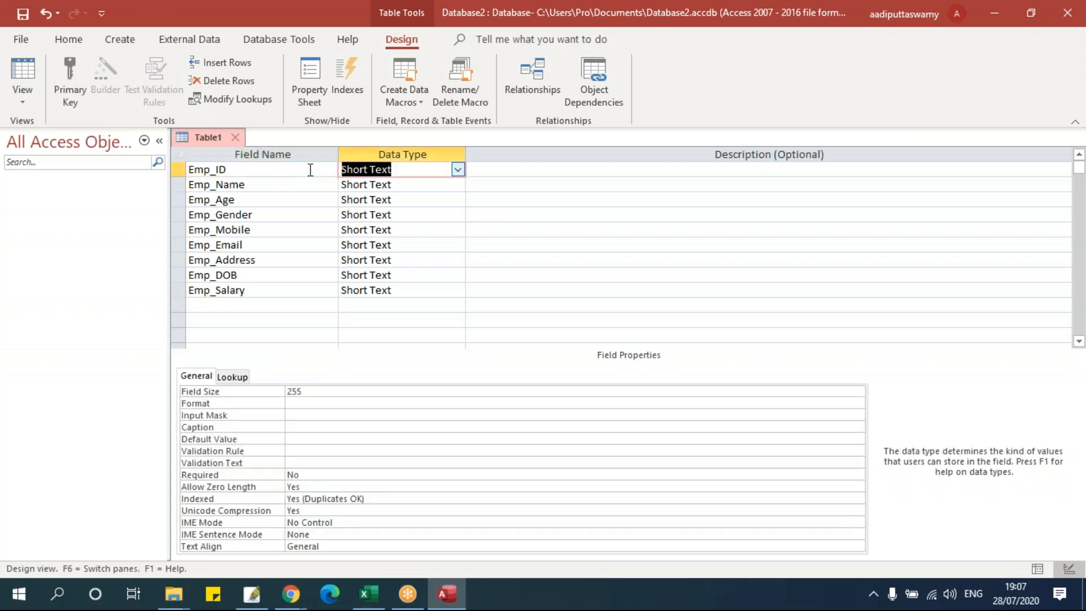
pyautogui.click(262, 199)
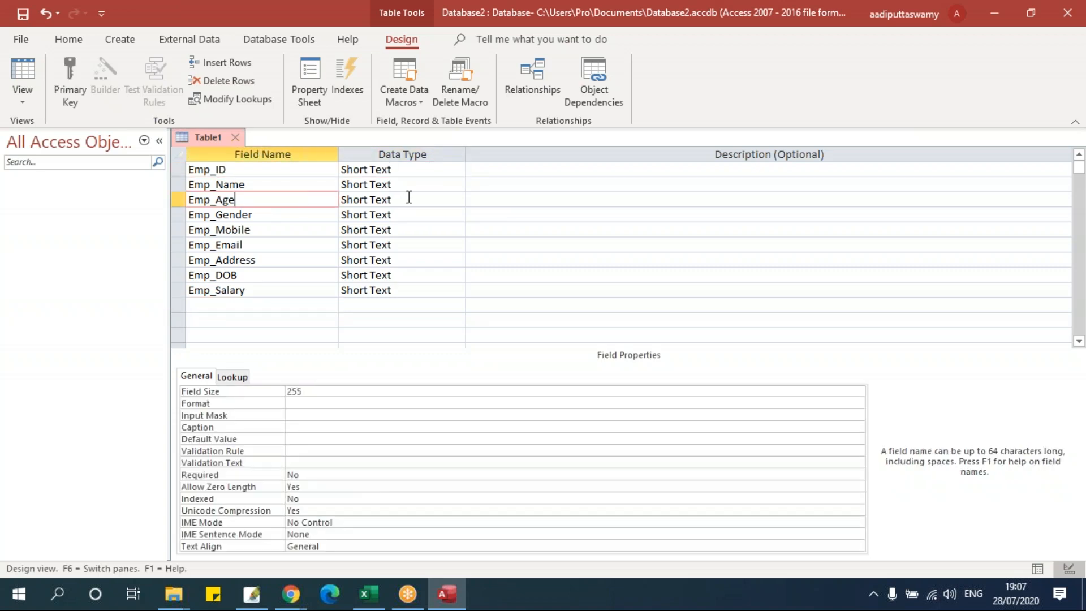
pyautogui.click(409, 197)
pyautogui.press('Tab')
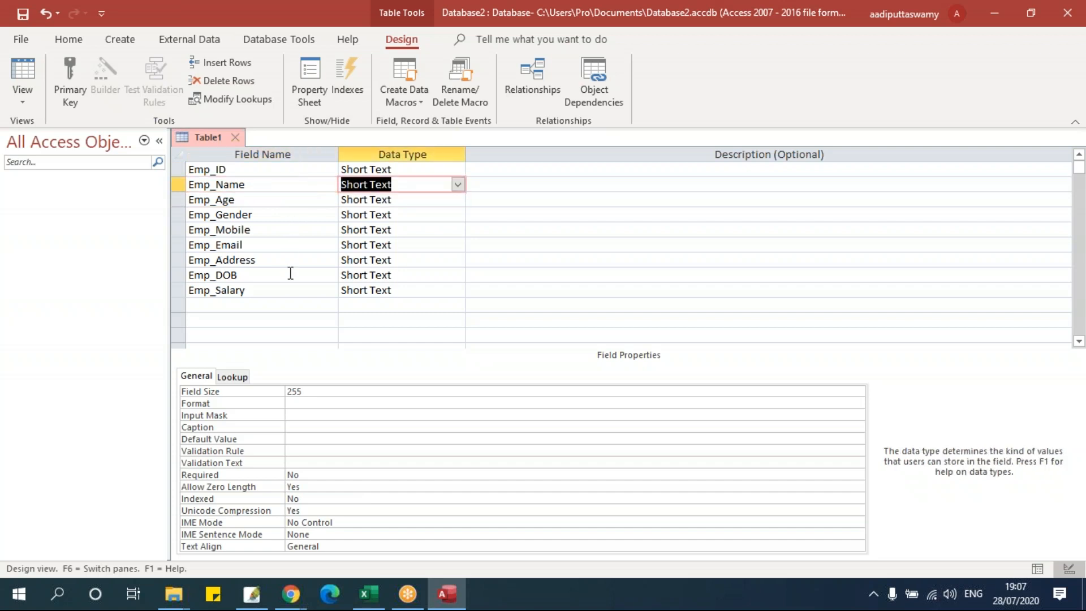
pyautogui.click(280, 244)
pyautogui.press('Tab')
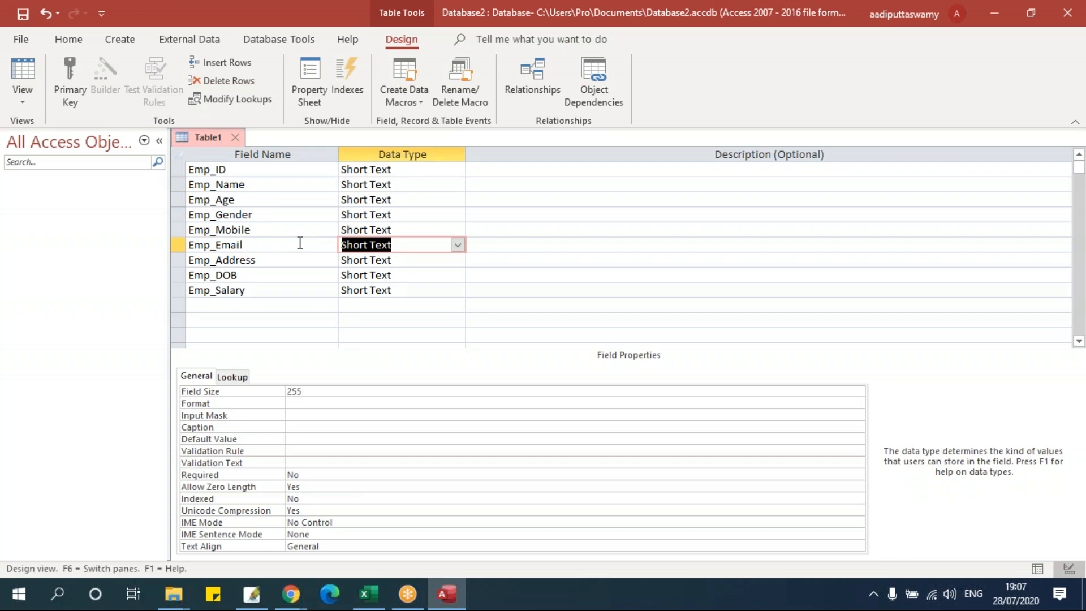
pyautogui.click(288, 290)
pyautogui.click(352, 294)
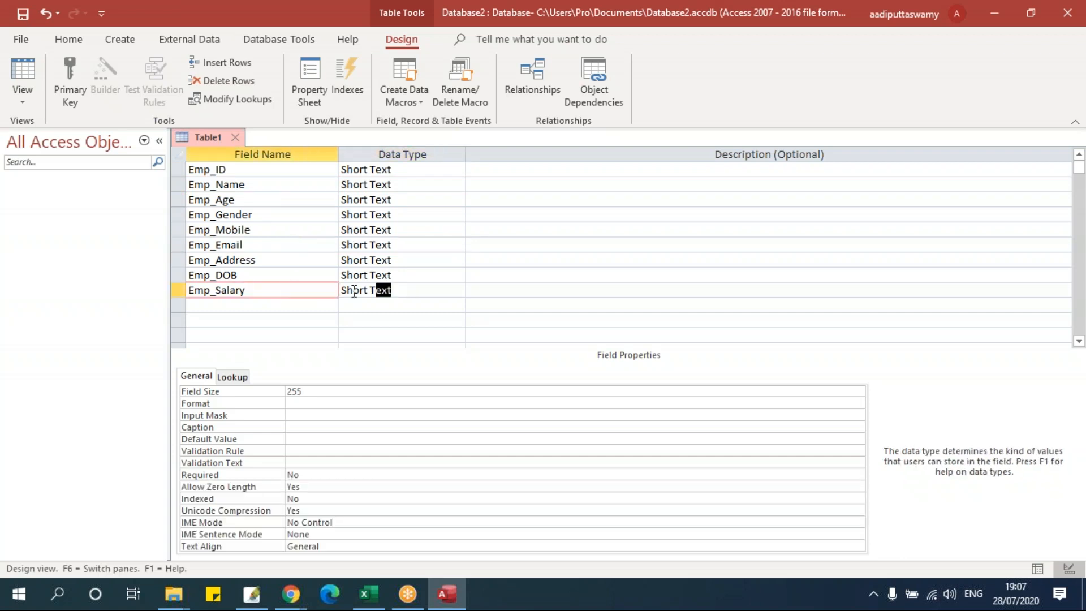
pyautogui.click(283, 277)
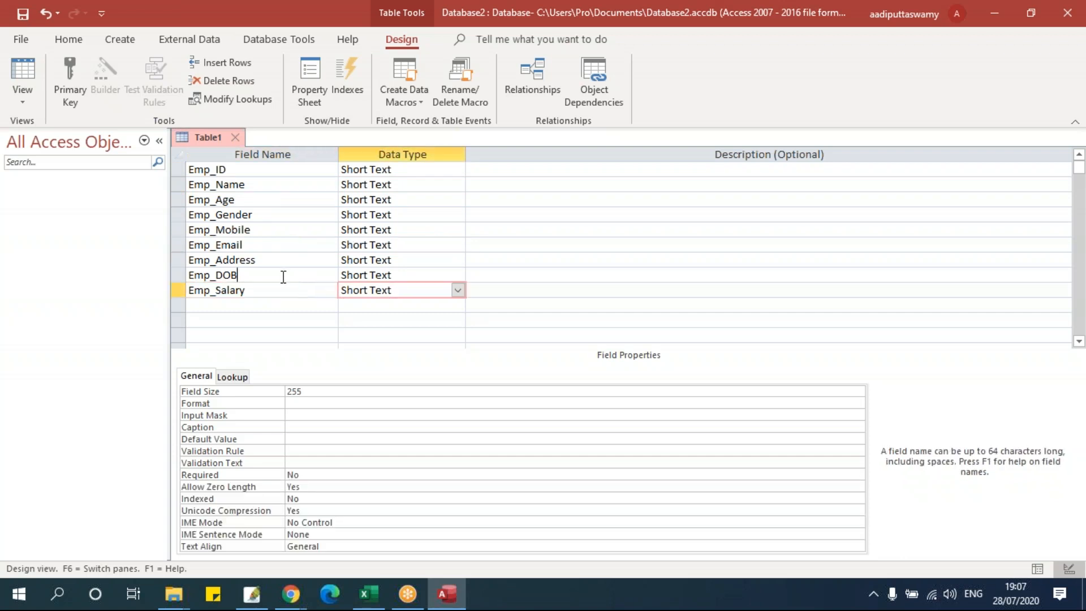
pyautogui.click(422, 275)
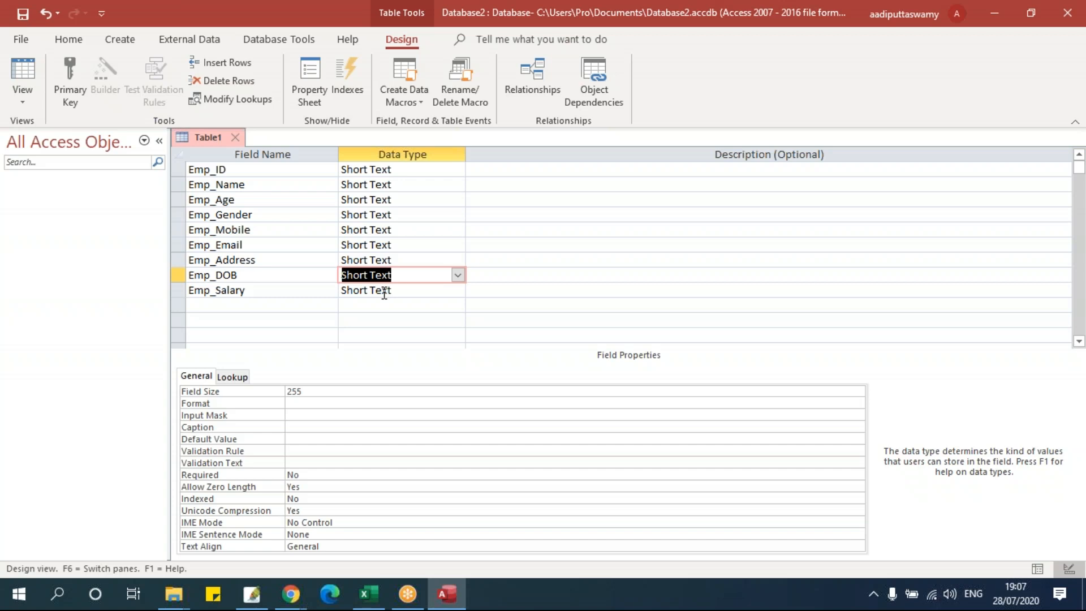
pyautogui.click(281, 199)
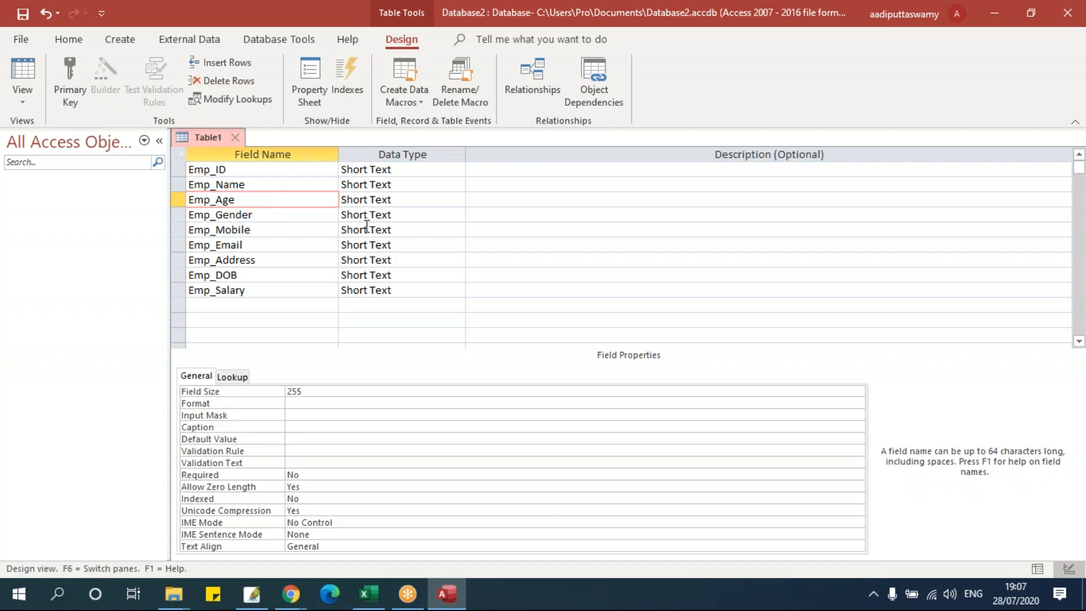
pyautogui.click(285, 247)
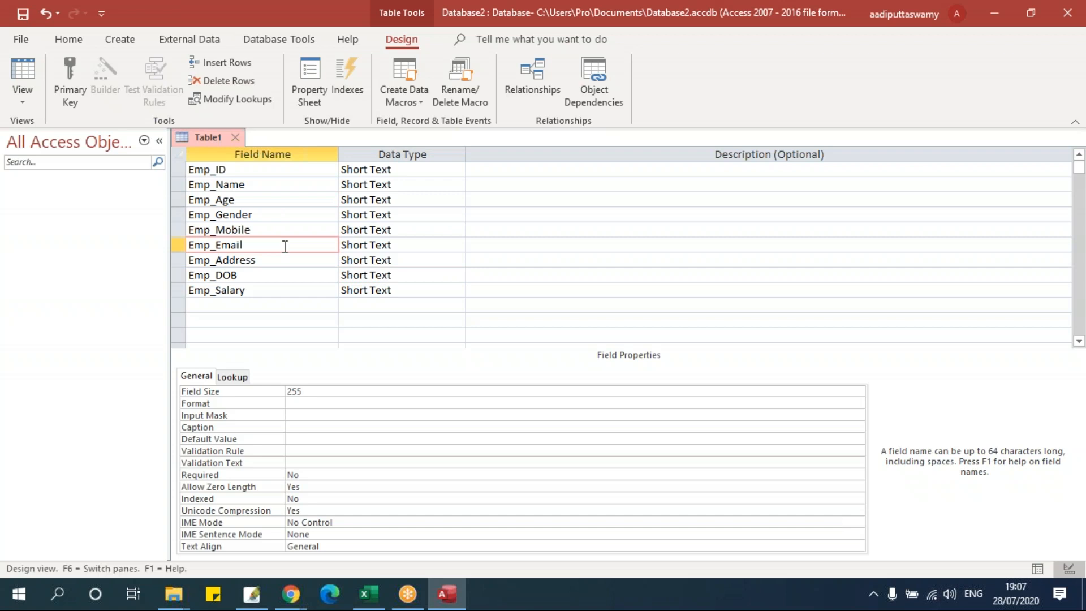
pyautogui.click(279, 272)
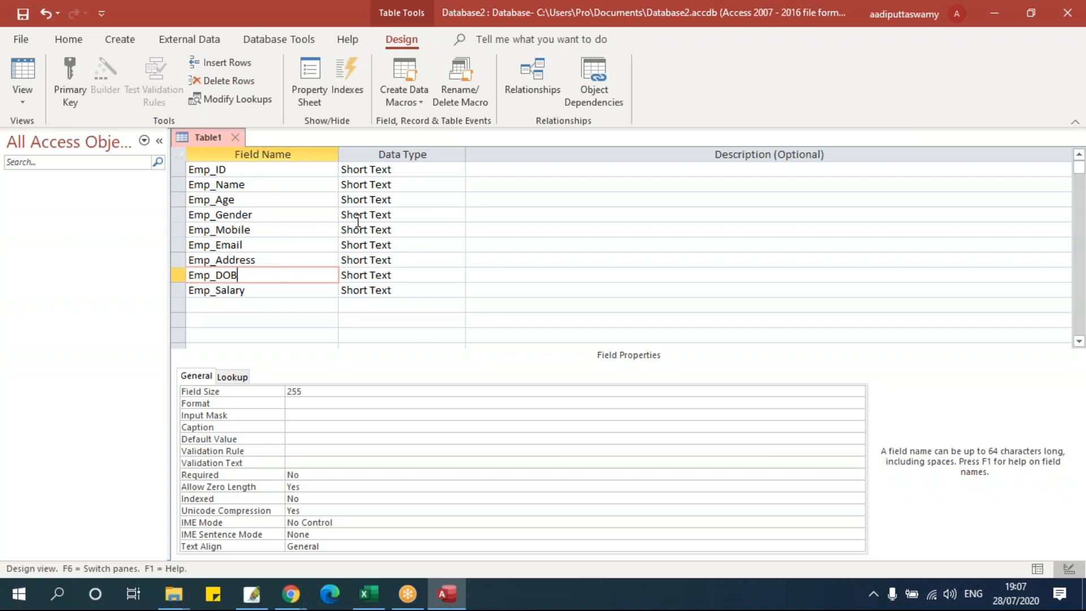
pyautogui.click(257, 204)
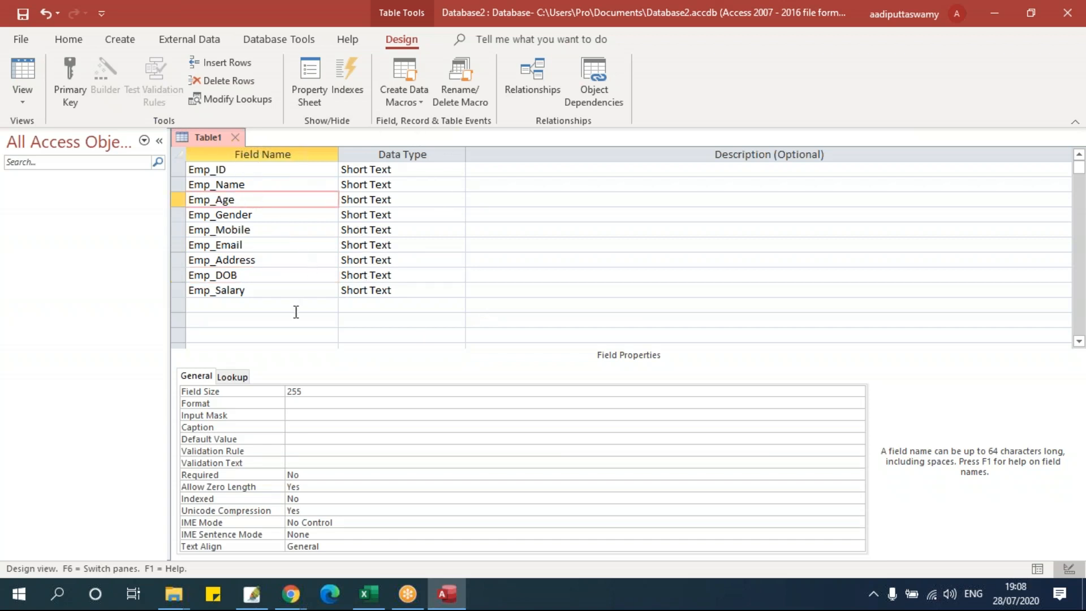
pyautogui.click(273, 173)
pyautogui.click(402, 170)
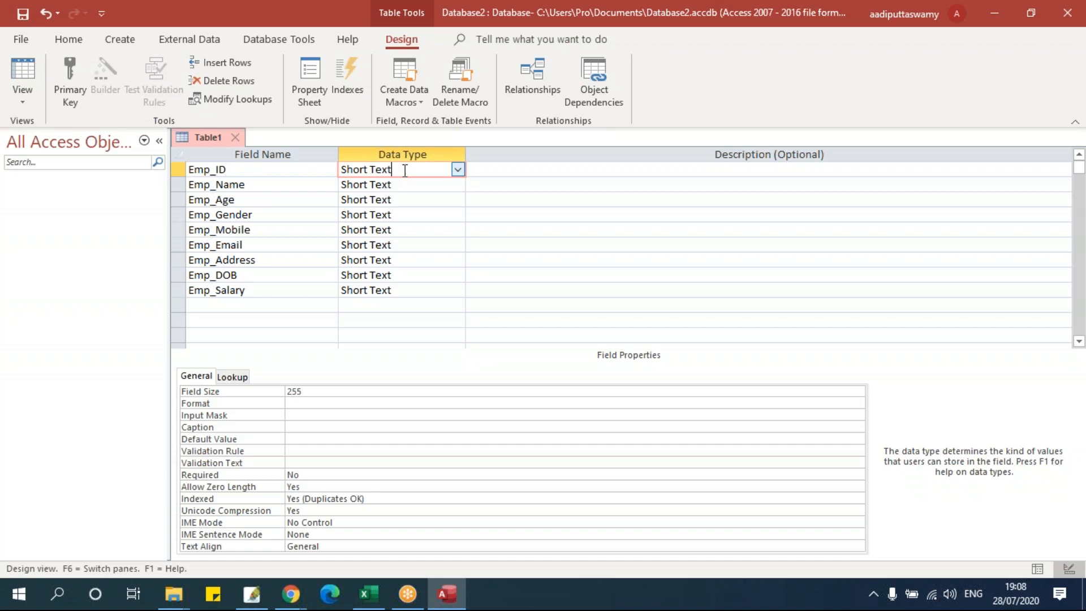
# - Replace Emp_ID's Field Size of 255 with 6
pyautogui.moveTo(317, 391); pyautogui.dragTo(268, 388)
pyautogui.click(330, 389)
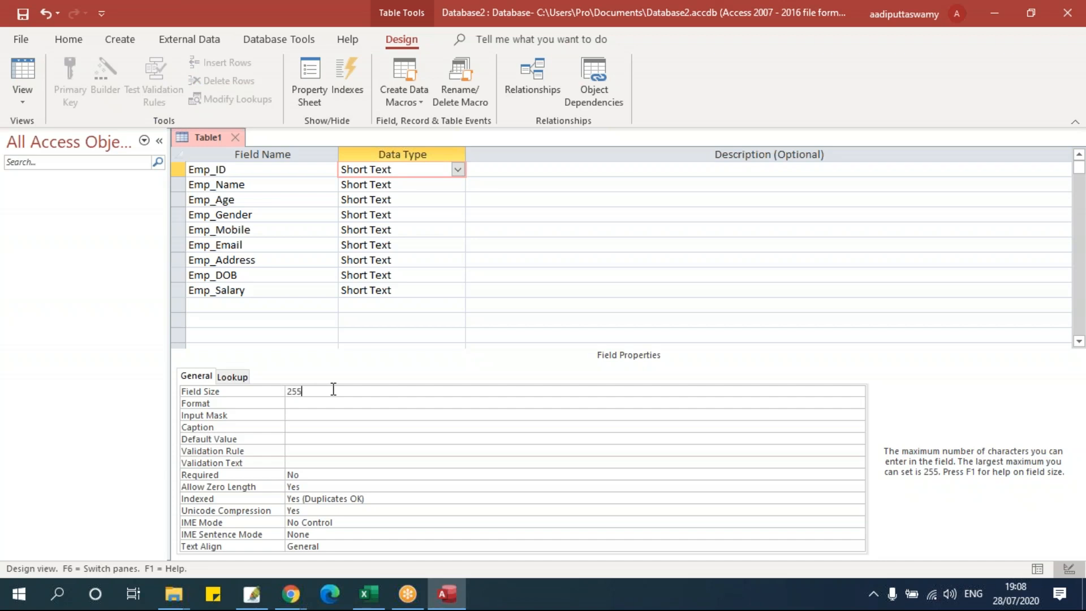
pyautogui.moveTo(313, 393); pyautogui.dragTo(279, 403)
pyautogui.click(324, 391)
pyautogui.moveTo(313, 393); pyautogui.dragTo(262, 394)
pyautogui.write('6')
# - Check Emp_Name's Field Size of 255, then move to Emp_Age's data type
pyautogui.click(430, 186)
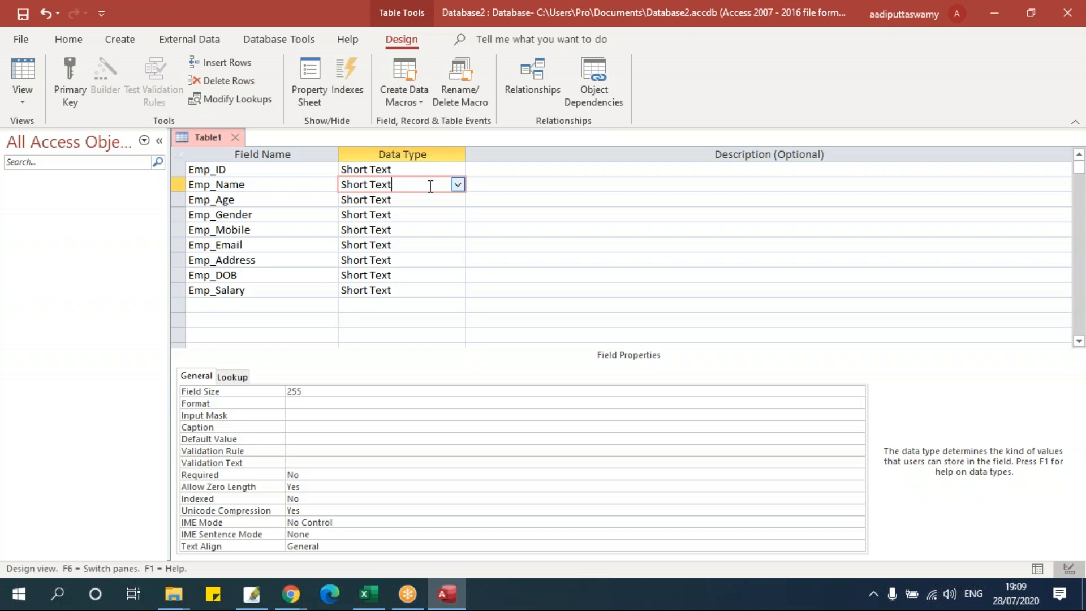
pyautogui.click(259, 395)
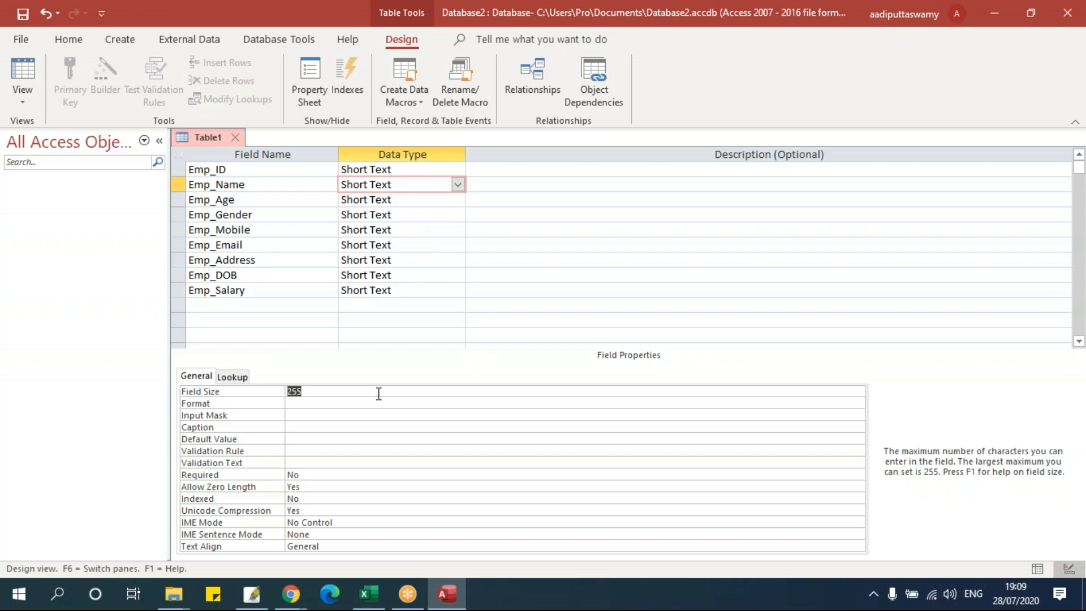
pyautogui.click(405, 199)
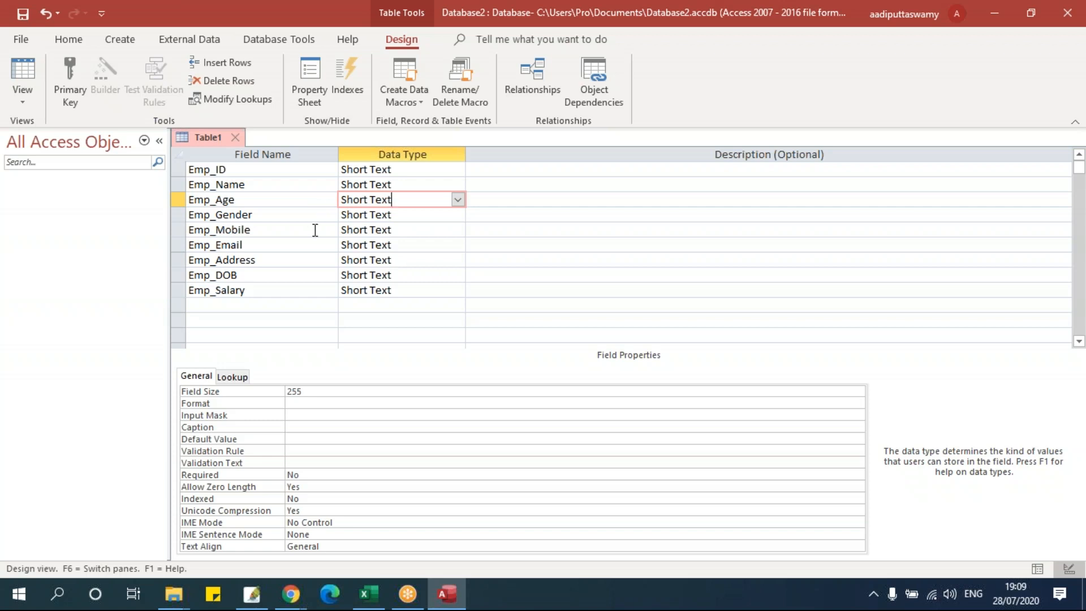
# - Change Emp_Age's data type to Number and choose Byte as its Field Size
pyautogui.click(459, 202)
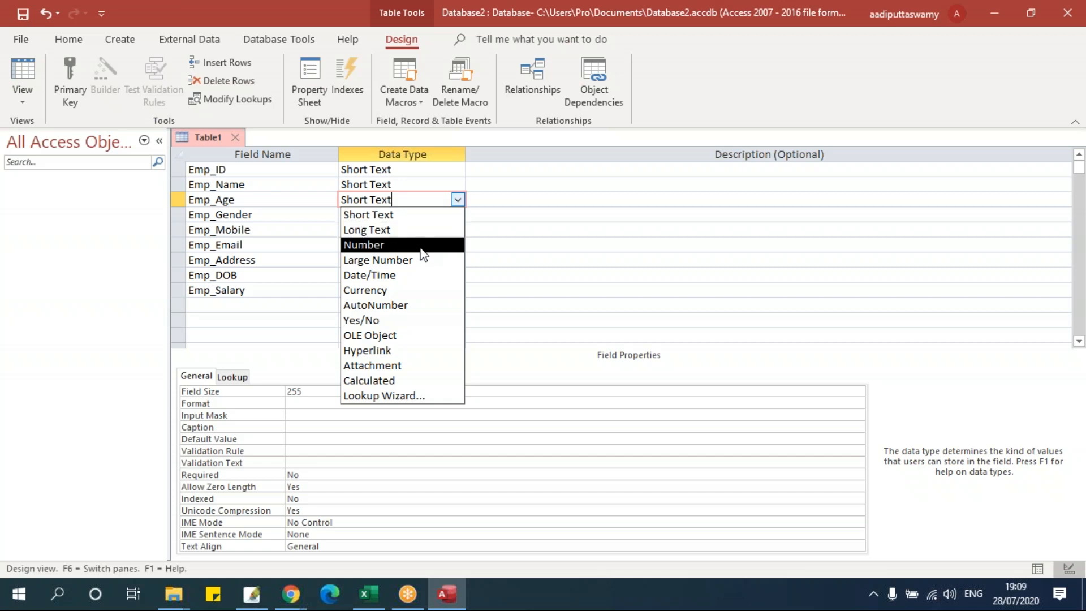
pyautogui.click(391, 248)
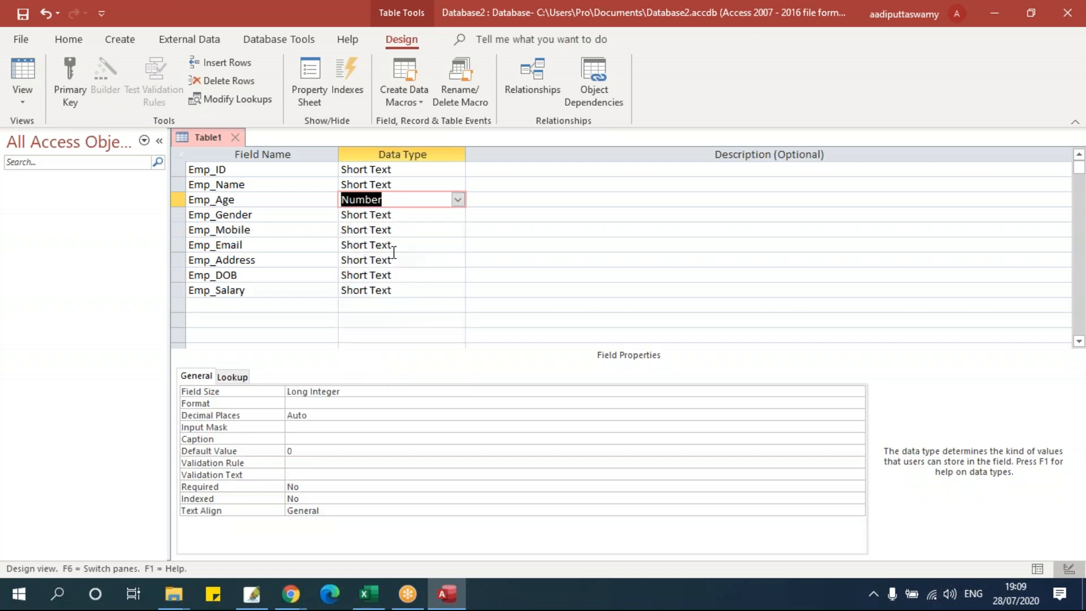
pyautogui.click(243, 205)
pyautogui.moveTo(266, 199); pyautogui.dragTo(164, 204)
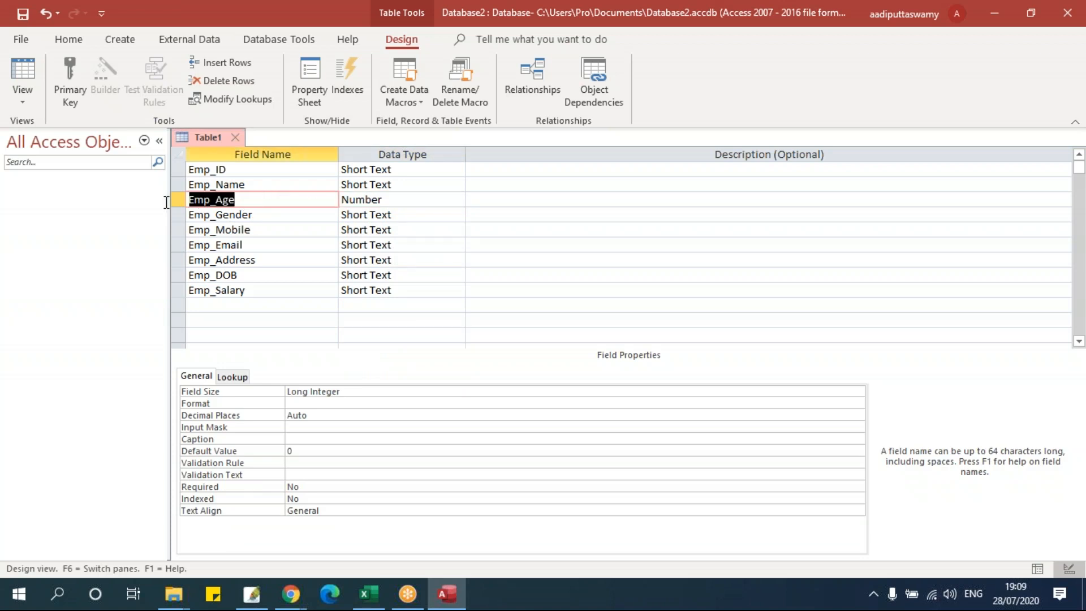
pyautogui.click(396, 201)
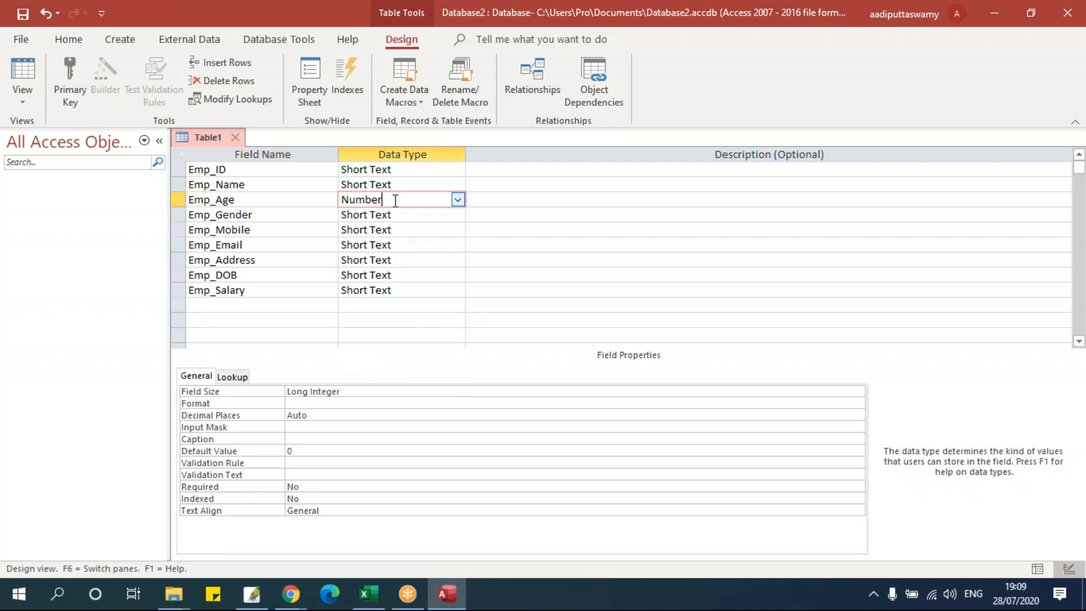
pyautogui.click(345, 391)
pyautogui.click(857, 392)
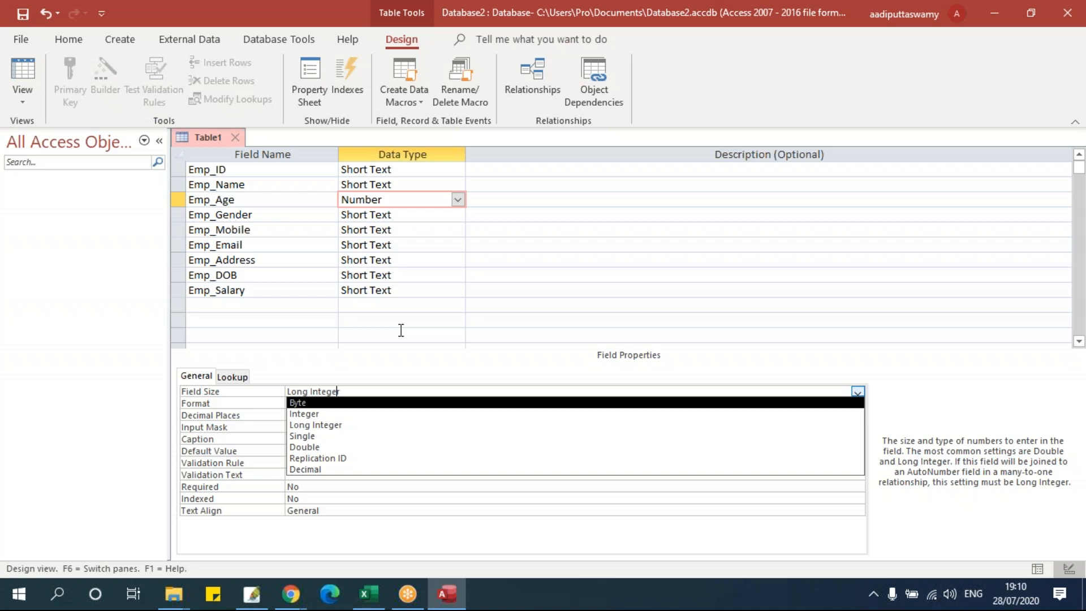
pyautogui.click(335, 402)
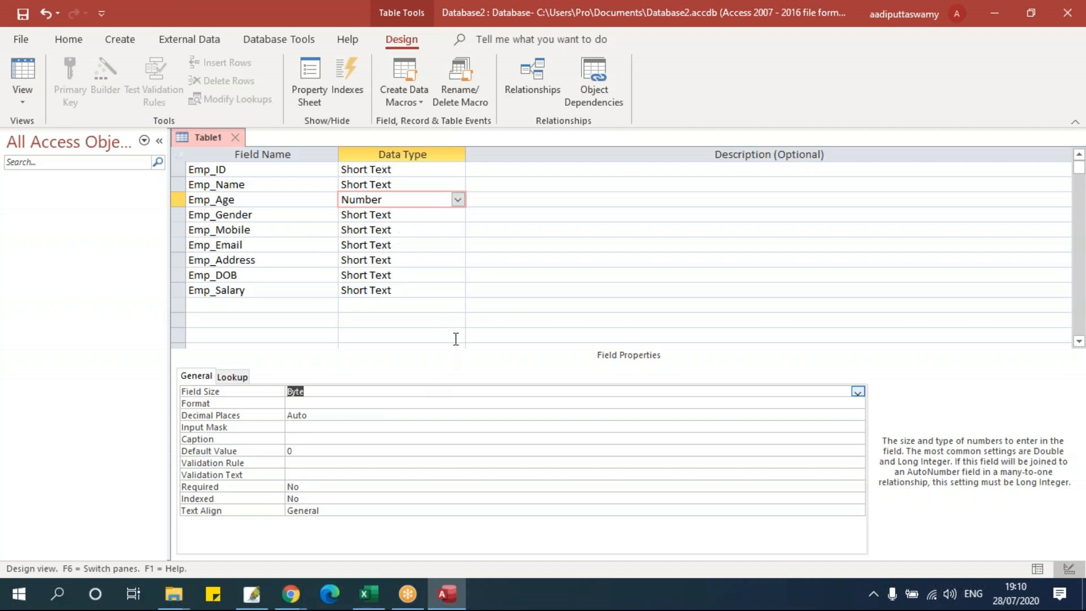
pyautogui.click(858, 391)
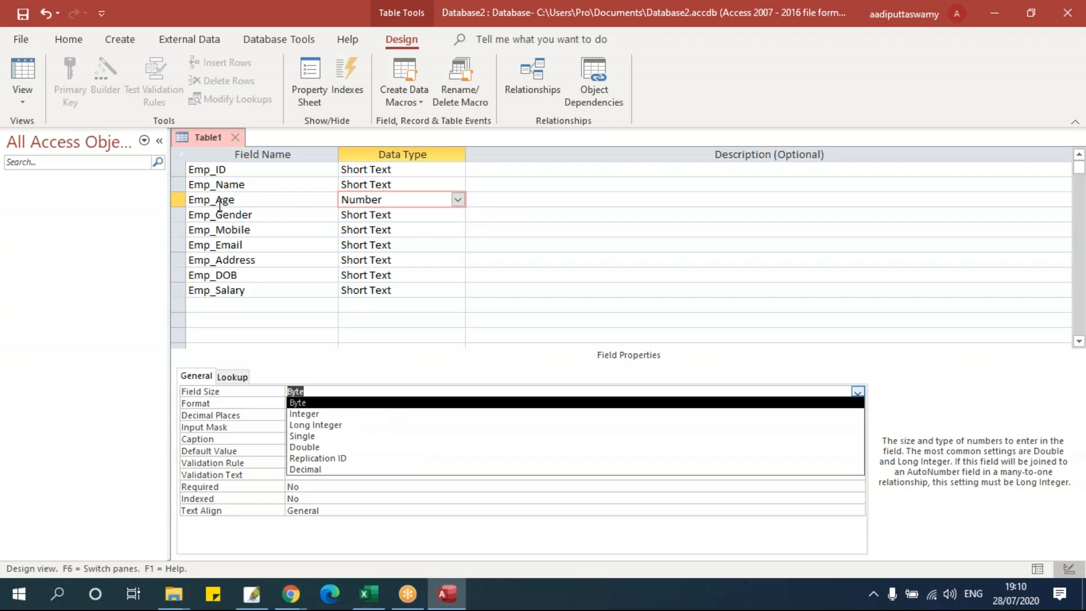
pyautogui.click(314, 404)
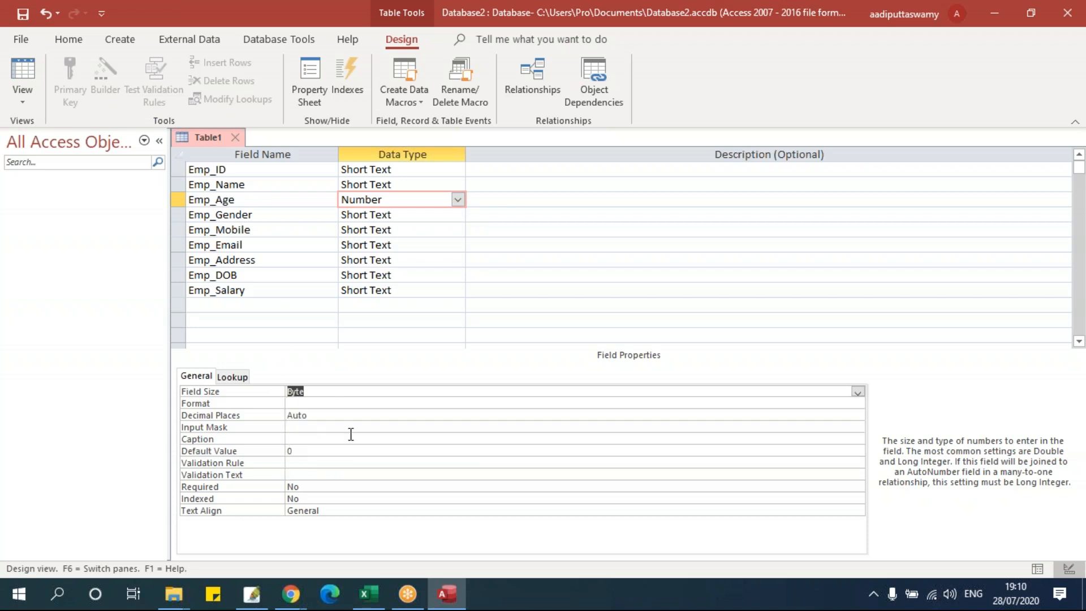
pyautogui.click(428, 216)
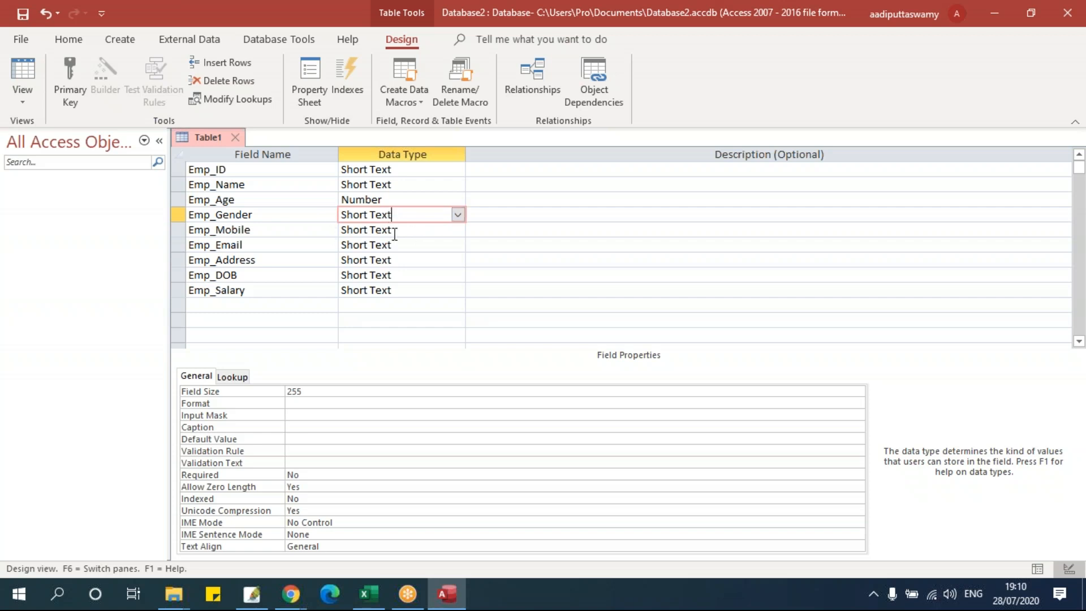
# - Change Emp_Gender's Field Size from 255 to 1, keeping it Short Text
pyautogui.click(336, 391)
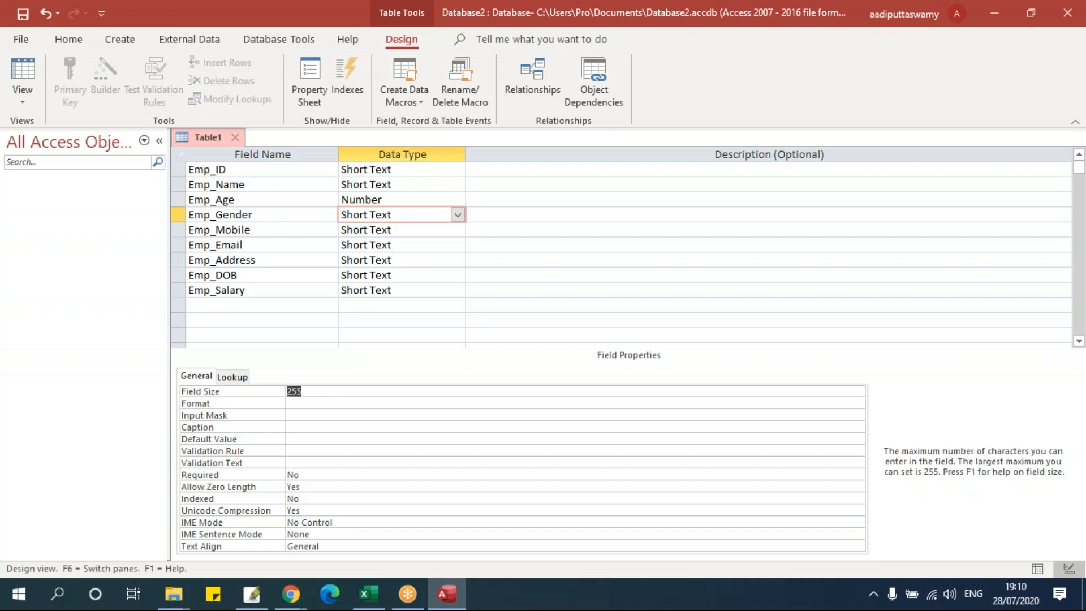
pyautogui.write('1')
pyautogui.click(756, 27)
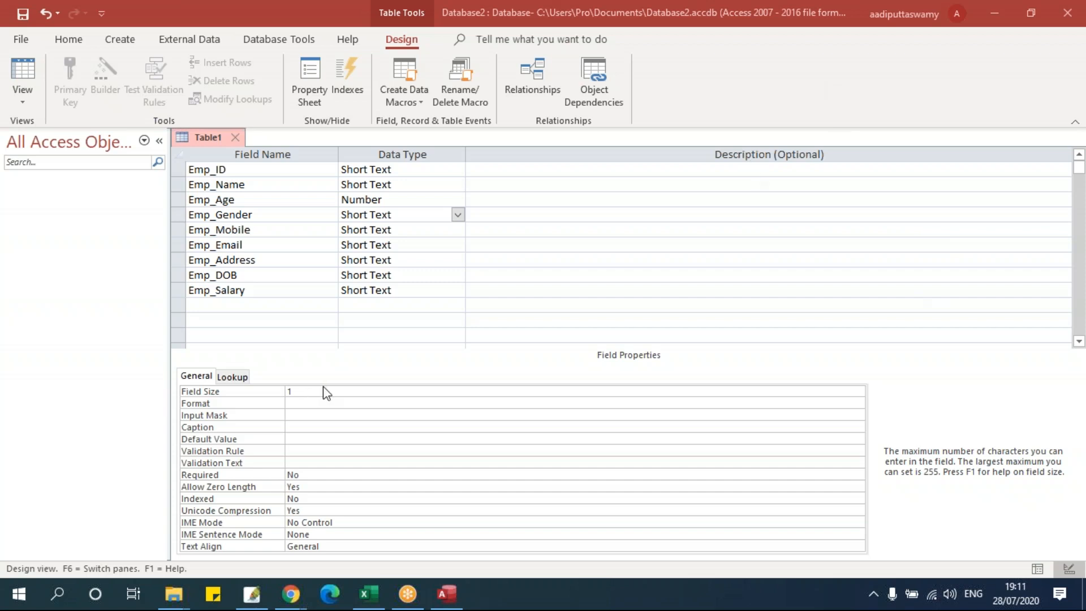
pyautogui.click(423, 232)
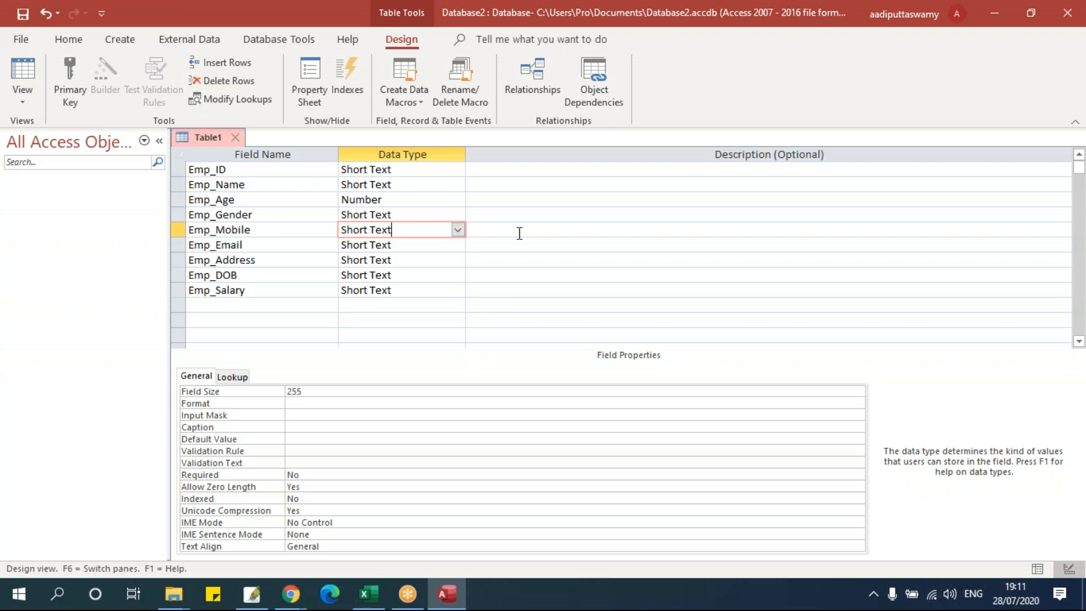
# - Keep Emp_Mobile as Short Text and change Emp_Email's data type to Hyperlink
pyautogui.click(458, 230)
pyautogui.click(457, 230)
pyautogui.click(415, 245)
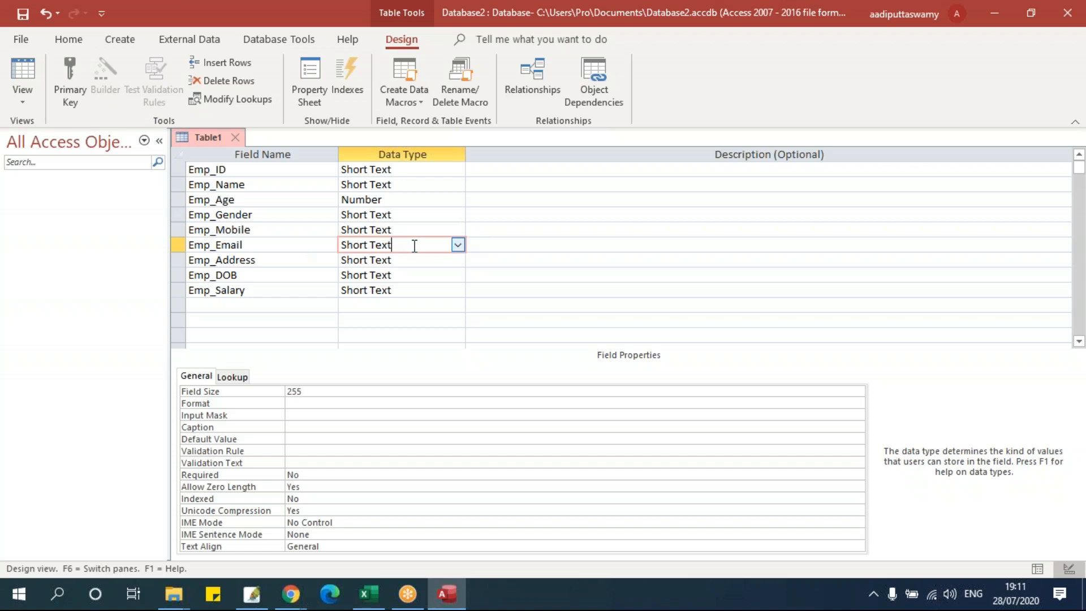
pyautogui.click(457, 244)
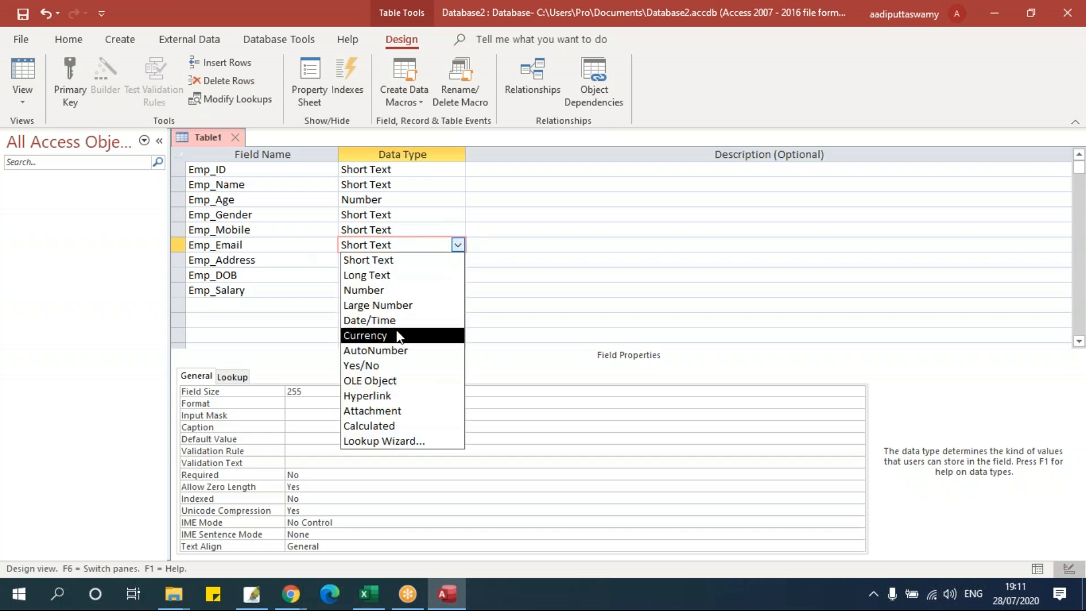
pyautogui.click(398, 396)
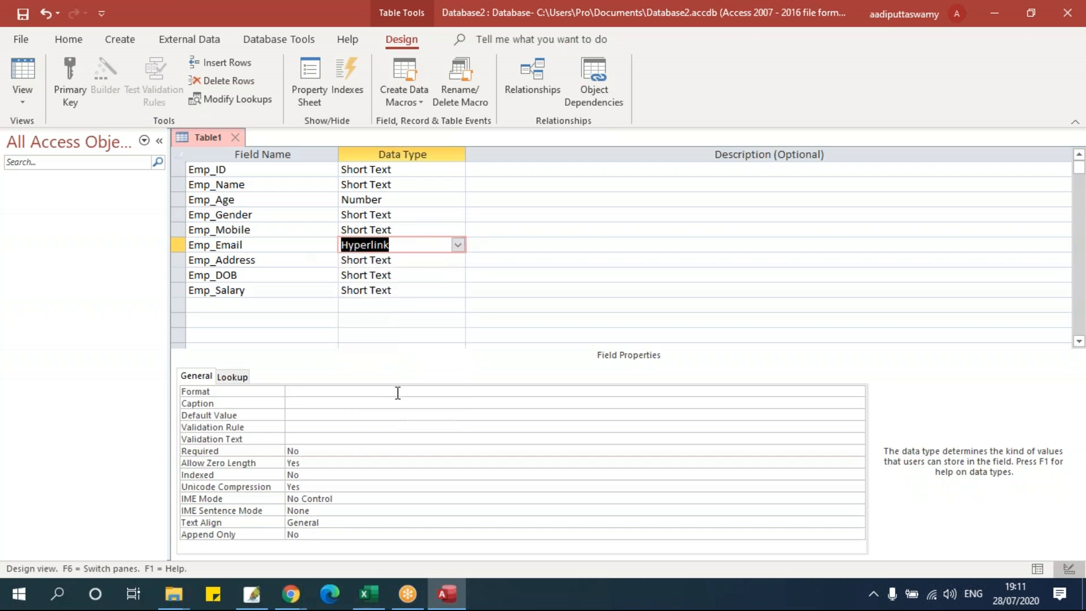
# - Change Emp_Address's data type to Long Text
pyautogui.click(417, 256)
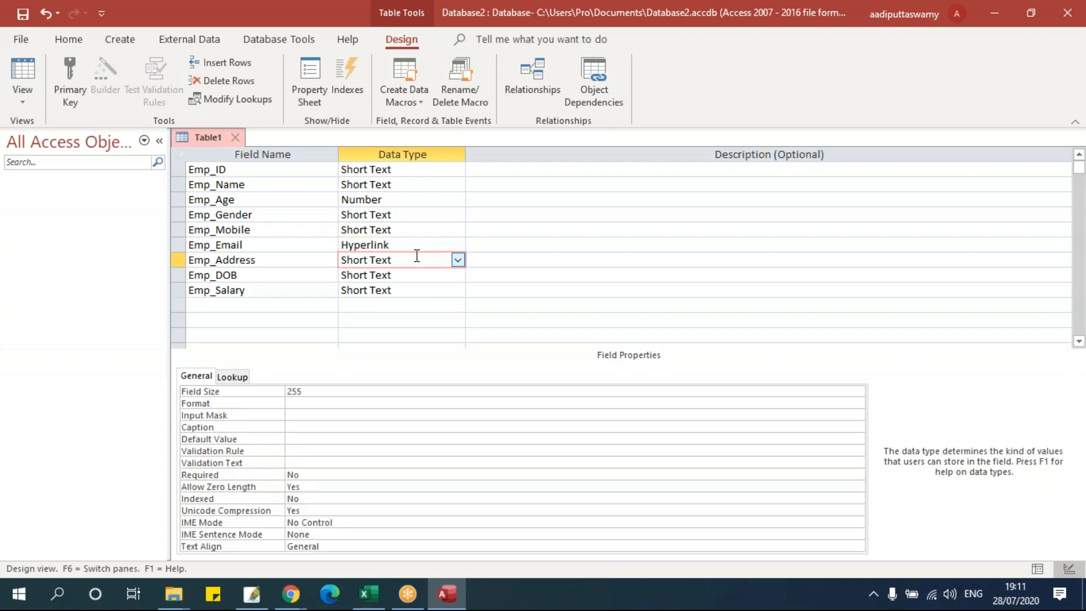
pyautogui.doubleClick(294, 391)
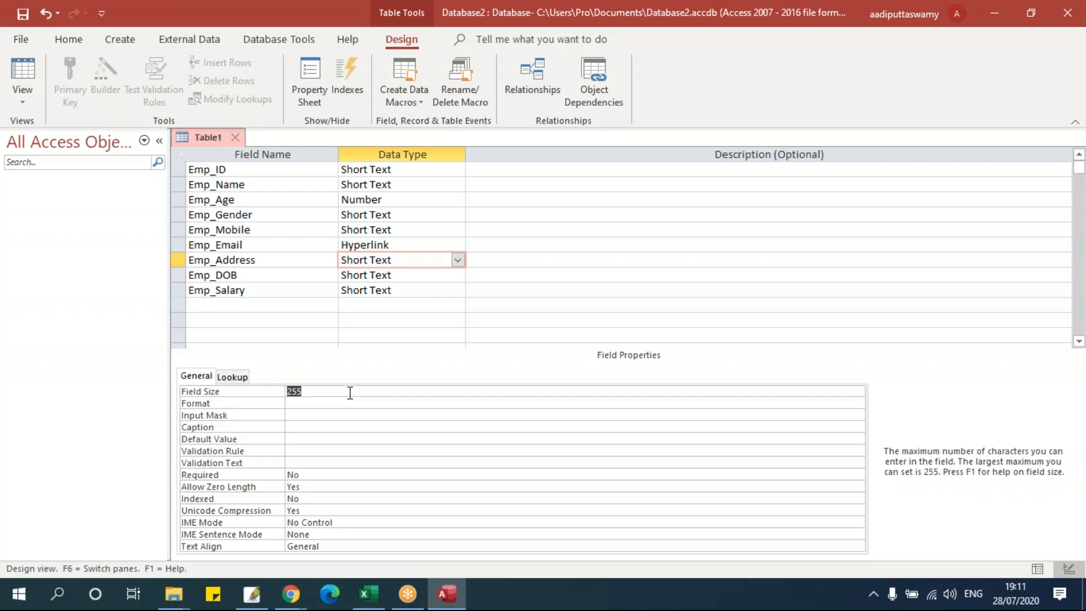
pyautogui.click(458, 260)
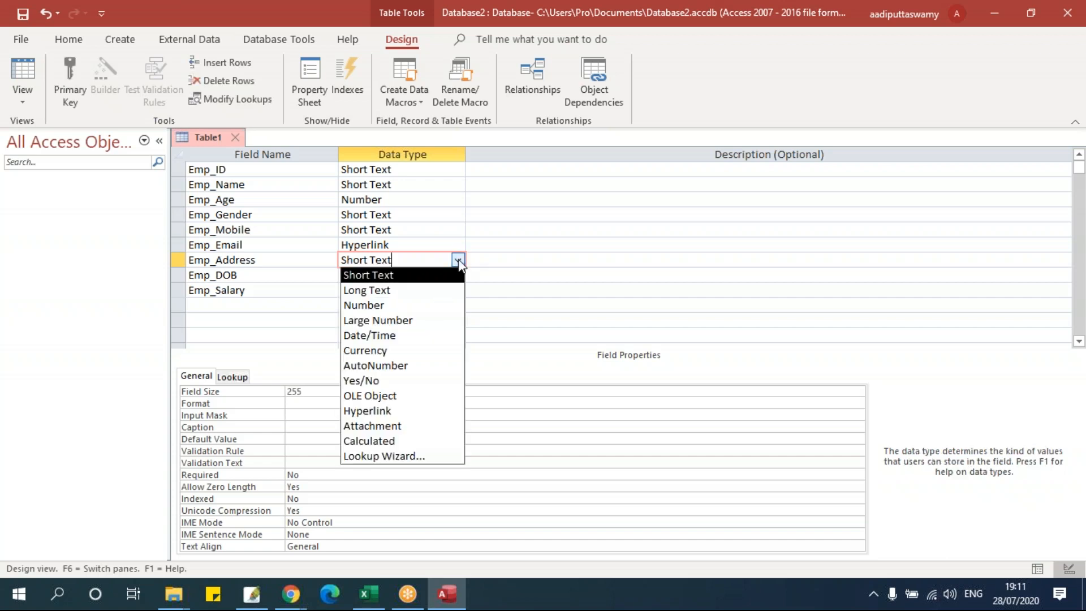
pyautogui.click(308, 394)
pyautogui.click(280, 391)
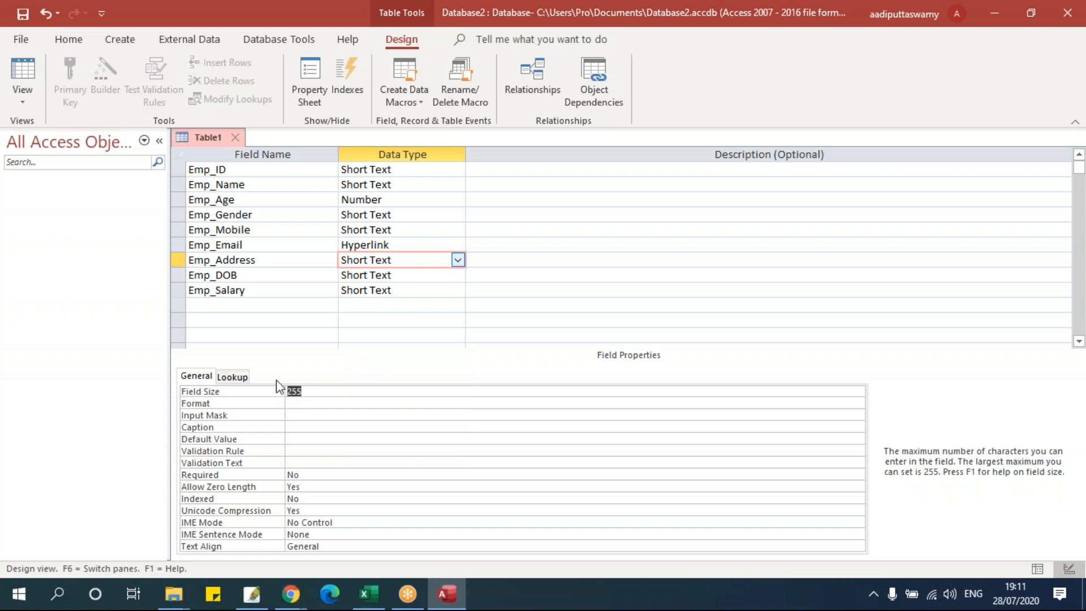
pyautogui.click(458, 260)
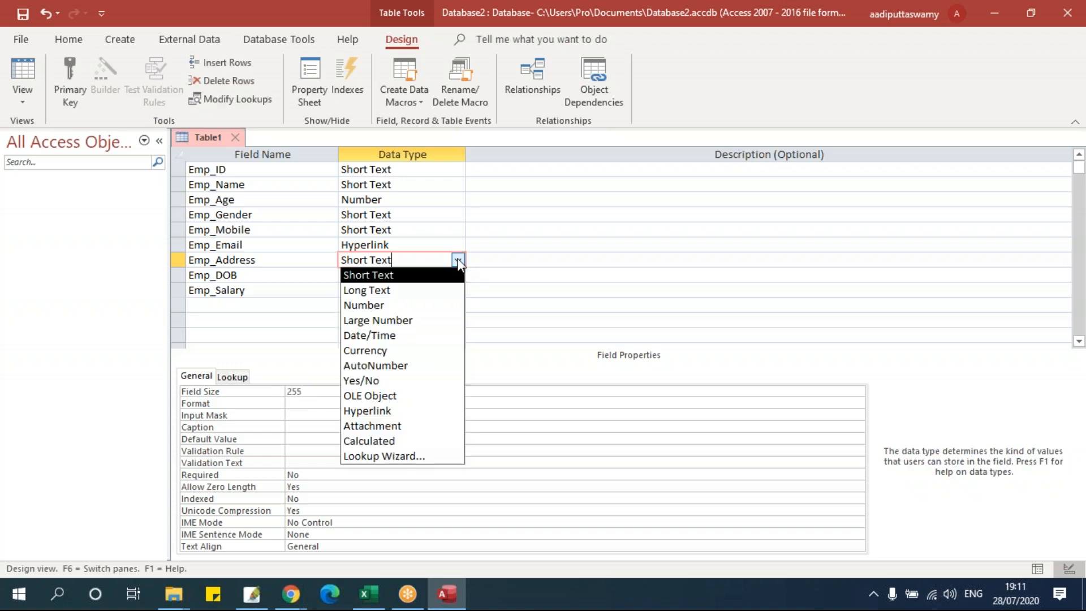
pyautogui.click(412, 291)
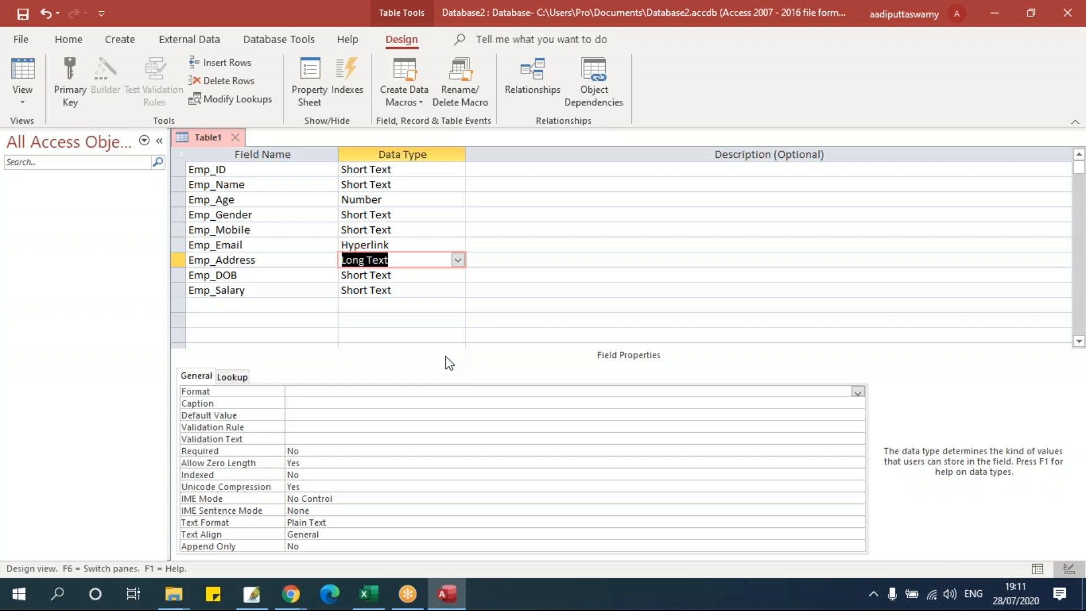
pyautogui.click(458, 260)
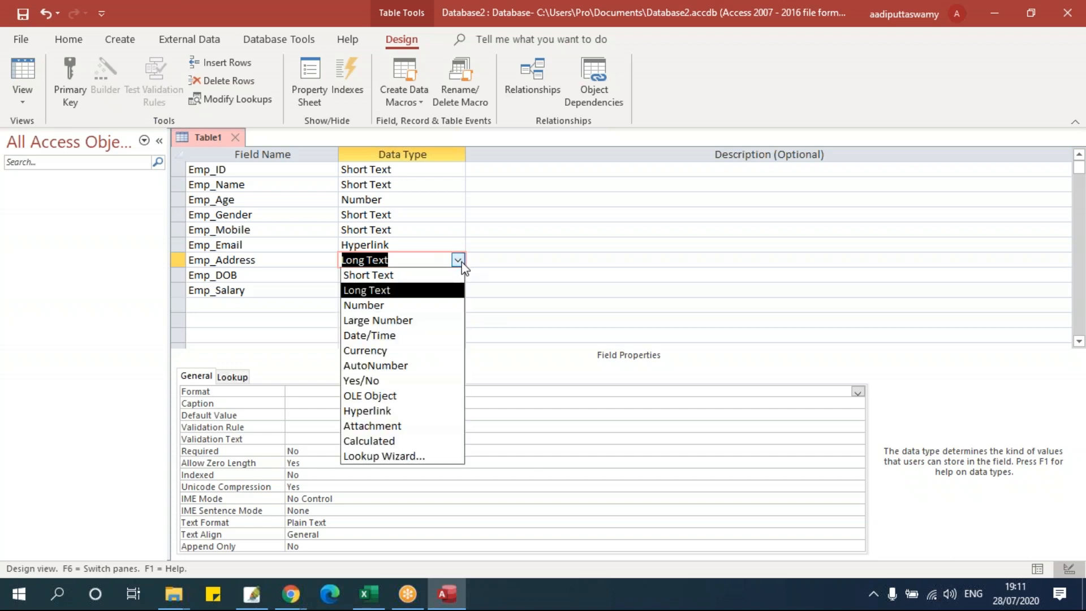
pyautogui.click(419, 292)
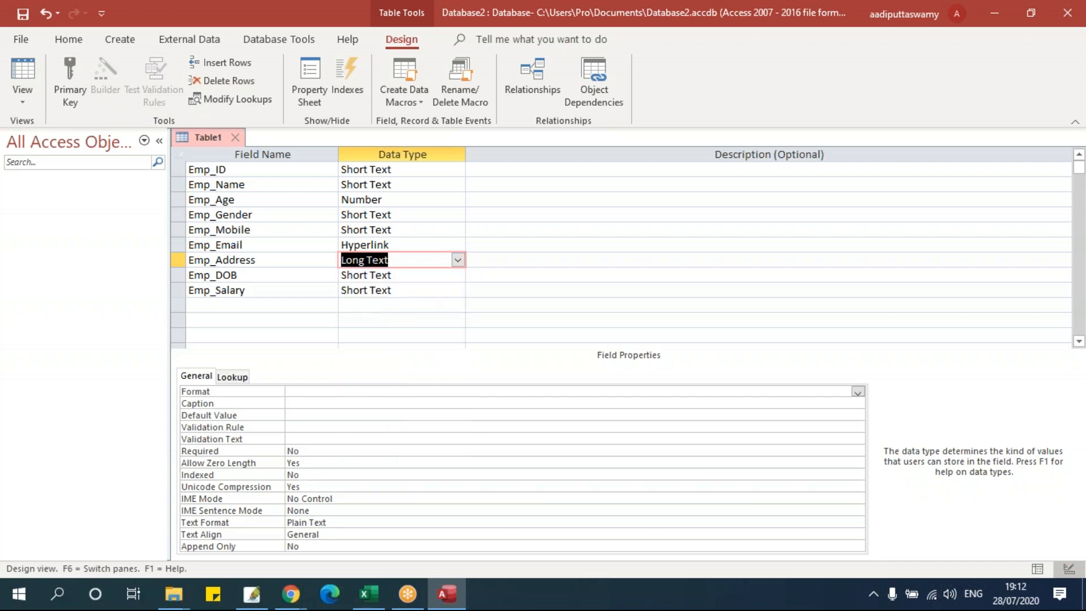
pyautogui.click(457, 262)
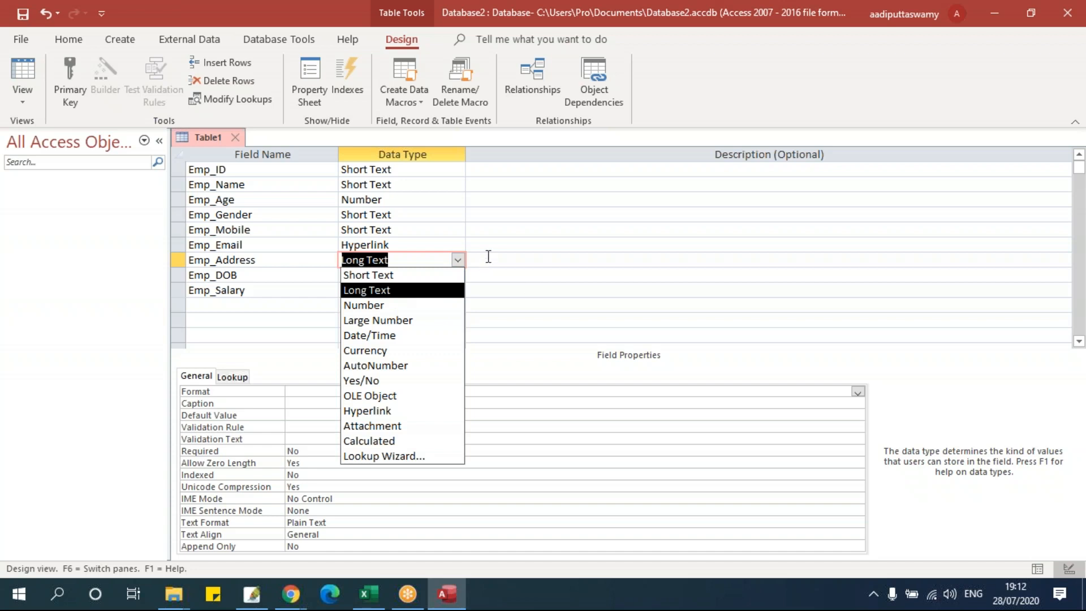
pyautogui.click(457, 260)
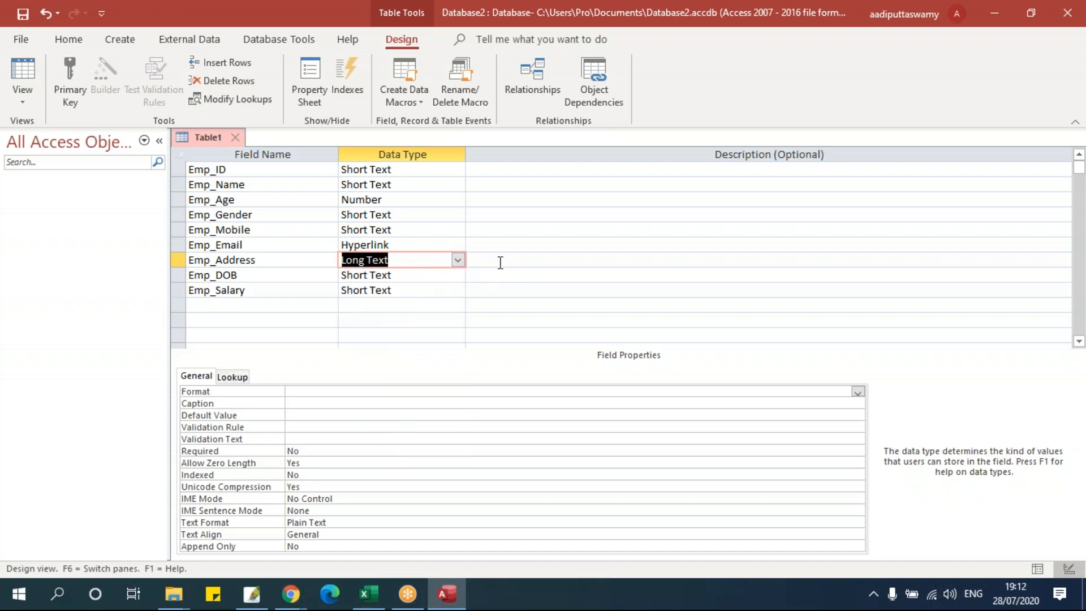
pyautogui.click(439, 273)
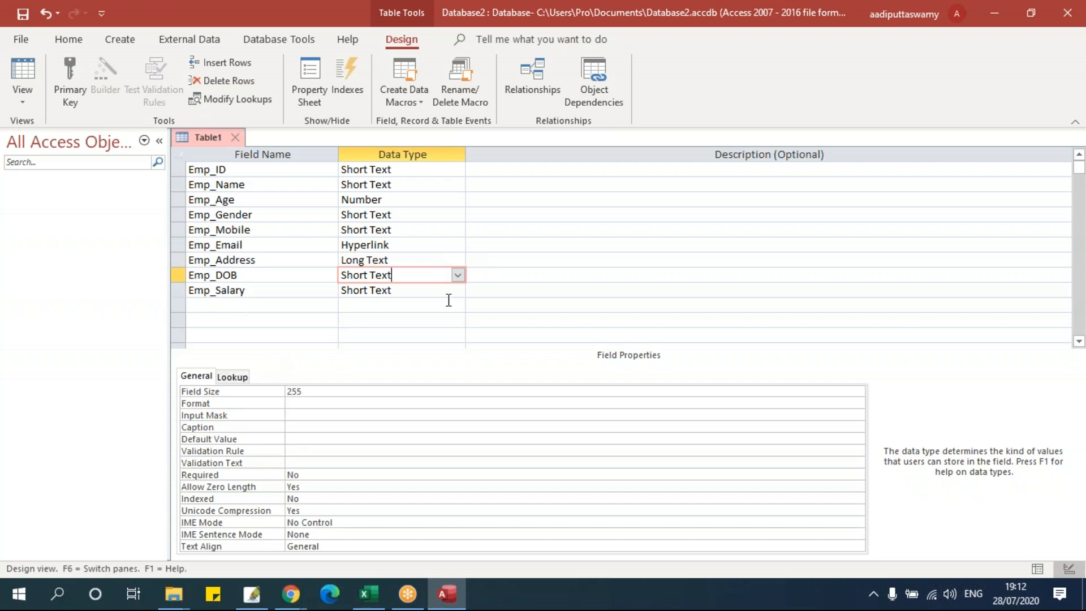
# - Make Emp_DOB a Date/Time field and Emp_Salary a Currency field
pyautogui.click(458, 275)
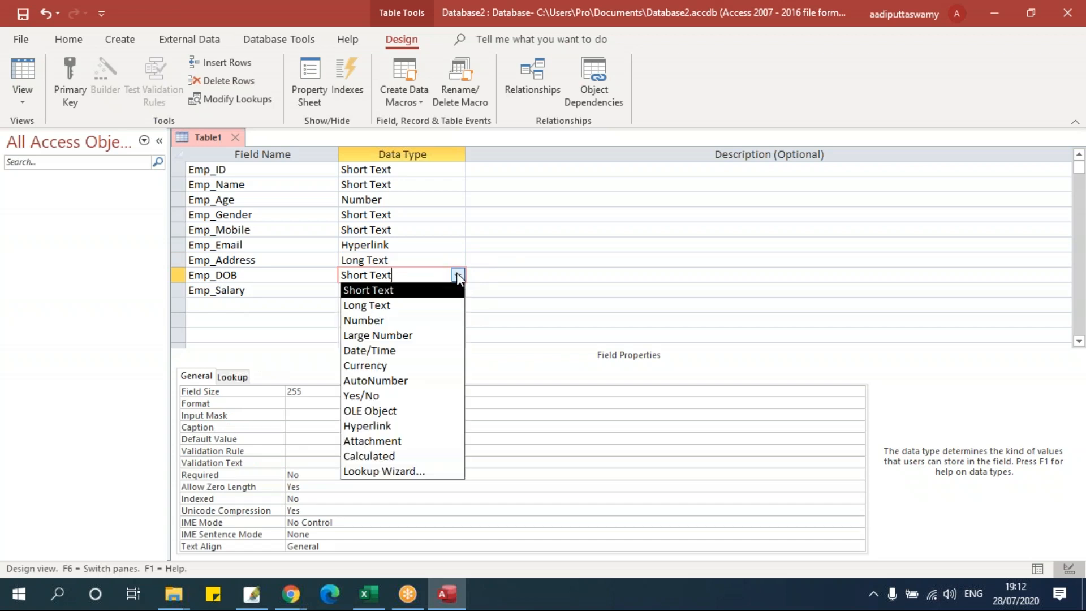
pyautogui.click(424, 351)
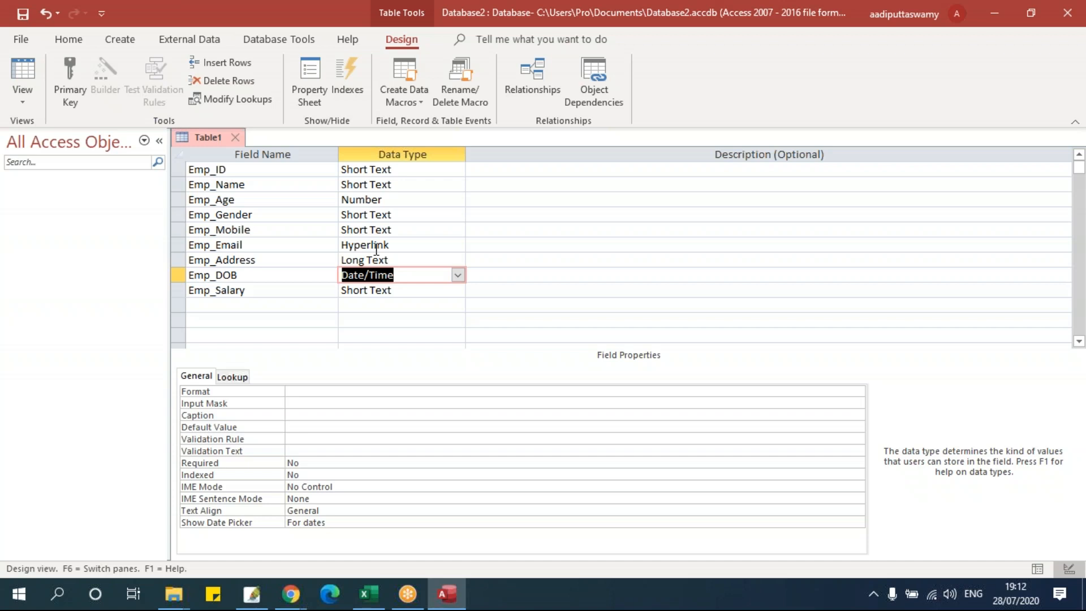
pyautogui.click(420, 290)
pyautogui.click(457, 290)
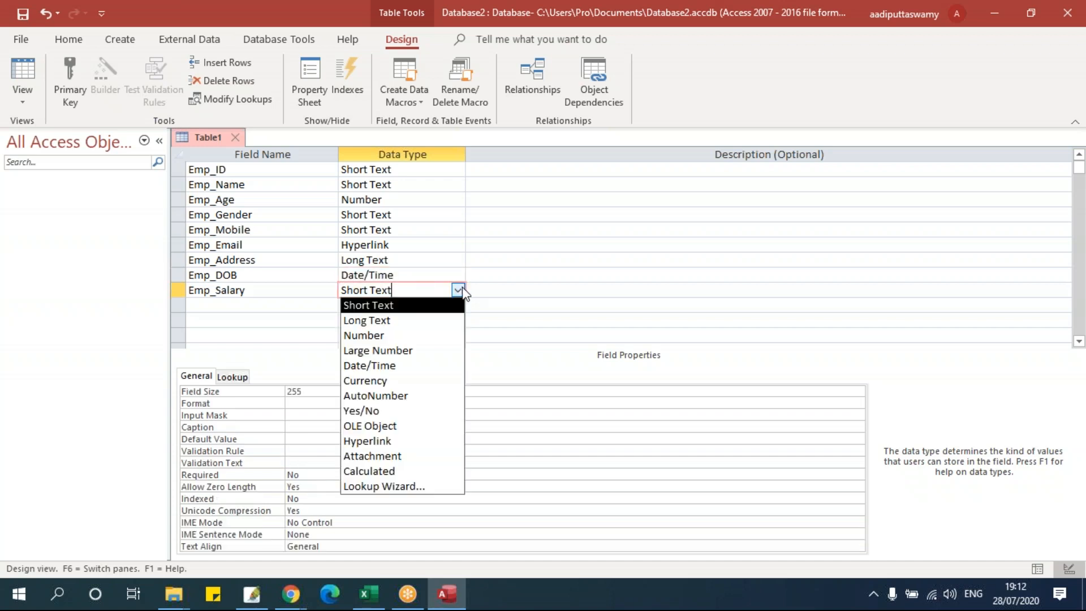
pyautogui.click(395, 380)
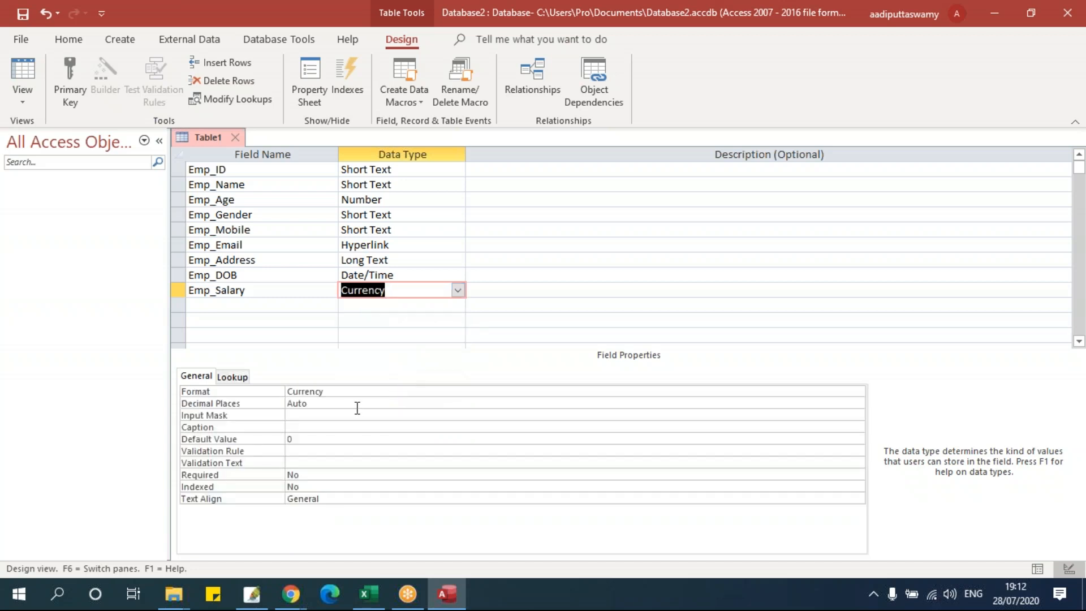
# - Set Emp_Salary's Format property to General Number
pyautogui.click(359, 390)
pyautogui.click(857, 392)
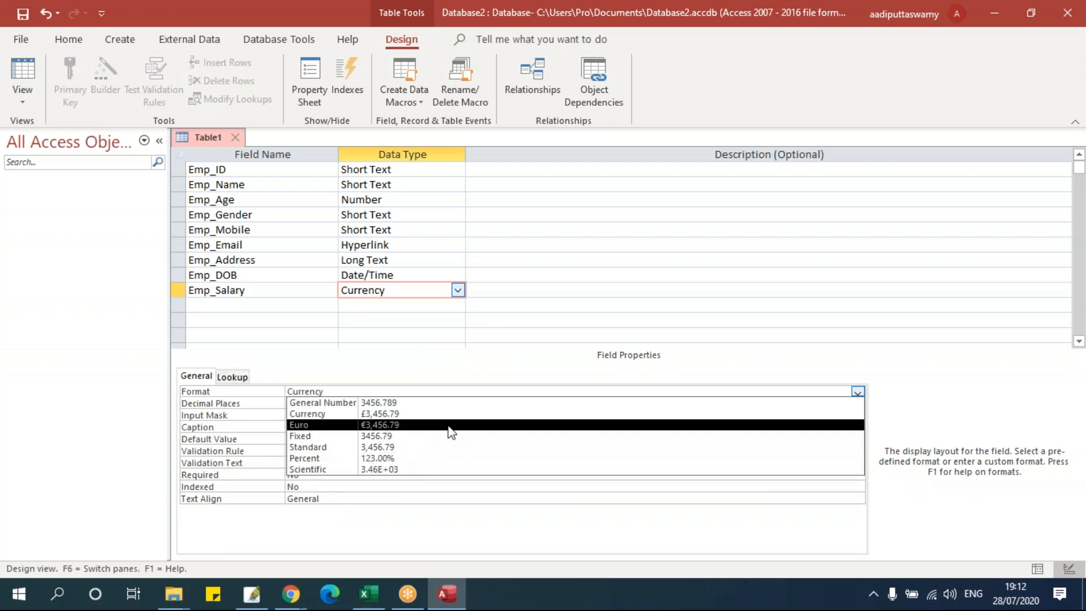
pyautogui.click(434, 403)
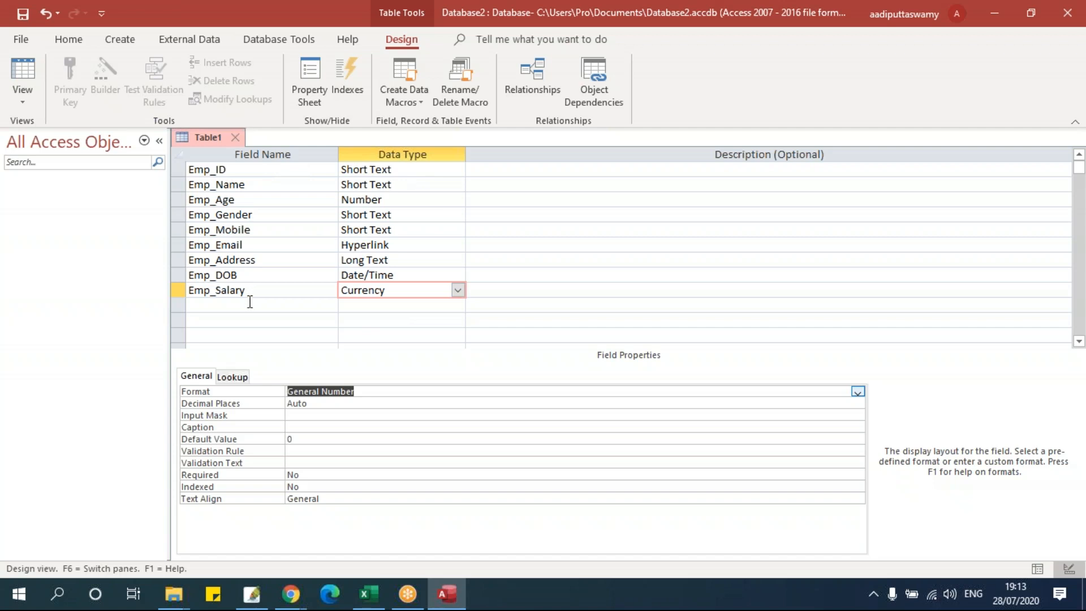
# - Save the table design as tbl_EmpDetails and decline the primary key prompt
pyautogui.click(234, 137)
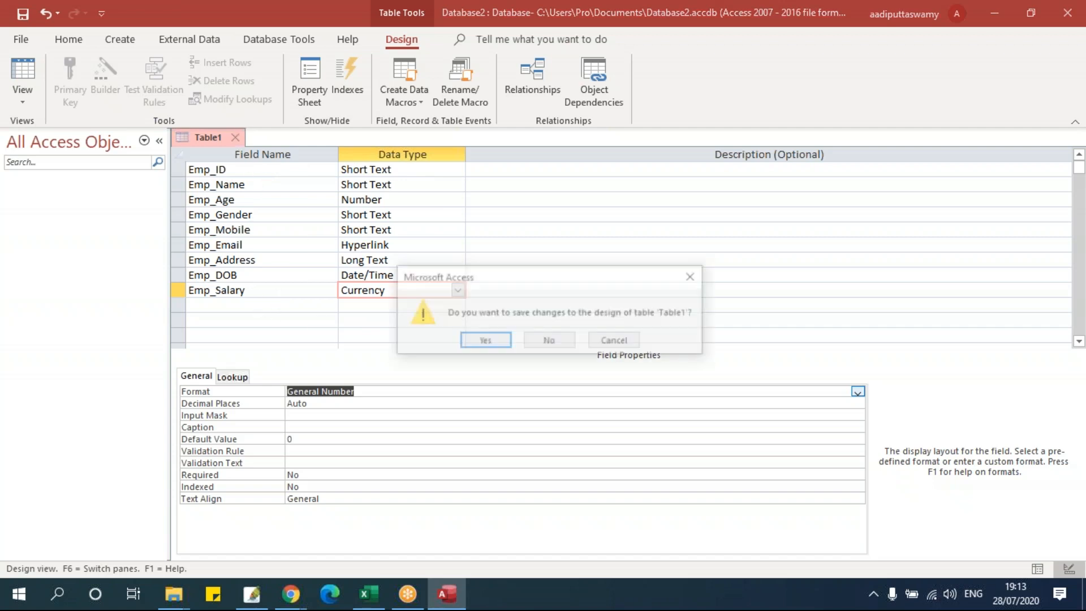
pyautogui.click(496, 342)
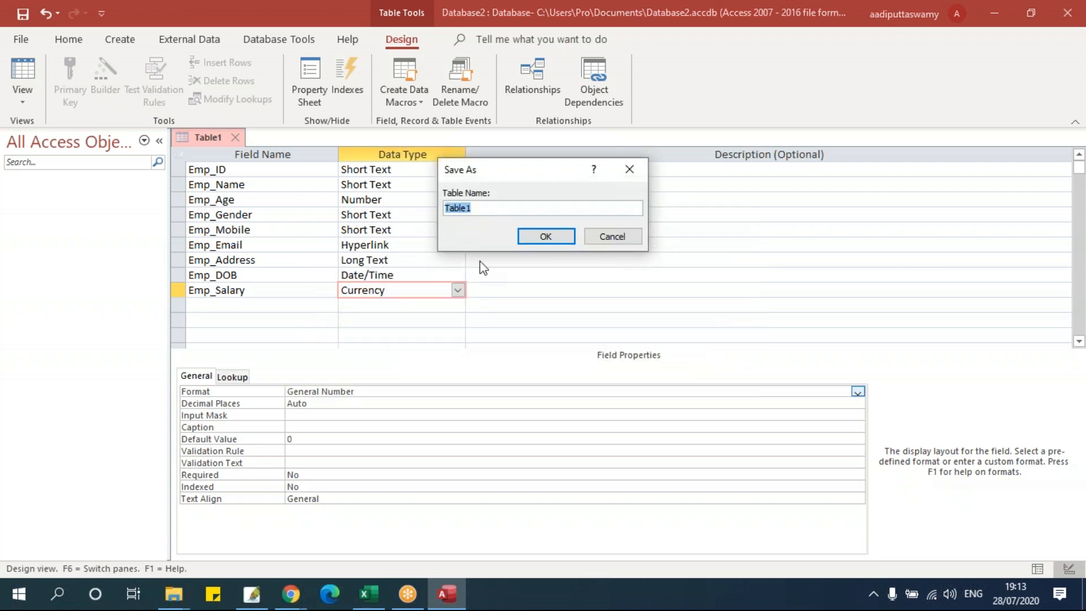
pyautogui.write('tbl_EmpDetails')
pyautogui.click(538, 236)
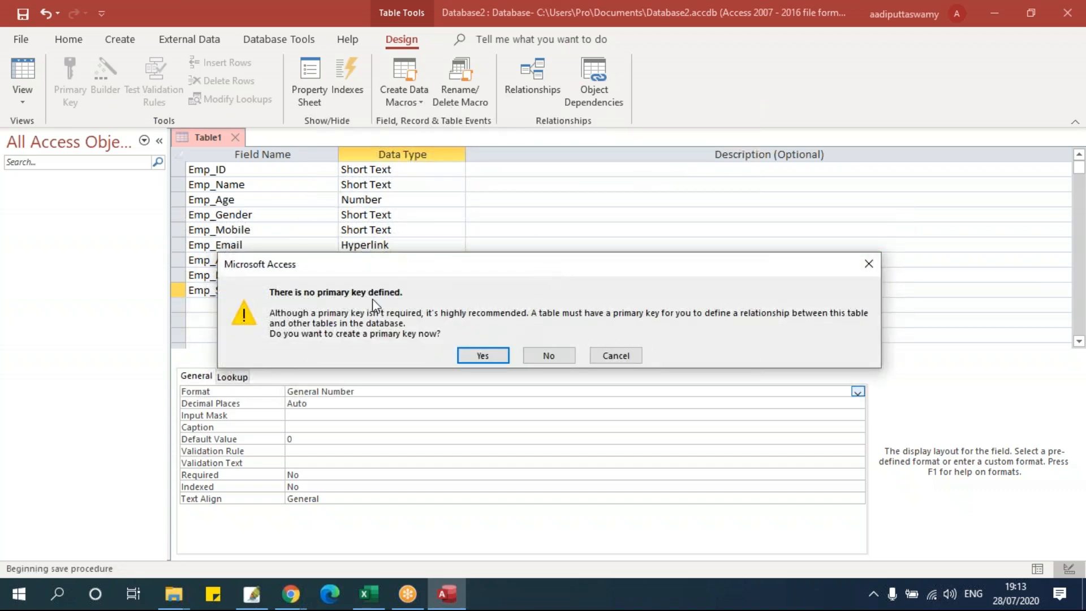
pyautogui.click(549, 357)
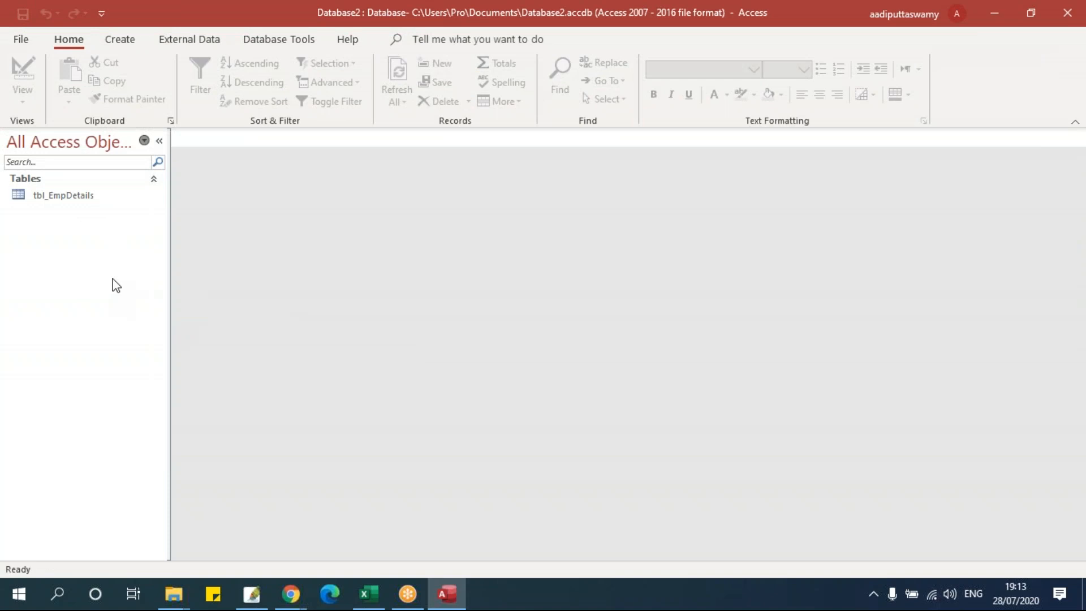
# - Open tbl_EmpDetails and enter Emp_ID EMP001 and the employee's name, widening Emp_Name
pyautogui.click(84, 198)
pyautogui.doubleClick(83, 198)
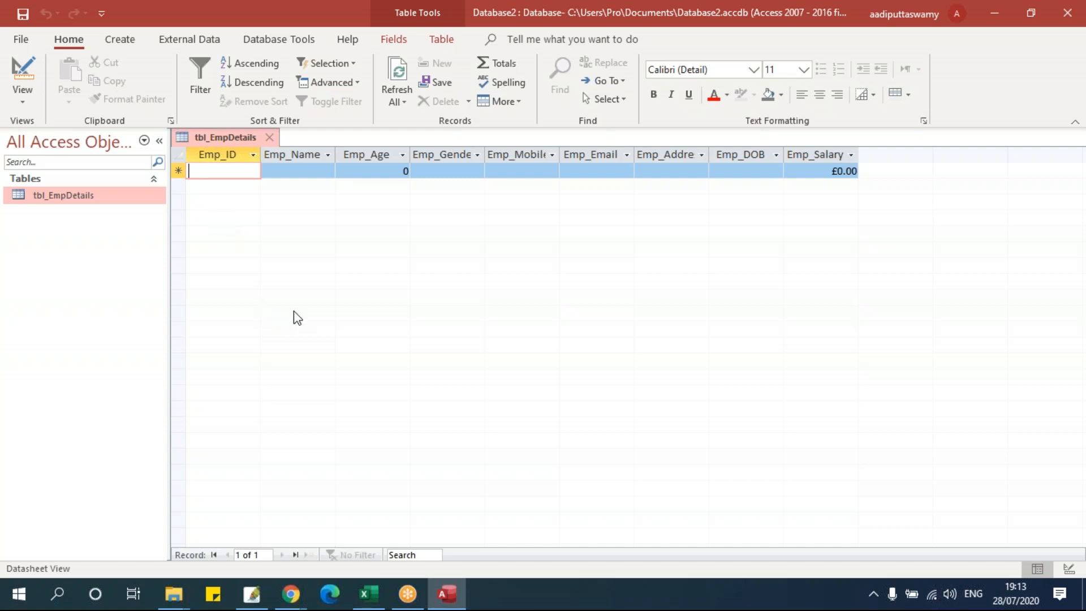
pyautogui.write('EMP001')
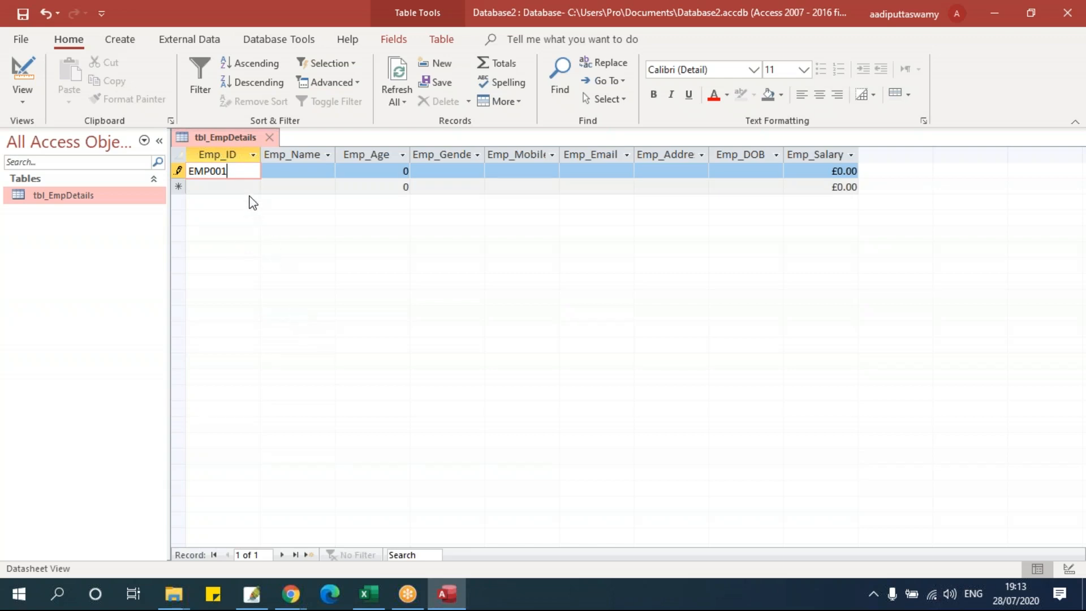
pyautogui.moveTo(244, 170); pyautogui.dragTo(164, 171)
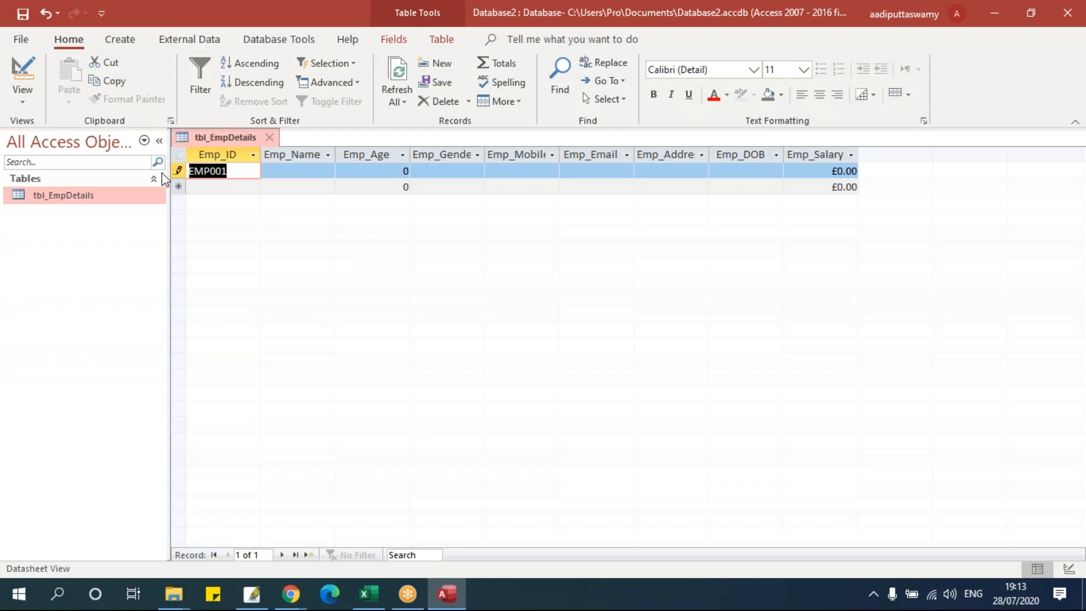
pyautogui.moveTo(334, 155); pyautogui.dragTo(344, 155)
pyautogui.press('Tab')
pyautogui.write('iTAS')
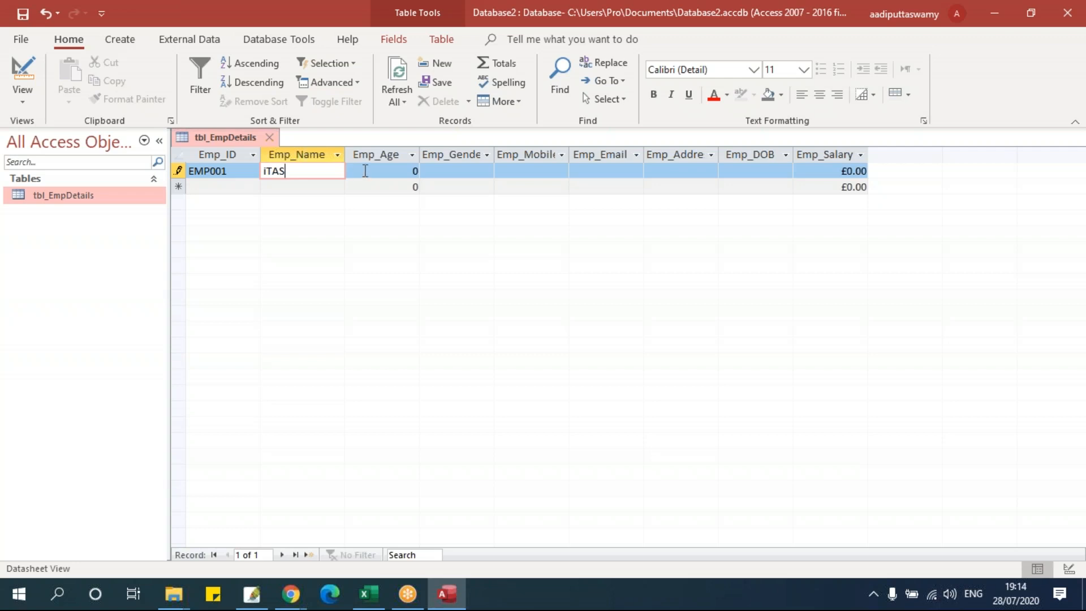
# - Enter age 36, gender M and the employee's mobile number, widening Emp_Mobile
pyautogui.moveTo(379, 168); pyautogui.dragTo(443, 223)
pyautogui.write('36')
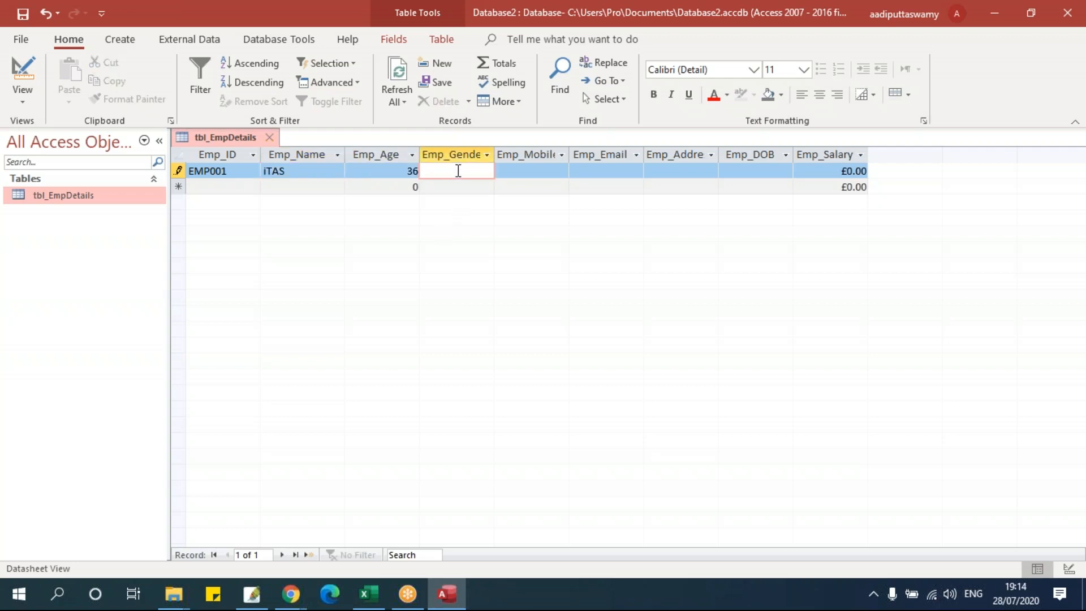
pyautogui.write('M')
pyautogui.click(561, 155)
pyautogui.press('Escape')
pyautogui.click(553, 165)
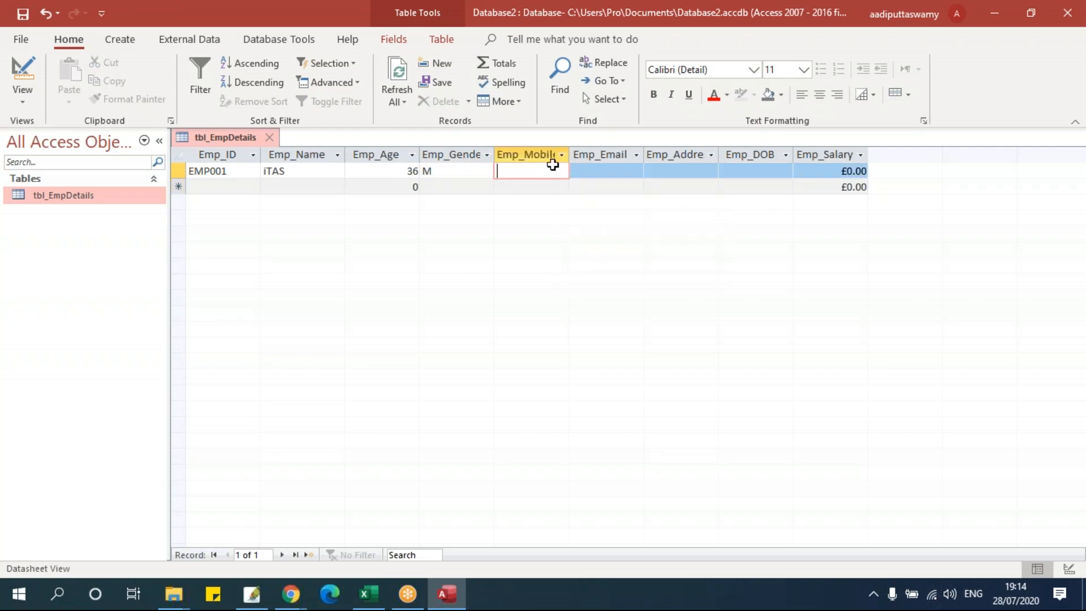
pyautogui.moveTo(570, 147); pyautogui.dragTo(592, 150)
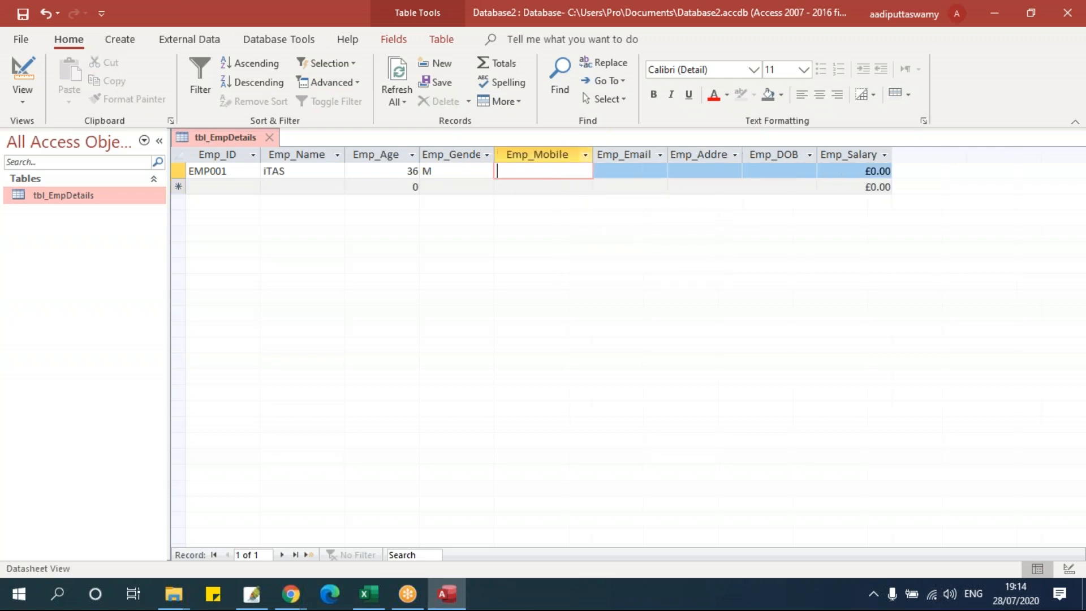
pyautogui.click(568, 171)
# - Fill in the employee's e-mail and address
pyautogui.click(627, 176)
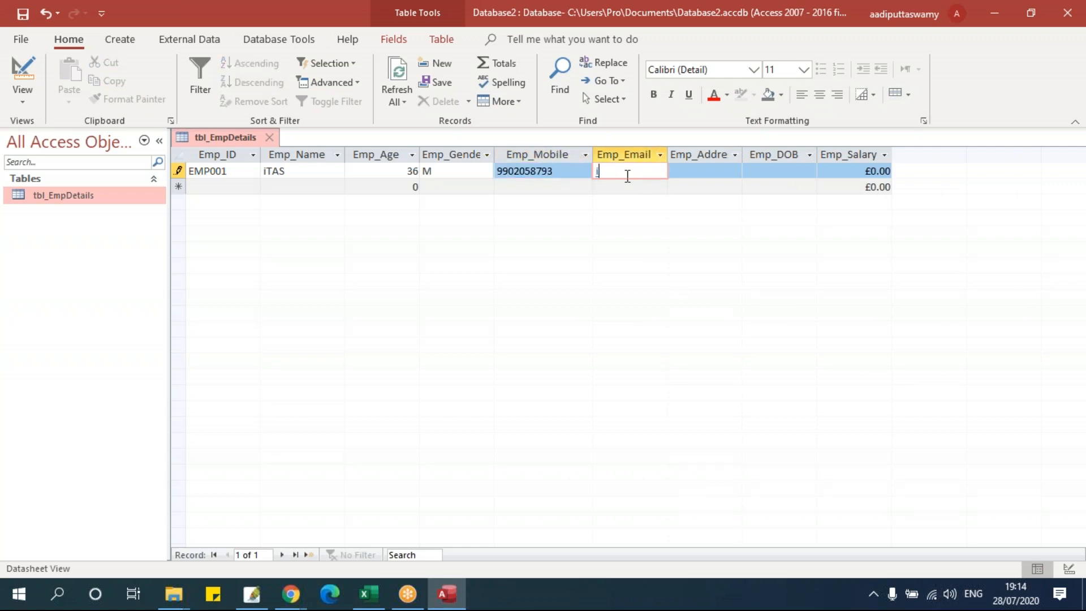
pyautogui.click(711, 171)
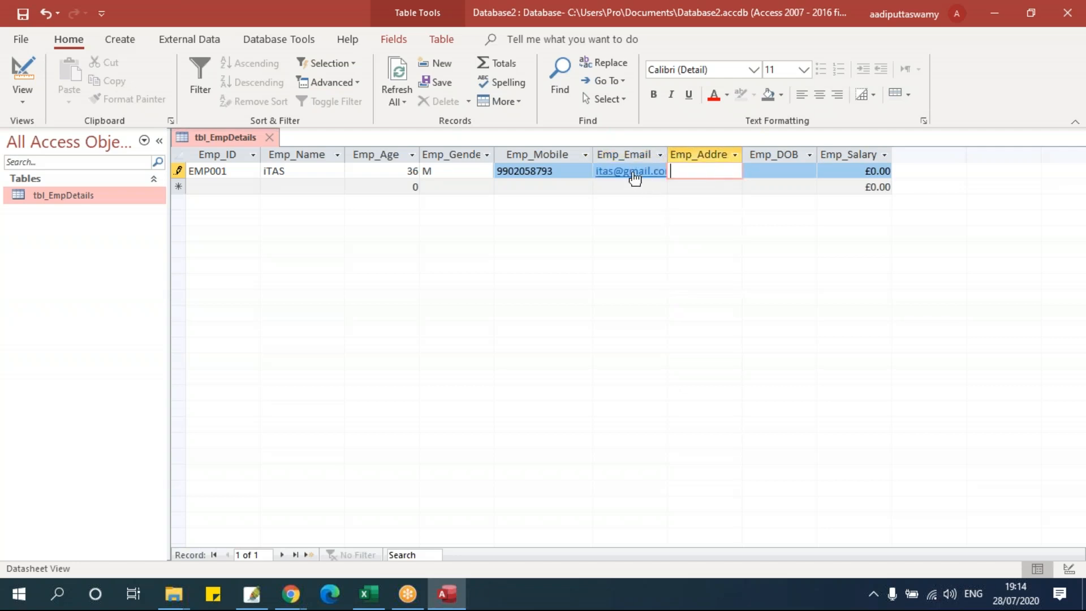
pyautogui.click(688, 170)
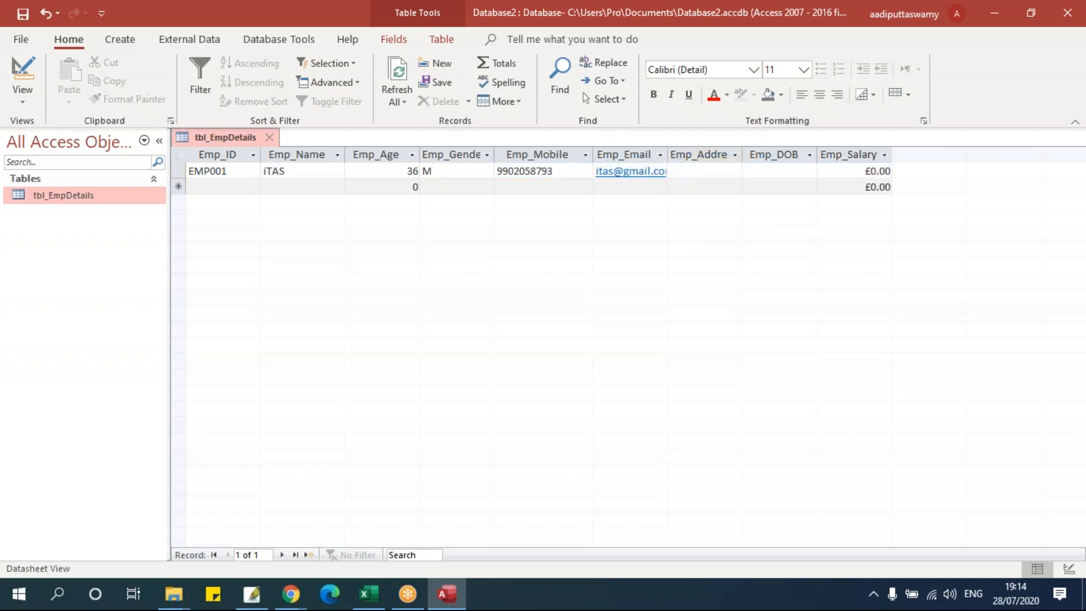
pyautogui.write('Mathikere')
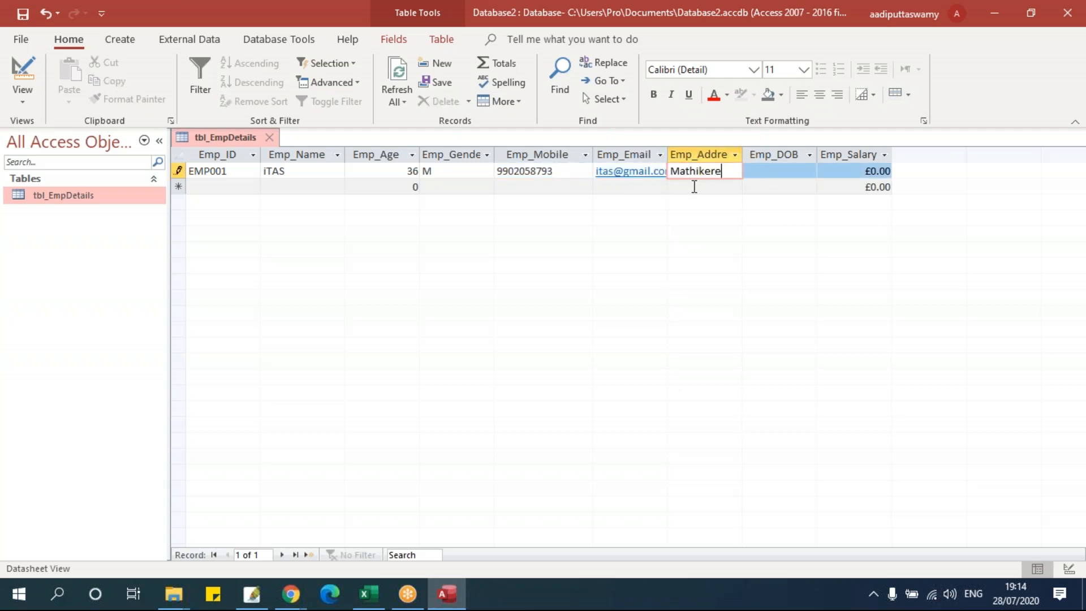
pyautogui.click(770, 170)
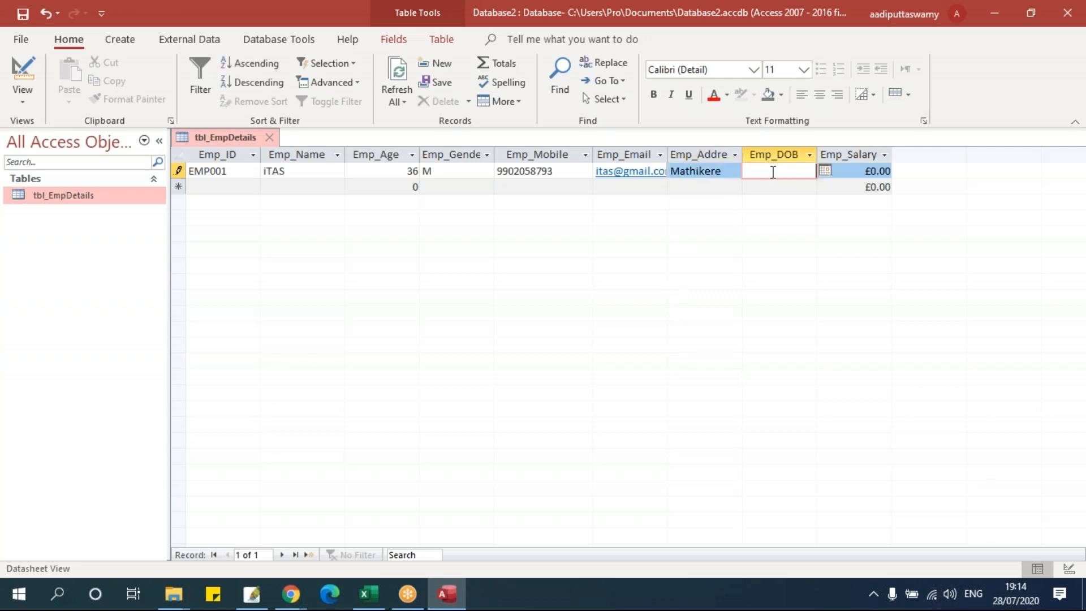
# - Set the birth date to the 16th with year 1987 using the date picker
pyautogui.click(825, 171)
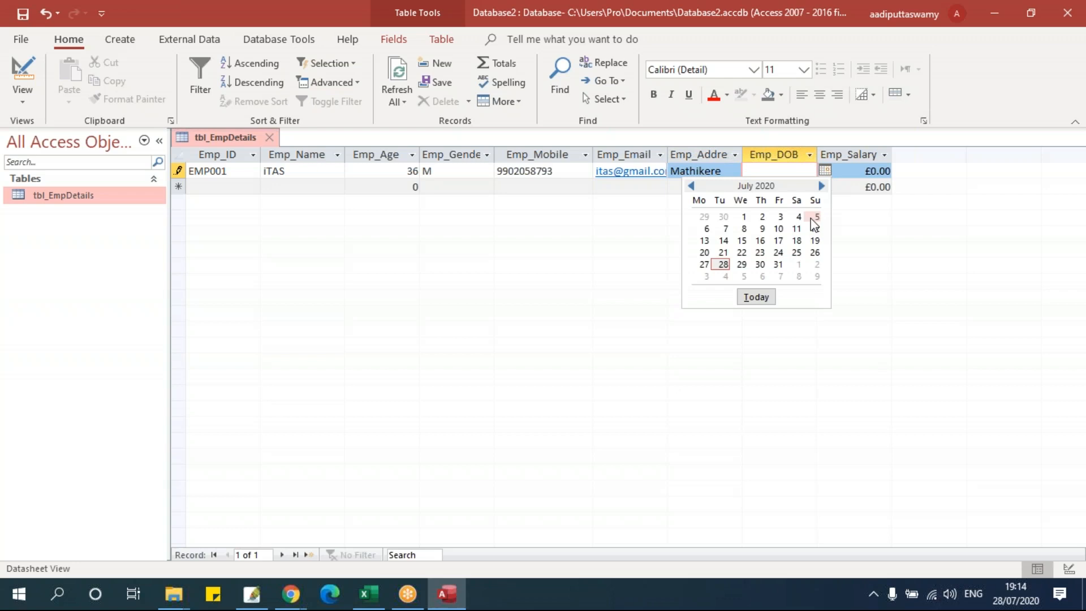
pyautogui.click(760, 242)
pyautogui.hotkey('ctrl', 'shift', 'Left')
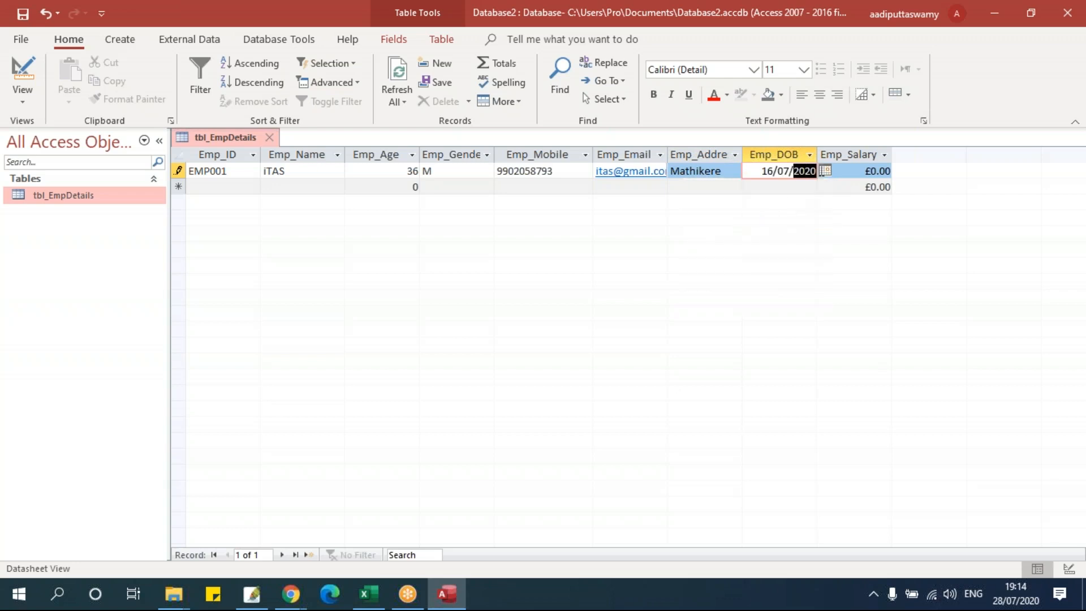
pyautogui.write('18')
pyautogui.press('BackSpace')
pyautogui.write('987')
# - Enter salary 2000 (£2,000.00) and commit the first record
pyautogui.click(875, 171)
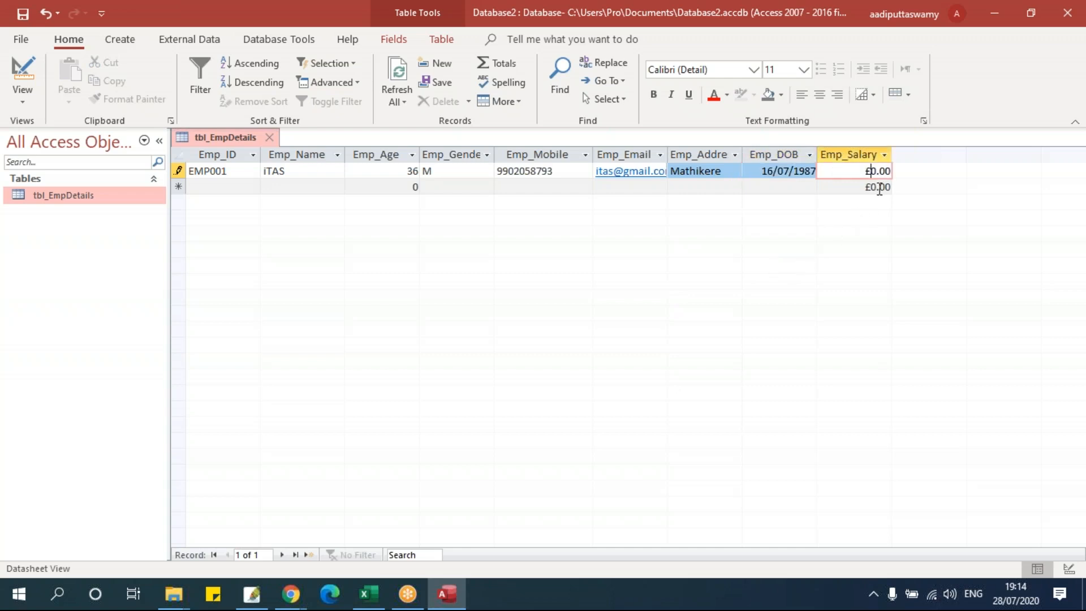
pyautogui.write('2000')
pyautogui.click(256, 187)
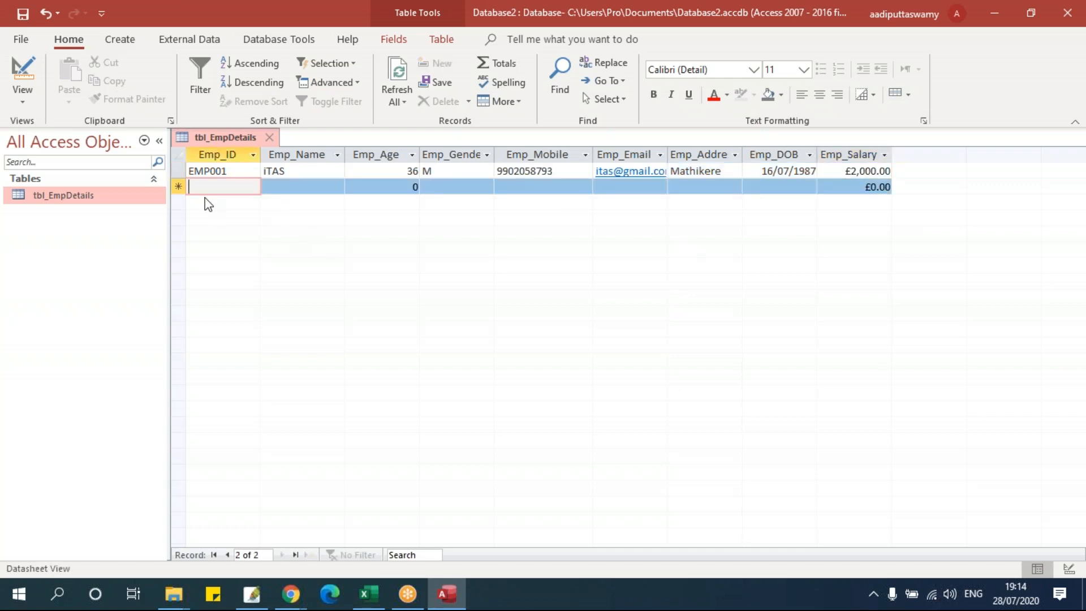
pyautogui.click(178, 170)
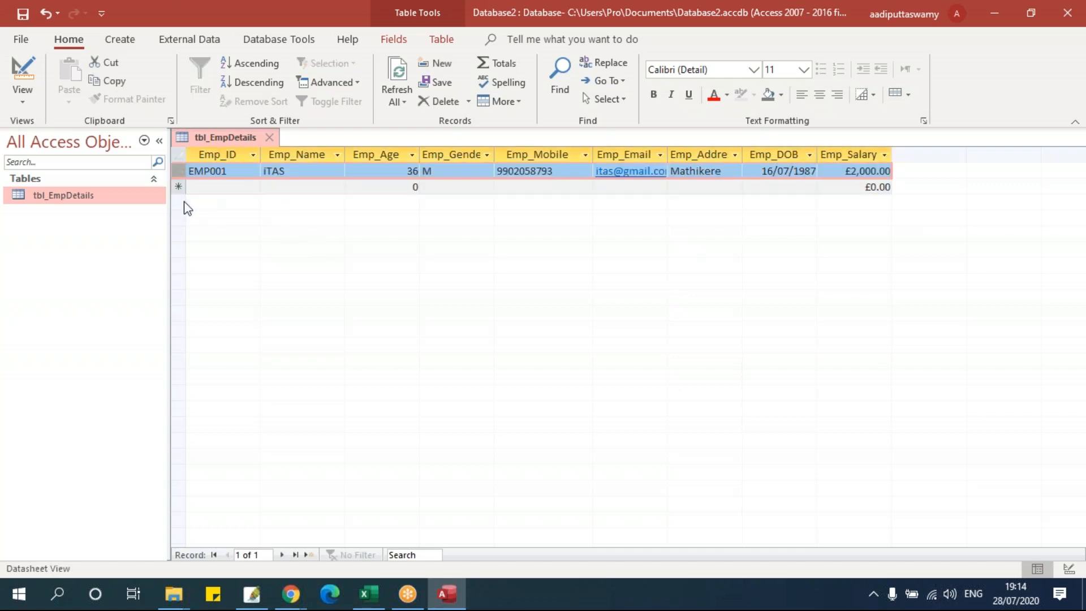
# - Close the datasheet saving its layout, reopen tbl_EmpDetails and move to the new-record row
pyautogui.click(269, 136)
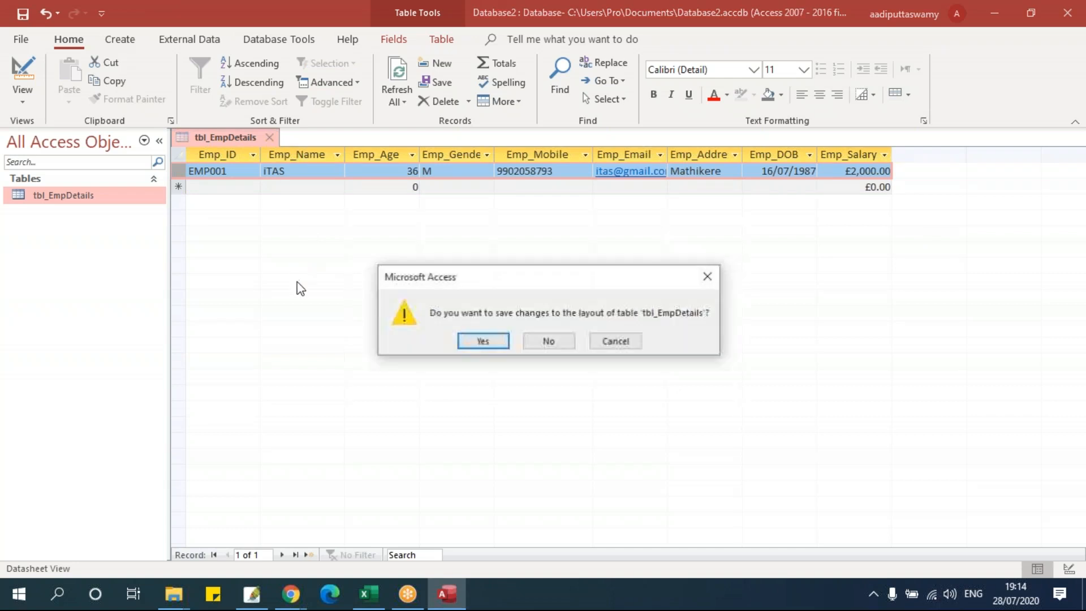
pyautogui.click(482, 341)
pyautogui.doubleClick(63, 195)
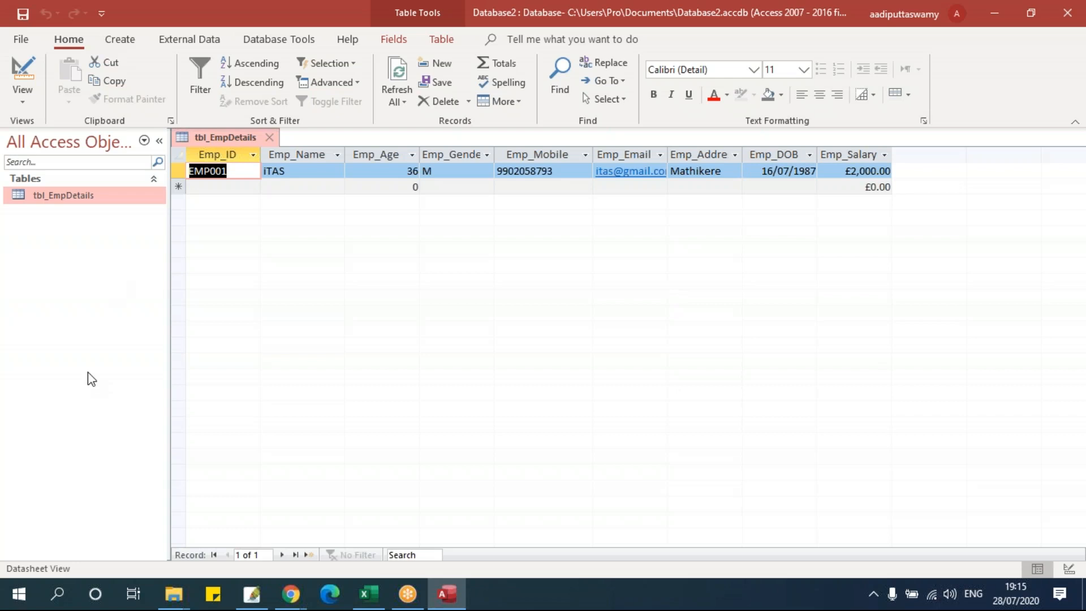
pyautogui.click(223, 187)
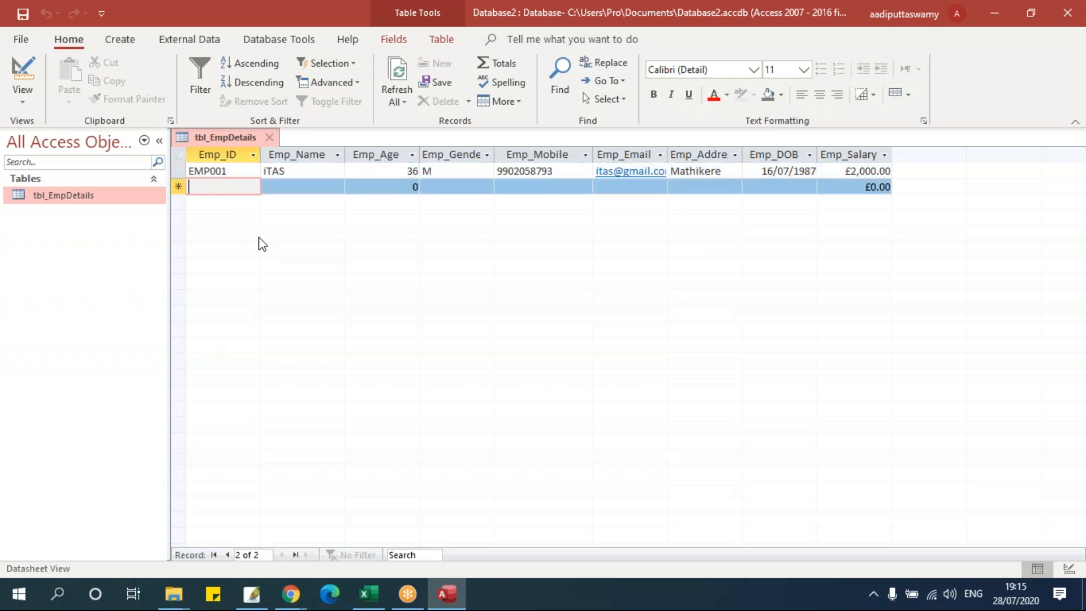
# - Enter Emp_ID EMP001 and the company-style employee name in the second record
pyautogui.write('EMP001')
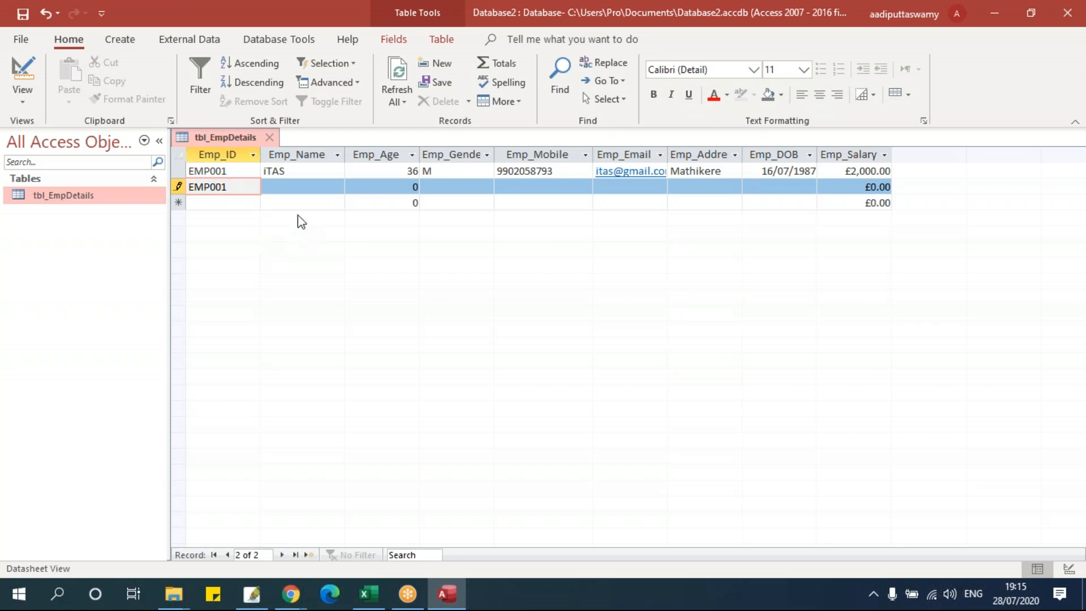
pyautogui.click(304, 188)
pyautogui.write('iT')
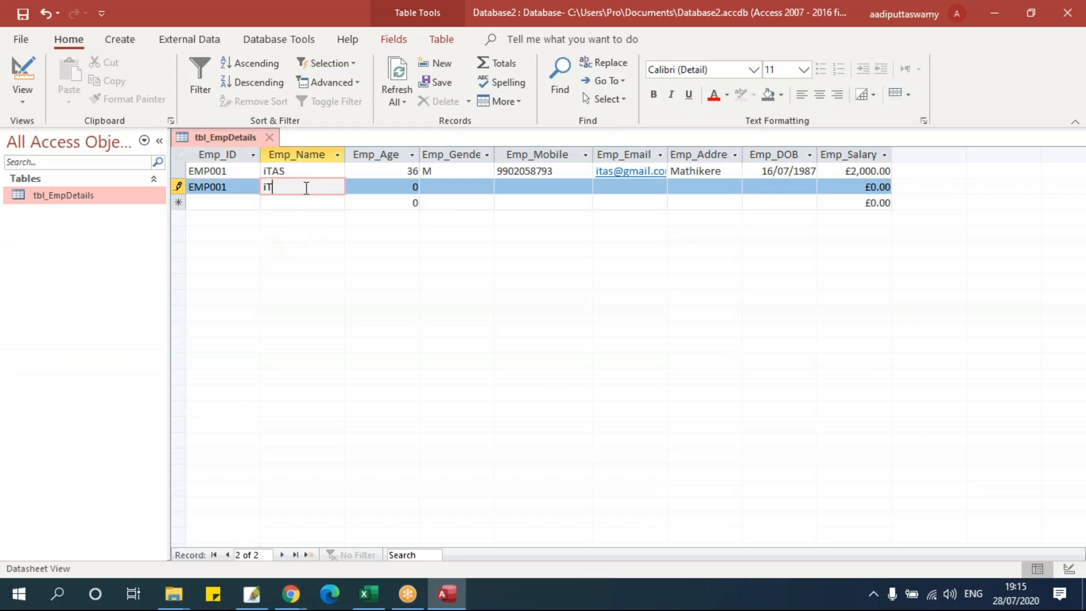
pyautogui.write('ech Analytics')
# - Enter age 200, gender Z and the employee's mobile number
pyautogui.click(396, 188)
pyautogui.doubleClick(397, 188)
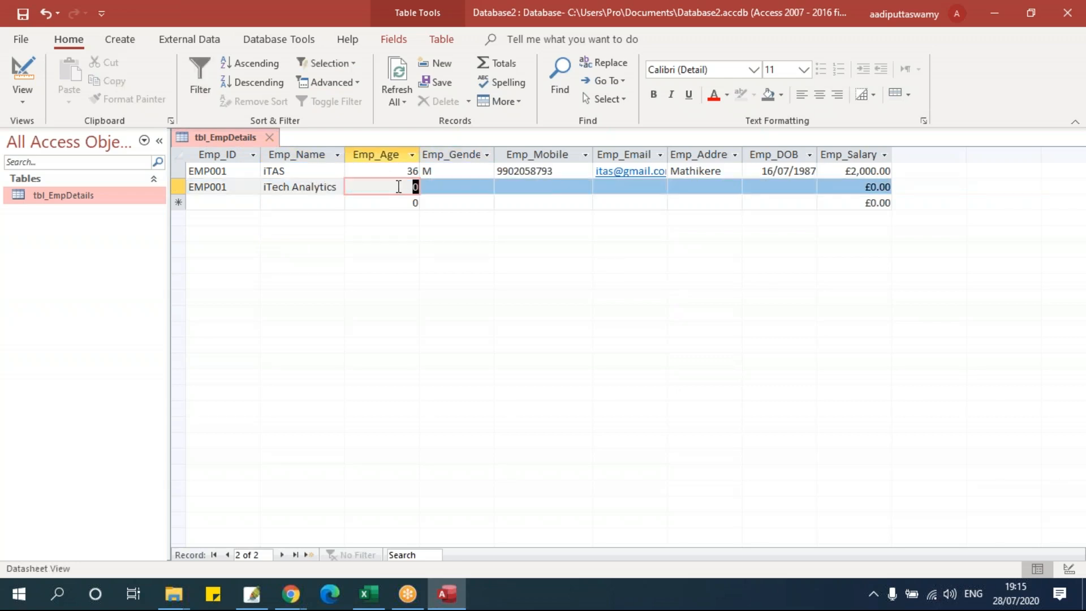
pyautogui.write('200')
pyautogui.click(462, 186)
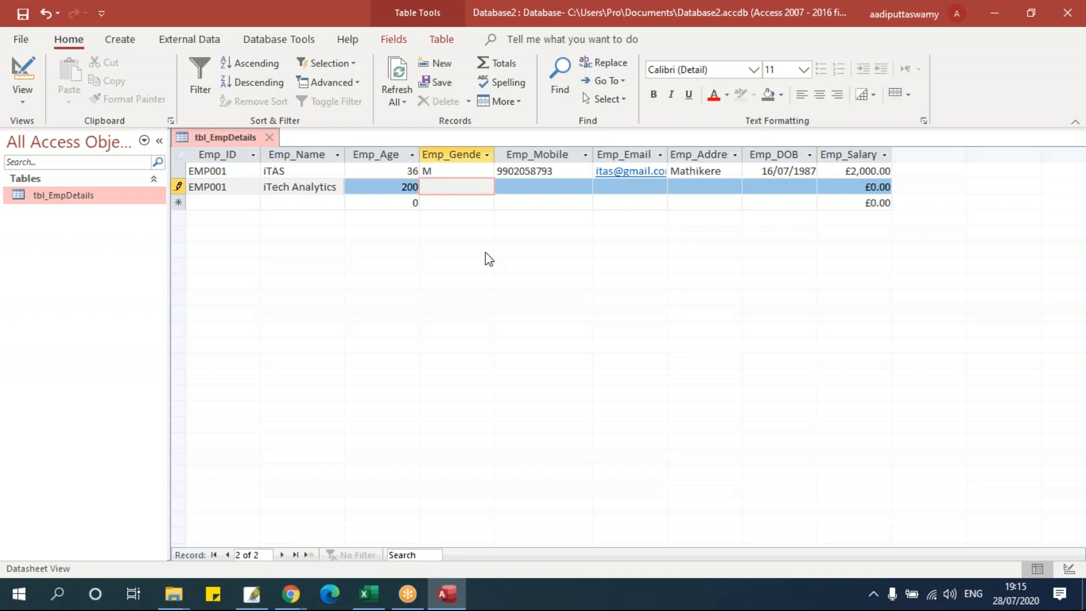
pyautogui.write('Z')
pyautogui.click(551, 196)
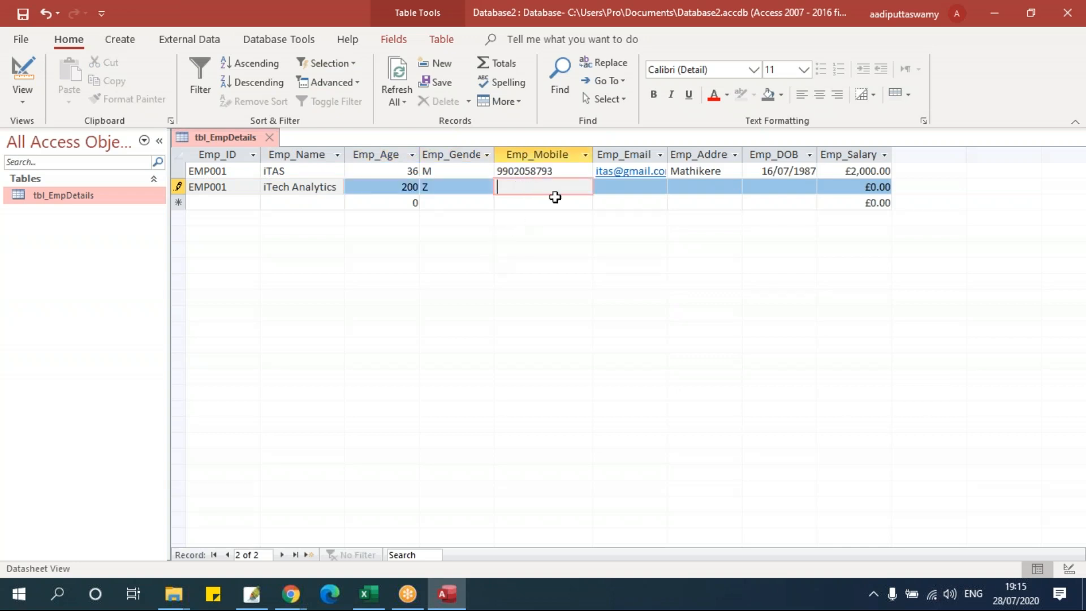
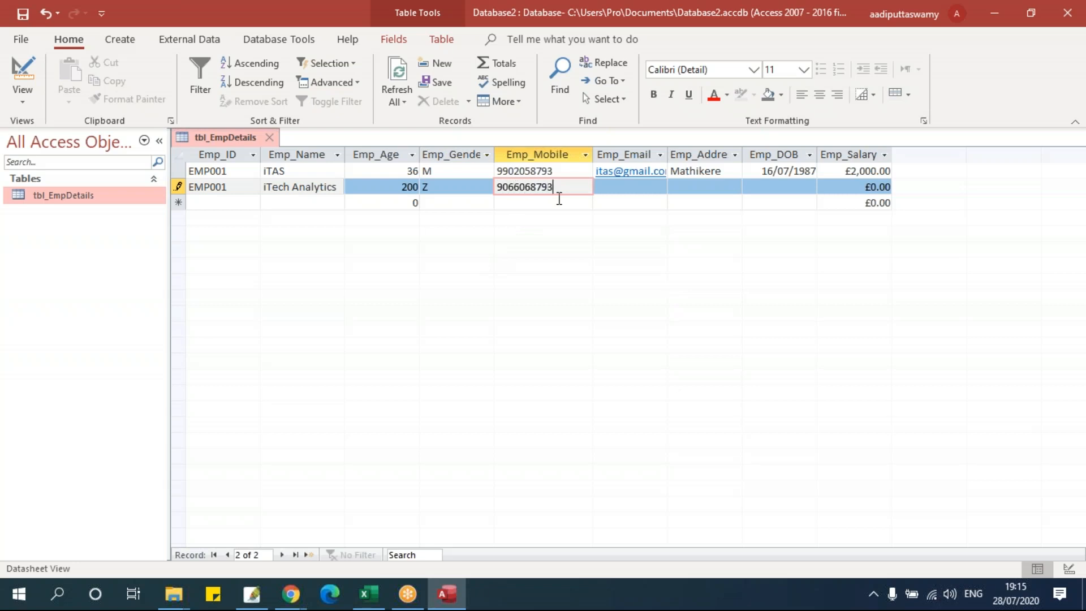
pyautogui.click(612, 188)
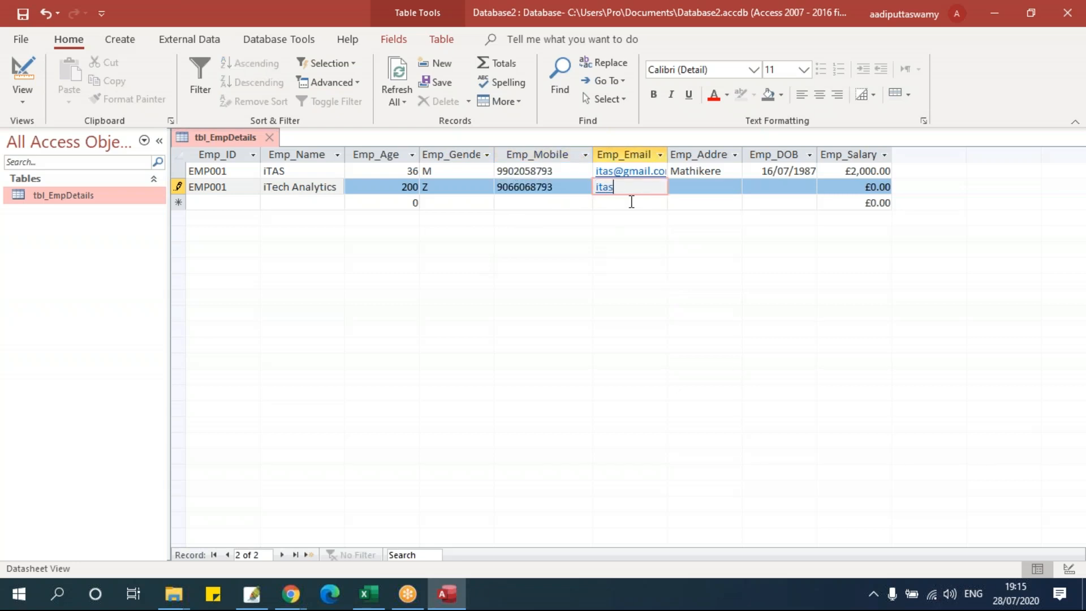
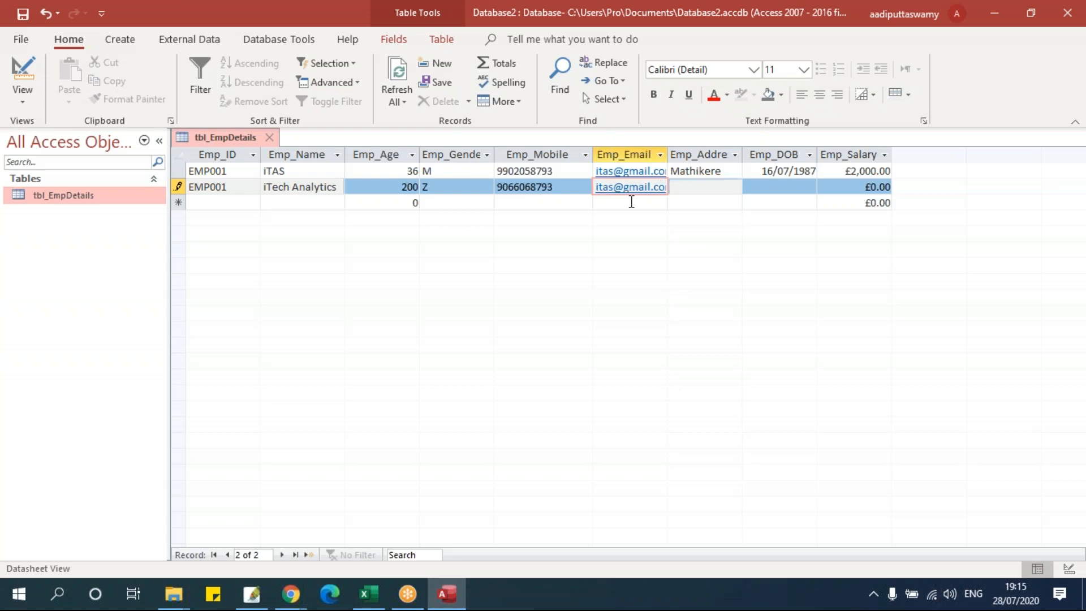
pyautogui.press('Tab')
pyautogui.write('Mathikere')
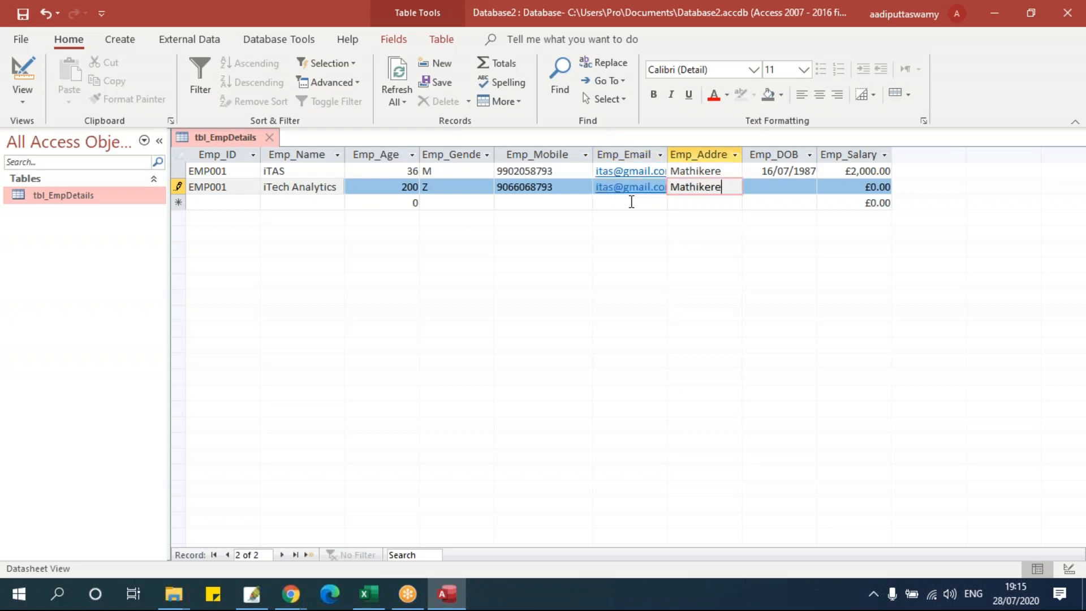
pyautogui.click(780, 188)
pyautogui.click(824, 187)
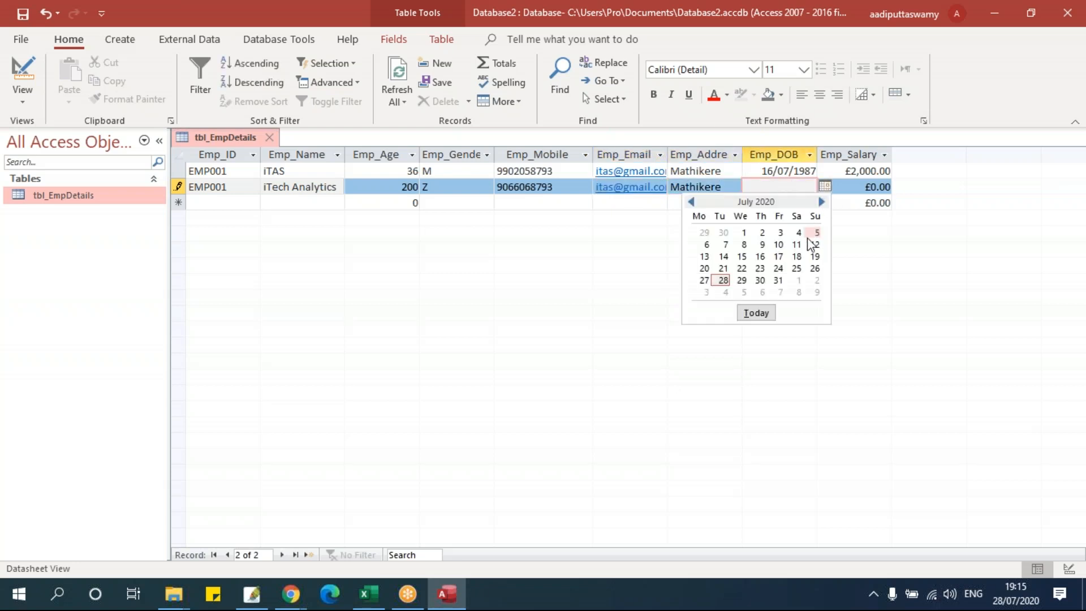
pyautogui.click(796, 244)
pyautogui.doubleClick(804, 187)
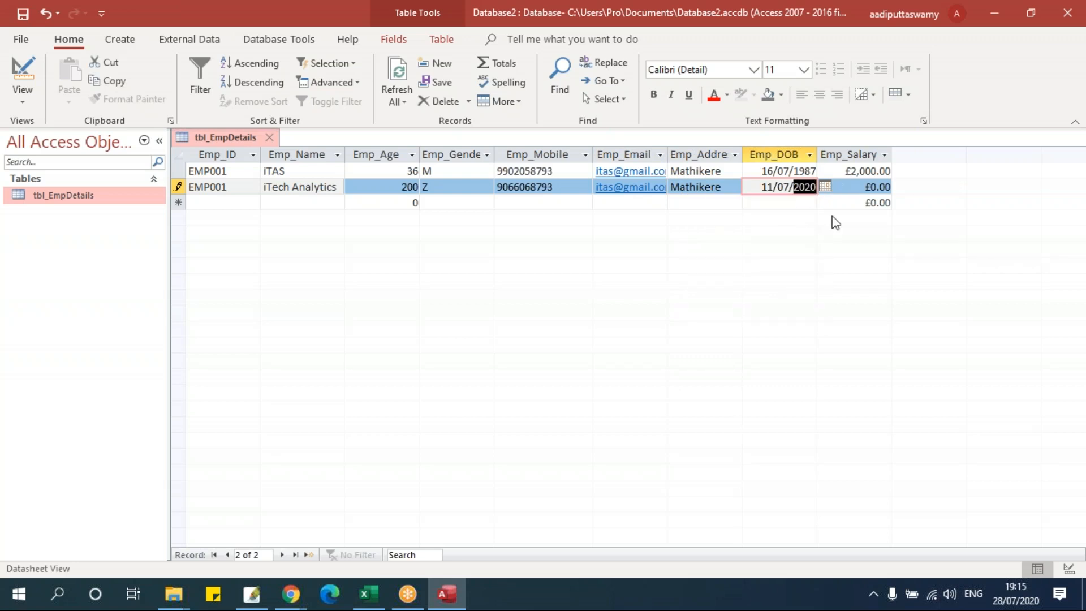
pyautogui.write('1980')
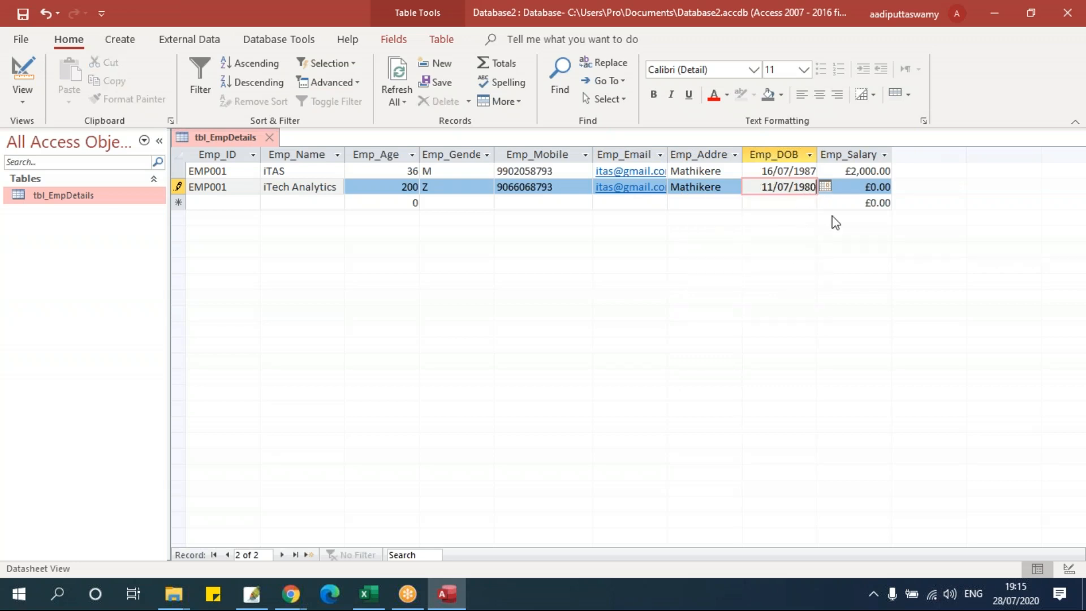
# - Enter salary 2000000 (£2,000,000.00) and commit the second record
pyautogui.click(871, 187)
pyautogui.write('2000000')
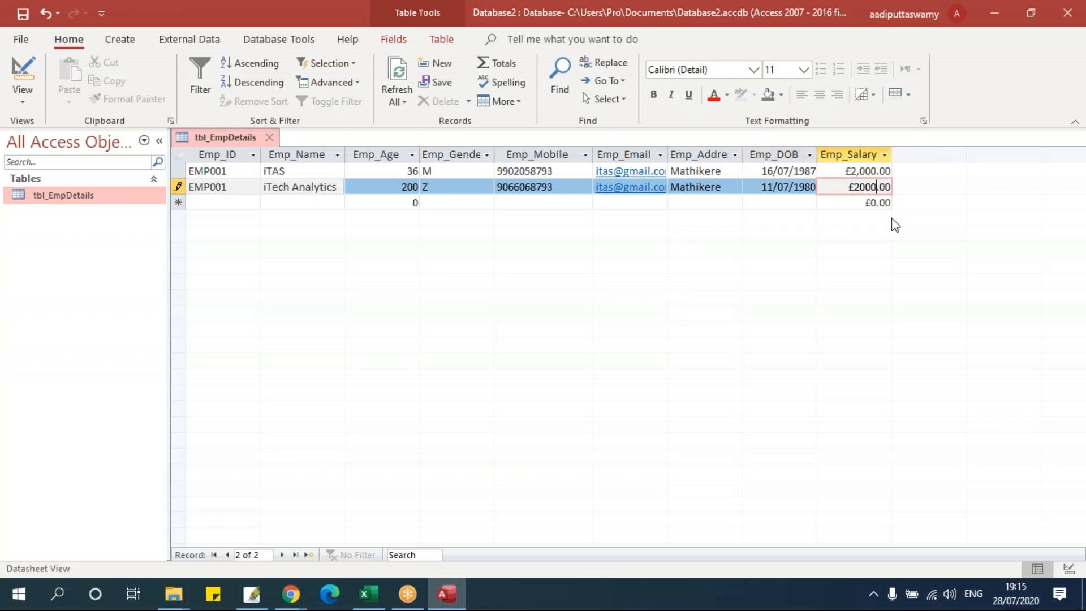
pyautogui.click(866, 203)
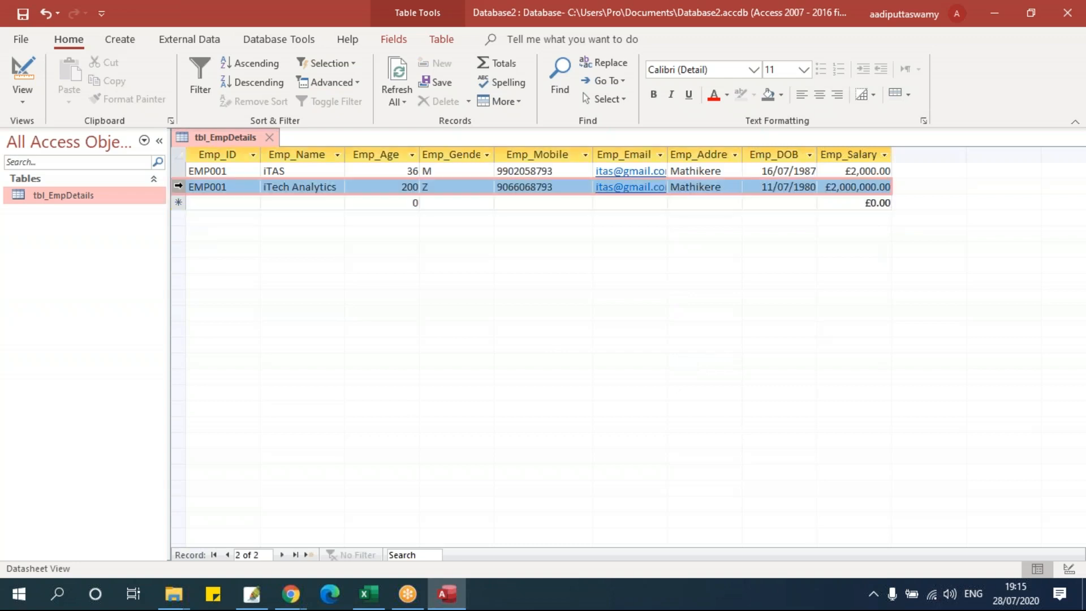
pyautogui.click(179, 187)
pyautogui.click(231, 171)
pyautogui.click(230, 189)
pyautogui.click(233, 172)
pyautogui.click(230, 188)
pyautogui.click(232, 171)
pyautogui.click(236, 186)
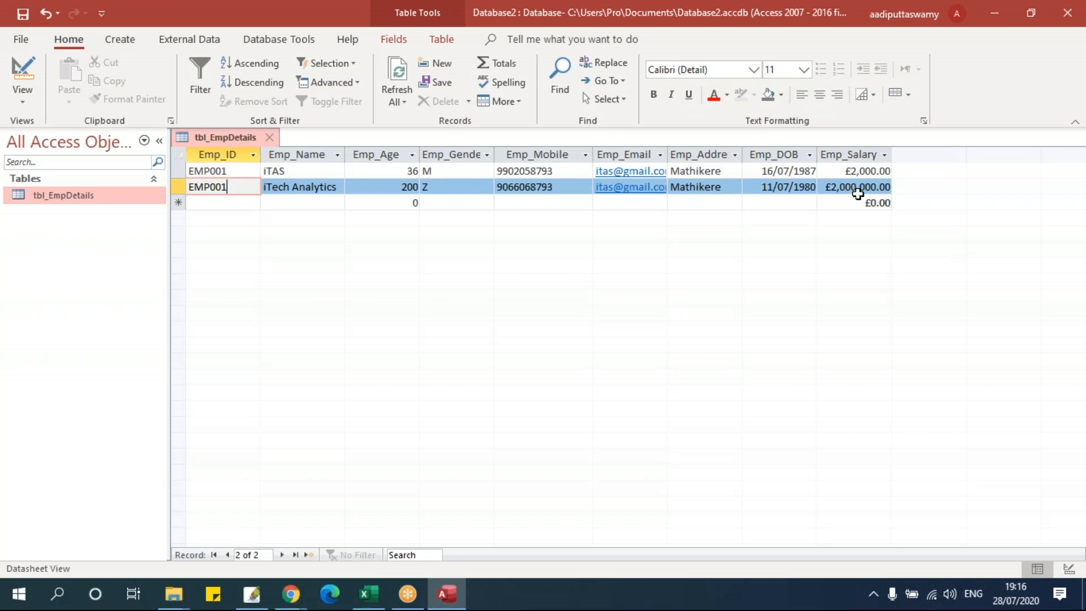
pyautogui.click(178, 186)
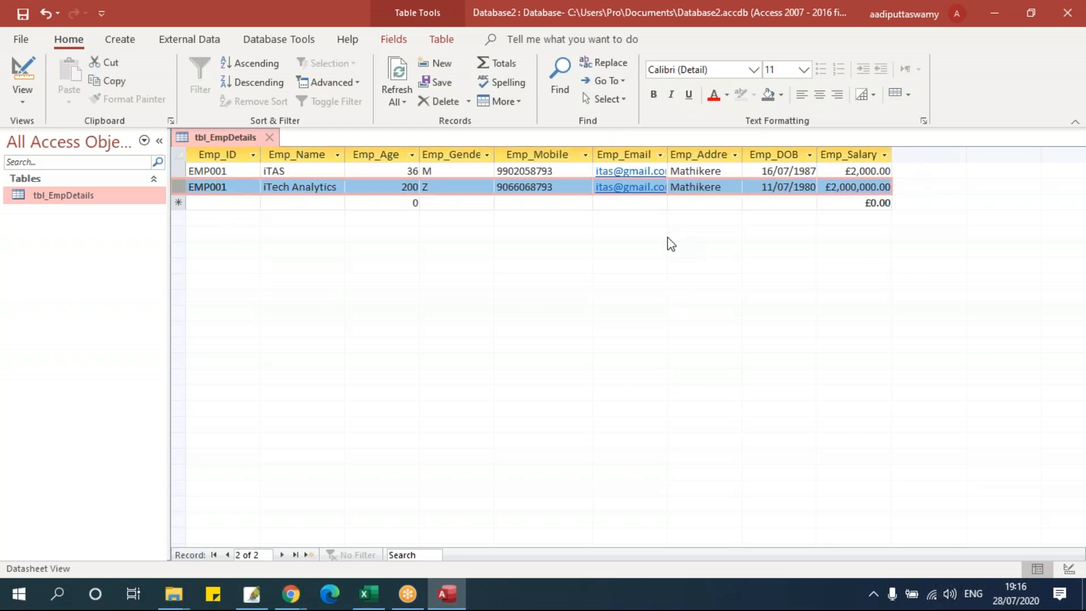
pyautogui.doubleClick(407, 187)
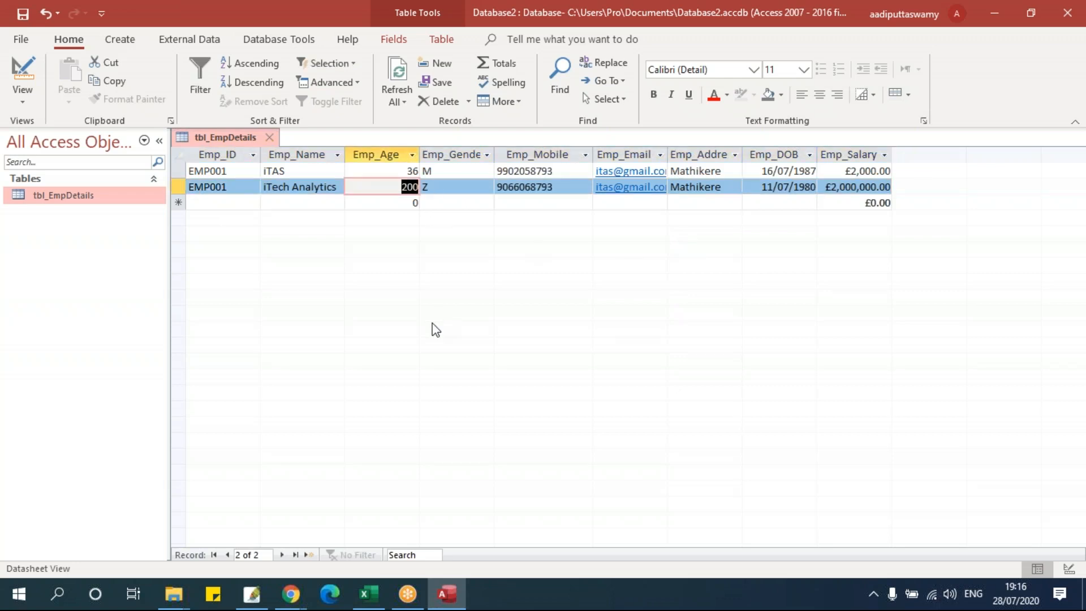
pyautogui.write('dffg')
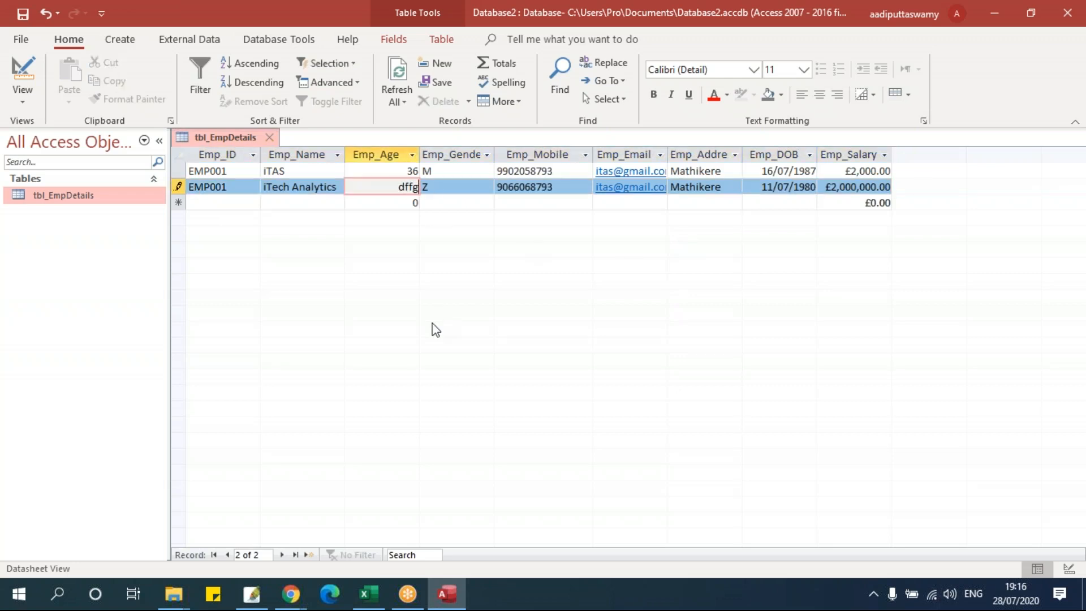
pyautogui.click(434, 193)
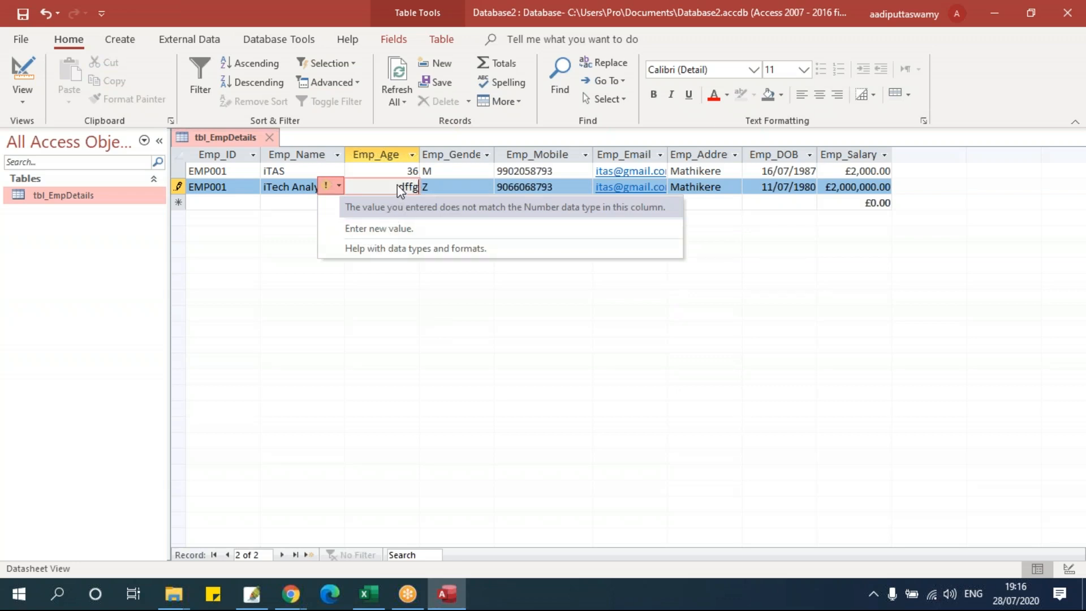
pyautogui.click(455, 182)
pyautogui.press('Escape')
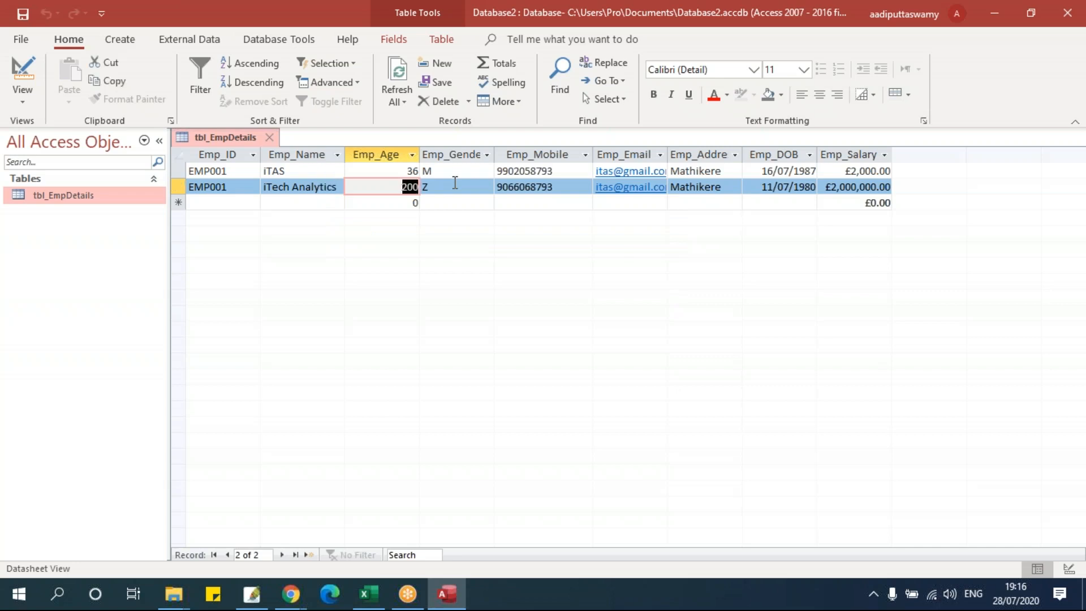
pyautogui.click(392, 188)
pyautogui.doubleClick(392, 187)
pyautogui.click(411, 196)
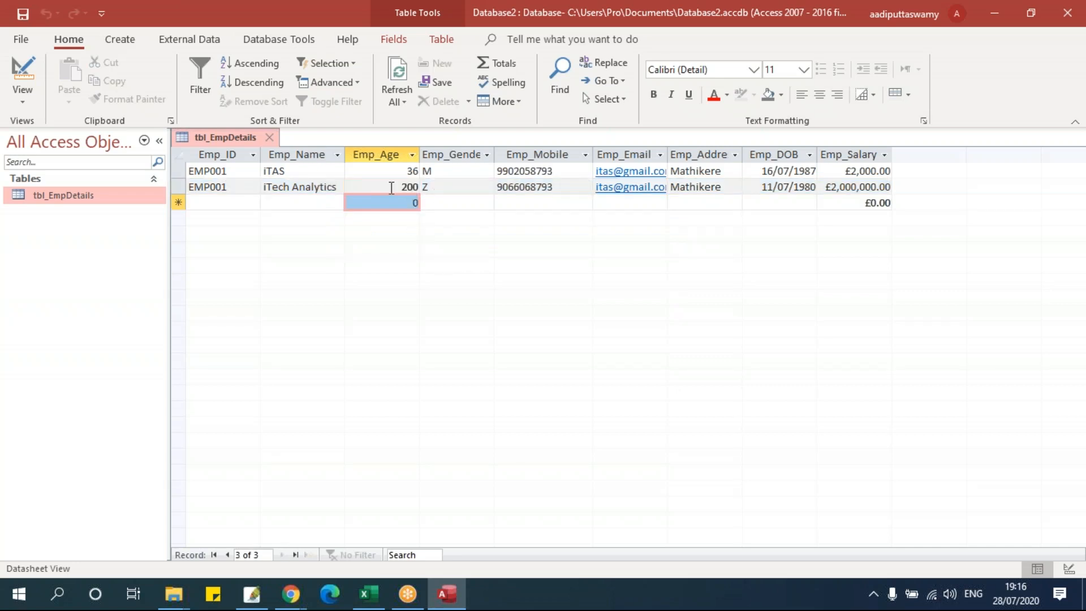
pyautogui.doubleClick(391, 186)
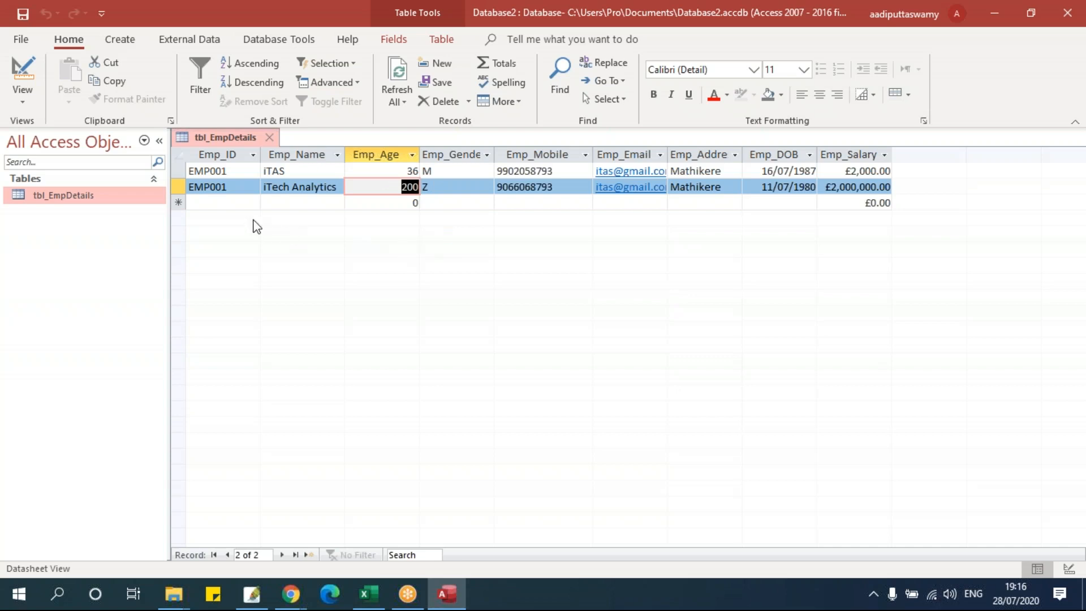
pyautogui.click(181, 186)
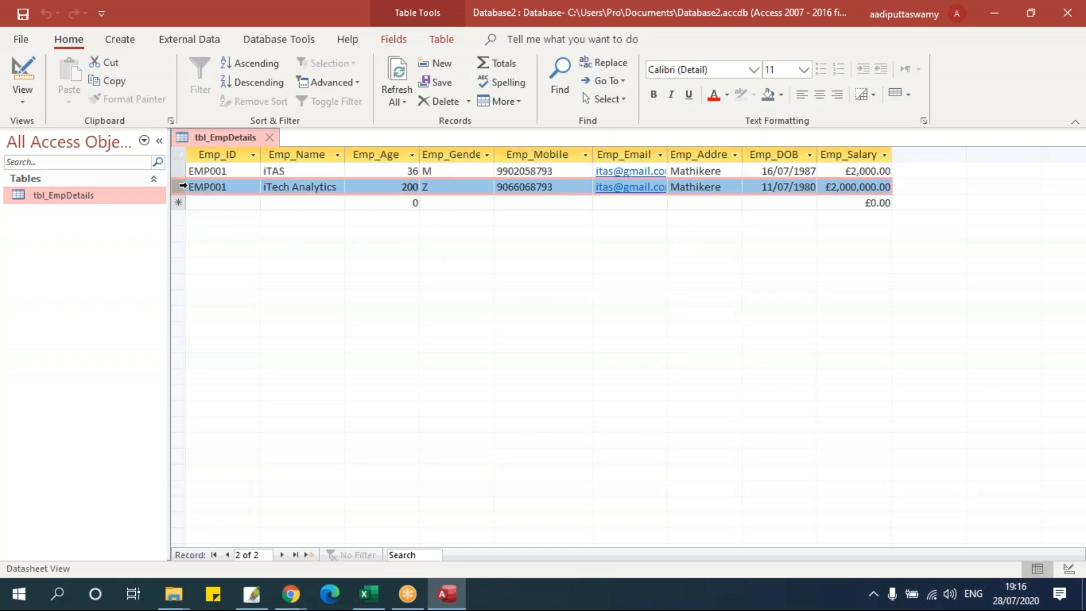
pyautogui.click(421, 187)
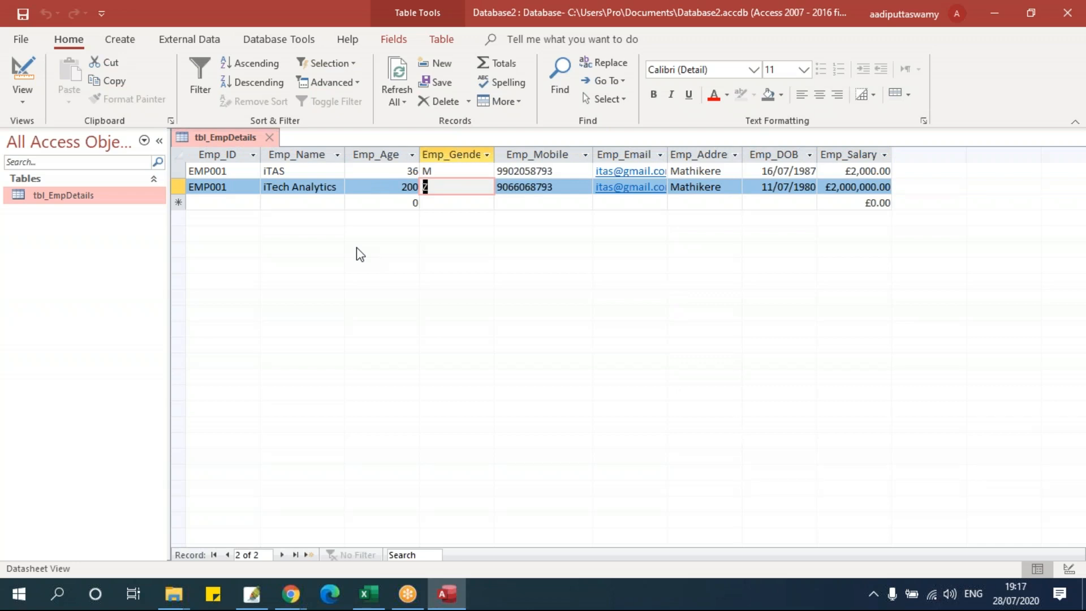
# - Delete the second record and then the EMP001 record, confirming each deletion
pyautogui.click(177, 187)
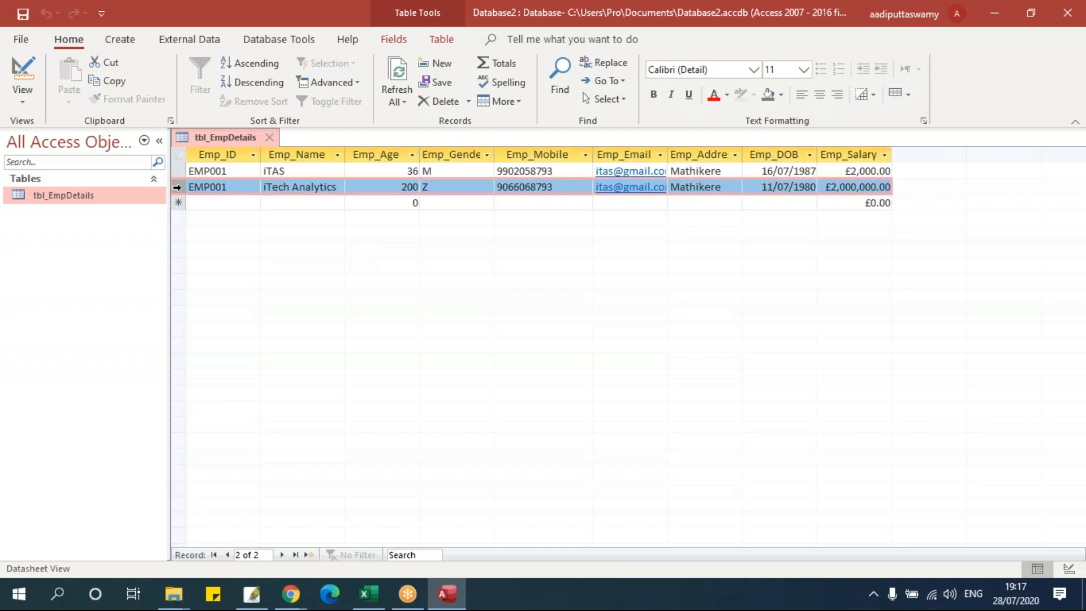
pyautogui.press('Delete')
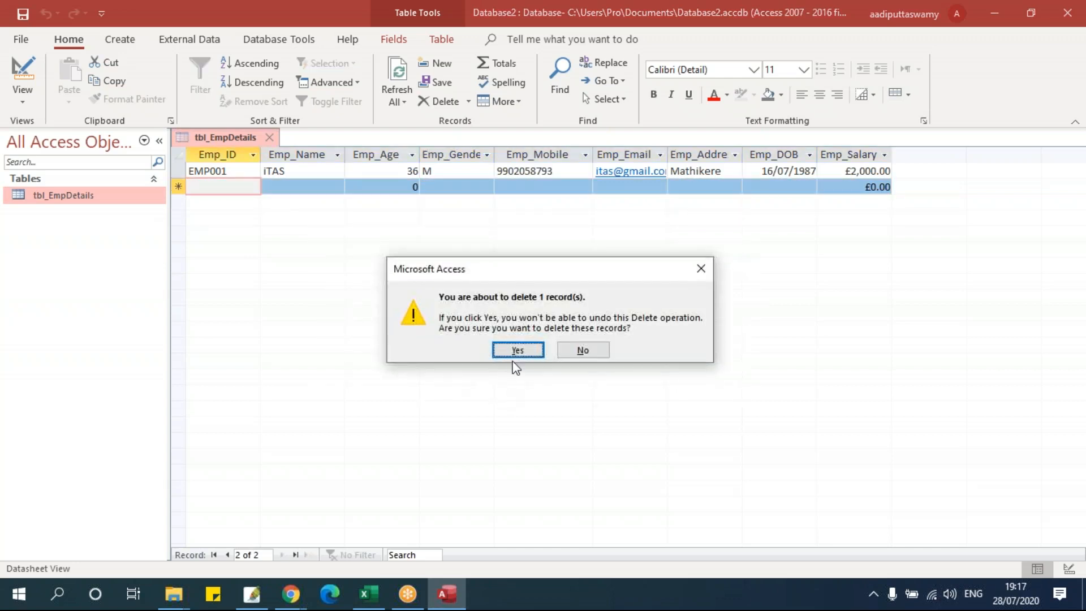
pyautogui.click(514, 351)
pyautogui.click(179, 171)
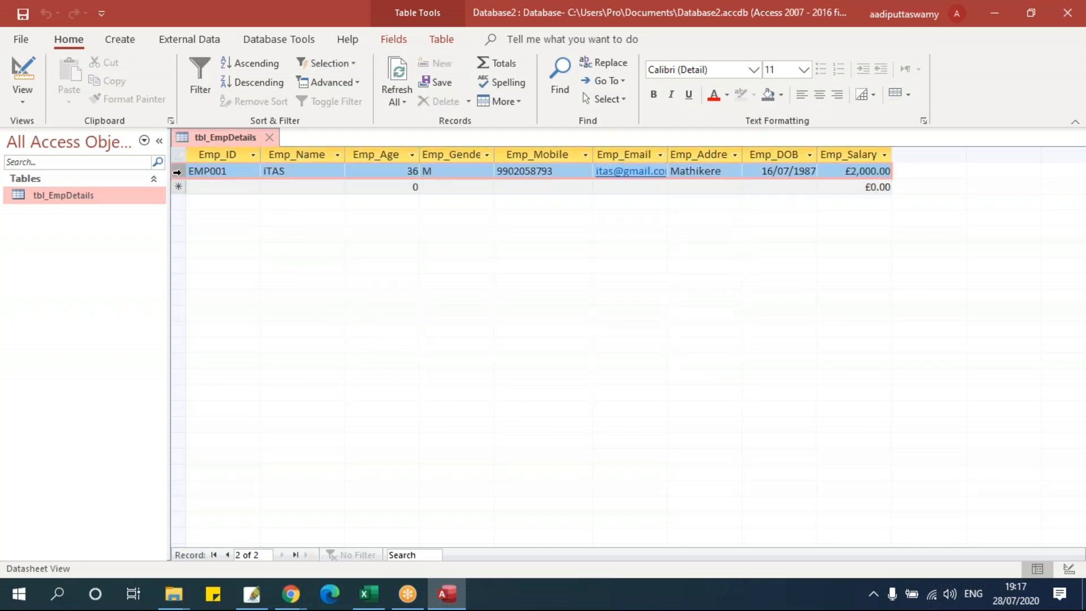
pyautogui.press('Delete')
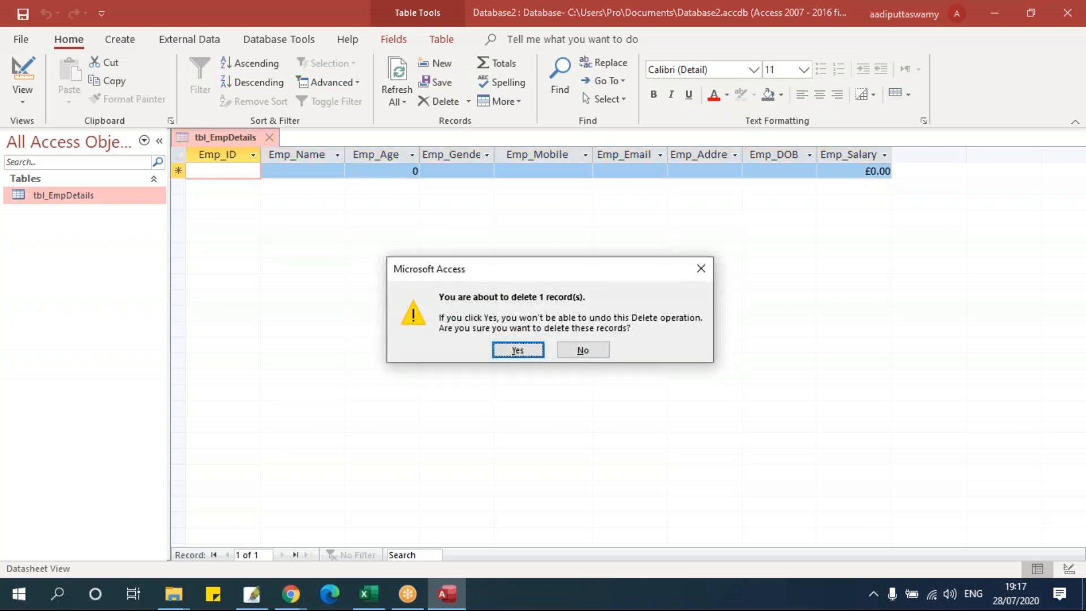
pyautogui.click(501, 358)
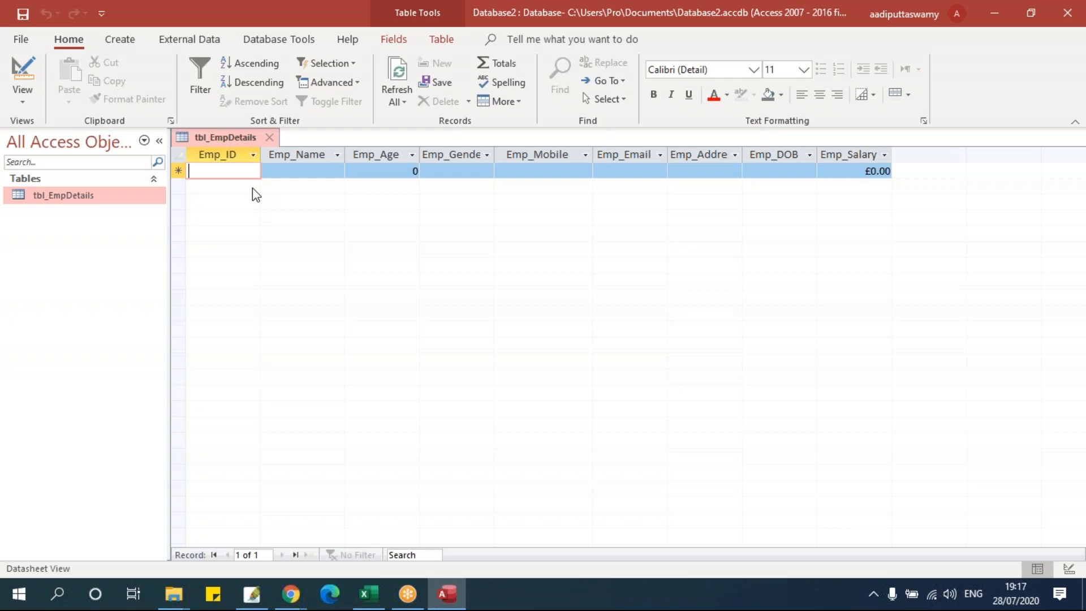
# - Open tbl_EmpDetails in Design View from its Navigation Pane shortcut menu
pyautogui.rightClick(237, 135)
pyautogui.click(498, 239)
pyautogui.rightClick(207, 136)
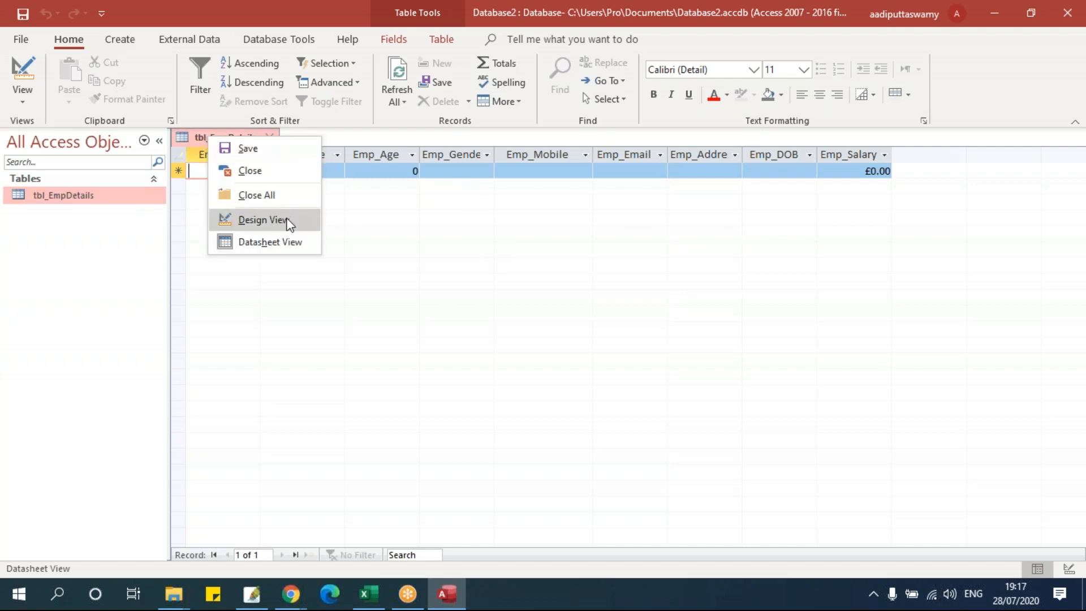
pyautogui.click(98, 272)
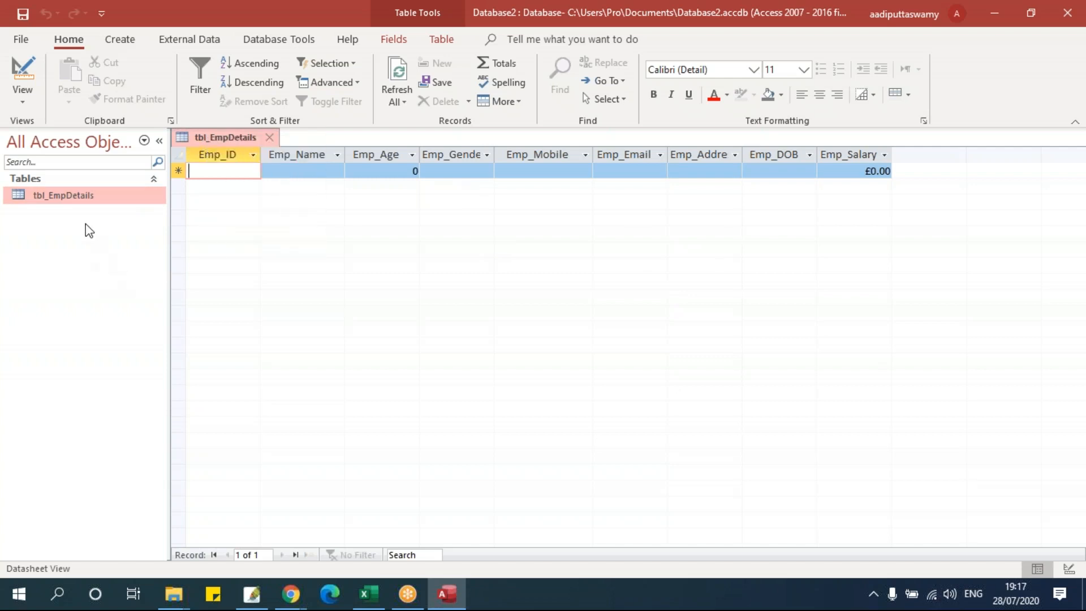
pyautogui.rightClick(63, 201)
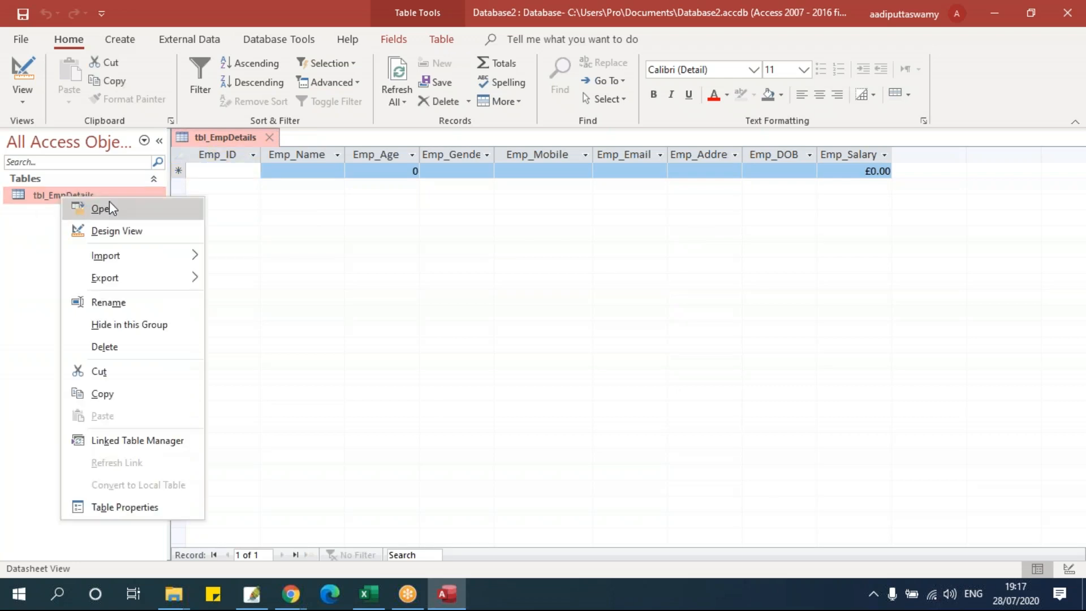
pyautogui.click(117, 232)
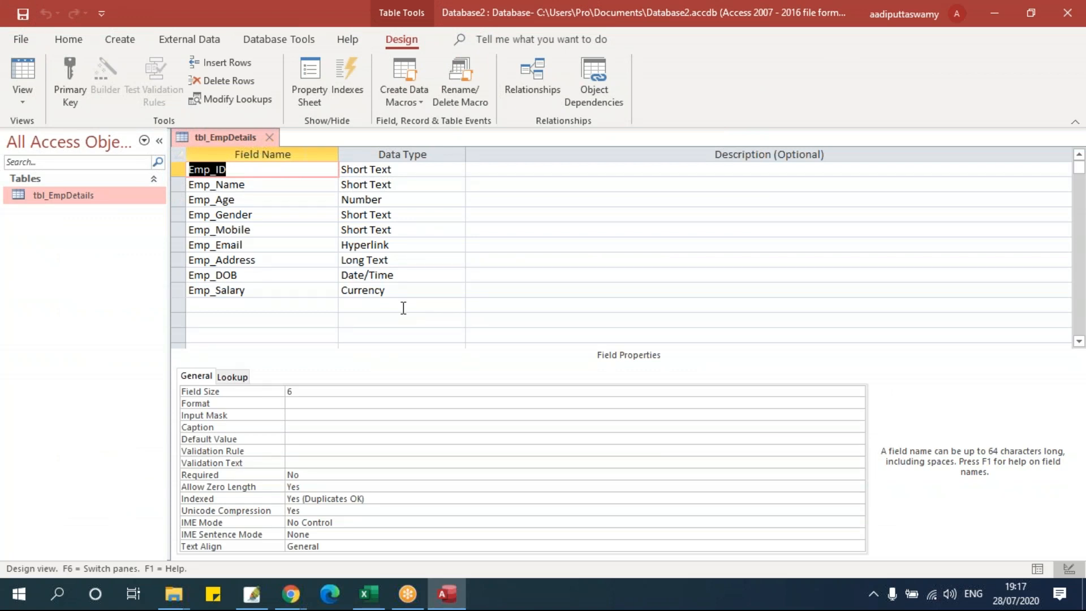
# - Give Emp_Age the rule Between 25 And 60 and message 'Please enter age Between 25 And 60'
pyautogui.click(290, 201)
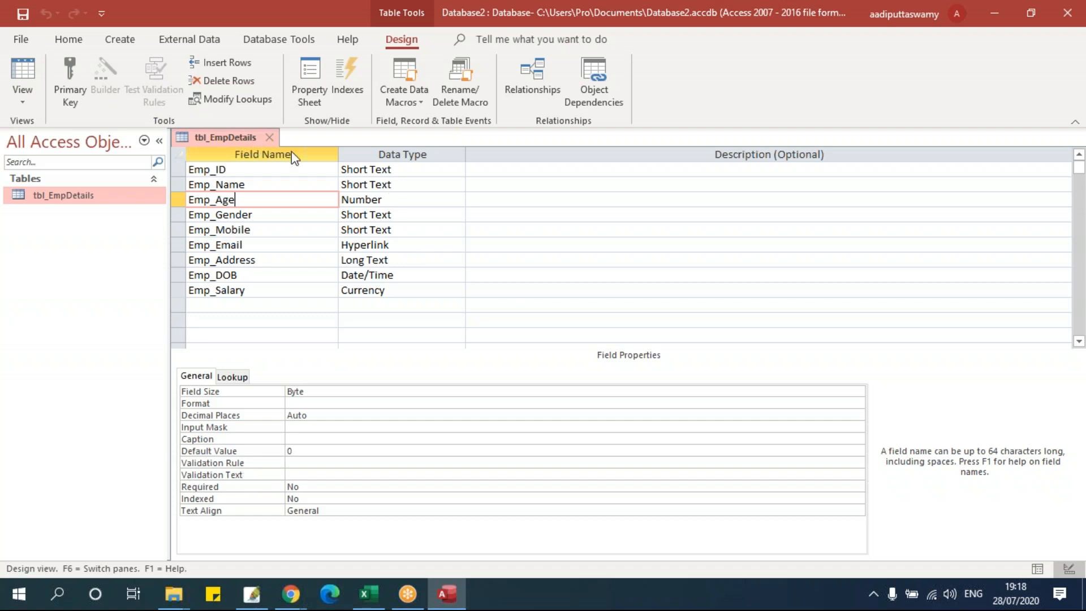
pyautogui.click(337, 464)
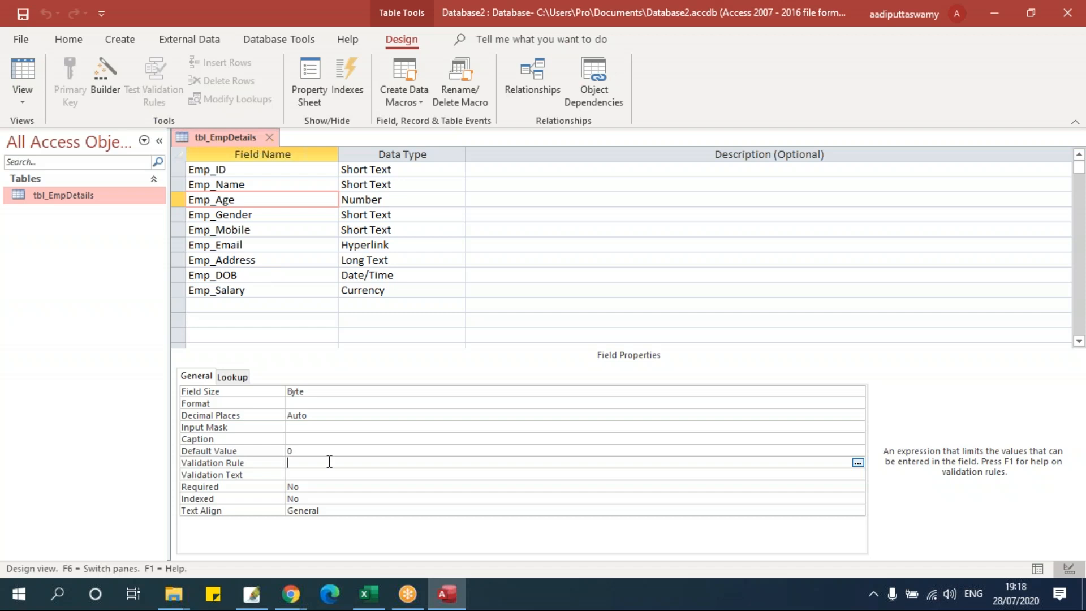
pyautogui.write('Between 25 and 60')
pyautogui.click(338, 474)
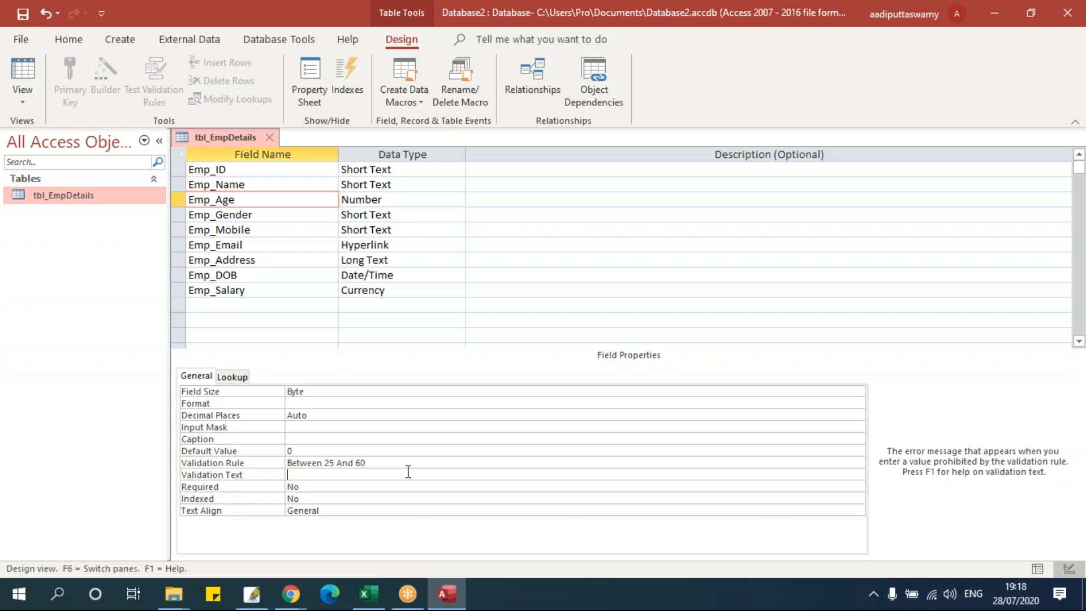
pyautogui.click(216, 463)
pyautogui.hotkey('ctrl', 'c')
pyautogui.click(319, 476)
pyautogui.write('Please enter age')
pyautogui.hotkey('ctrl', 'v')
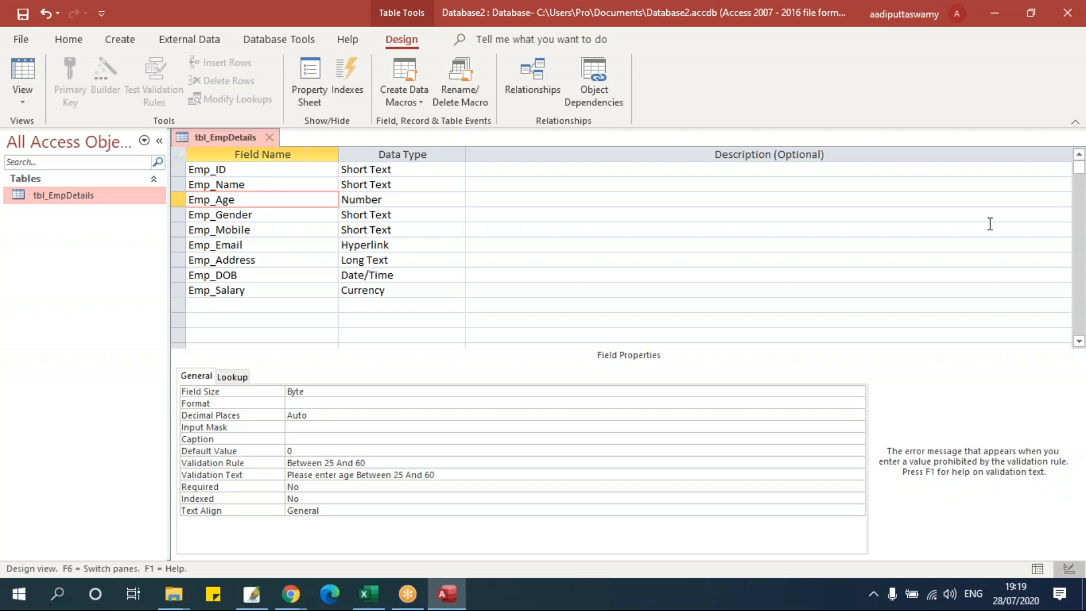
# - Save the Emp_Age design changes and reopen tbl_EmpDetails as an empty datasheet at Emp_ID
pyautogui.click(270, 138)
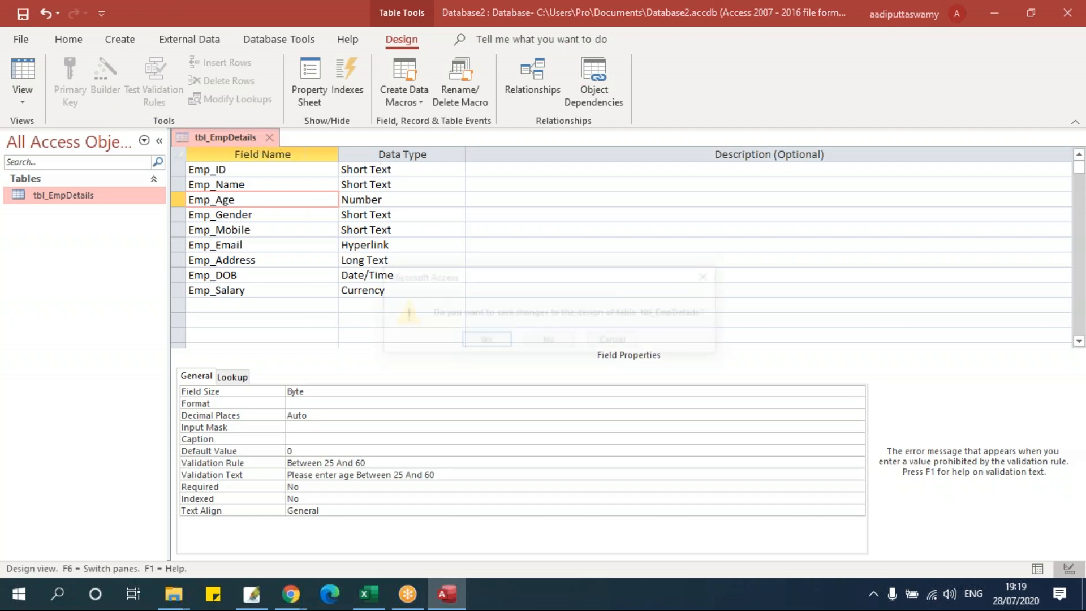
pyautogui.click(500, 342)
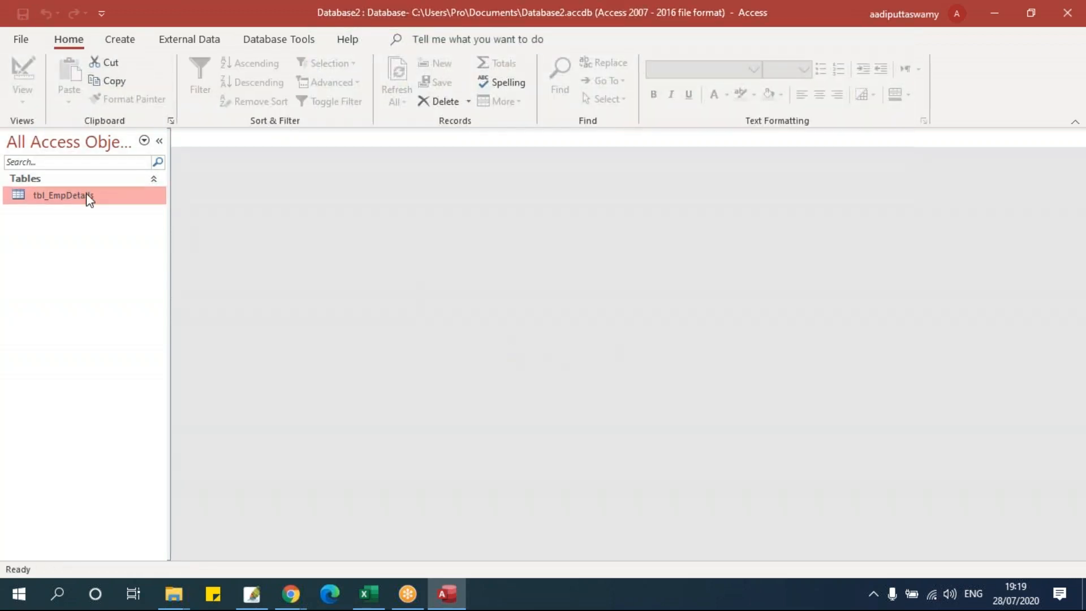
pyautogui.doubleClick(68, 196)
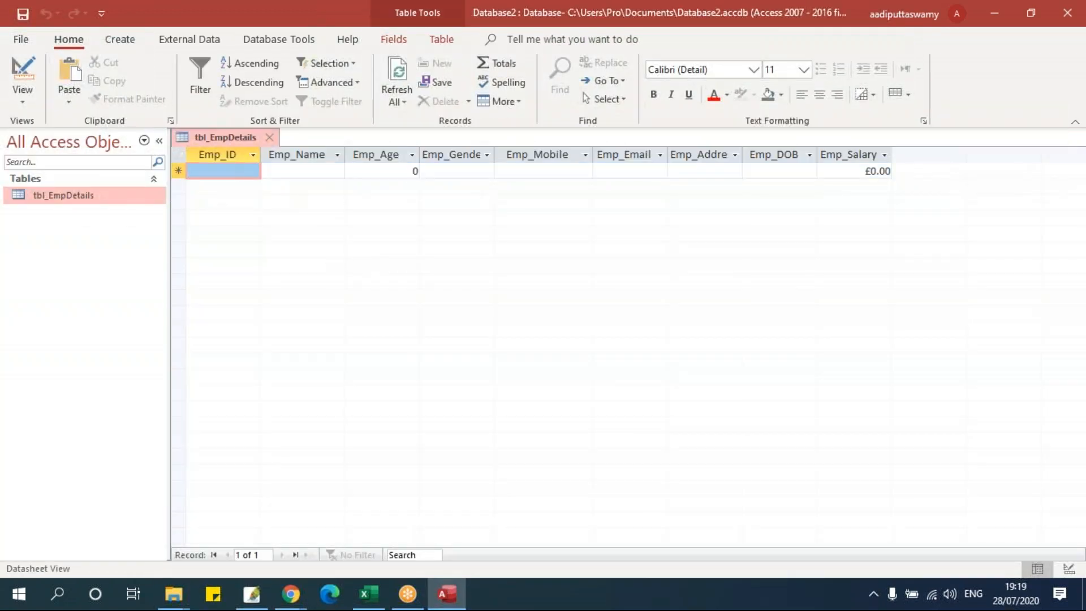
pyautogui.click(247, 170)
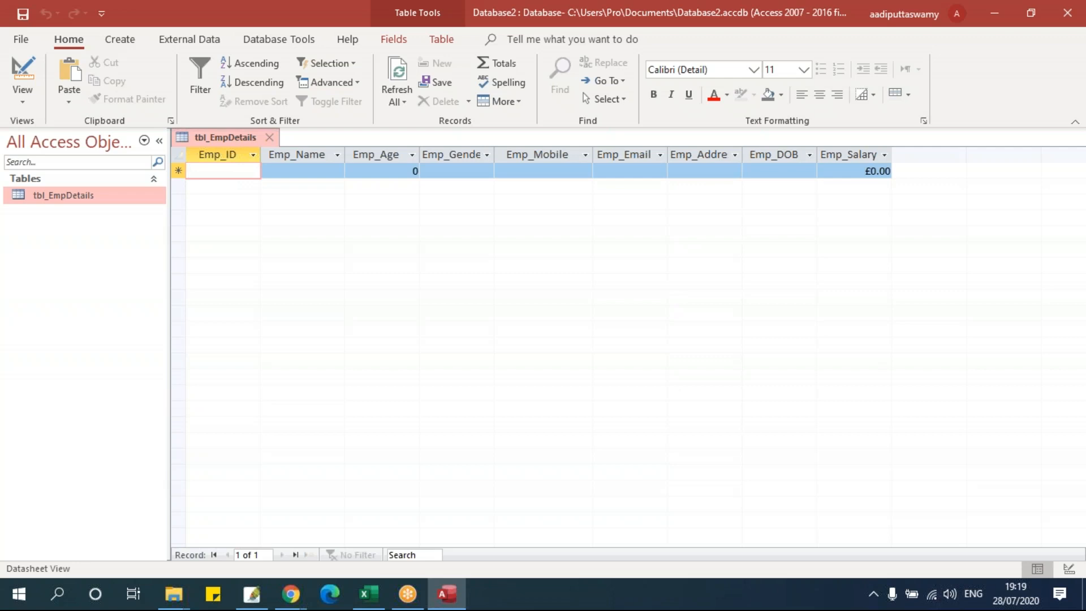
pyautogui.write('EMP001')
pyautogui.click(296, 168)
pyautogui.write('itas')
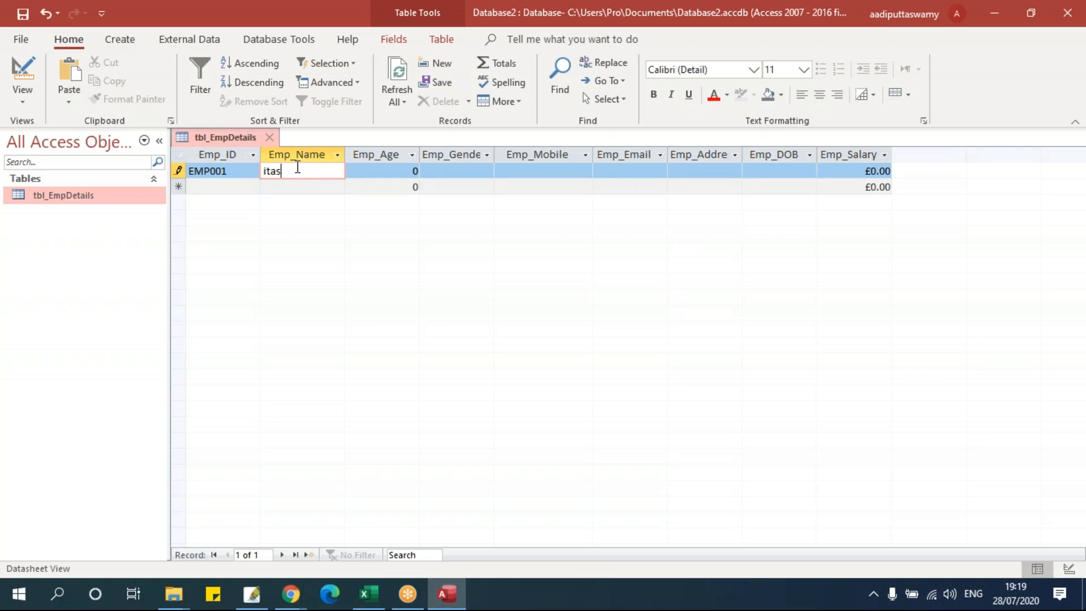
pyautogui.click(376, 170)
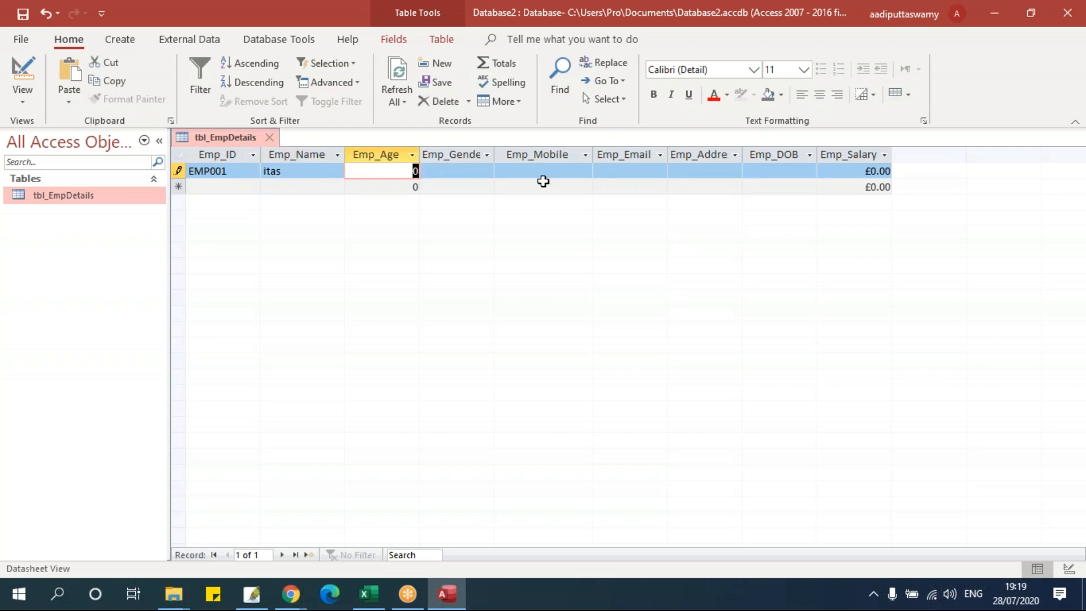
pyautogui.write('80')
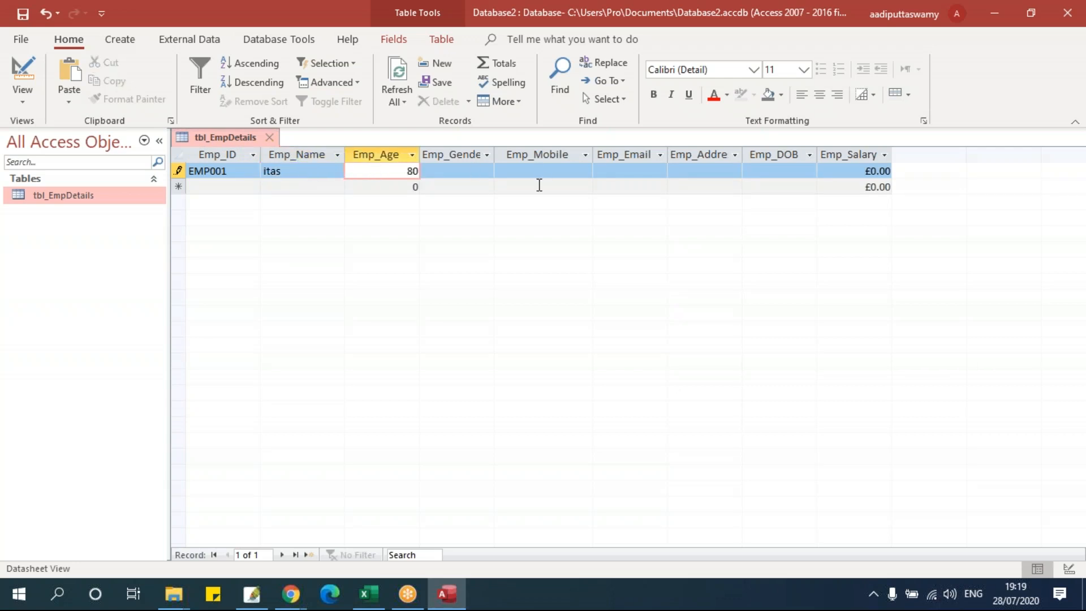
pyautogui.press('Tab')
pyautogui.moveTo(548, 280); pyautogui.dragTo(452, 230)
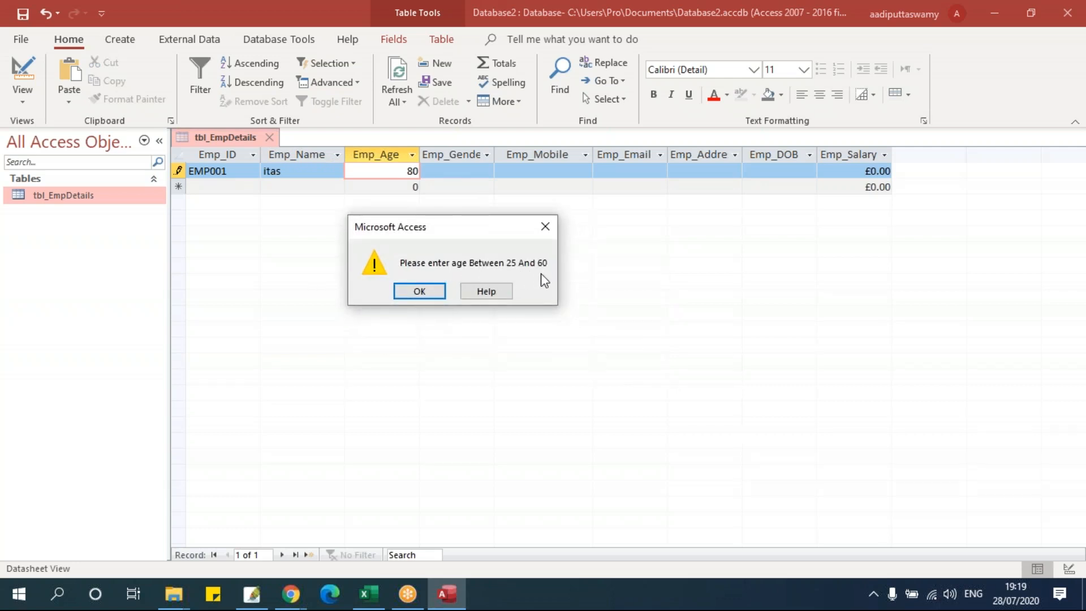
pyautogui.click(426, 291)
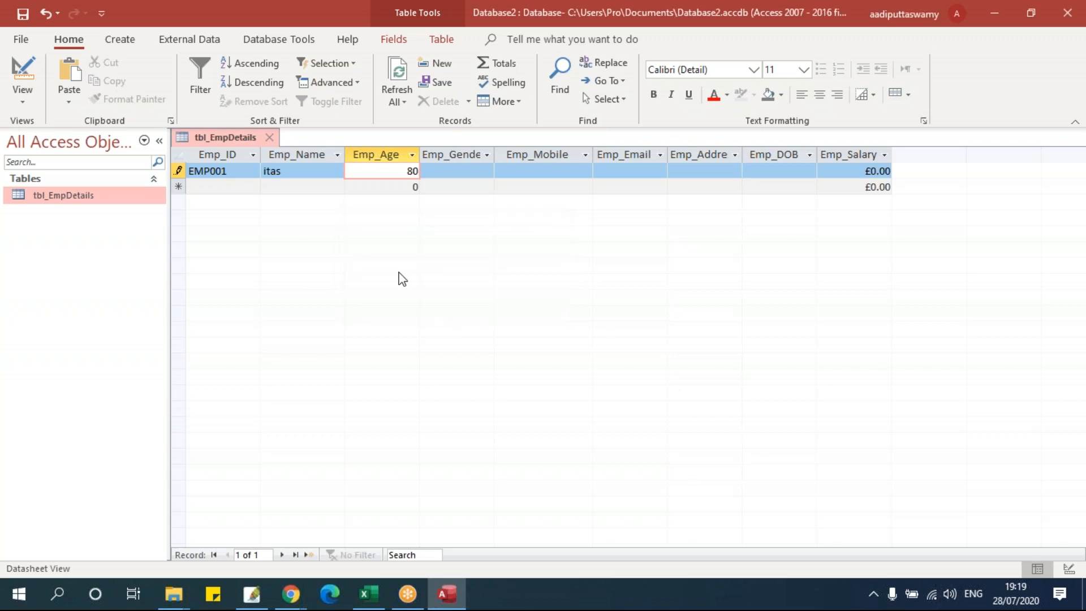
pyautogui.press('Escape')
pyautogui.press('Escape')
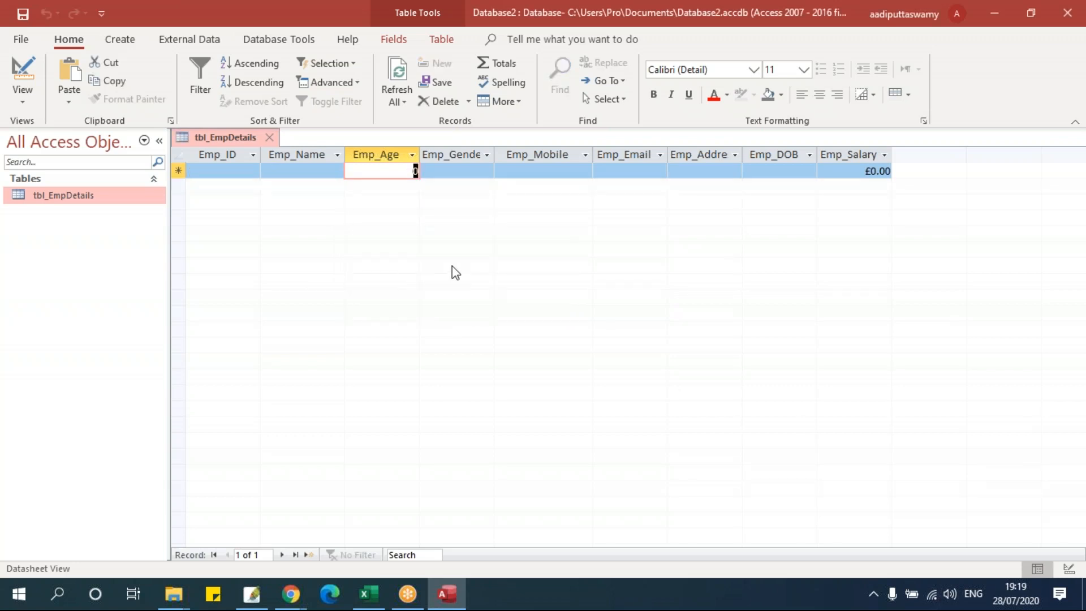
# - Switch tbl_EmpDetails back to Design View and select the Emp_Gender field
pyautogui.press('Tab')
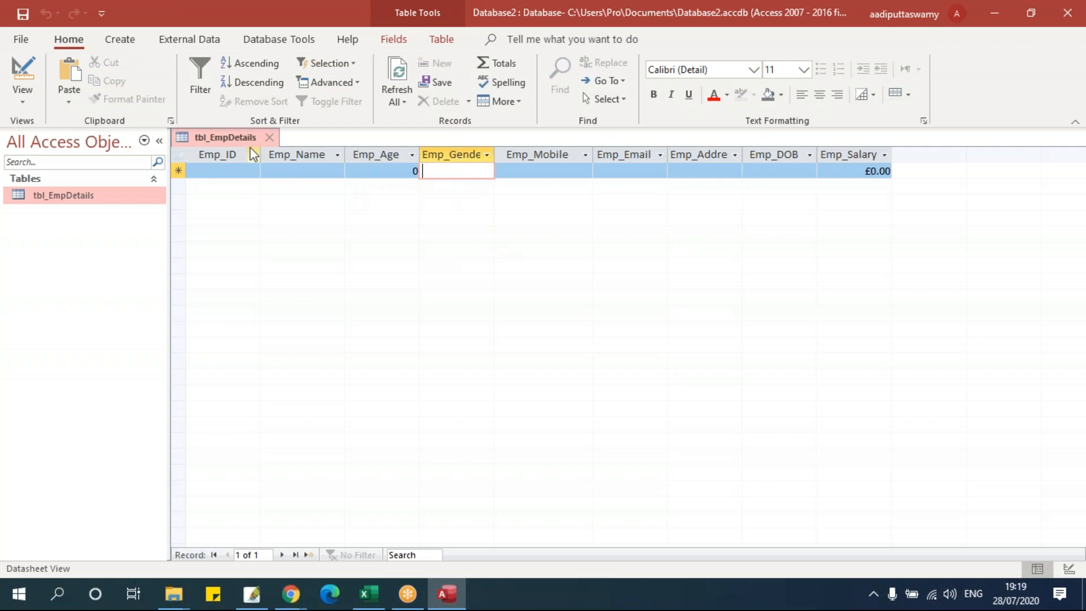
pyautogui.rightClick(225, 137)
pyautogui.click(280, 218)
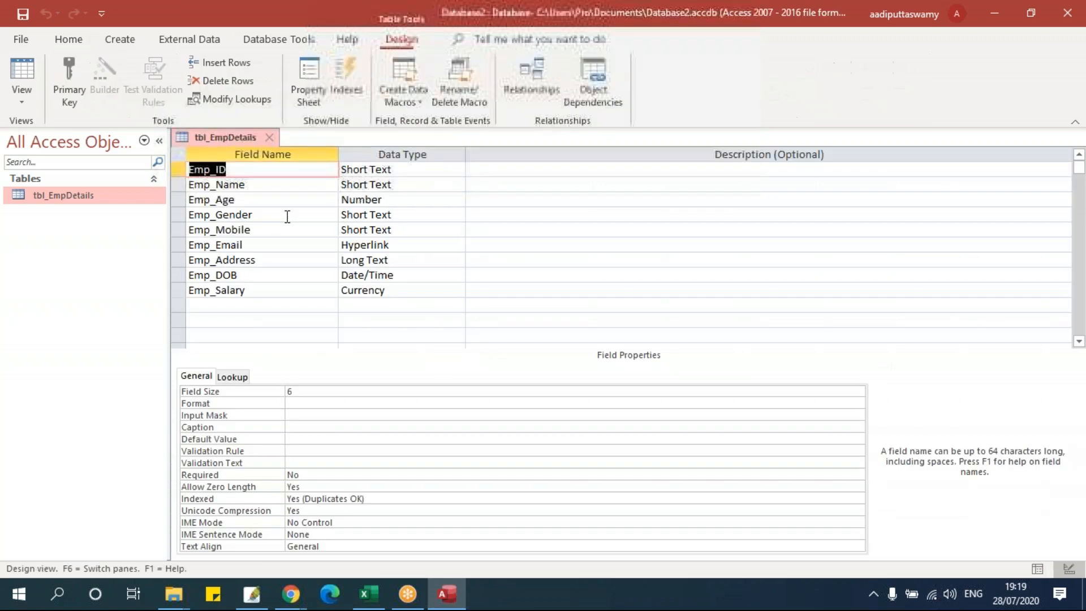
pyautogui.click(262, 215)
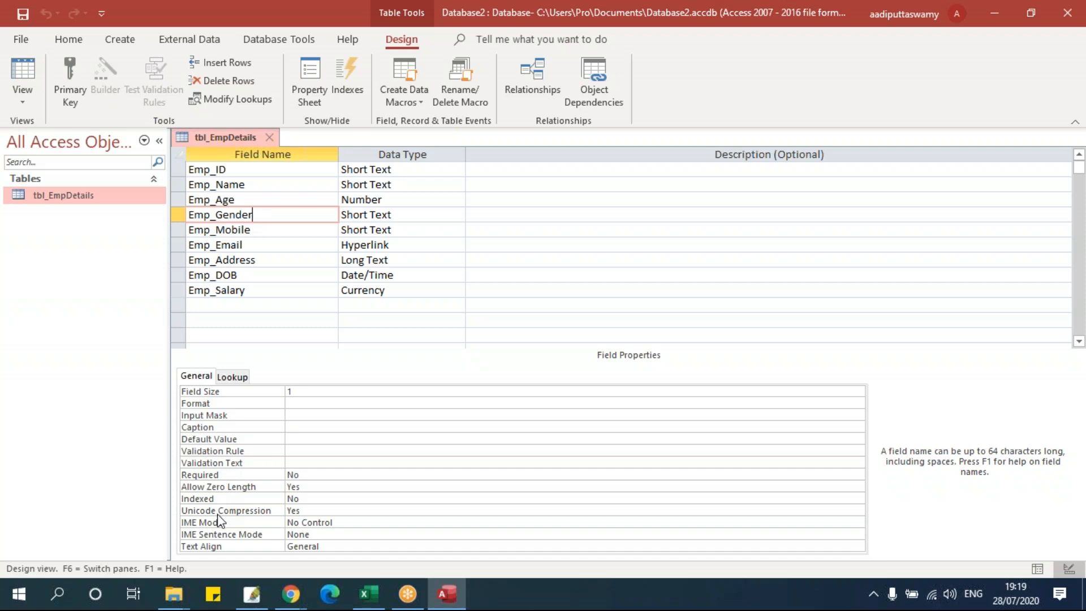
# - Set Emp_Gender's rule to "M" Or "F" with message 'Please enter Proper Gender Code ("M" Or "F")'
pyautogui.click(297, 450)
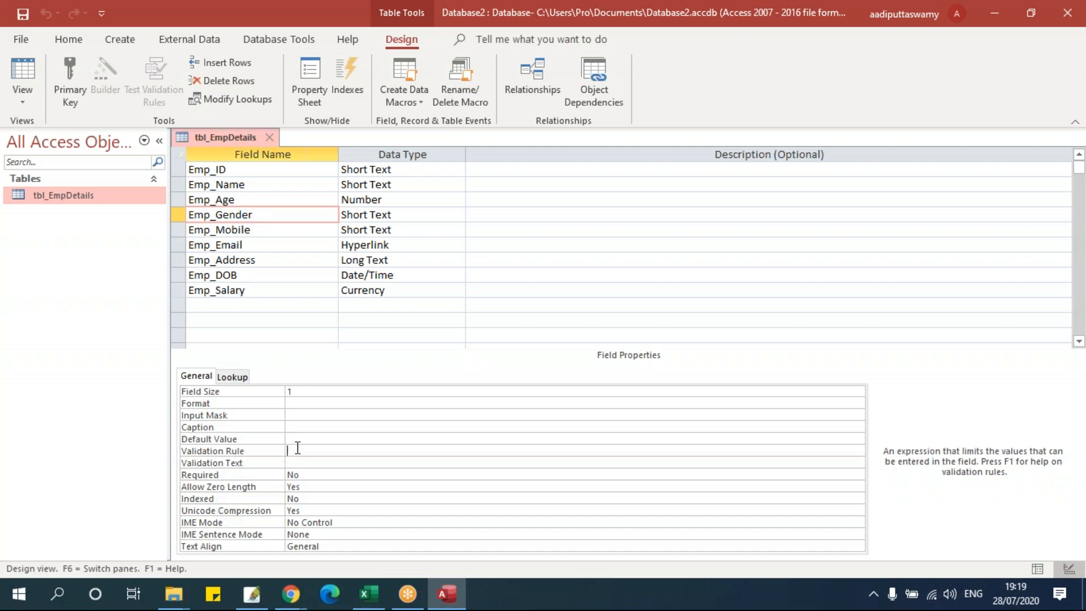
pyautogui.click(299, 463)
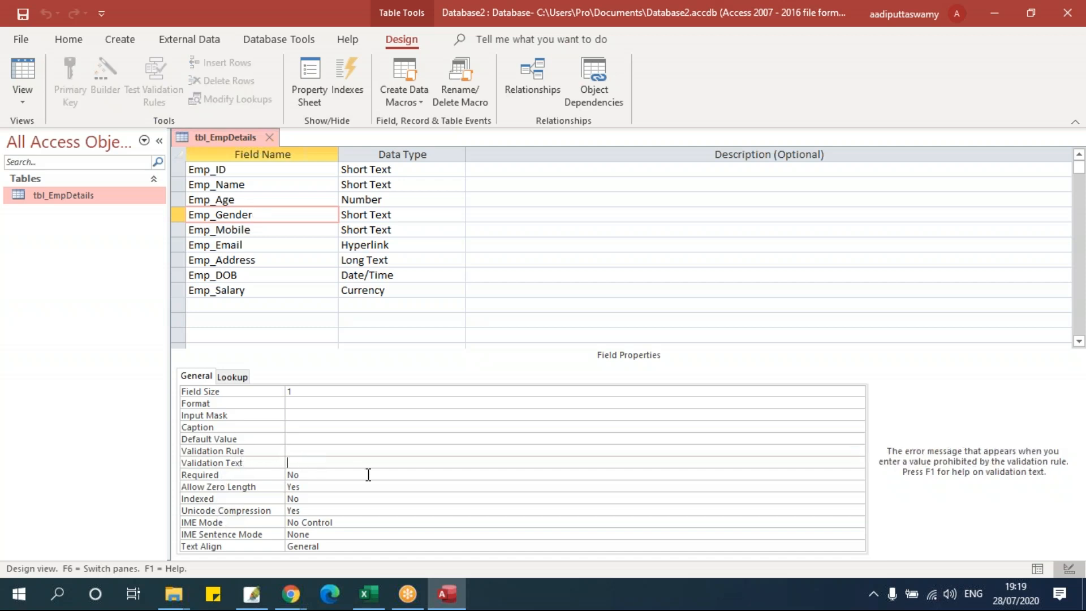
pyautogui.click(303, 451)
pyautogui.write('M')
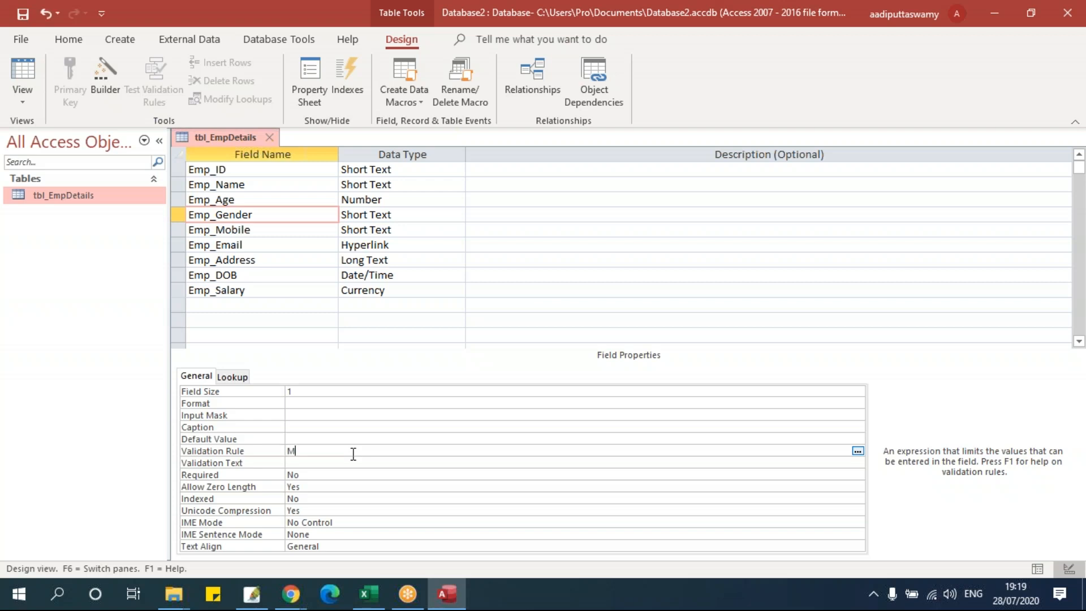
pyautogui.write(' or F')
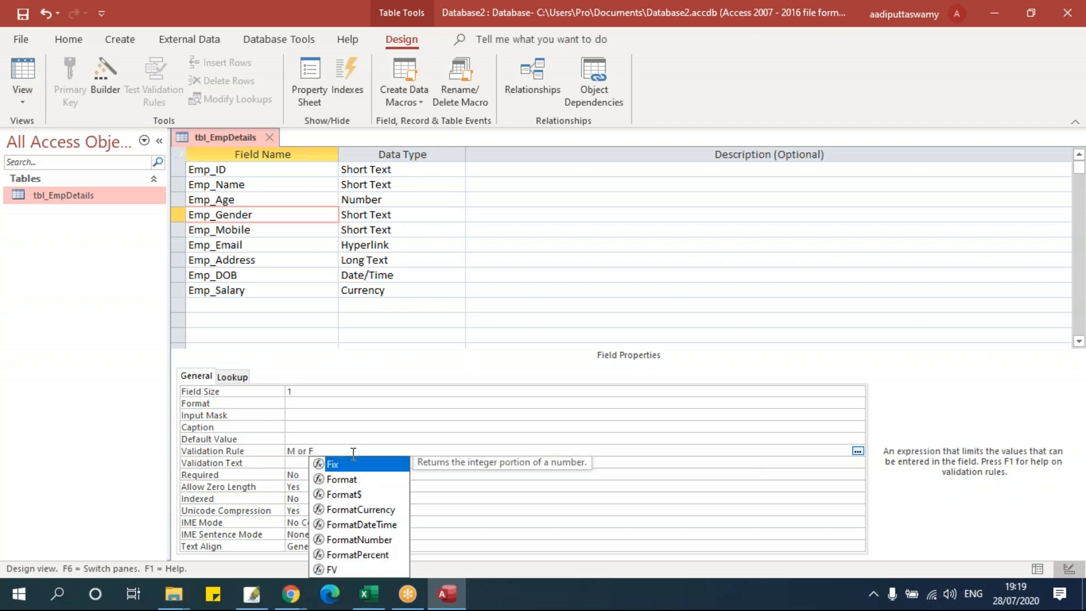
pyautogui.click(610, 463)
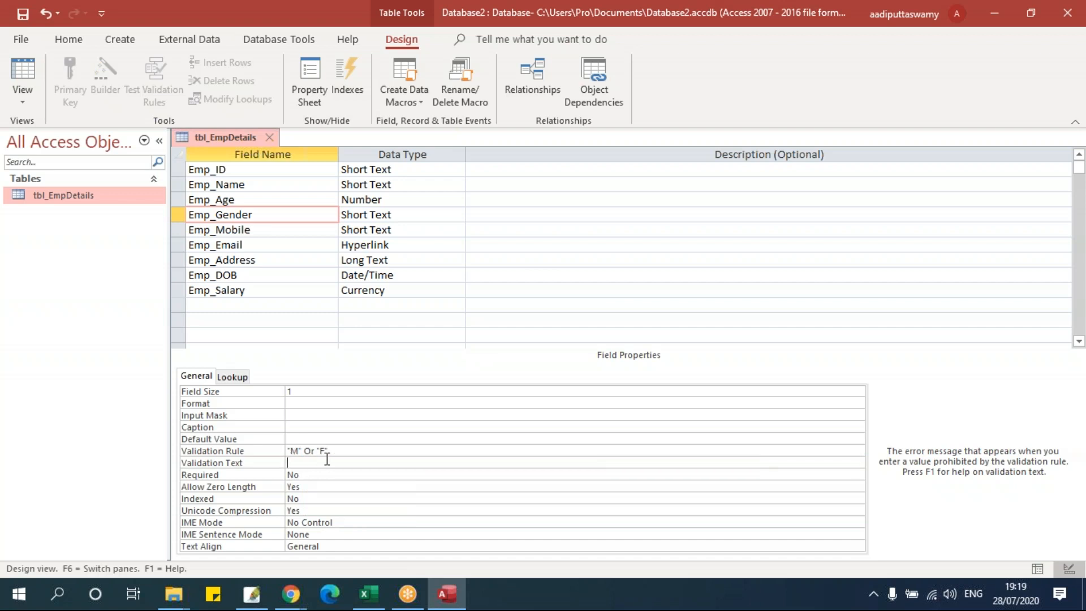
pyautogui.click(341, 450)
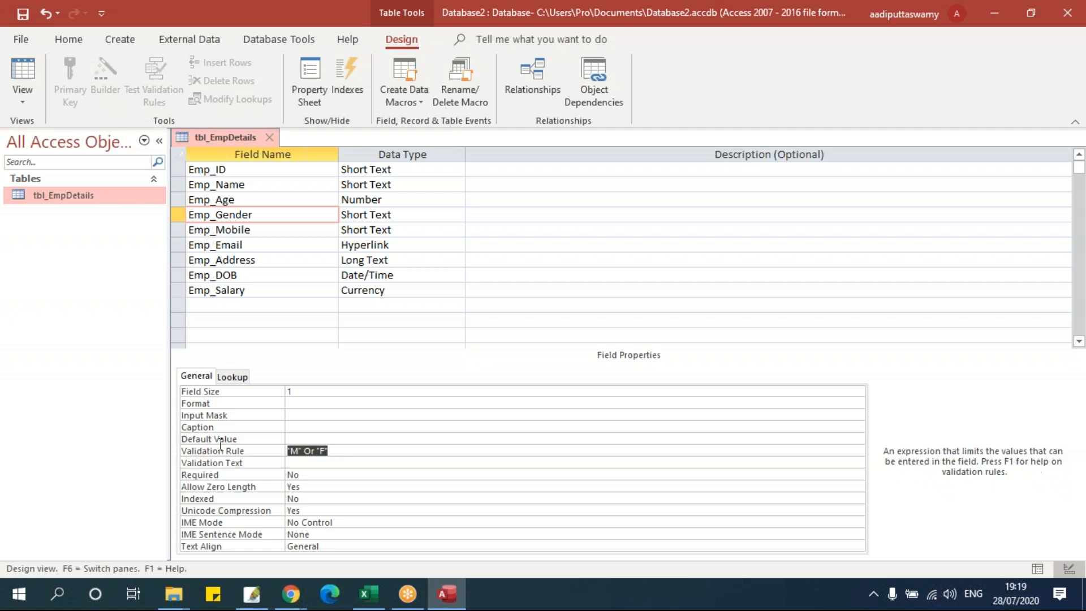
pyautogui.click(346, 463)
pyautogui.write('Please enter ')
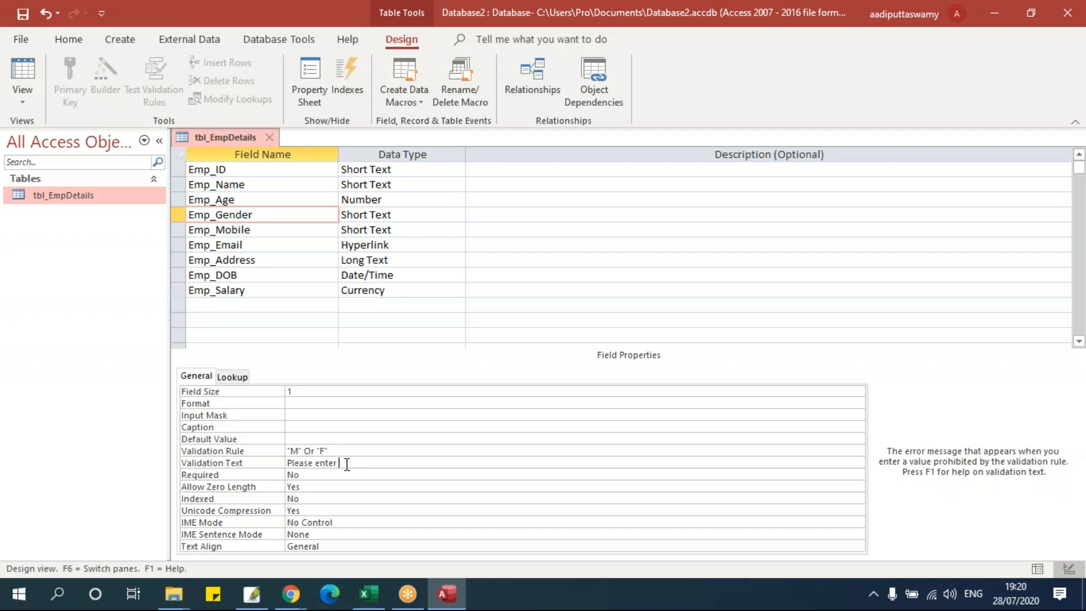
pyautogui.write('Proper Gender Code ("M" Or "F")')
# - Give Emp_Salary the rule Between 500 And 1500 and message 'Please enter Salary Between 500 And 1500'
pyautogui.click(267, 290)
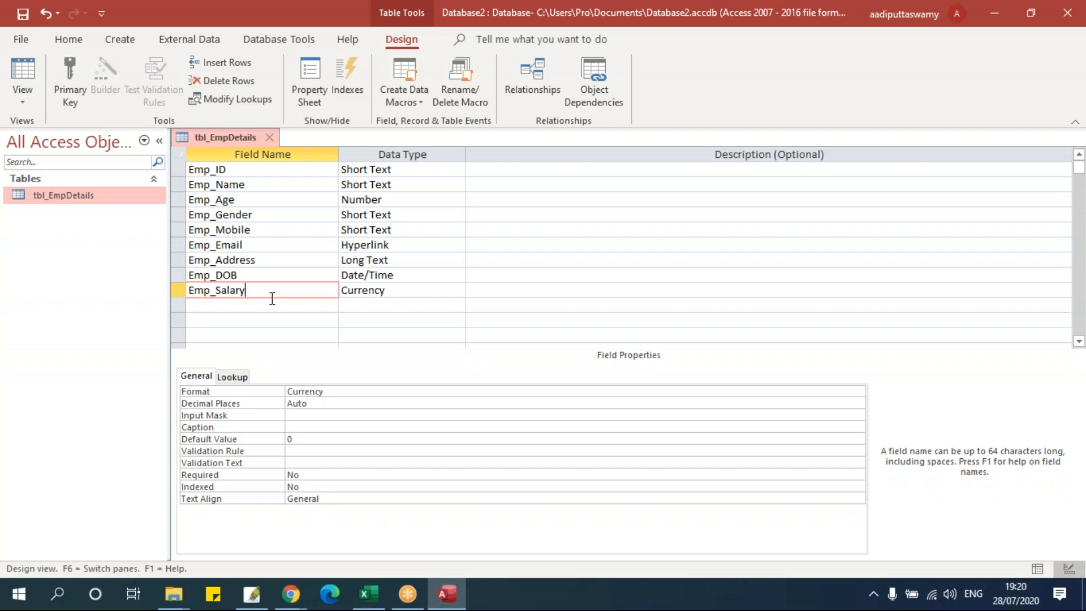
pyautogui.click(331, 450)
pyautogui.write('B')
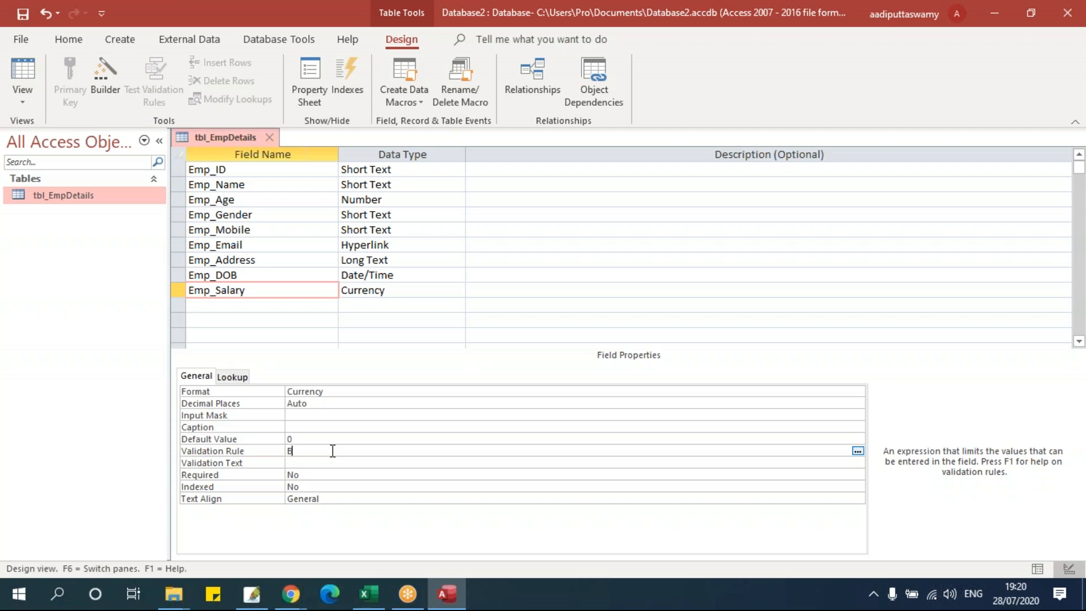
pyautogui.write('etween 500 and 1500')
pyautogui.press('Return')
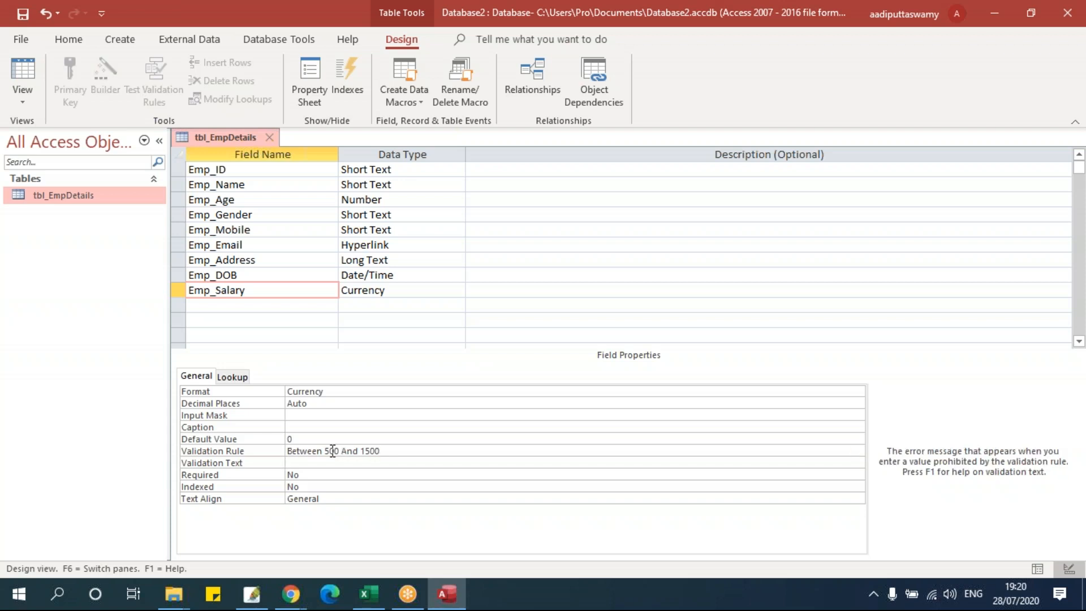
pyautogui.moveTo(395, 450); pyautogui.dragTo(262, 451)
pyautogui.hotkey('ctrl', 'c')
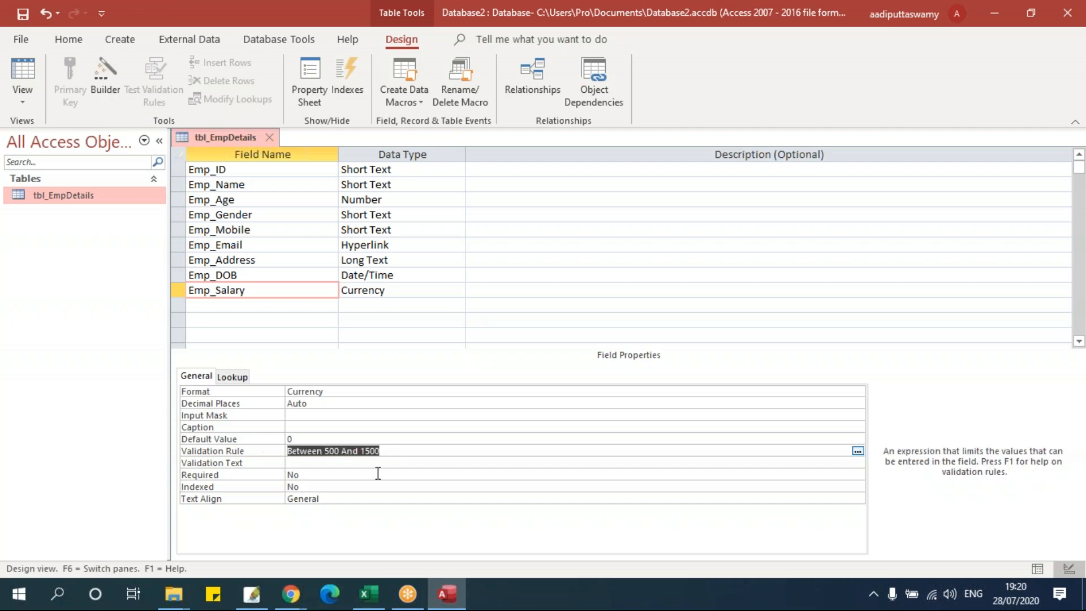
pyautogui.click(343, 464)
pyautogui.write('Please enter')
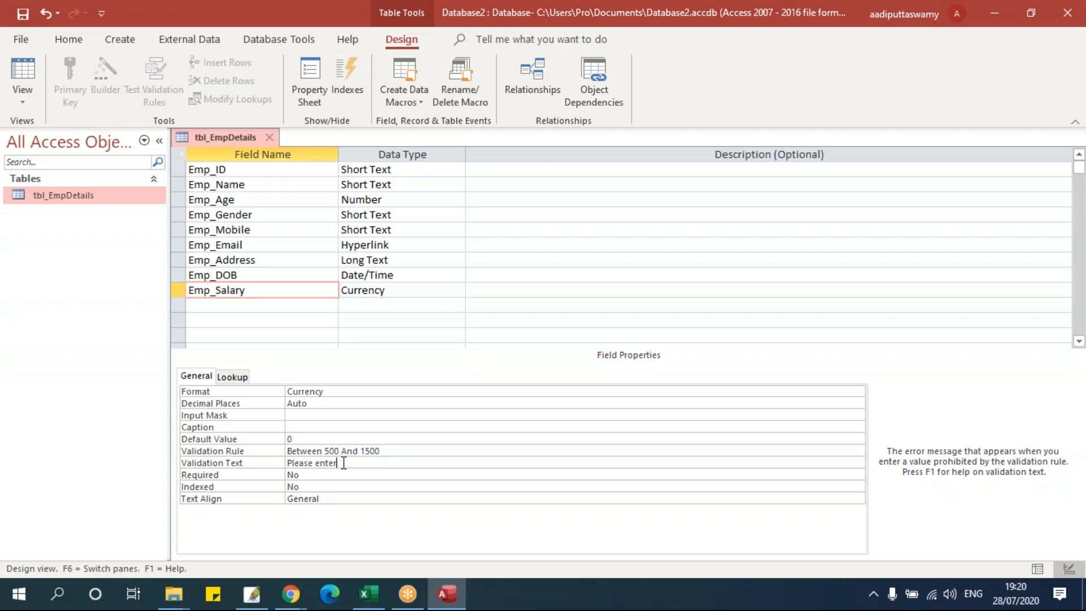
pyautogui.write('lary')
pyautogui.hotkey('ctrl', 'v')
# - Save the design, reopen tbl_EmpDetails and enter EMP001 with the employee's name in capitals
pyautogui.click(270, 138)
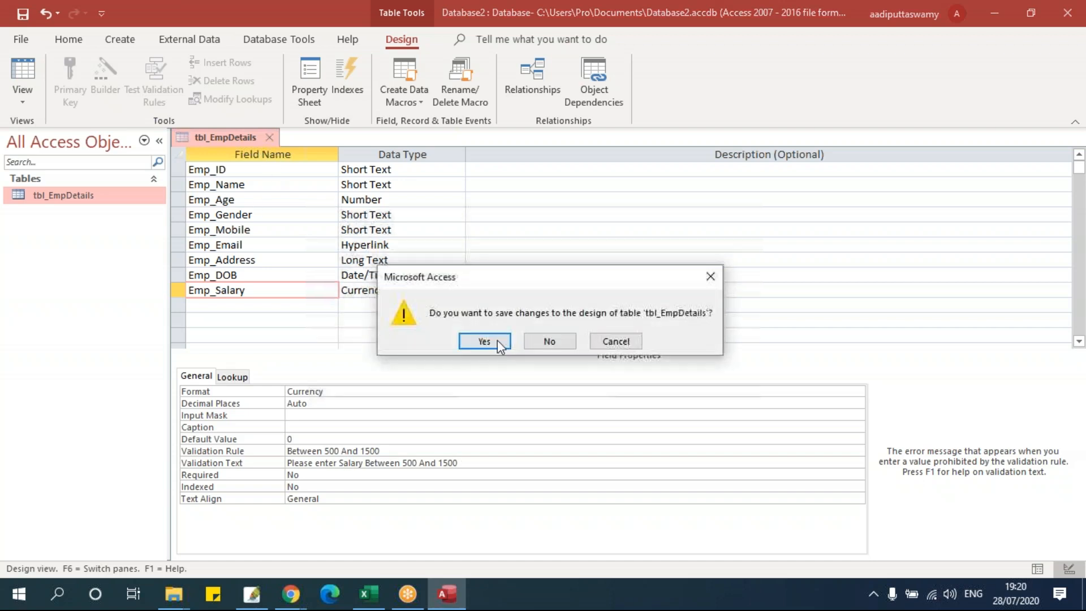
pyautogui.click(497, 340)
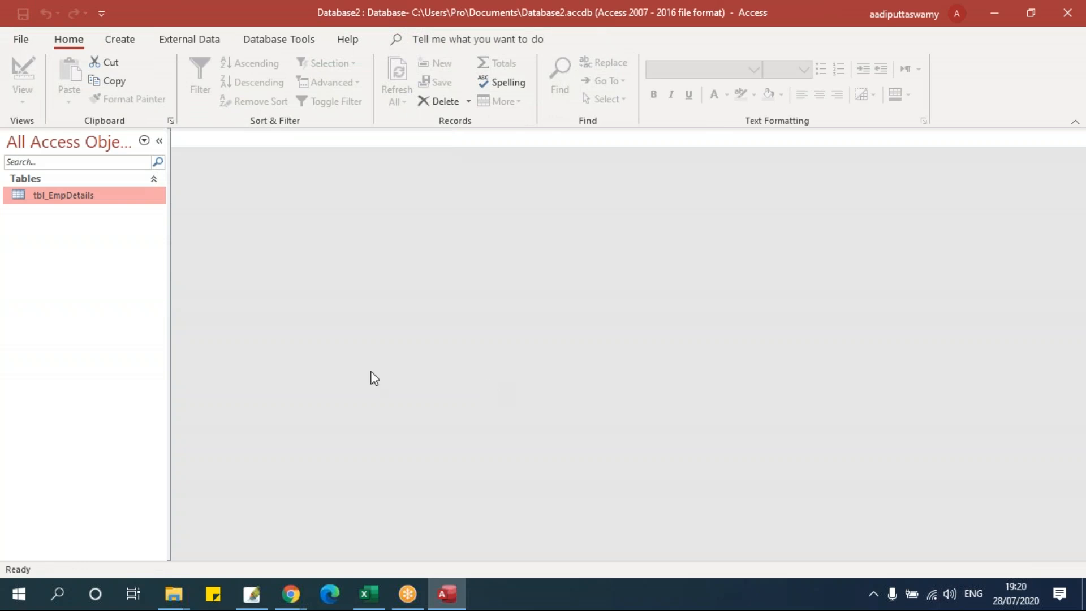
pyautogui.doubleClick(79, 198)
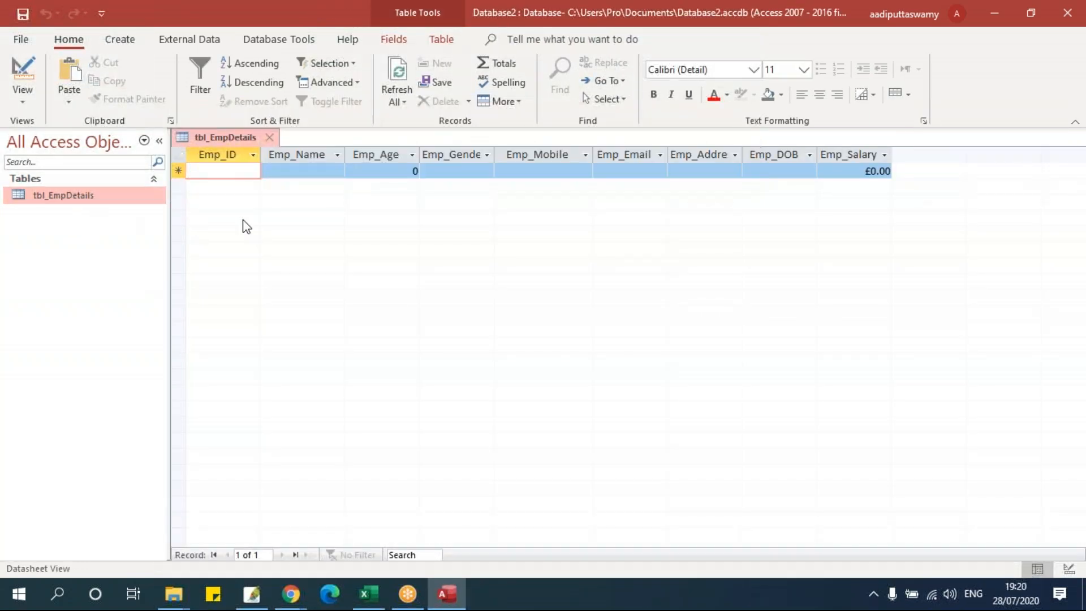
pyautogui.write('EMP')
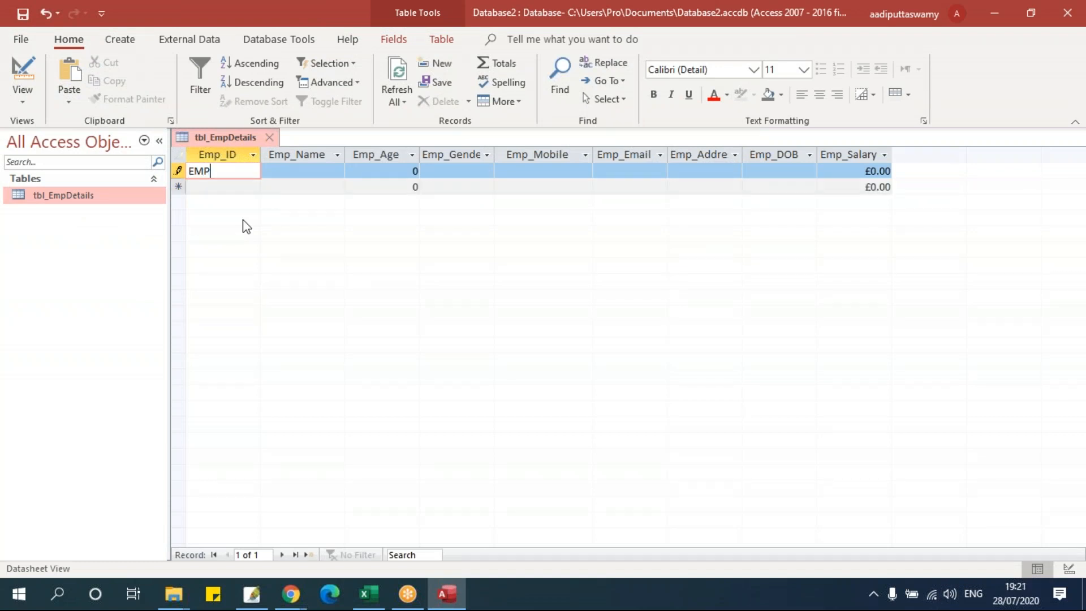
pyautogui.write('001')
pyautogui.press('capslock')
pyautogui.click(311, 170)
pyautogui.write('ITAS')
# - Test the age rule: age 70 is rejected, then correct it to 35
pyautogui.press('Tab')
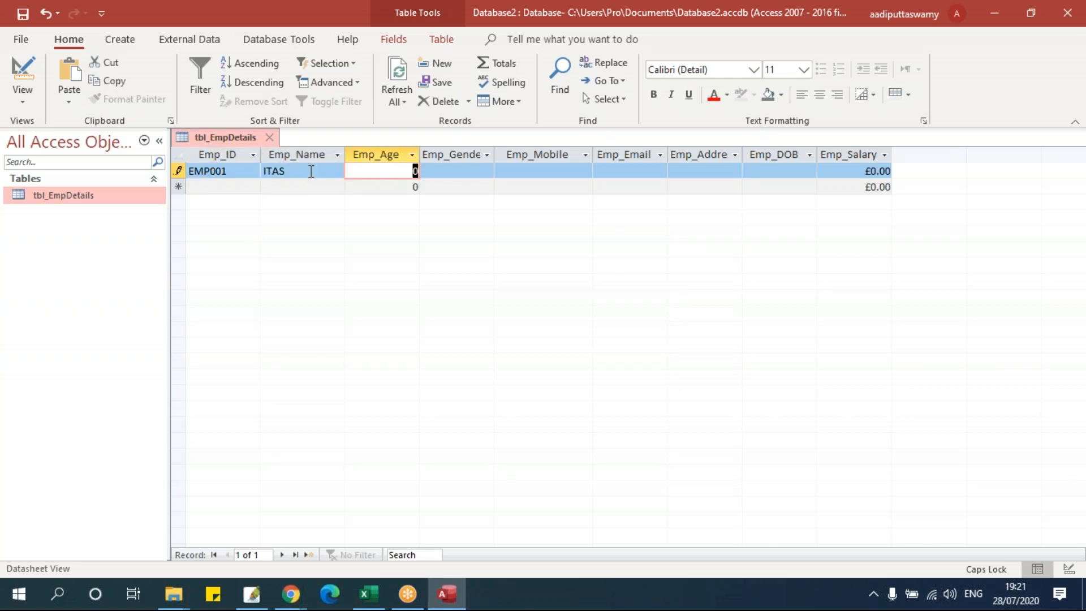
pyautogui.write('70')
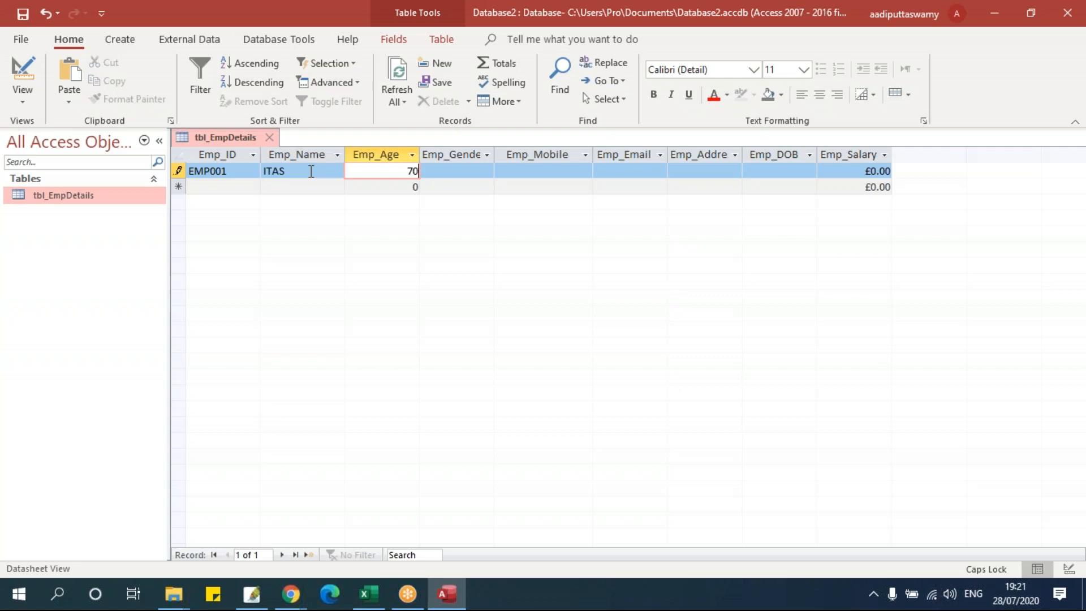
pyautogui.press('Tab')
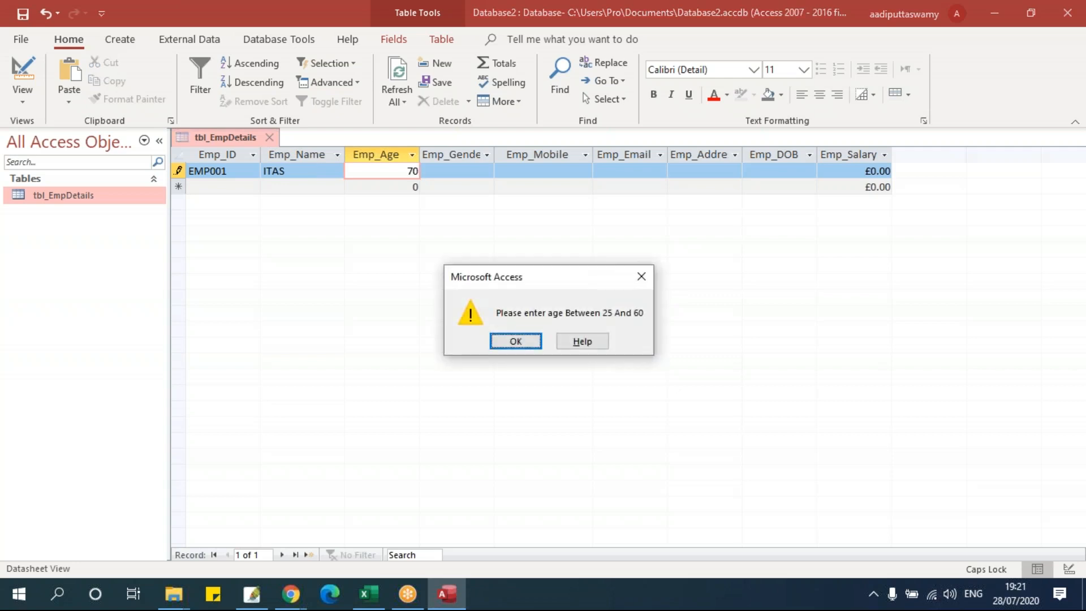
pyautogui.press('Return')
pyautogui.press('BackSpace')
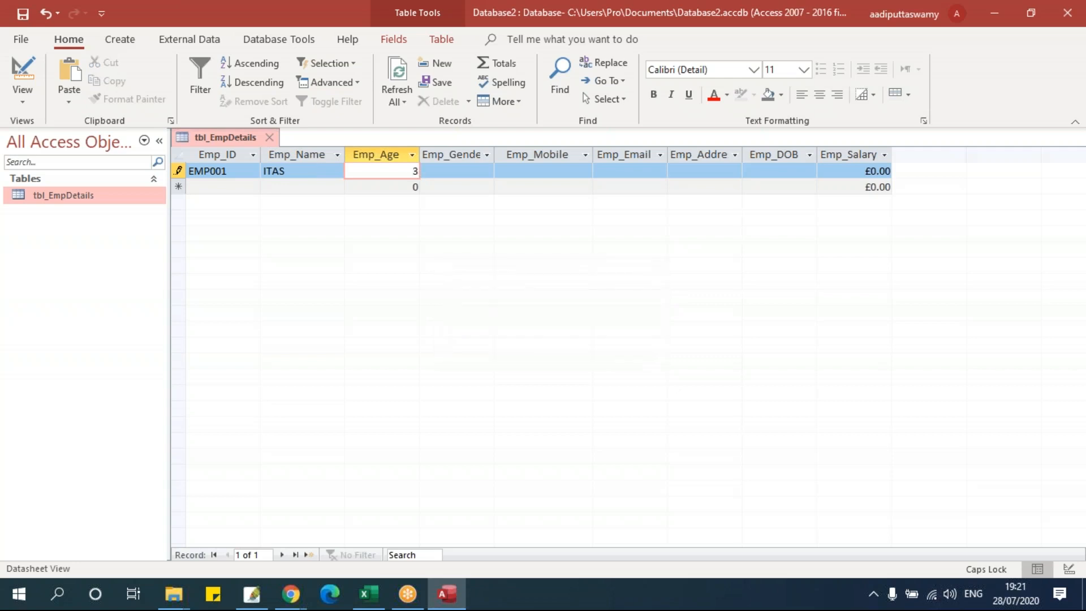
pyautogui.write('5')
pyautogui.press('Tab')
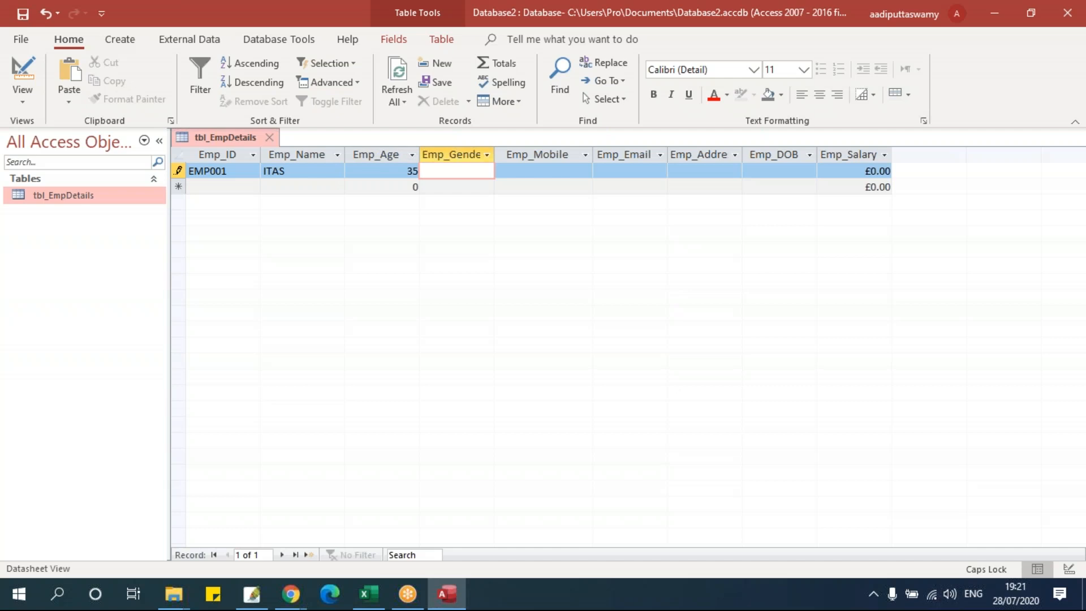
# - Test the gender rule with an invalid 'z', then enter gender M
pyautogui.write('z')
pyautogui.press('Tab')
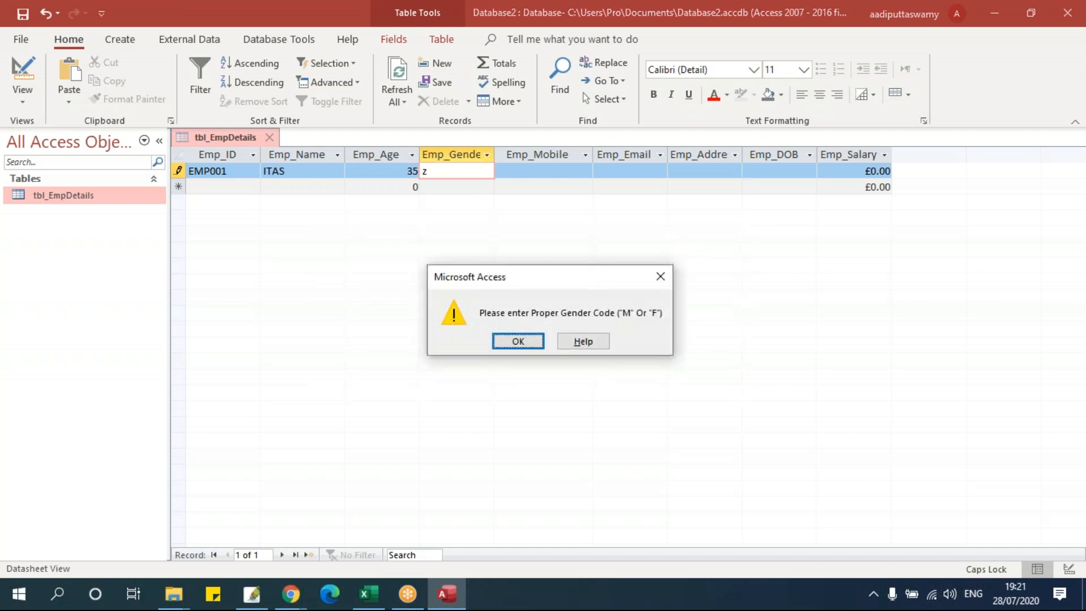
pyautogui.press('Return')
pyautogui.press('BackSpace')
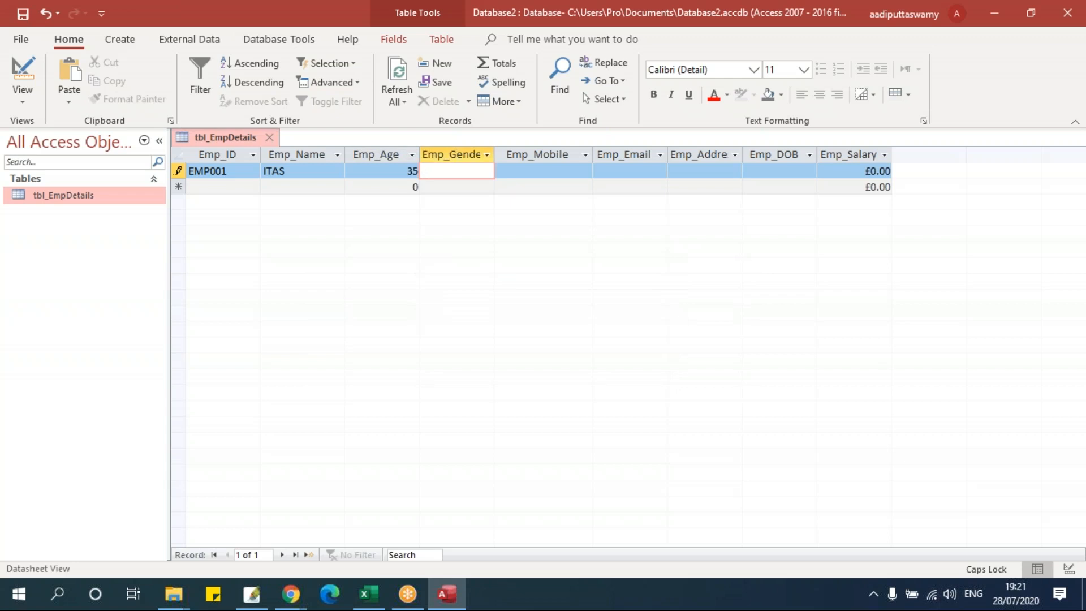
pyautogui.write('m')
pyautogui.press('capslock')
pyautogui.press('Tab')
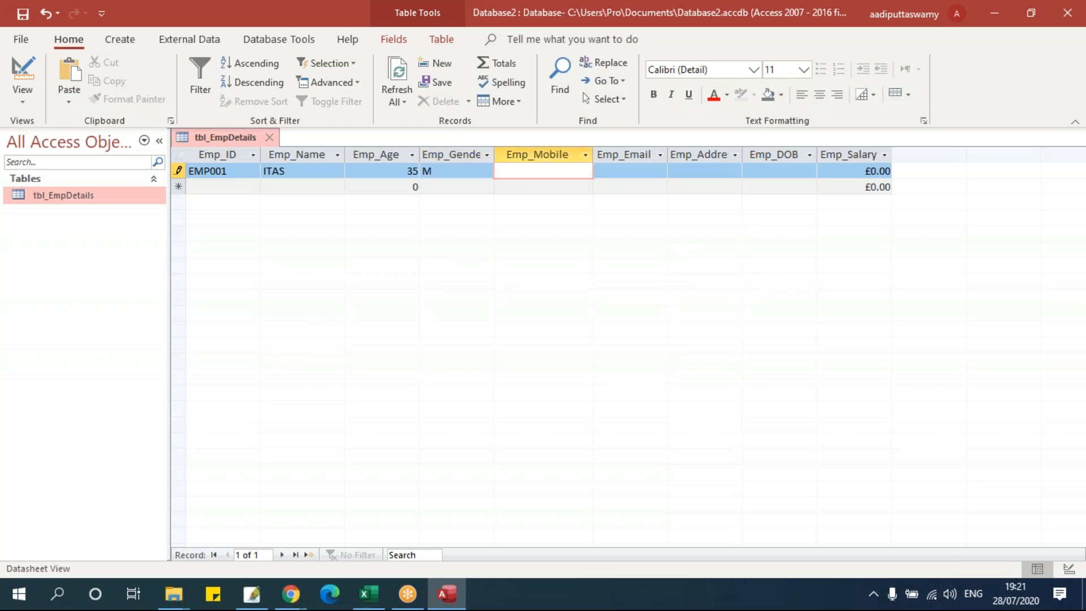
# - Fill in the employee's mobile number, e-mail address and home address
pyautogui.press('Tab')
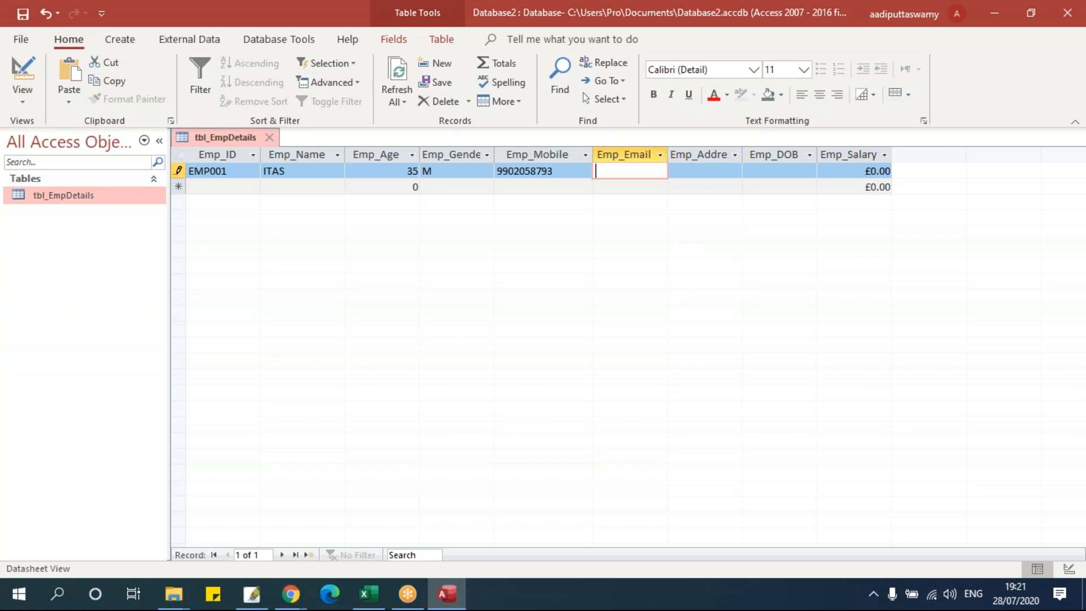
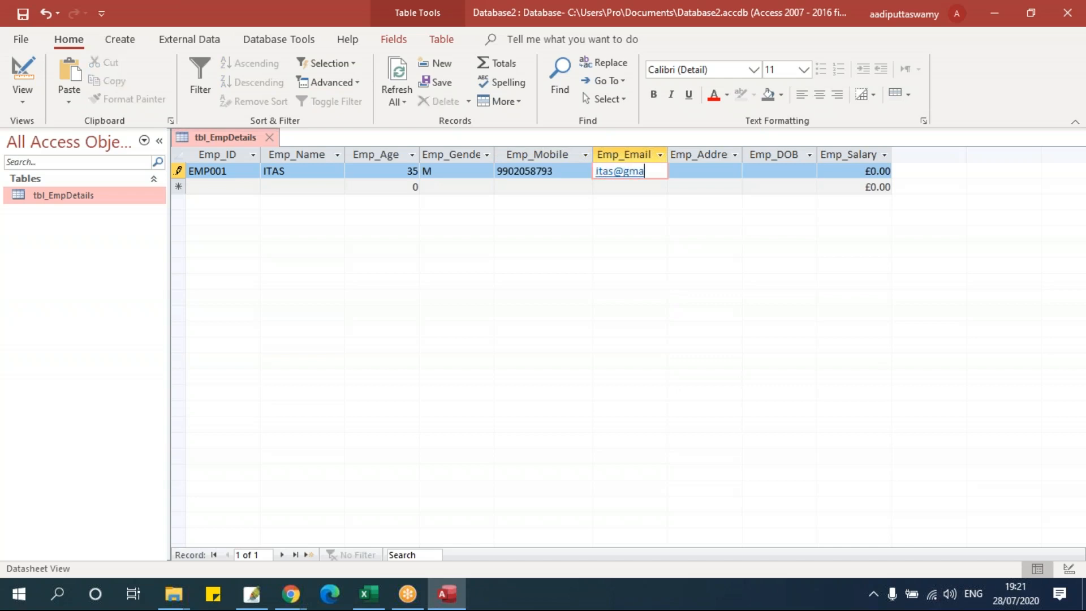
pyautogui.press('Tab')
pyautogui.write('Ma')
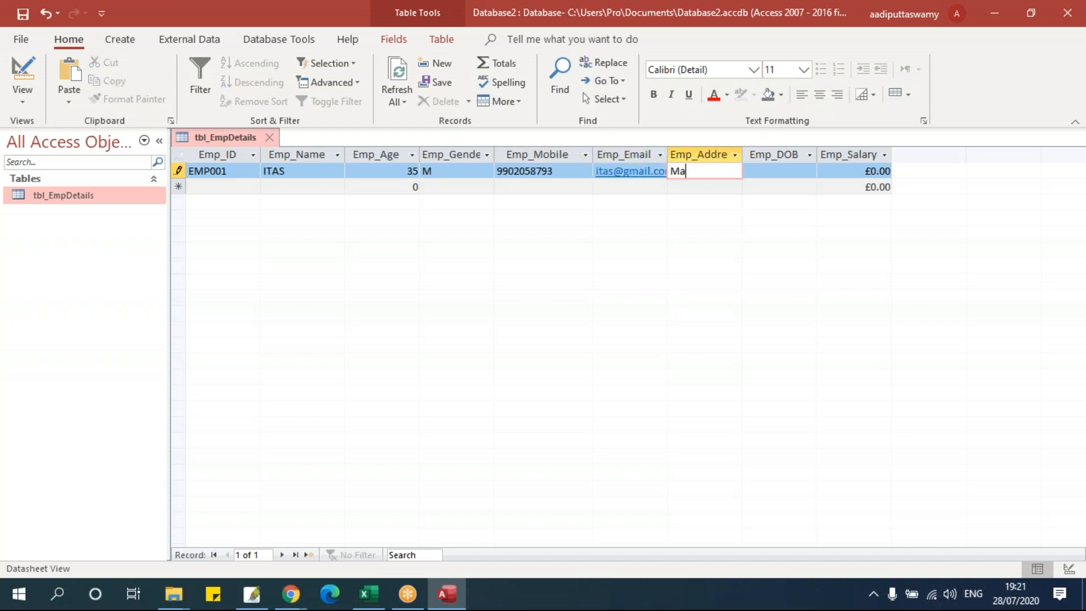
pyautogui.write('thikere')
pyautogui.press('Tab')
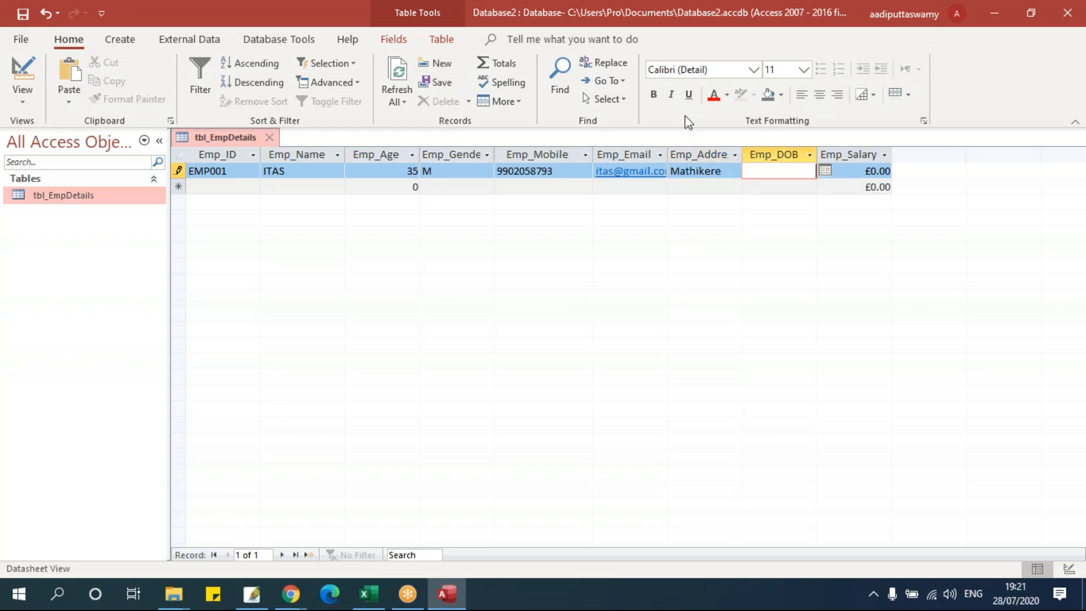
# - Set the birth date to 03/07/1987 with the date picker
pyautogui.click(825, 170)
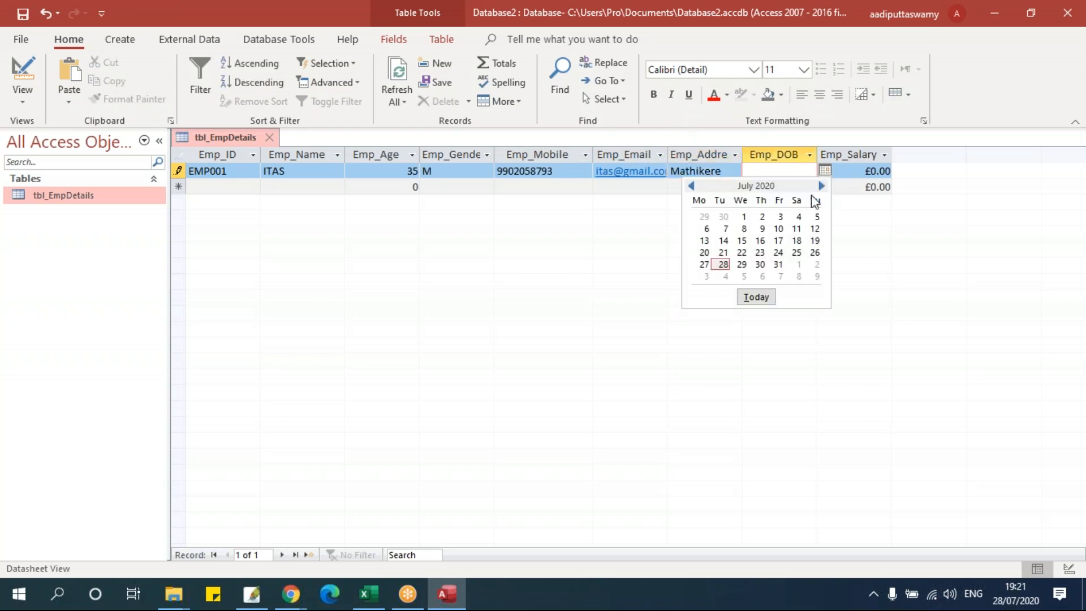
pyautogui.click(780, 215)
pyautogui.moveTo(796, 174); pyautogui.dragTo(850, 176)
pyautogui.write('1987')
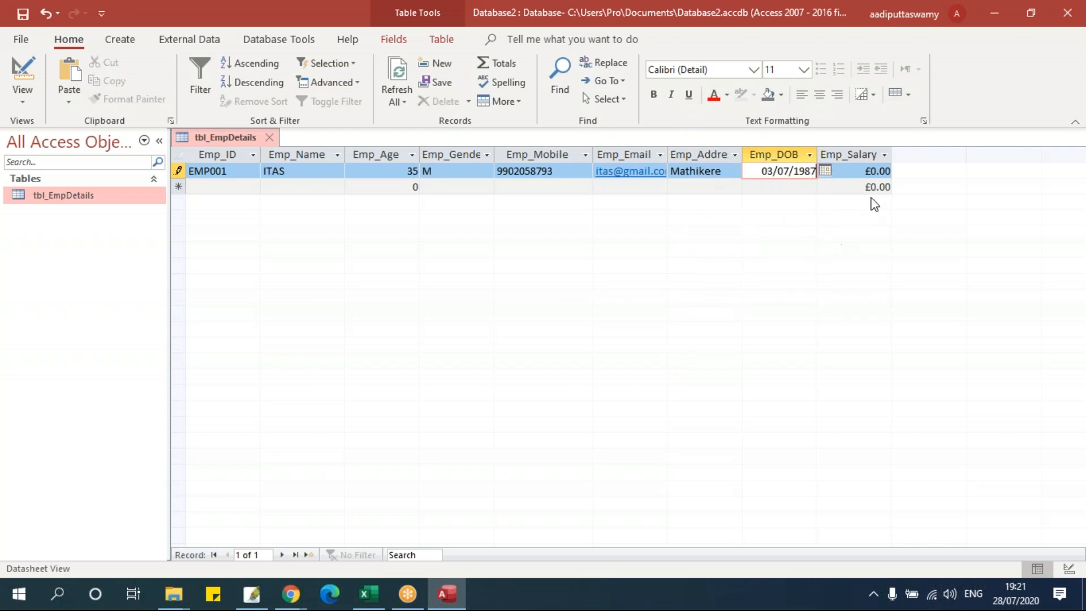
pyautogui.click(879, 171)
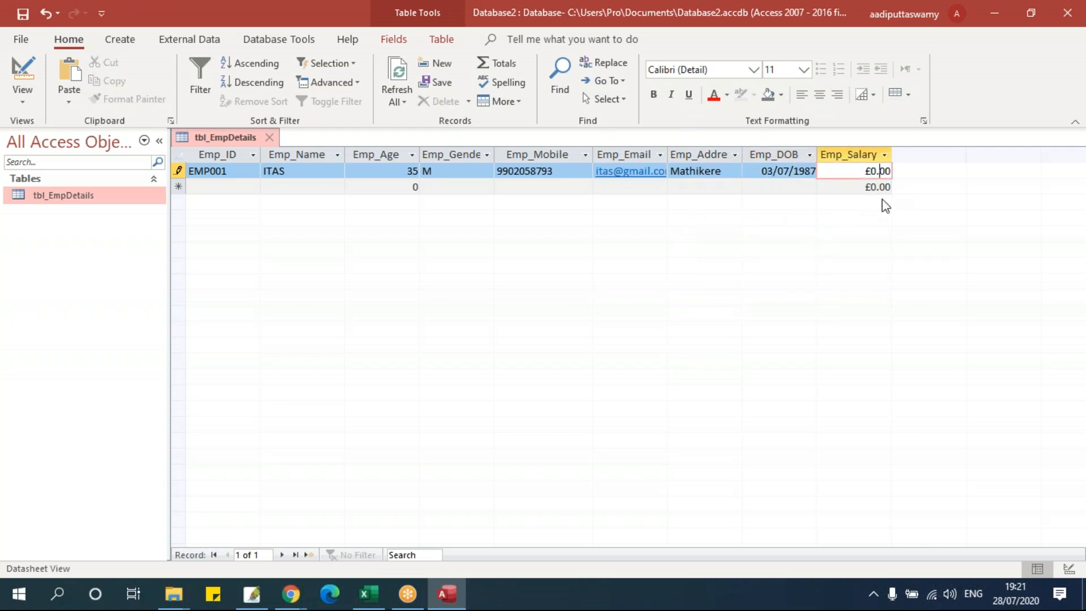
# - Test the salary rule with 20000, then enter salary 1000 and save the record
pyautogui.press('BackSpace')
pyautogui.write('20000')
pyautogui.press('Return')
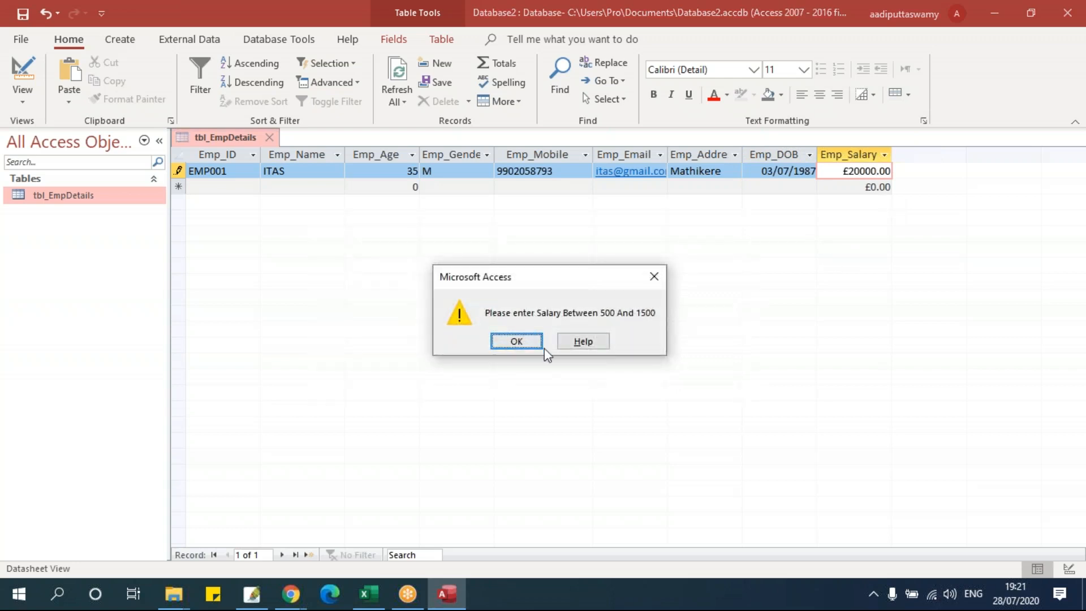
pyautogui.press('Return')
pyautogui.press('BackSpace')
pyautogui.press('BackSpace')
pyautogui.press('BackSpace')
pyautogui.press('BackSpace')
pyautogui.press('BackSpace')
pyautogui.write('1000')
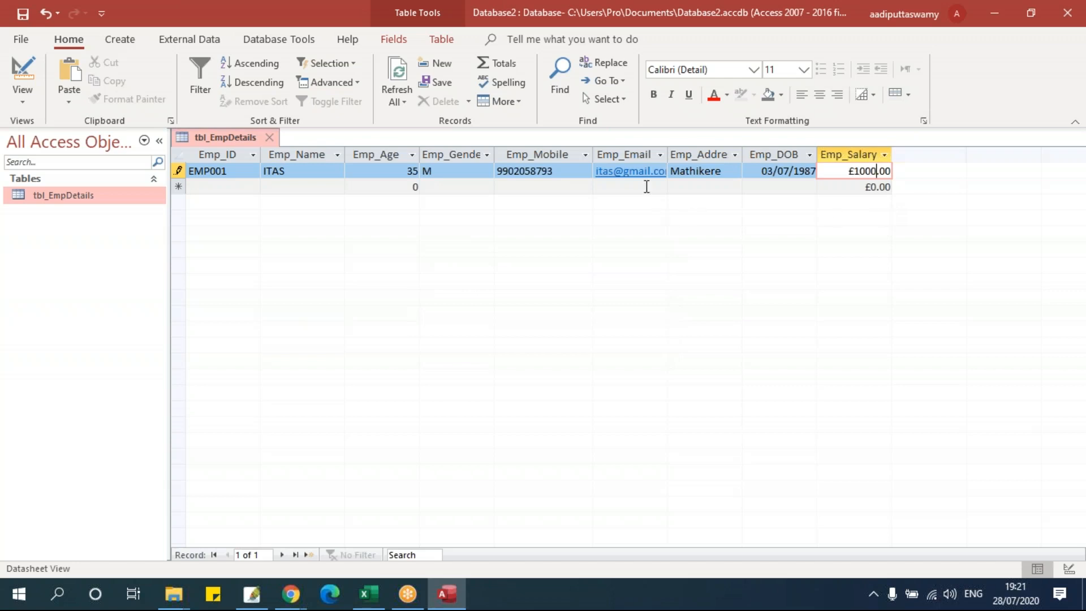
pyautogui.click(645, 186)
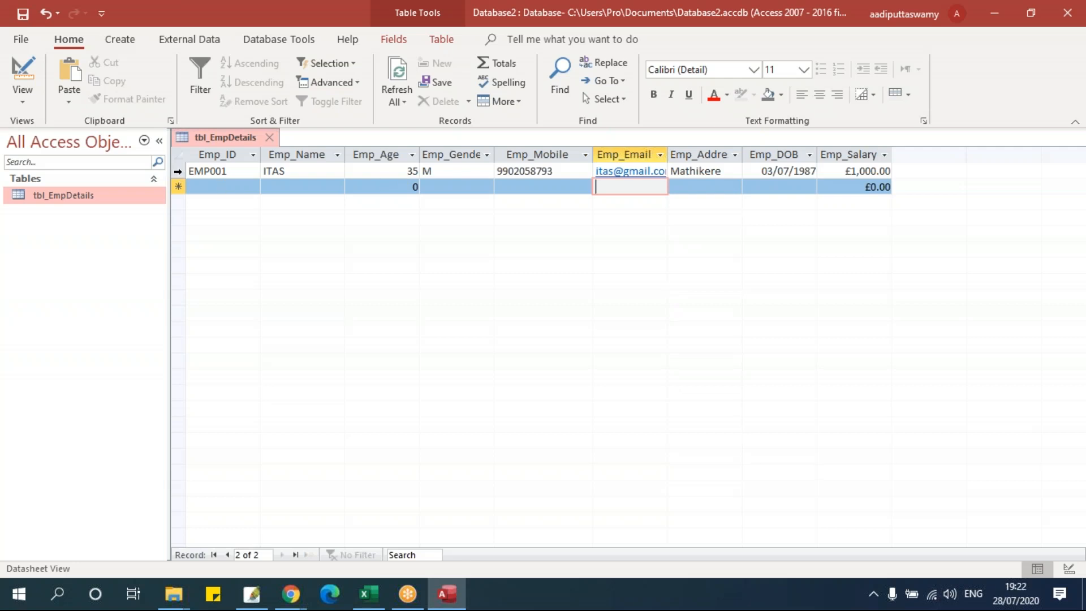
pyautogui.click(178, 170)
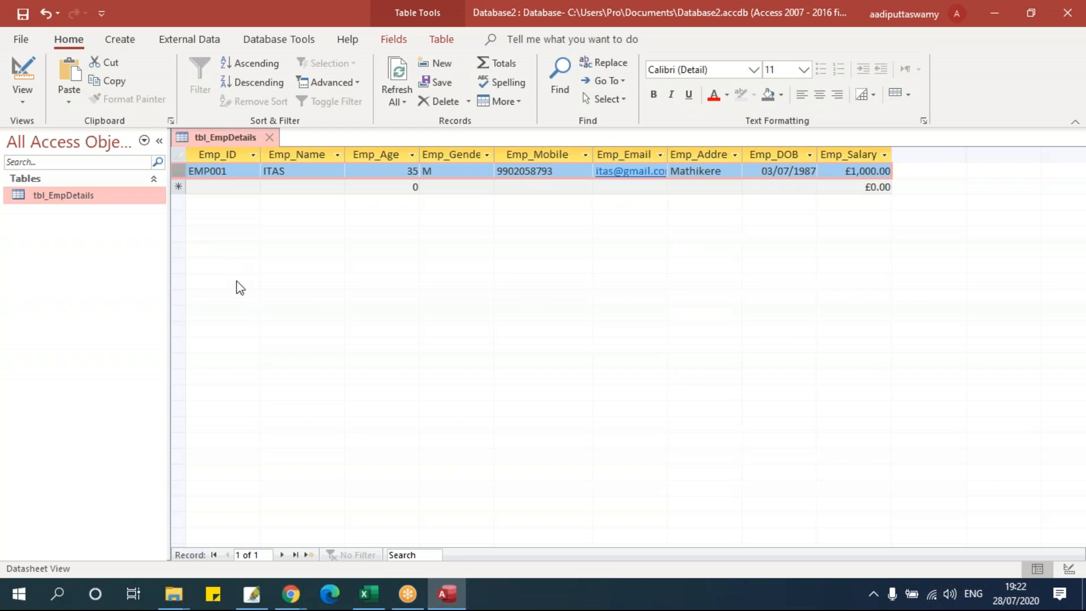
pyautogui.click(179, 186)
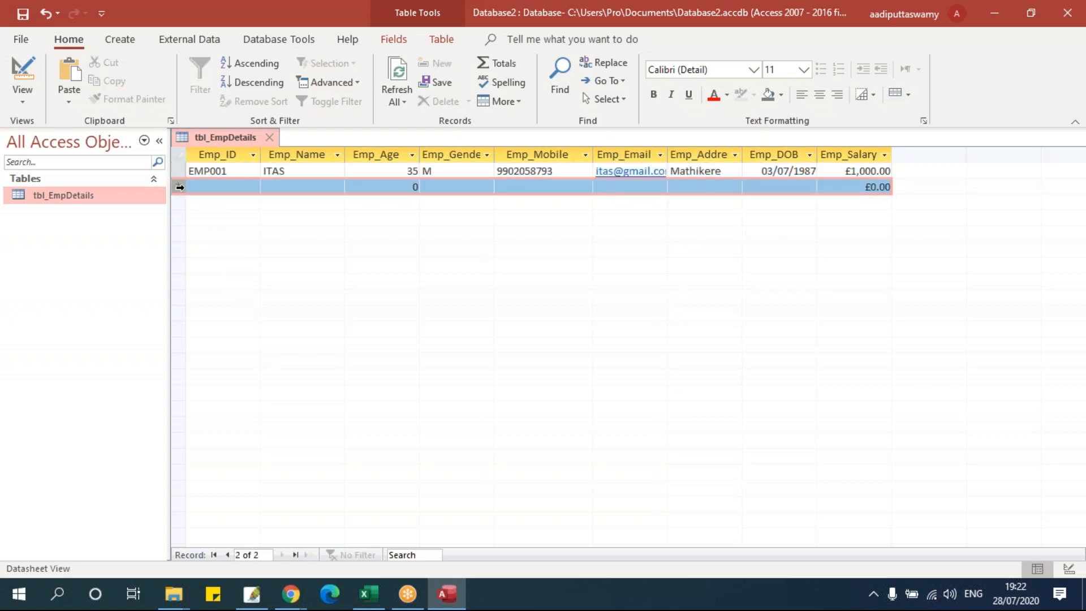
pyautogui.hotkey('ctrl', 'v')
pyautogui.click(243, 202)
pyautogui.click(242, 188)
pyautogui.click(175, 186)
pyautogui.click(240, 201)
pyautogui.click(240, 170)
pyautogui.click(240, 187)
pyautogui.click(240, 171)
pyautogui.click(241, 188)
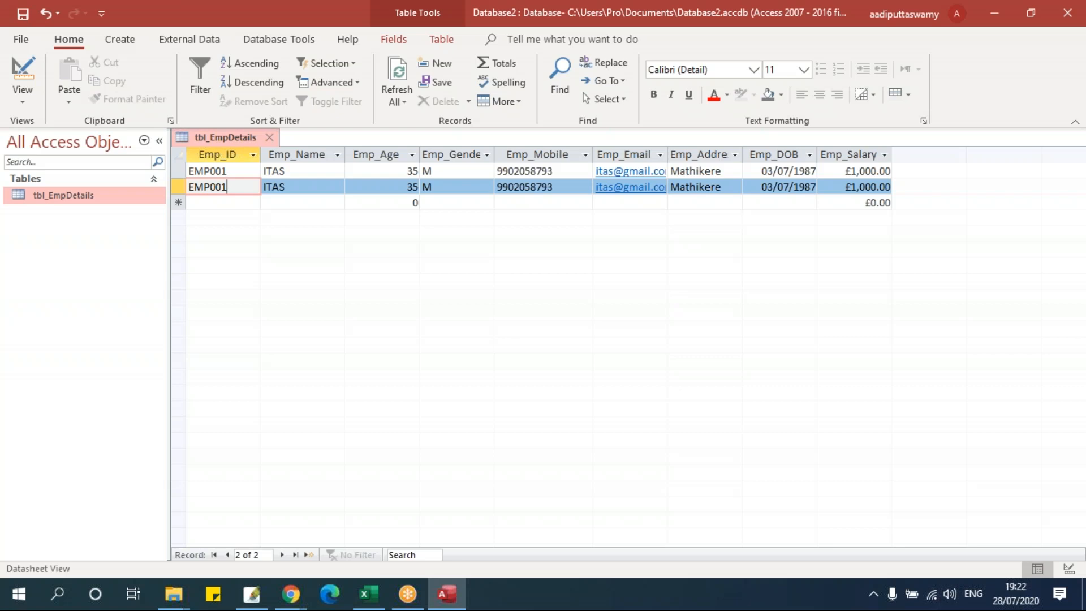
pyautogui.click(179, 172)
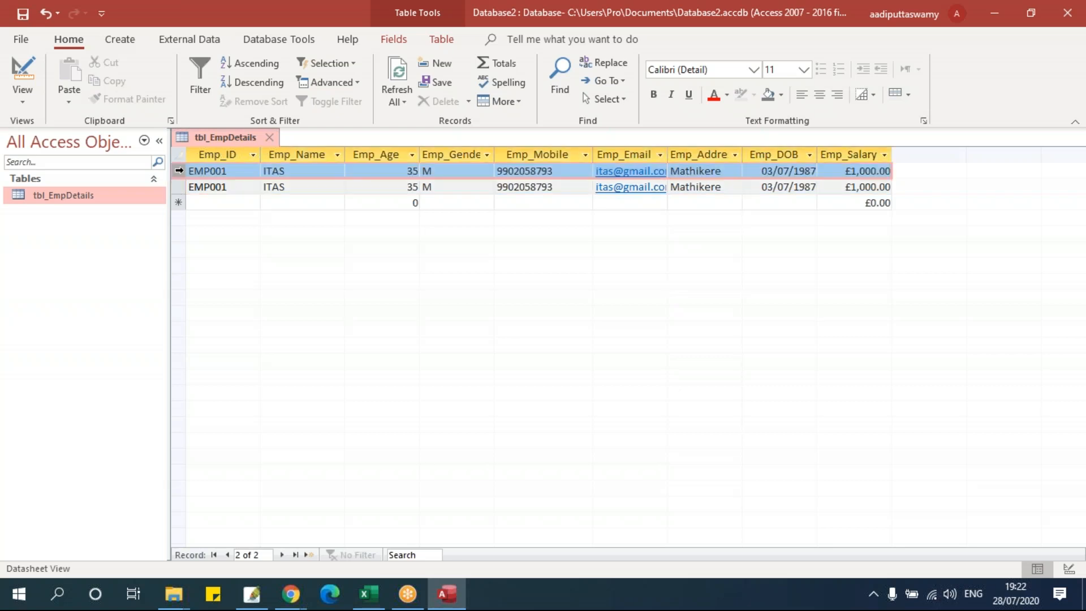
pyautogui.click(238, 187)
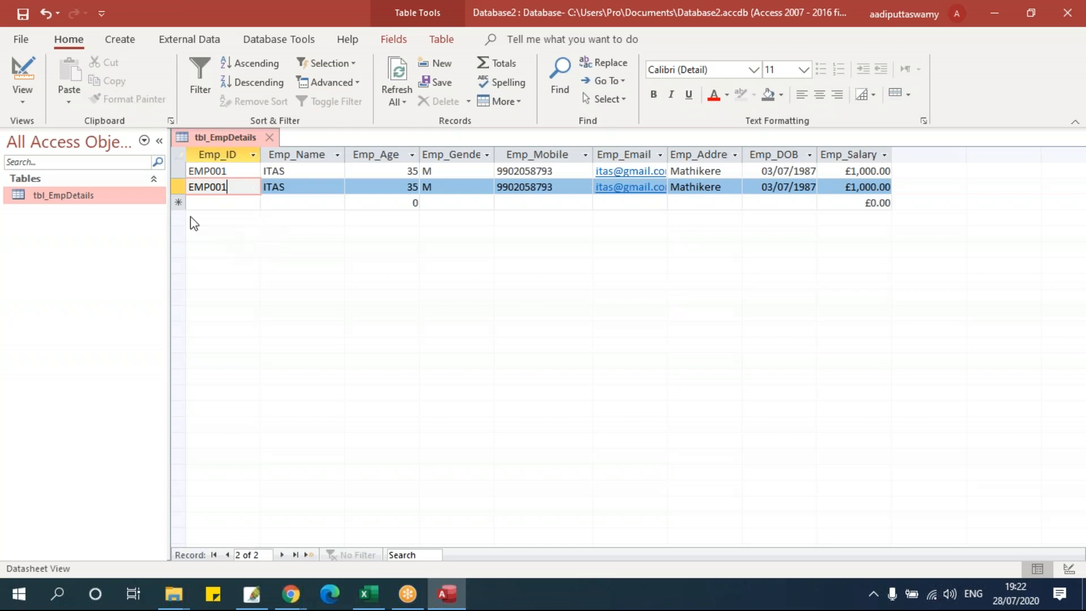
pyautogui.click(178, 186)
pyautogui.press('Delete')
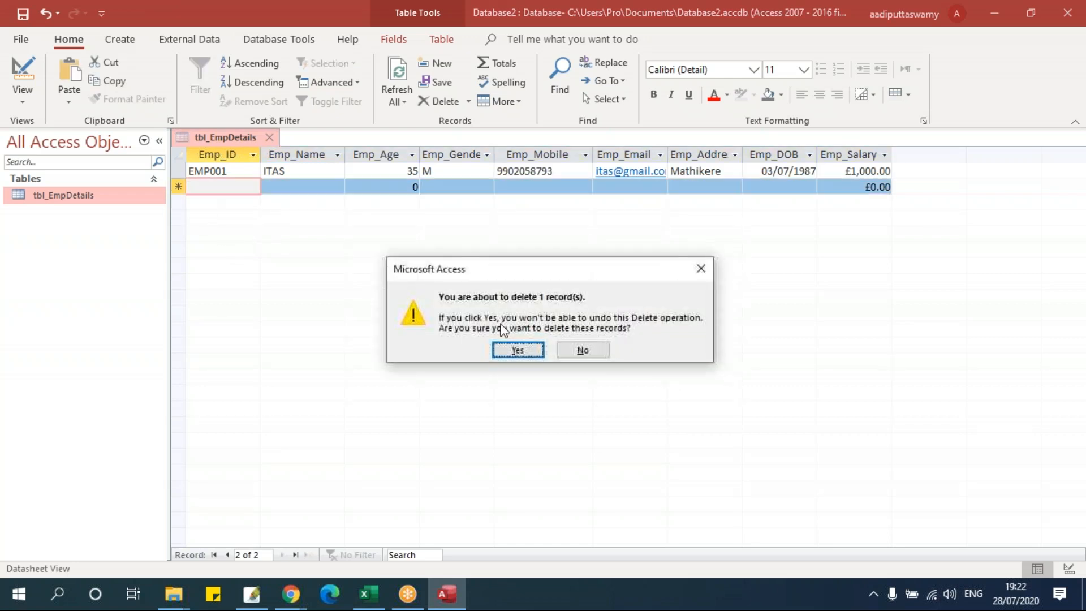
pyautogui.click(515, 349)
# - Open tbl_EmpDetails in Design View and select the Emp_ID field row
pyautogui.rightClick(238, 141)
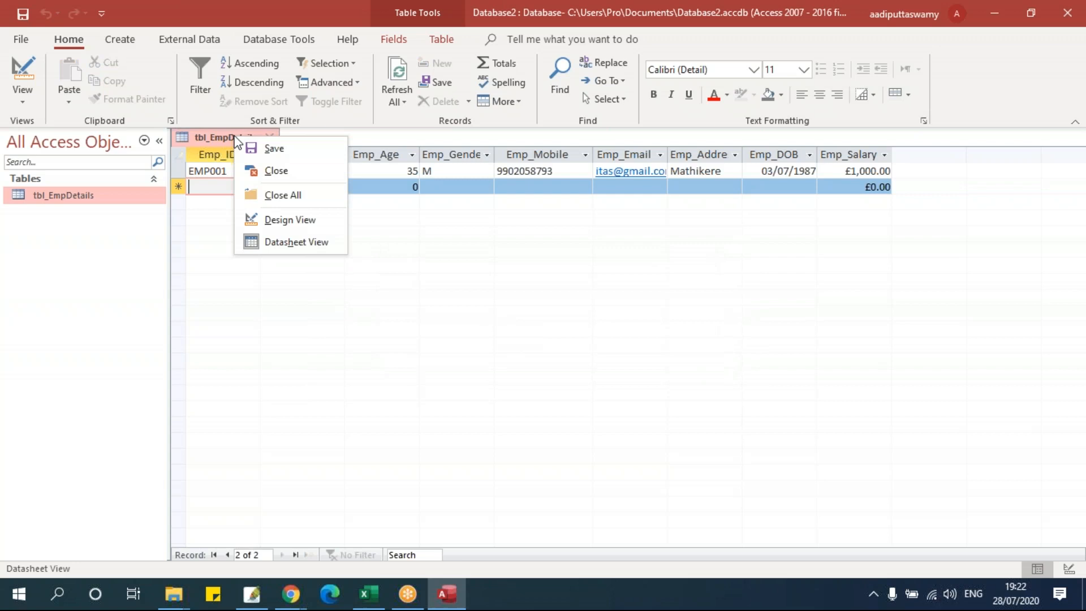
pyautogui.click(309, 220)
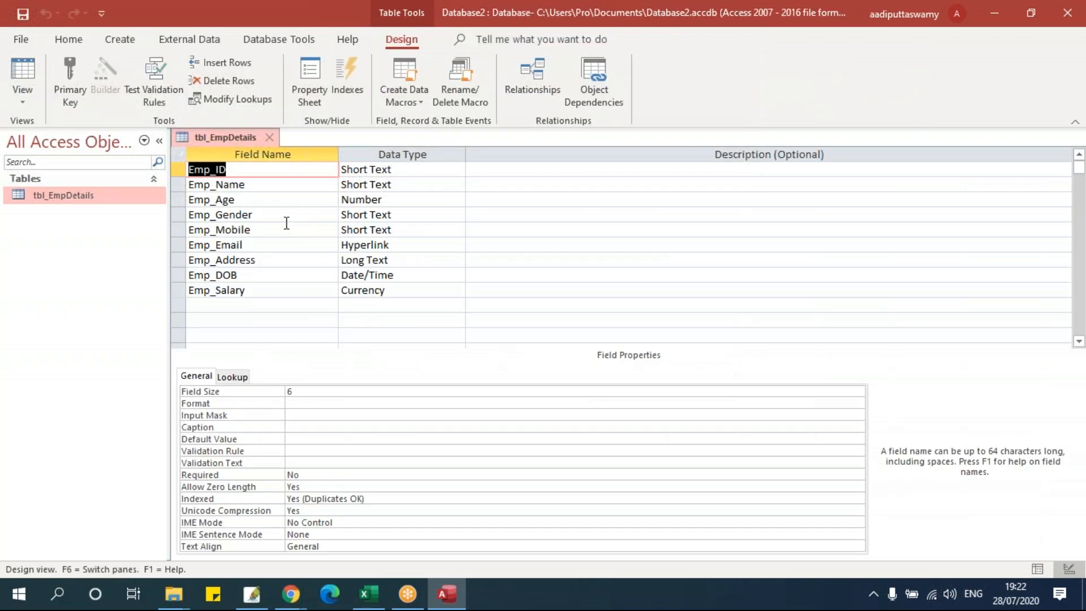
pyautogui.click(182, 168)
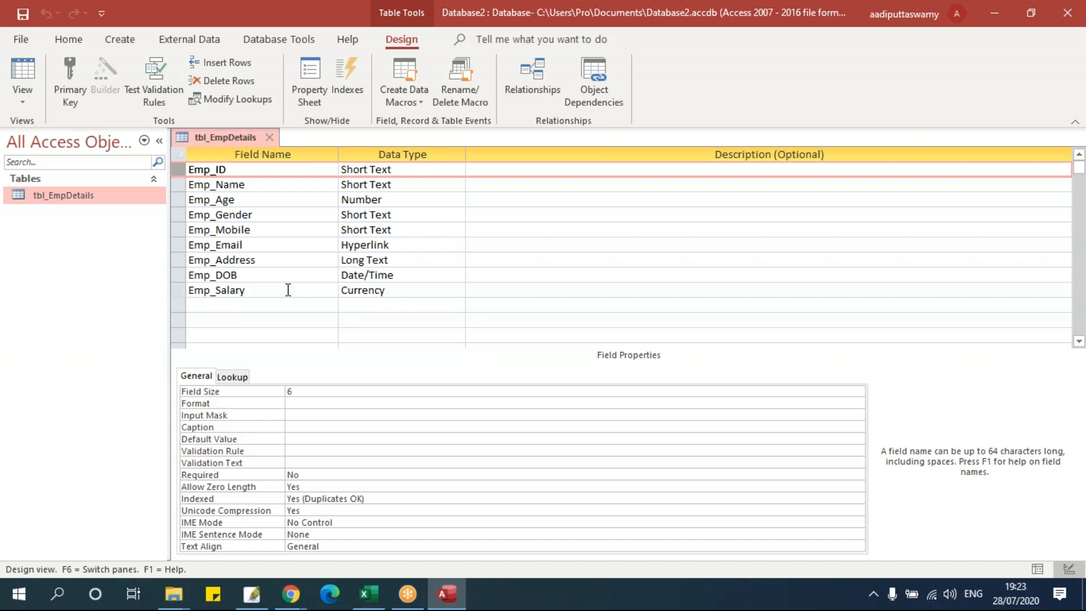
# - Set Emp_ID as the primary key of tbl_EmpDetails and close the design tab
pyautogui.click(249, 169)
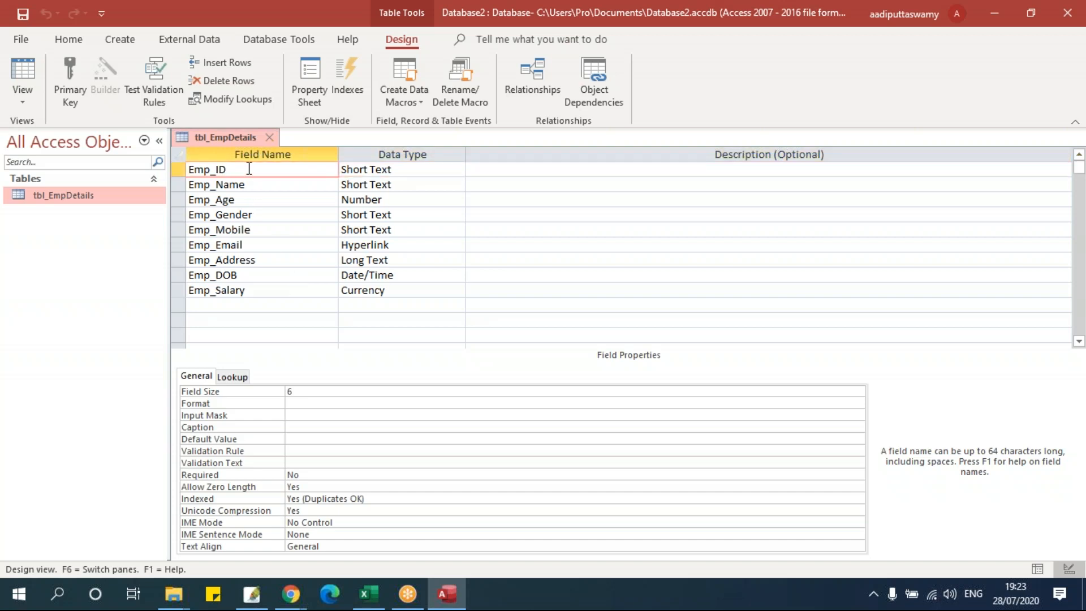
pyautogui.click(66, 92)
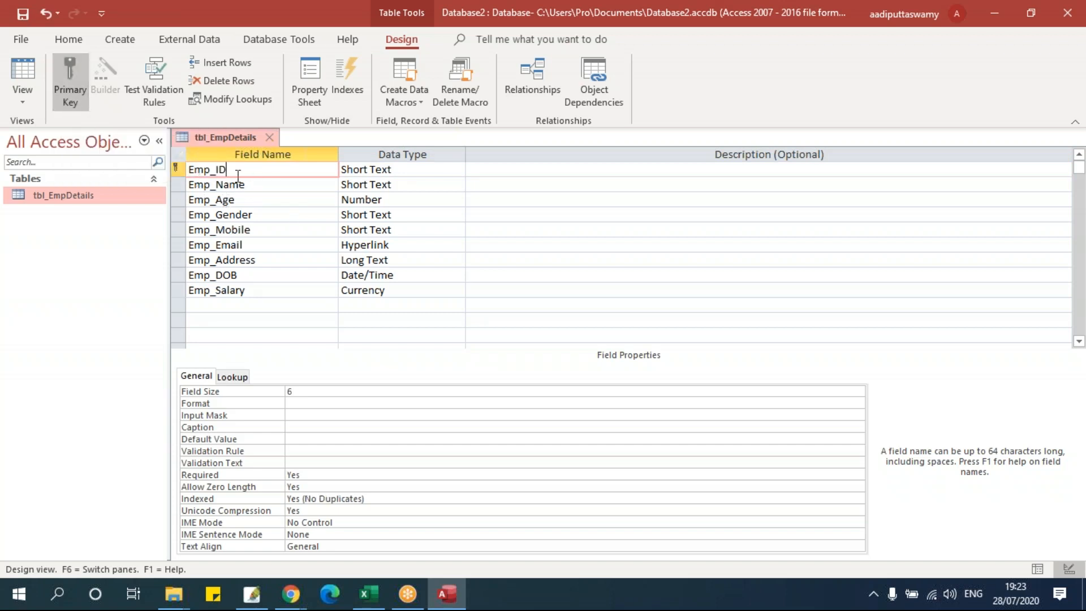
pyautogui.click(271, 136)
# - Save the design, open tbl_EmpDetails, and paste a copy of the EMP001 record as a new row
pyautogui.click(490, 335)
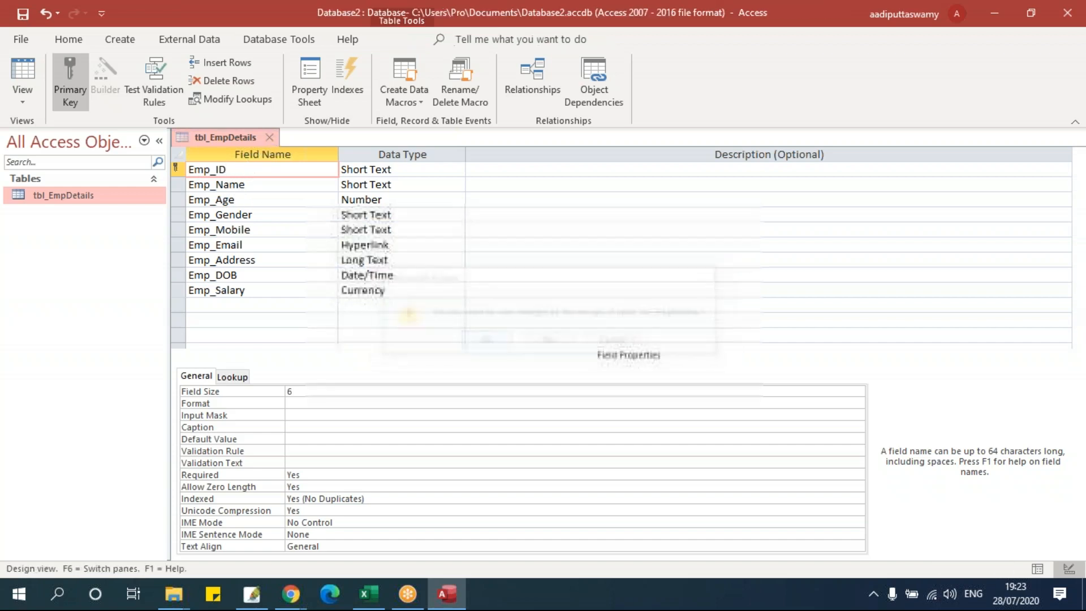
pyautogui.doubleClick(66, 197)
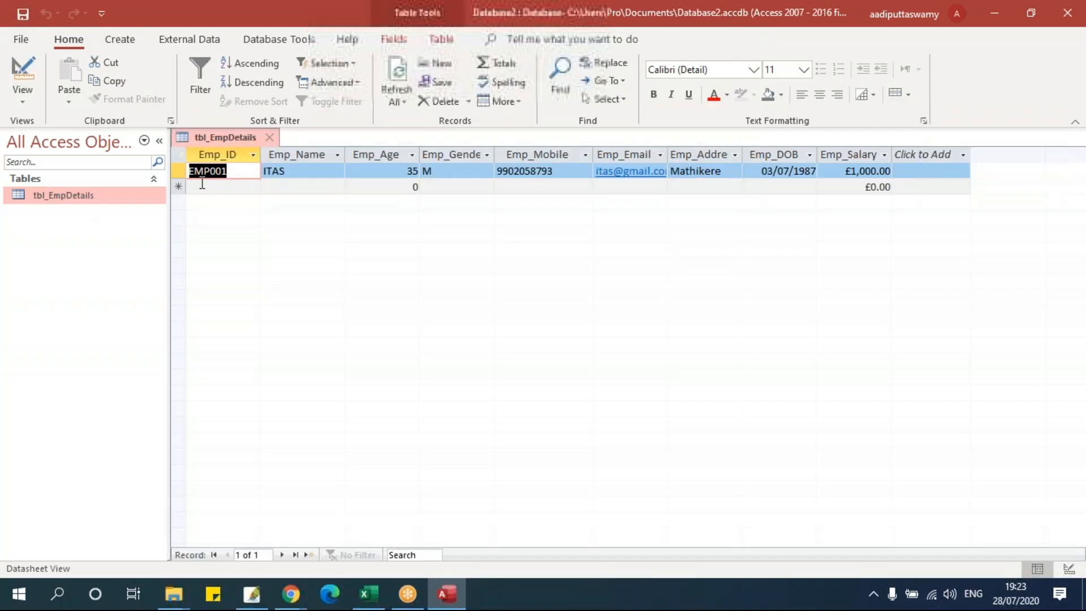
pyautogui.click(175, 173)
pyautogui.hotkey('ctrl', 'c')
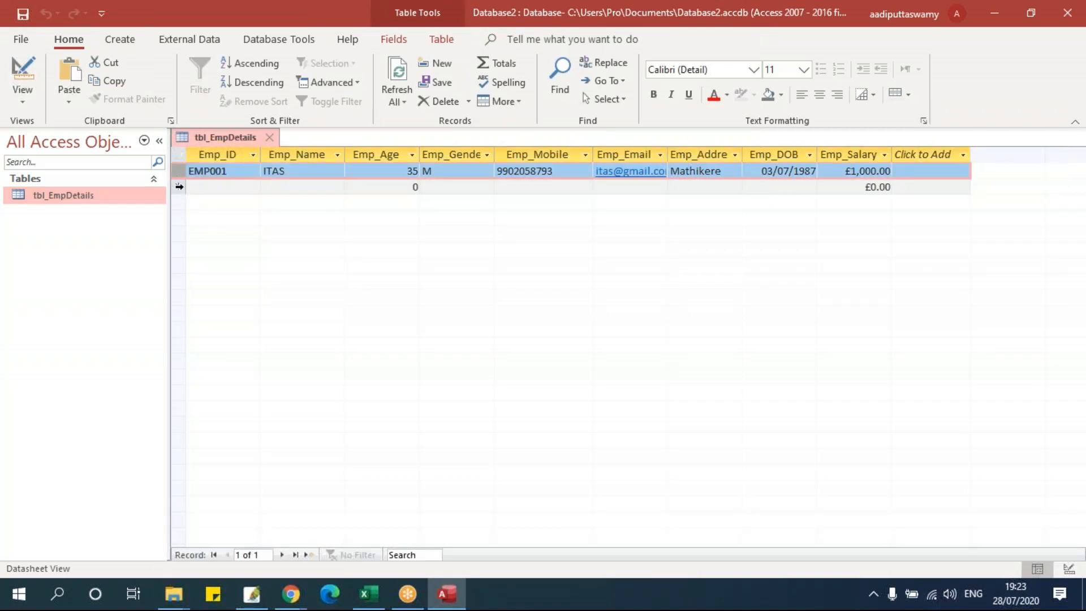
pyautogui.click(178, 187)
pyautogui.hotkey('ctrl', 'v')
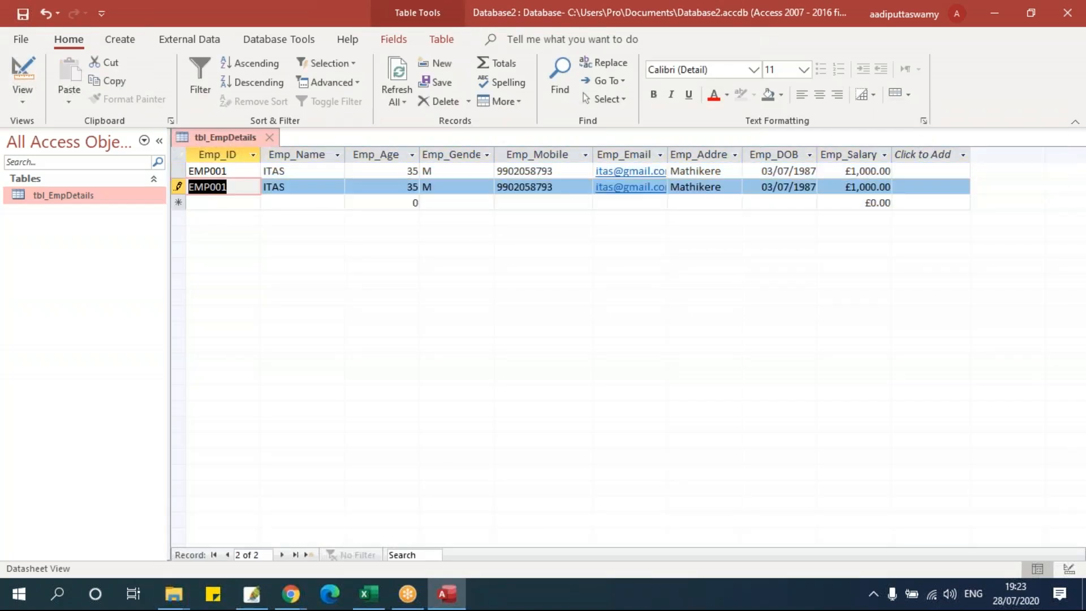
pyautogui.click(248, 205)
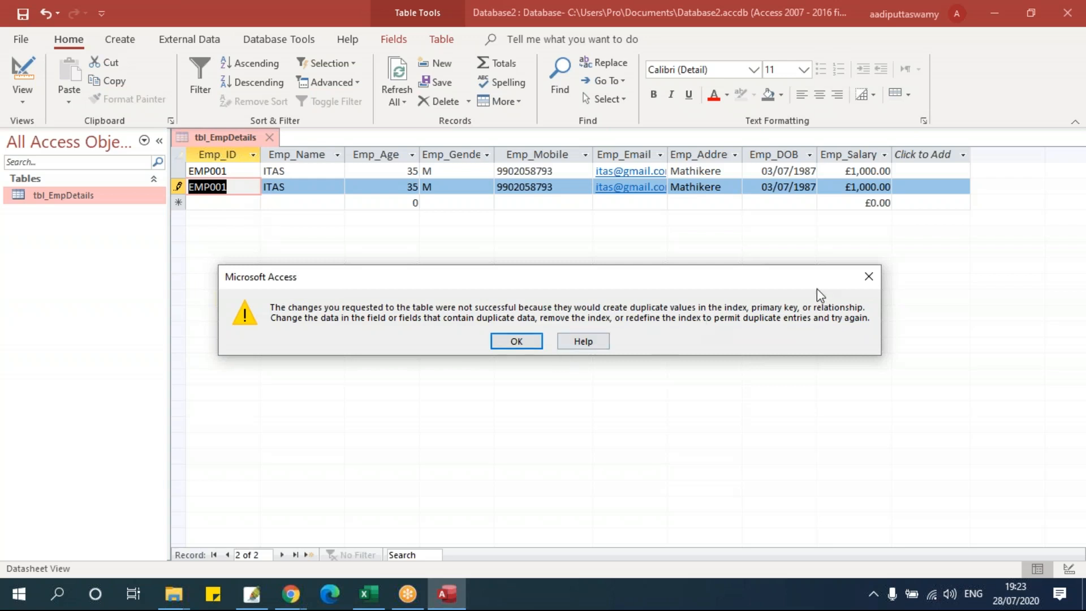
# - Dismiss the duplicate-key errors and renumber the pasted record's Emp_ID to EMP002
pyautogui.click(517, 342)
pyautogui.click(239, 203)
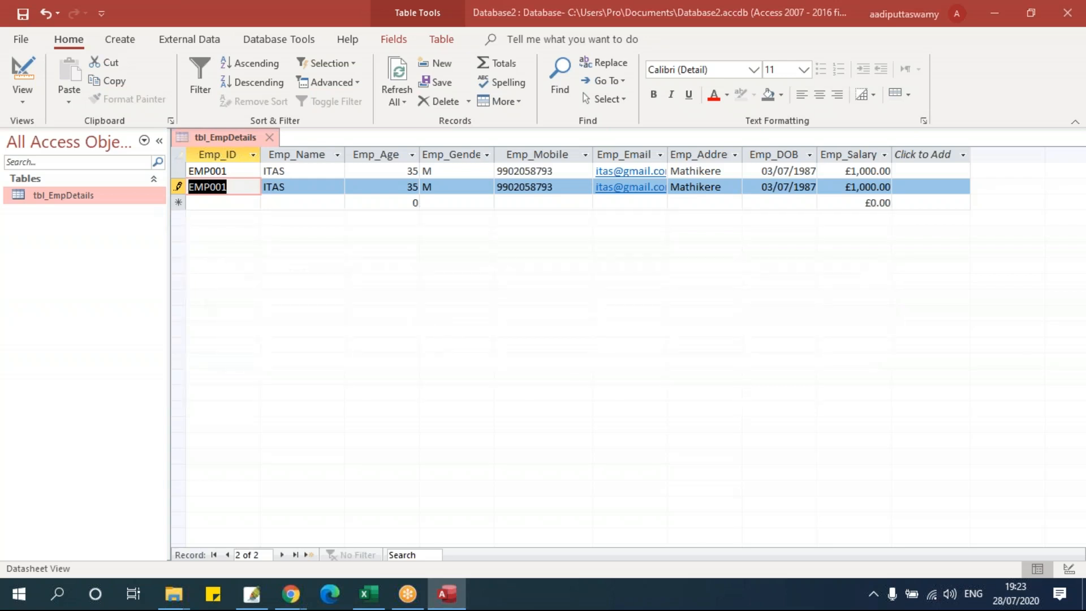
pyautogui.click(515, 342)
pyautogui.press('F2')
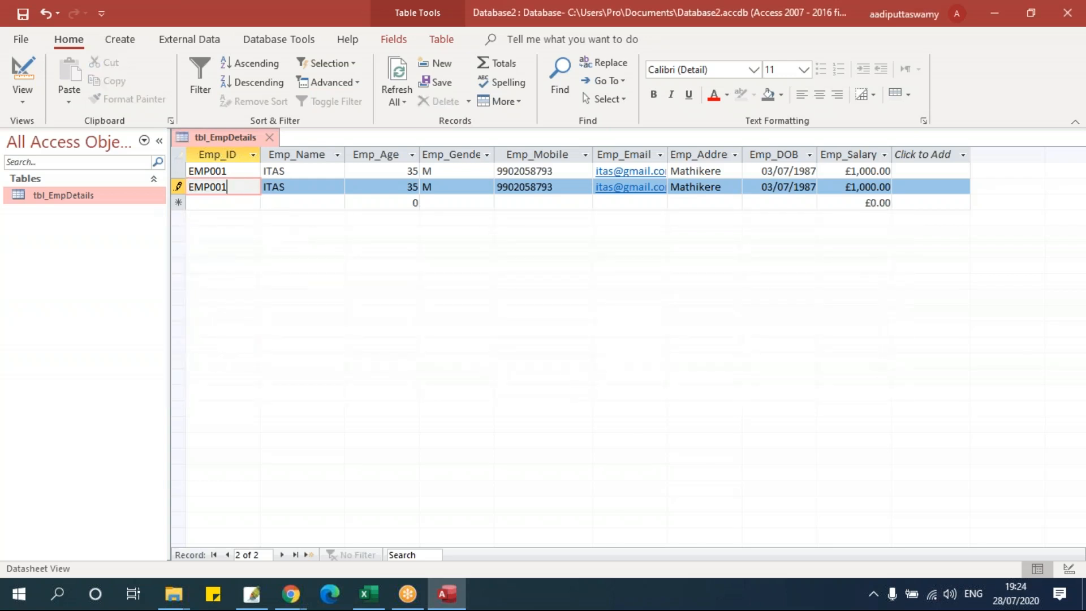
pyautogui.write('2')
pyautogui.click(252, 203)
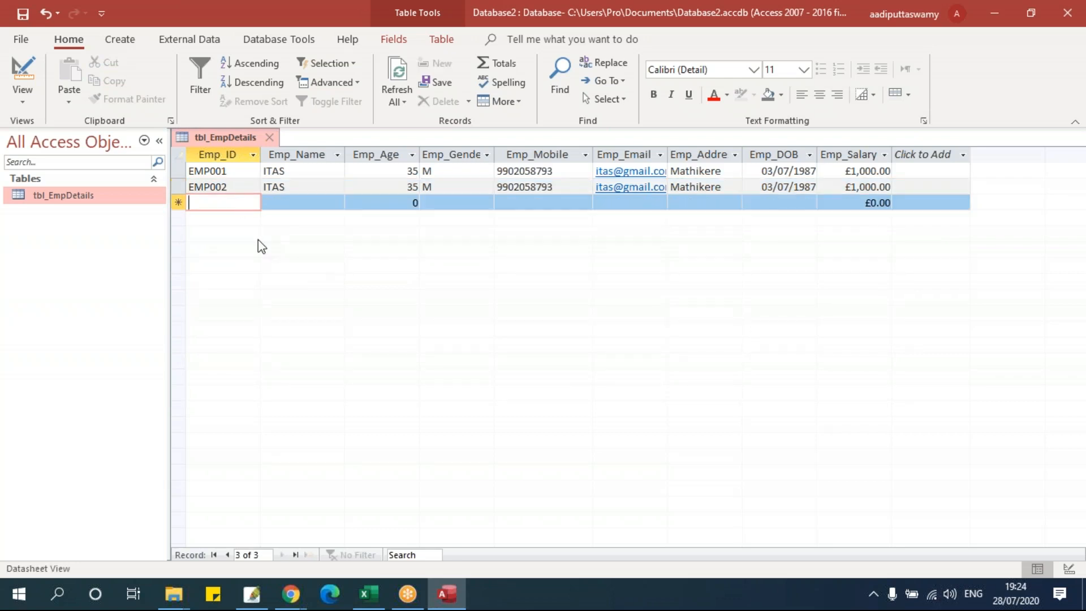
# - Switch tbl_EmpDetails to Design View, then close it
pyautogui.rightClick(223, 136)
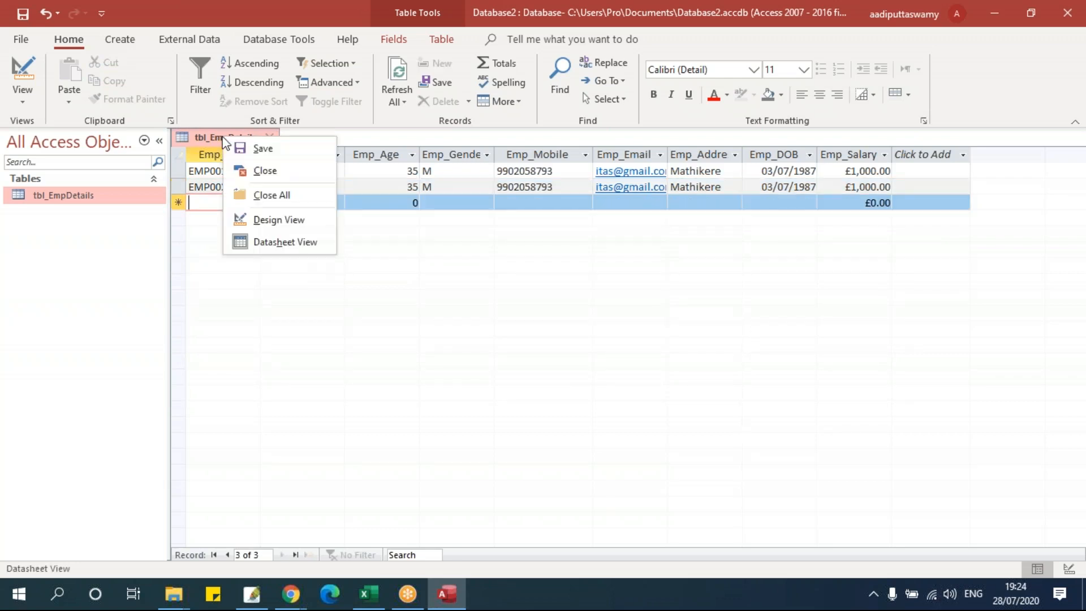
pyautogui.click(271, 220)
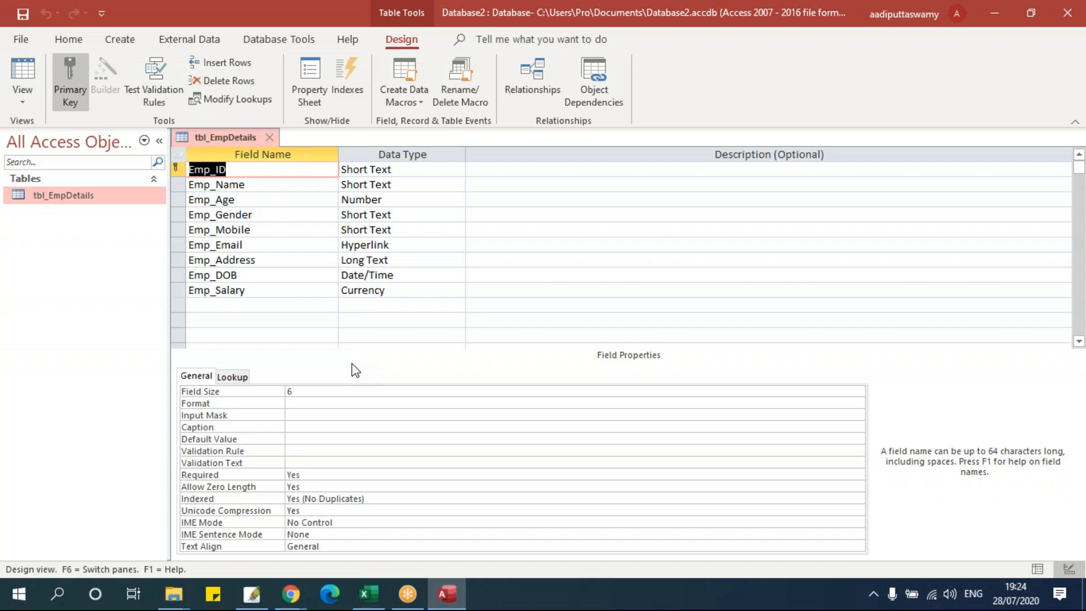
pyautogui.click(272, 138)
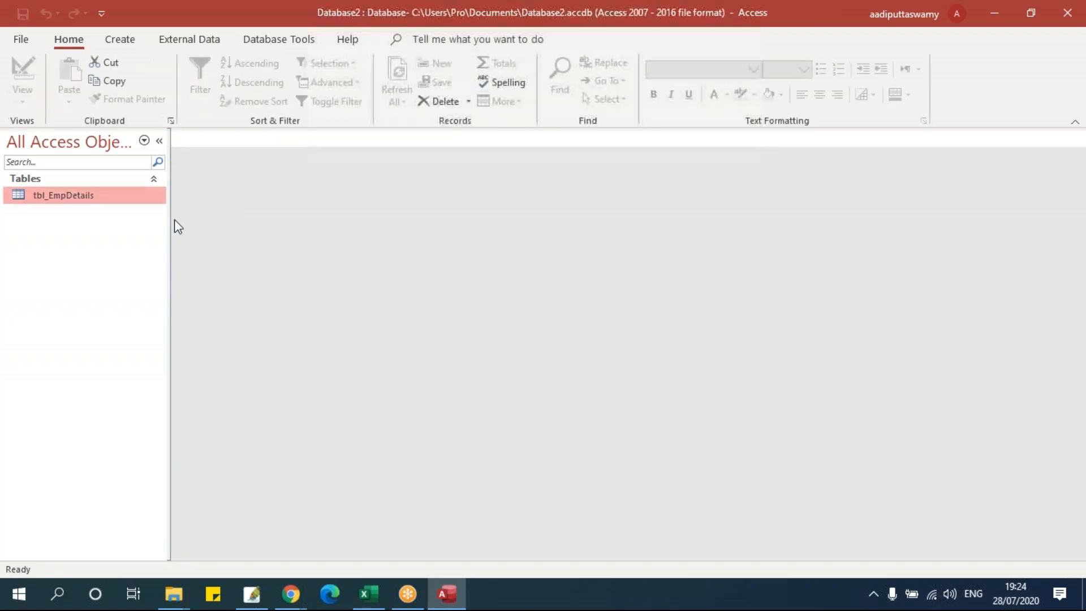
# - Reopen tbl_EmpDetails, copy its two records, and reopen it once more to review before closing
pyautogui.doubleClick(113, 196)
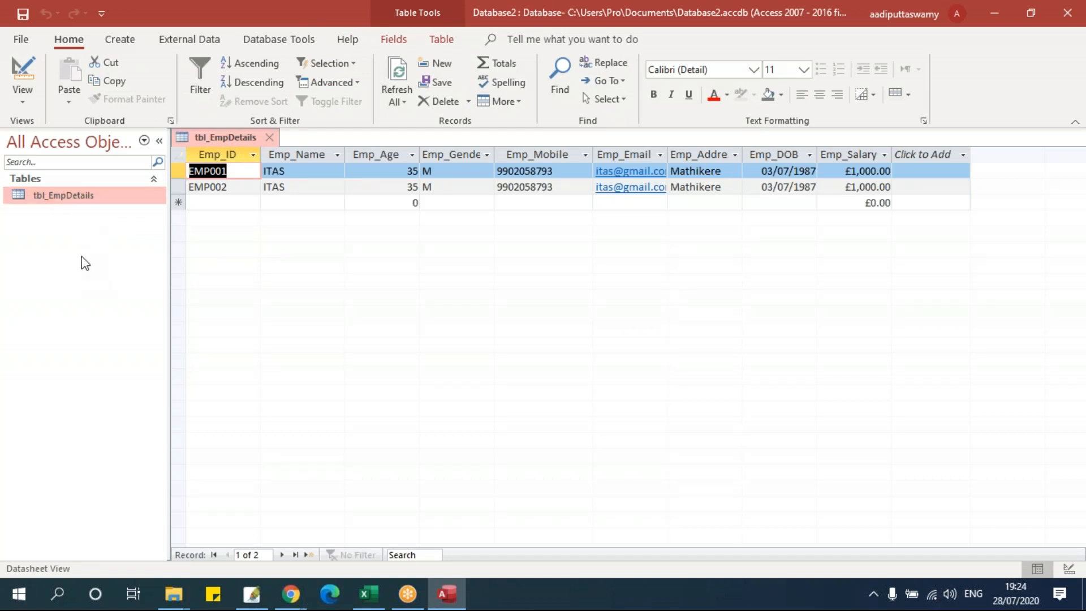
pyautogui.click(176, 177)
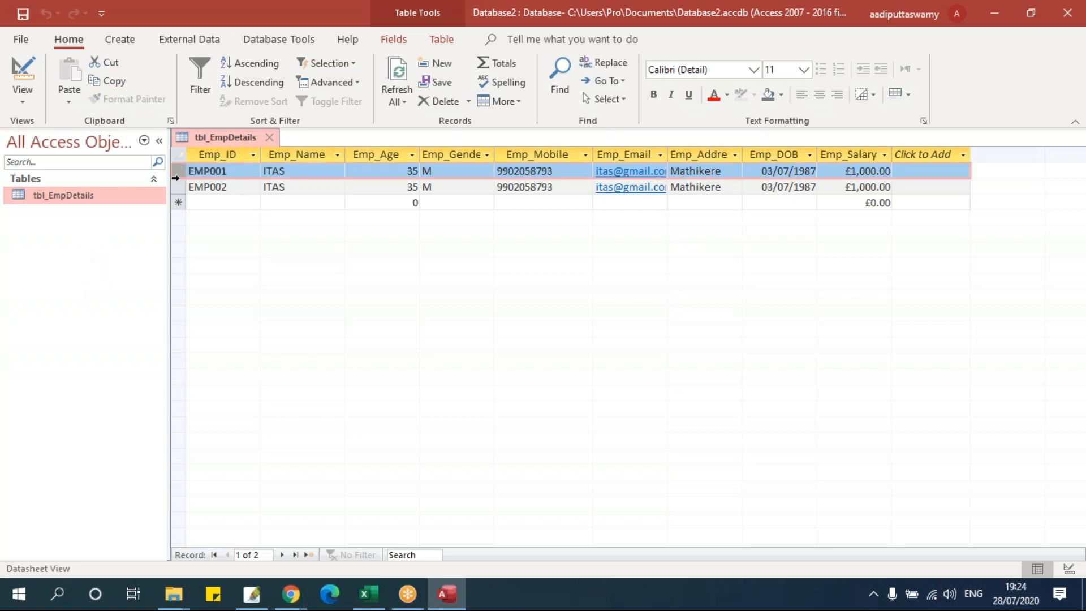
pyautogui.moveTo(176, 179); pyautogui.dragTo(175, 186)
pyautogui.hotkey('ctrl', 'c')
pyautogui.click(270, 139)
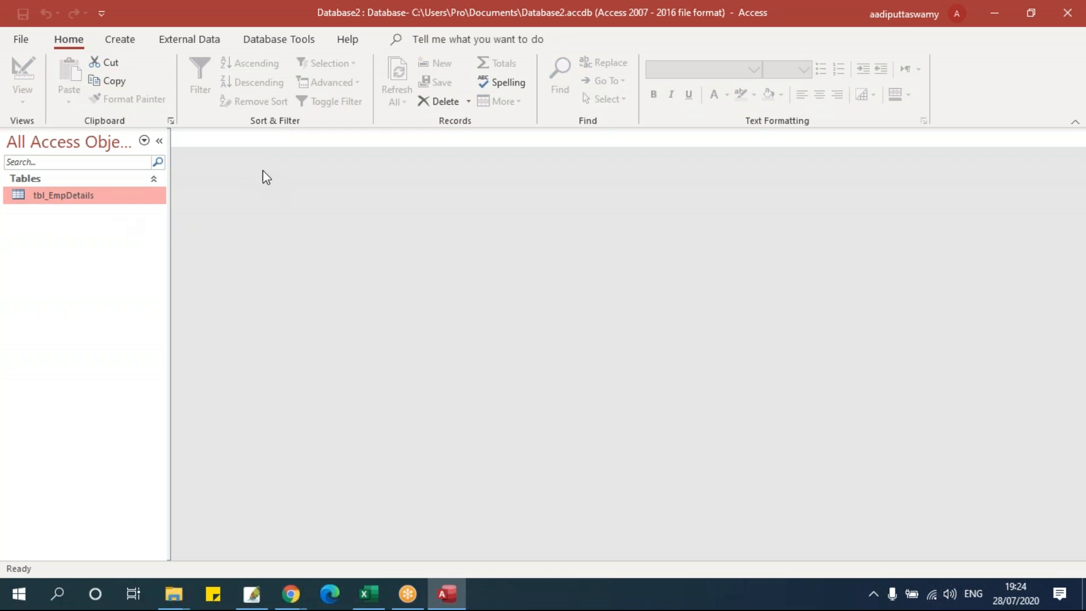
pyautogui.doubleClick(119, 195)
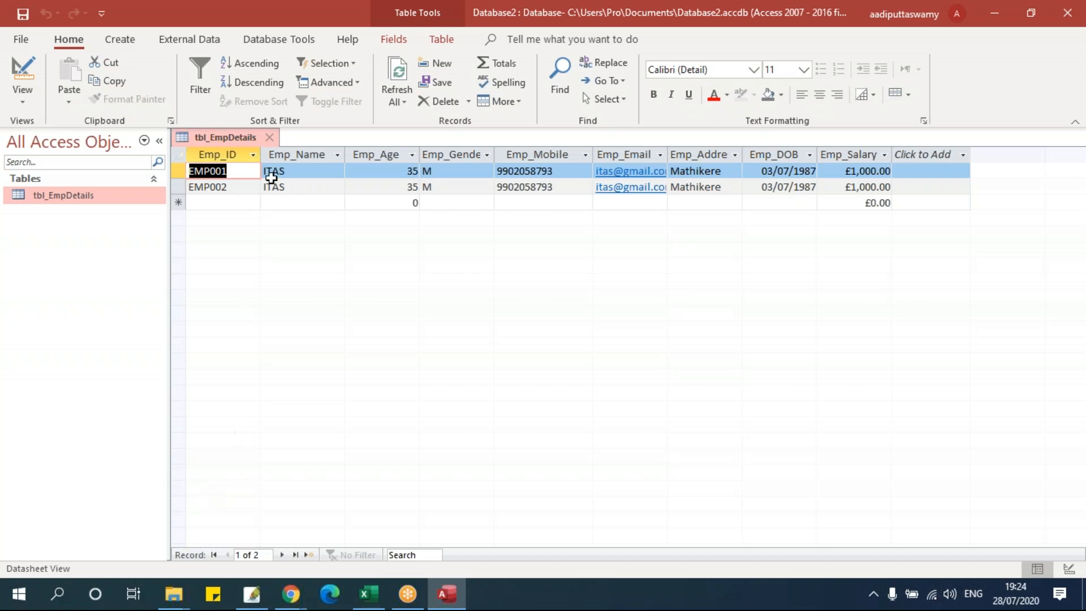
pyautogui.click(270, 137)
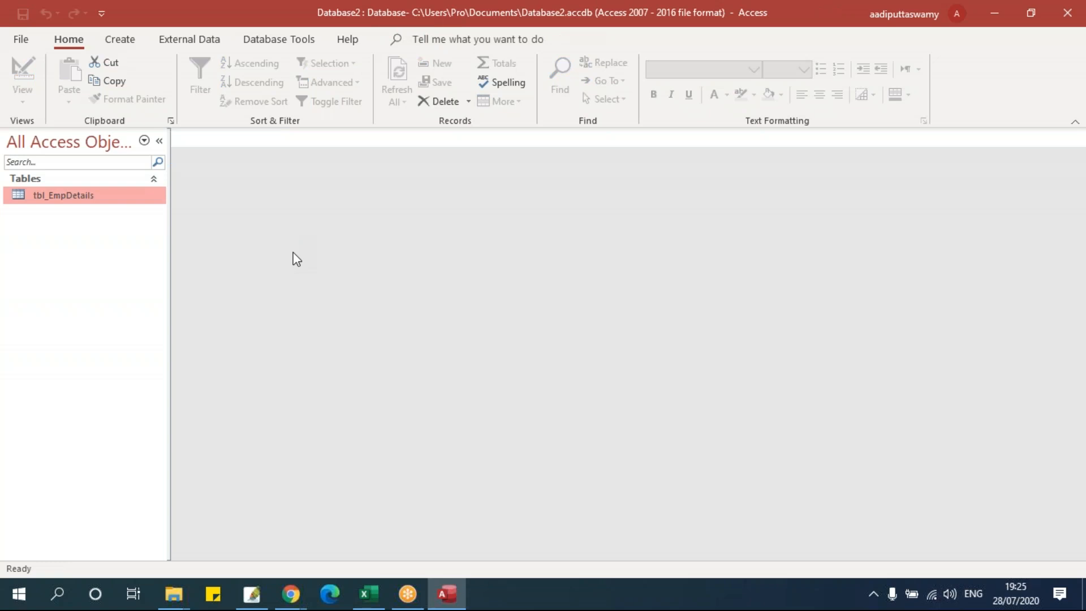
# - Browse New Data Source's From File, Database, Online Services and Other Sources lists, then bring up File Explorer
pyautogui.click(207, 35)
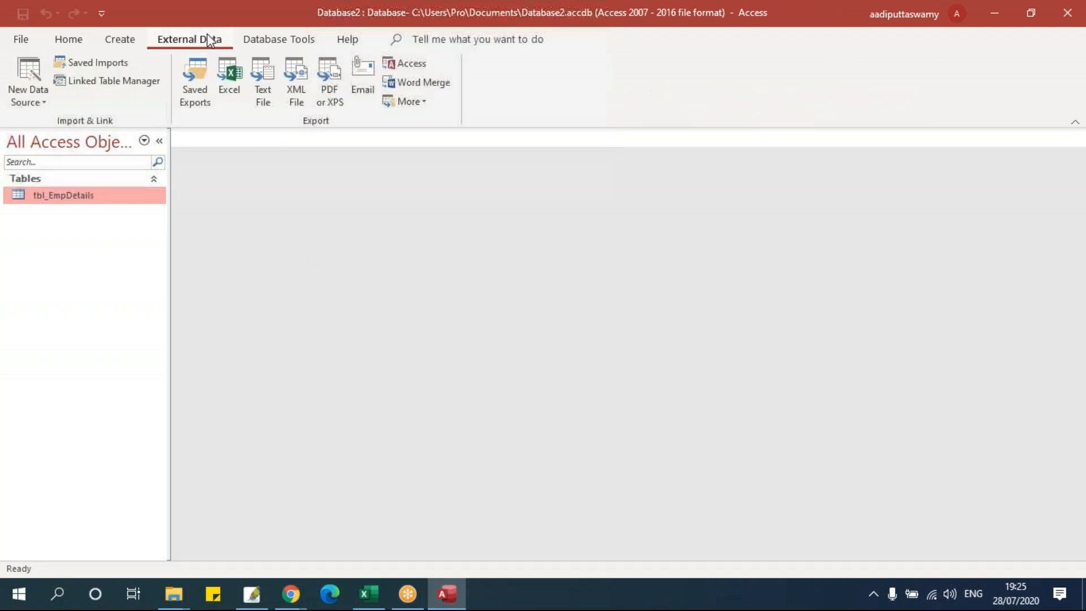
pyautogui.click(34, 102)
pyautogui.moveTo(77, 131)
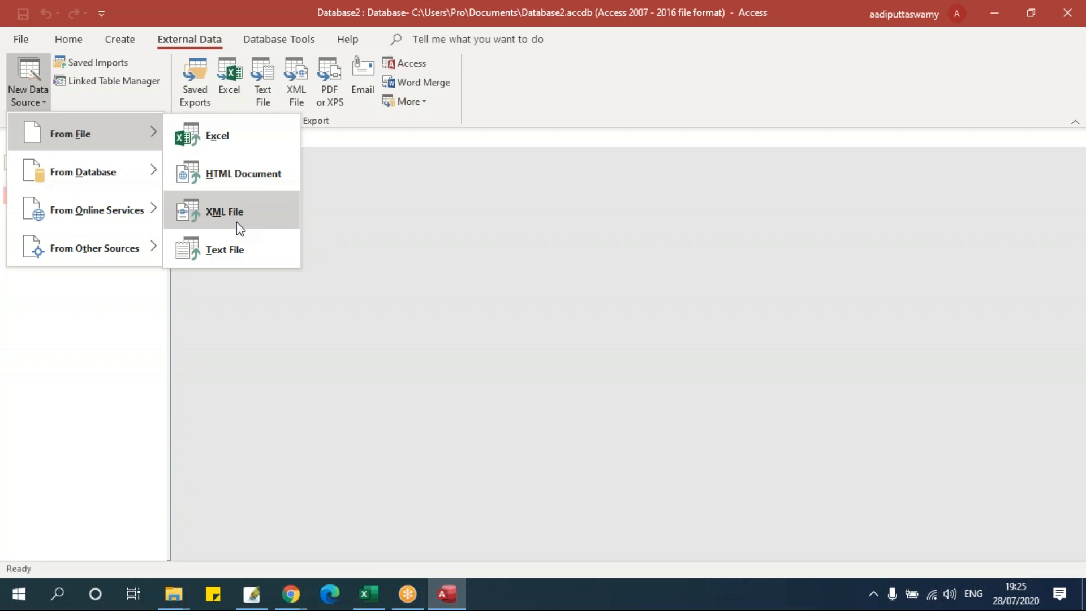
pyautogui.moveTo(86, 174)
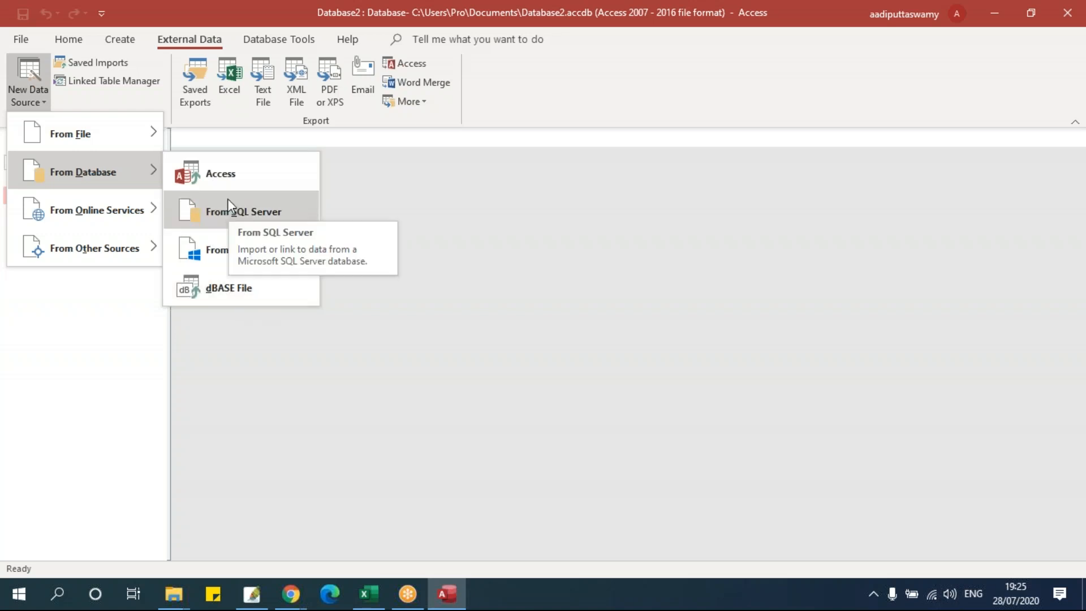
pyautogui.moveTo(89, 210)
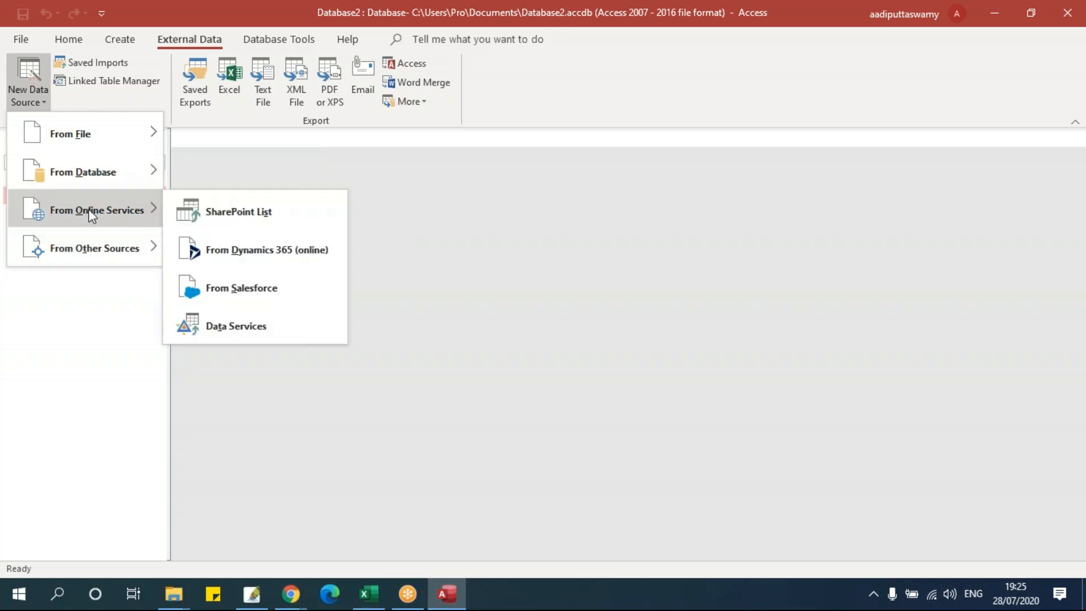
pyautogui.moveTo(103, 252)
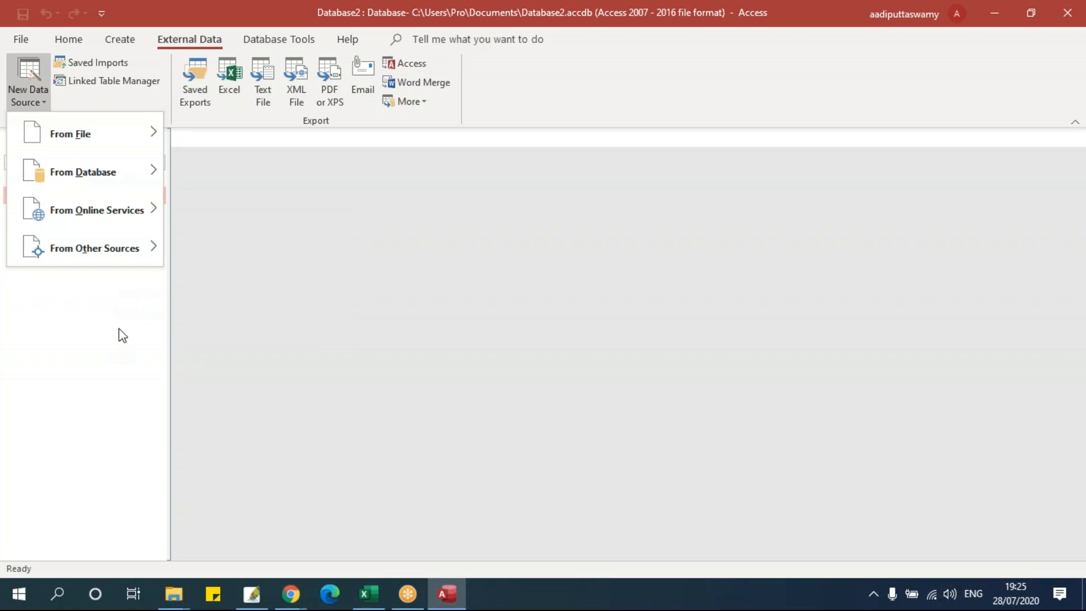
pyautogui.click(174, 593)
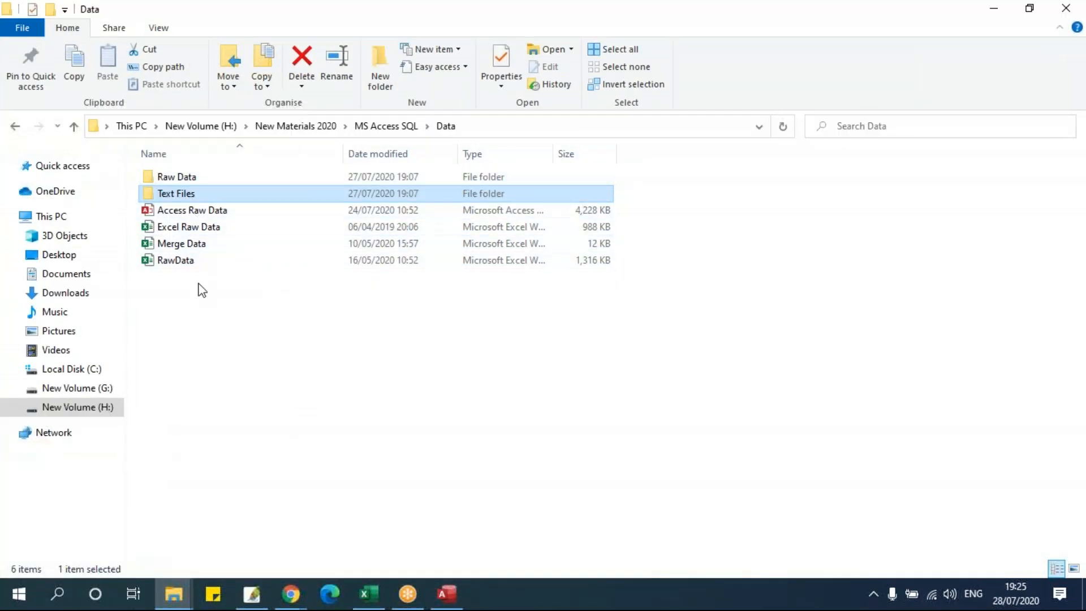
# - Select the Excel Raw Data workbook in File Explorer, clear the selection, and return to Access
pyautogui.click(214, 227)
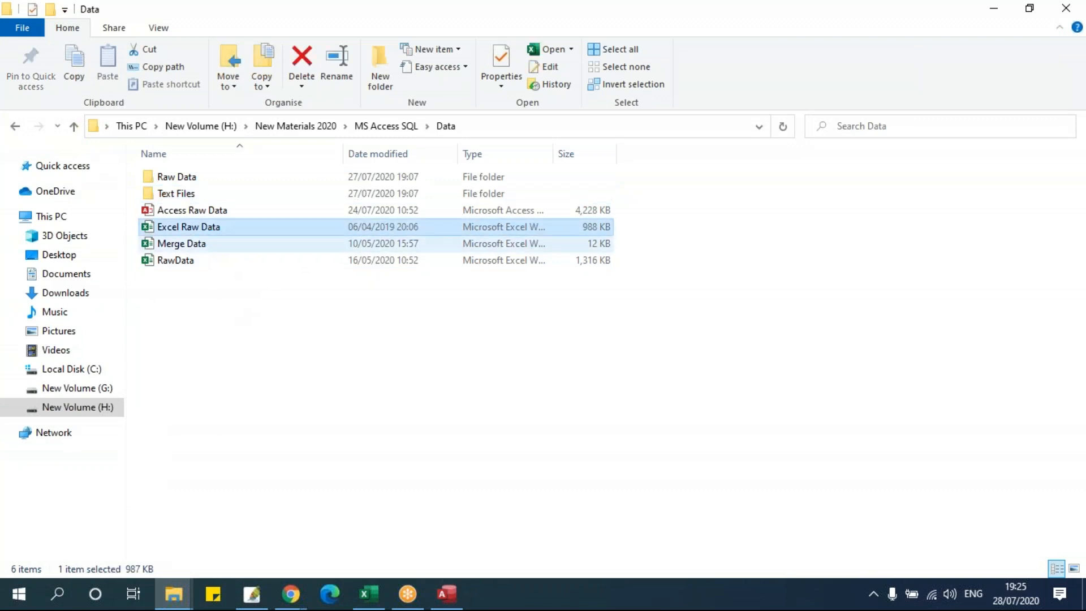
pyautogui.moveTo(309, 348); pyautogui.dragTo(231, 294)
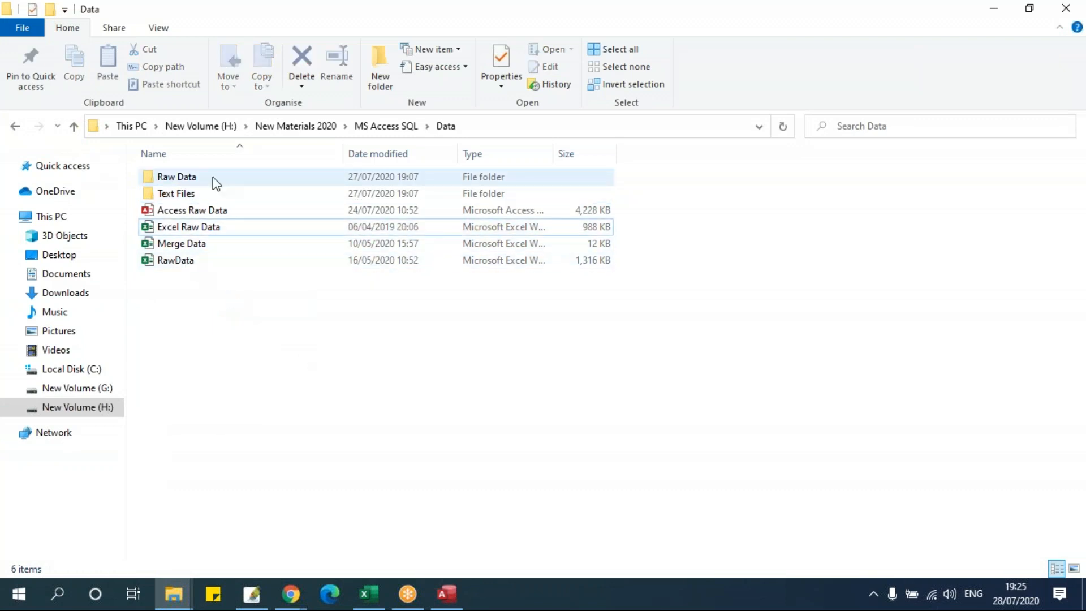
pyautogui.hotkey('alt', 'Tab')
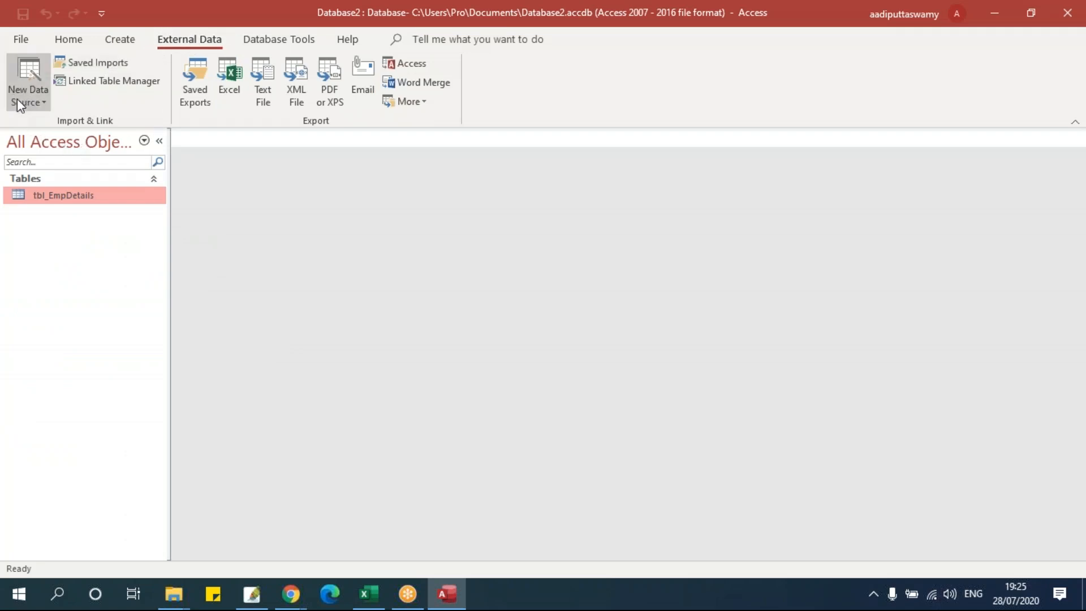
# - Open the Excel spreadsheet import dialog, try Append and Link, and settle on importing into a new table
pyautogui.click(36, 99)
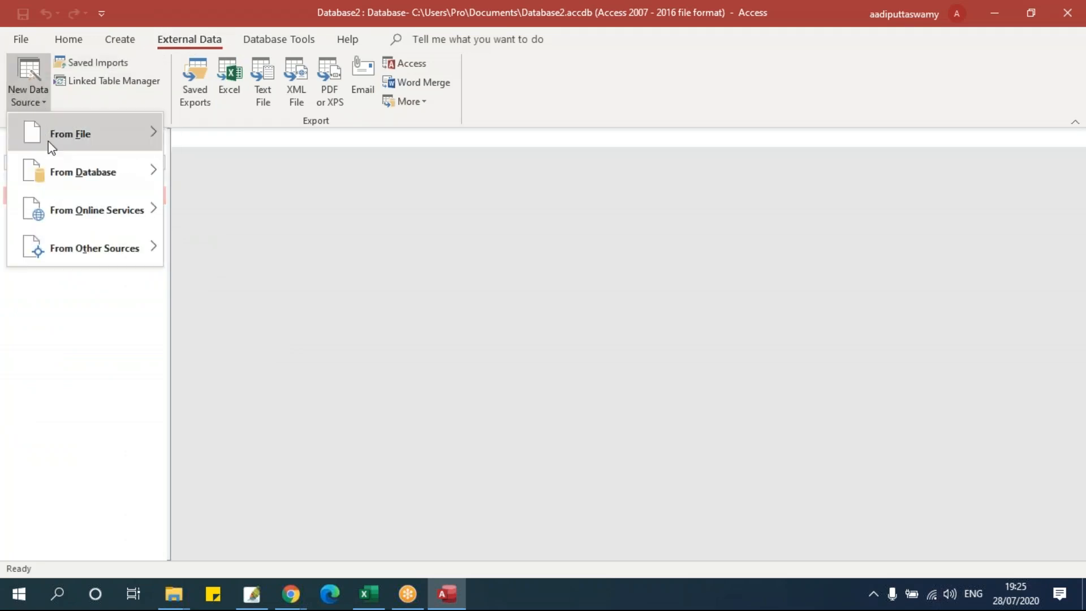
pyautogui.moveTo(52, 148)
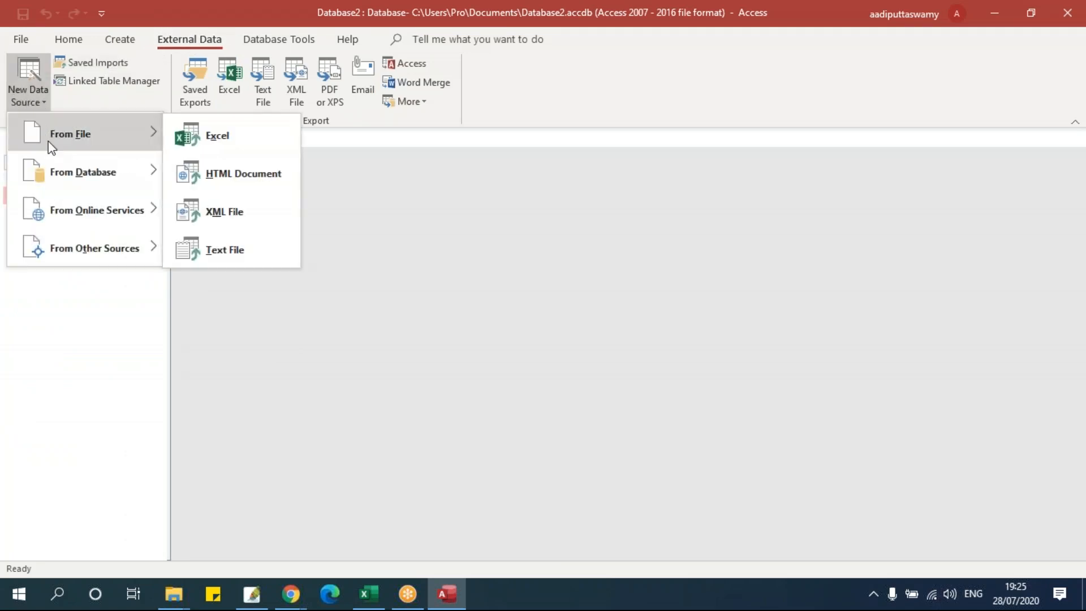
pyautogui.click(209, 145)
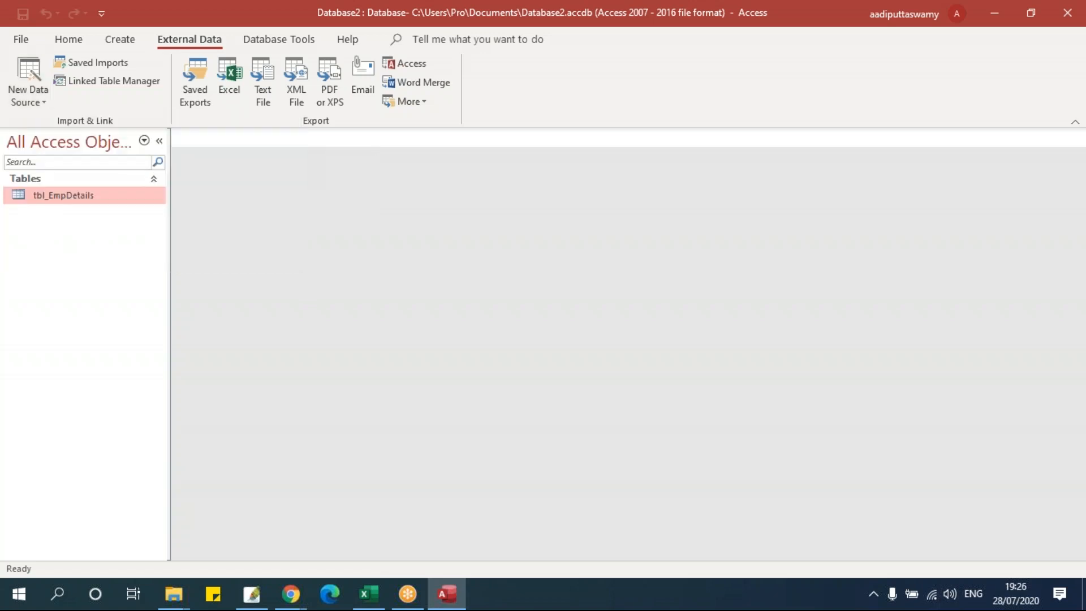
pyautogui.moveTo(517, 94); pyautogui.dragTo(448, 126)
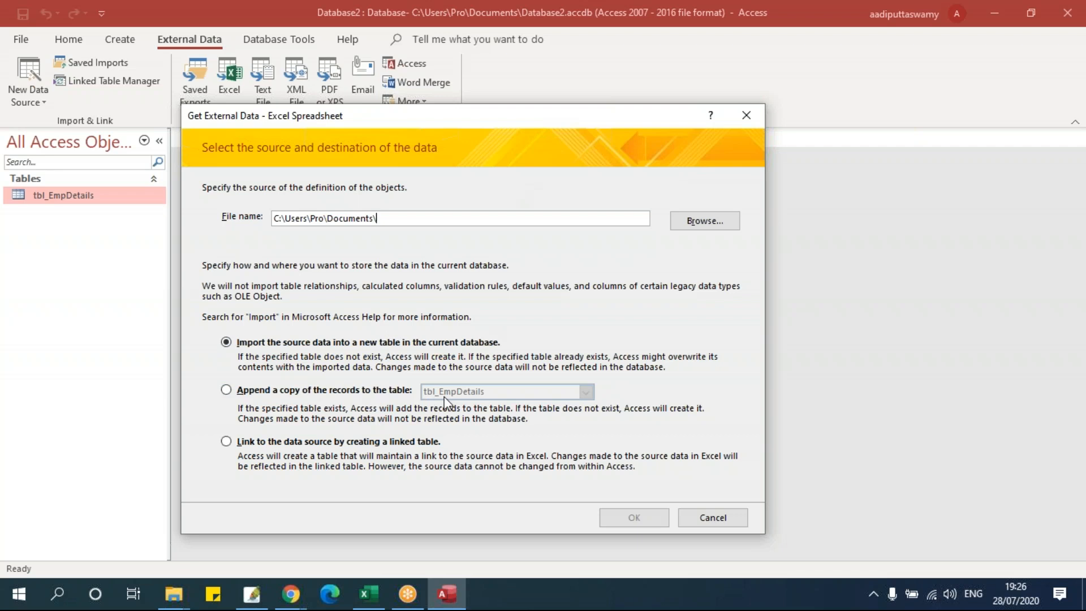
pyautogui.click(249, 346)
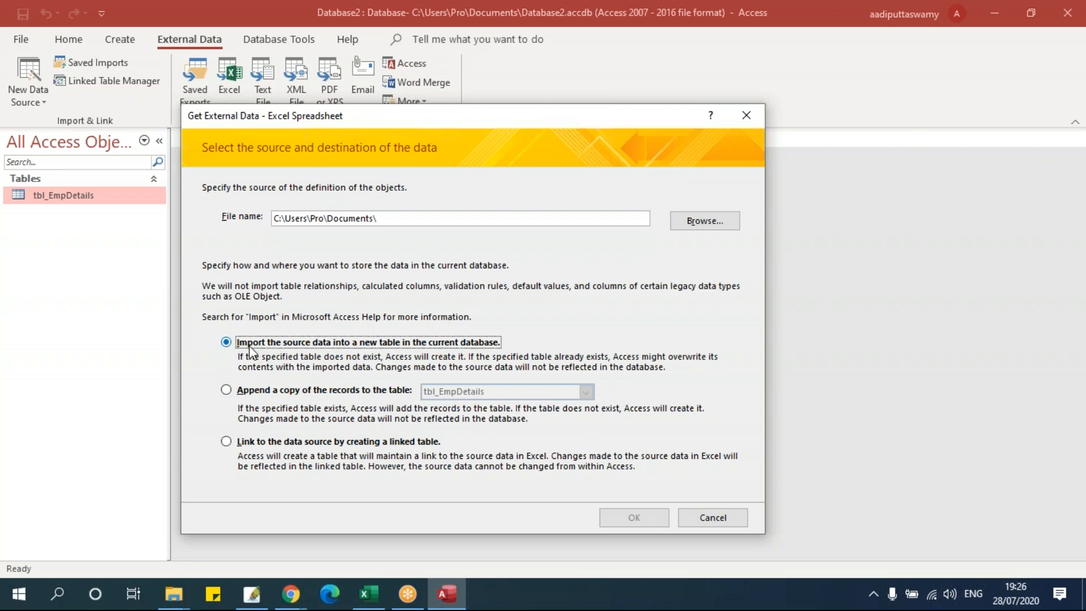
pyautogui.click(261, 390)
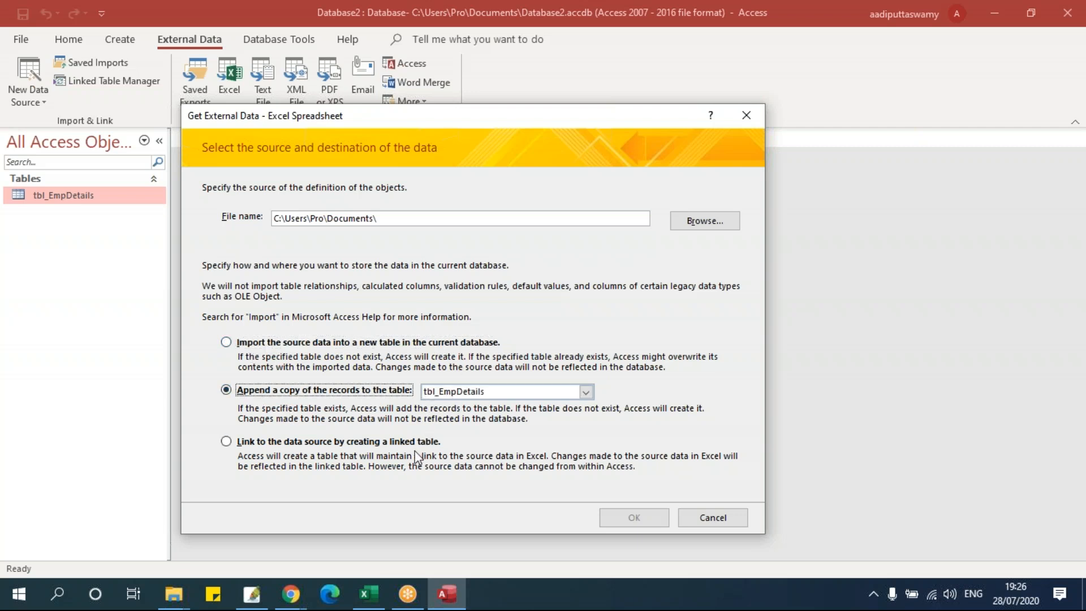
pyautogui.click(278, 442)
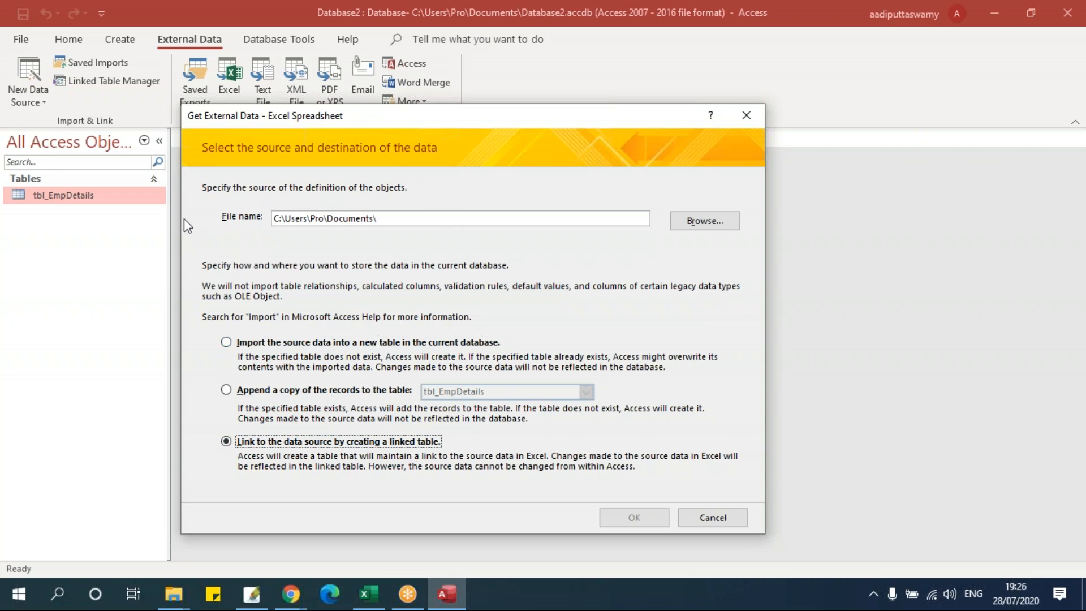
pyautogui.click(242, 341)
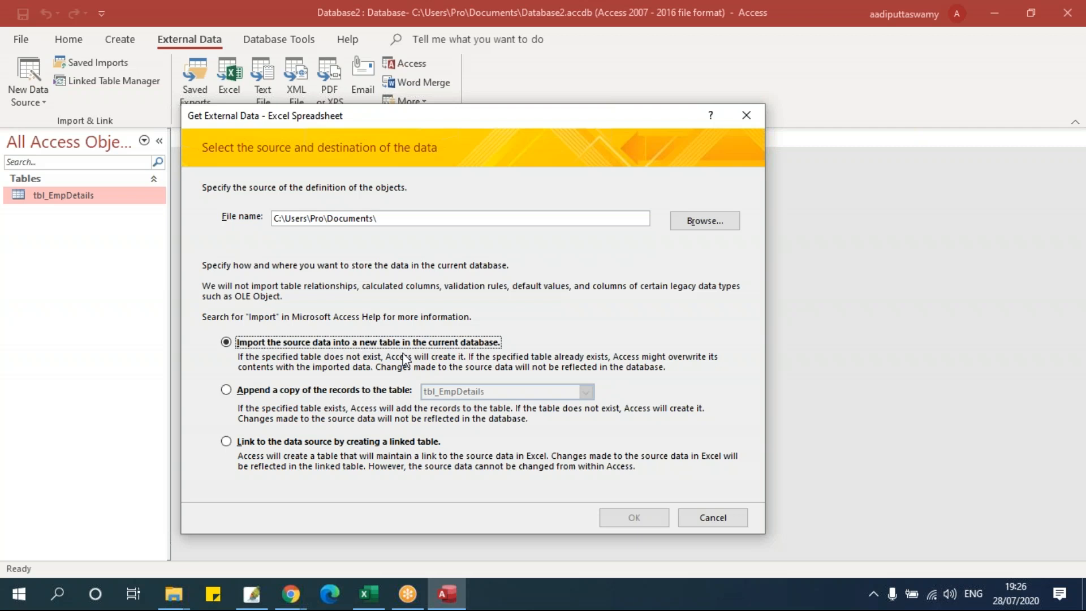
# - Copy the Data folder path from File Explorer and paste it into the File name box
pyautogui.click(174, 593)
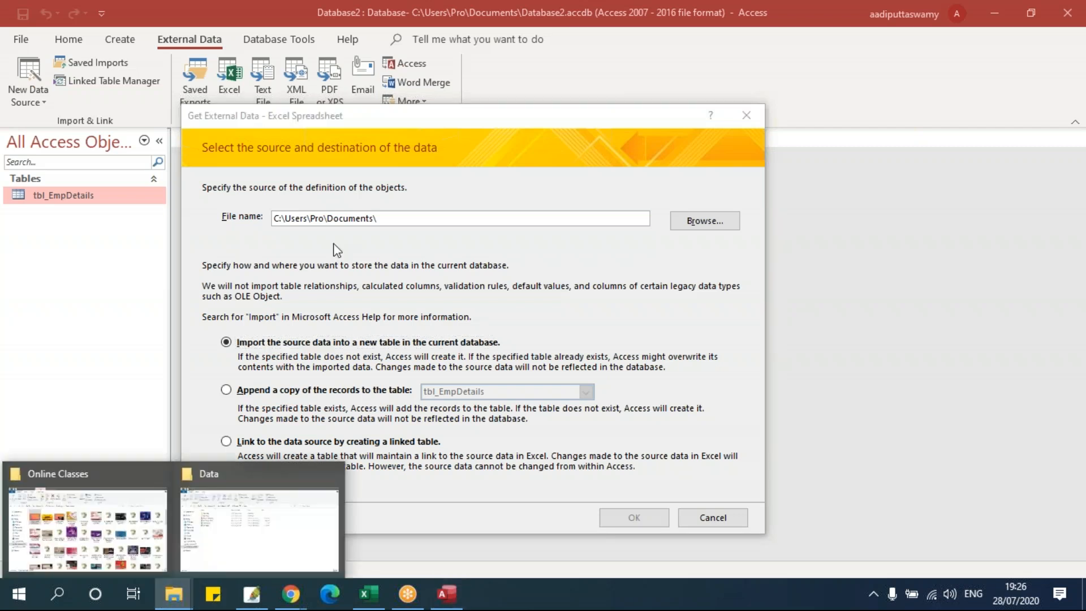
pyautogui.click(335, 492)
pyautogui.click(498, 129)
pyautogui.hotkey('ctrl', 'c')
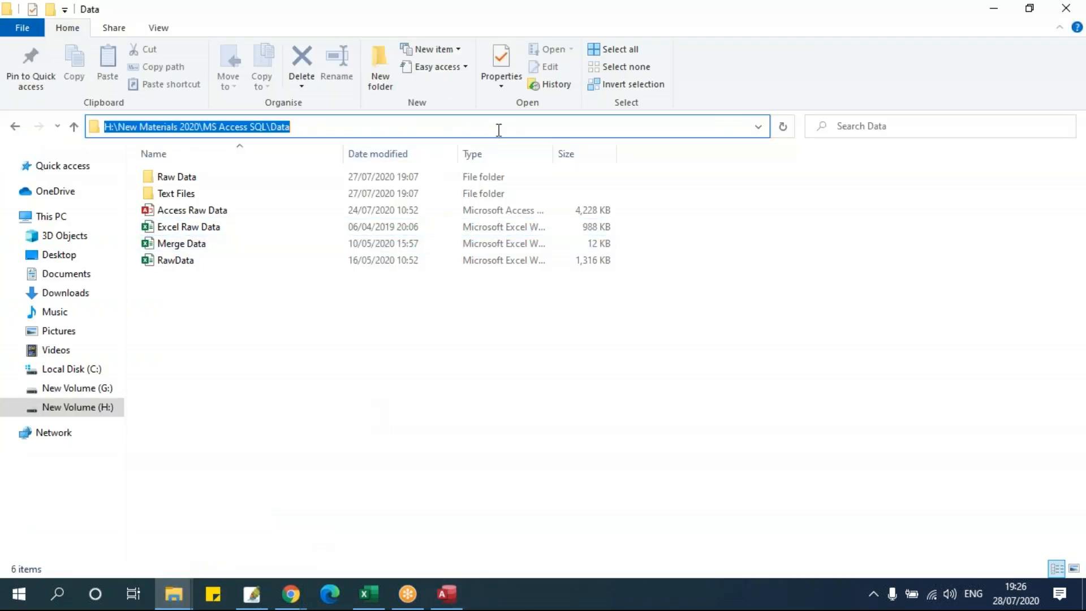
pyautogui.hotkey('alt', 'Tab')
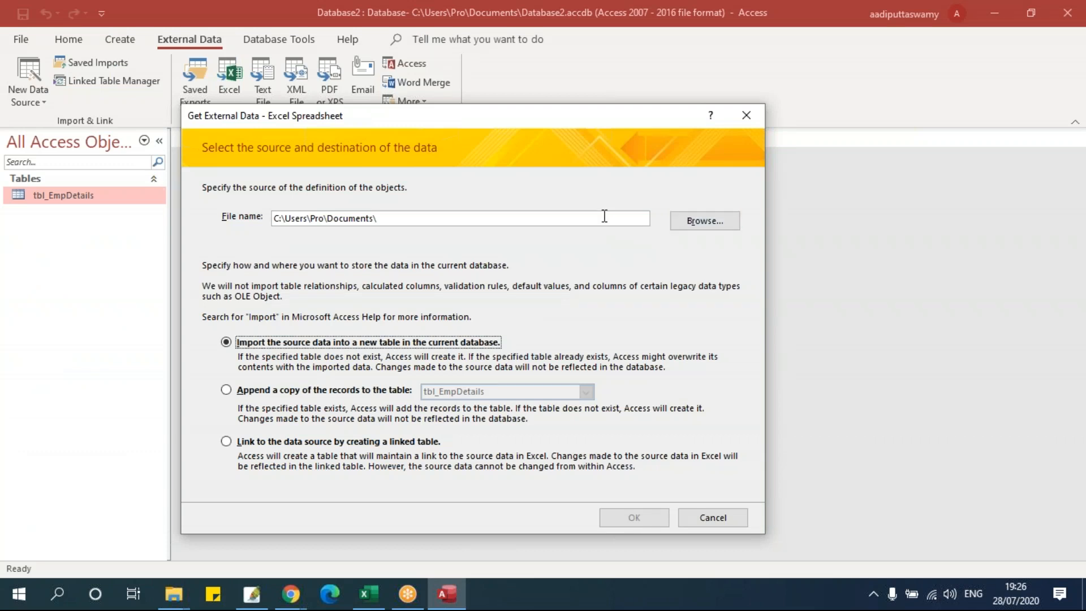
pyautogui.moveTo(604, 216); pyautogui.dragTo(133, 217)
pyautogui.hotkey('ctrl', 'v')
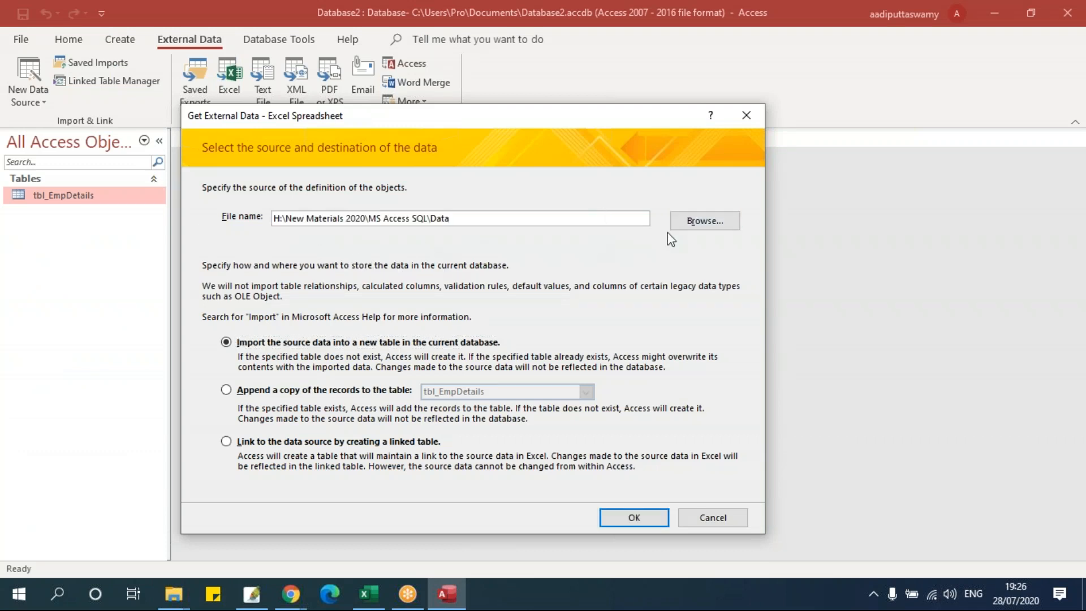
# - Browse to RawData.xlsx as the source workbook and confirm to launch the import wizard
pyautogui.click(690, 220)
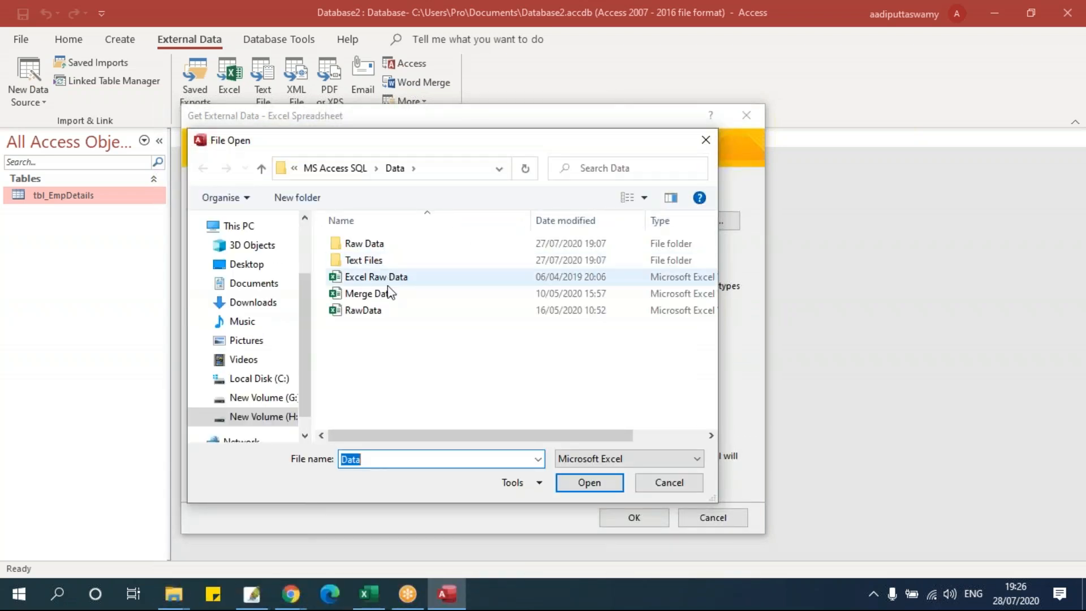
pyautogui.click(387, 310)
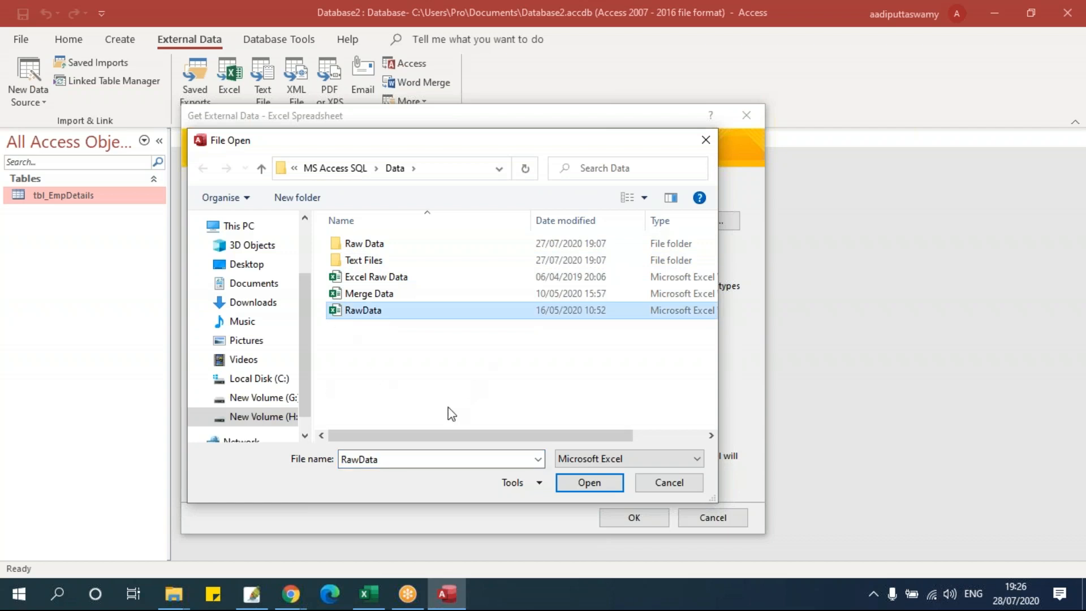
pyautogui.click(582, 482)
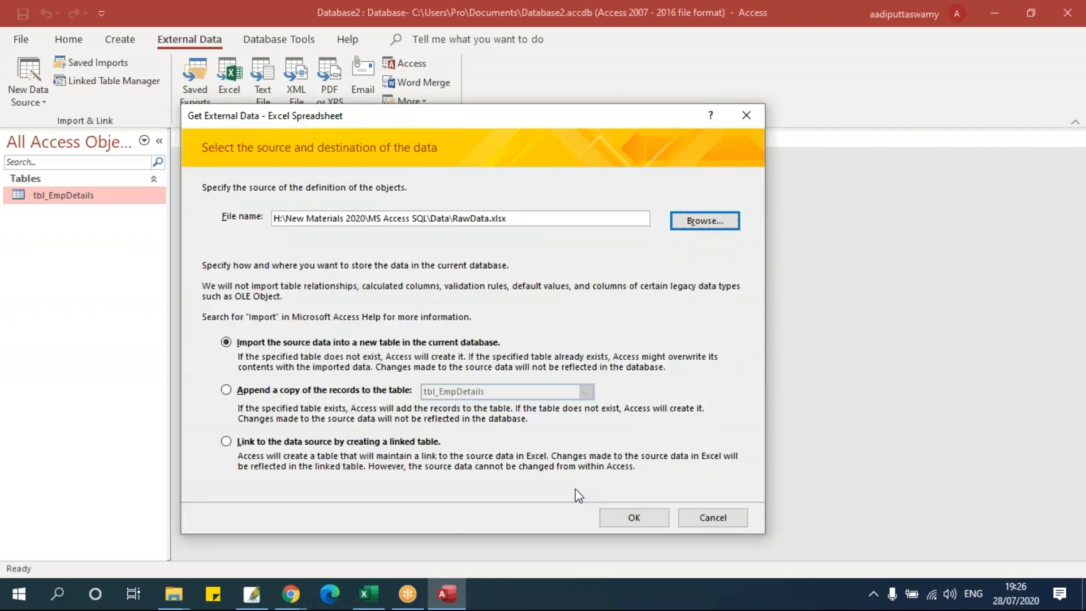
pyautogui.click(633, 522)
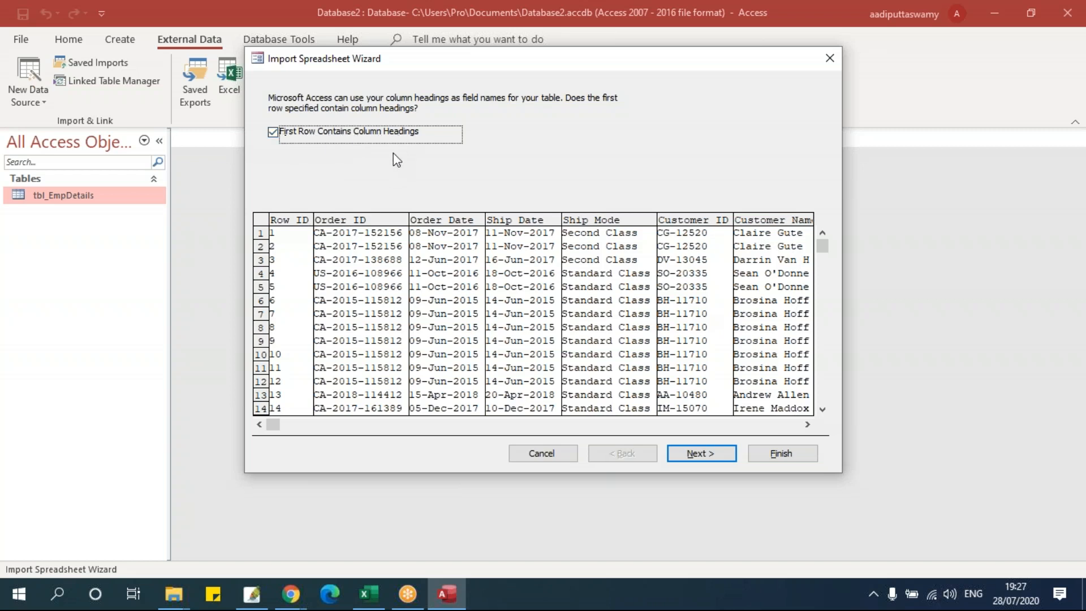
# - Toggle 'First Row Contains Column Headings' off and back on, leaving it checked, and continue
pyautogui.click(274, 133)
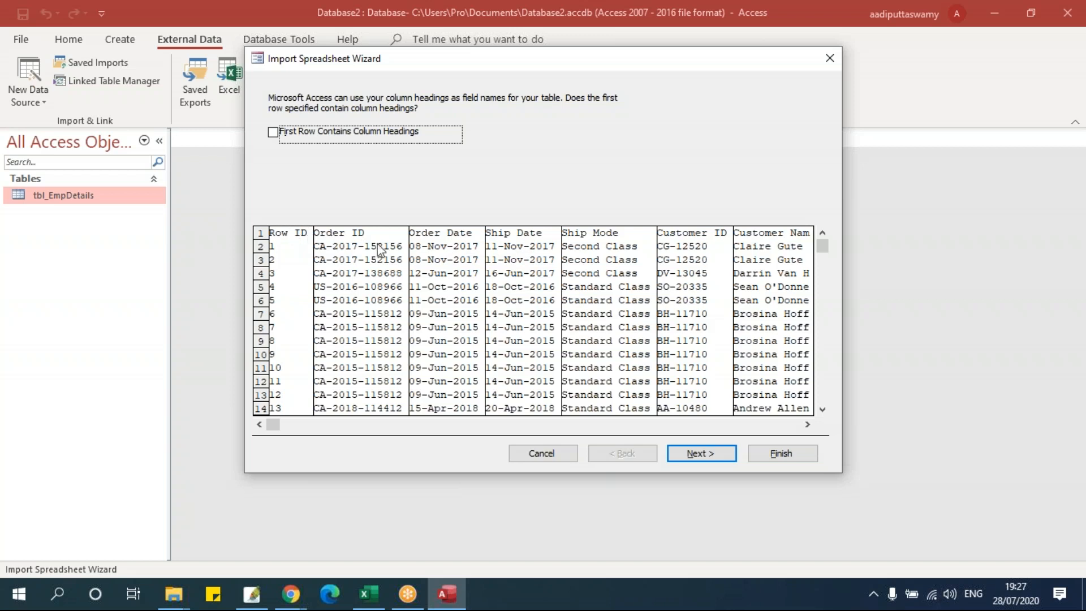
pyautogui.click(276, 135)
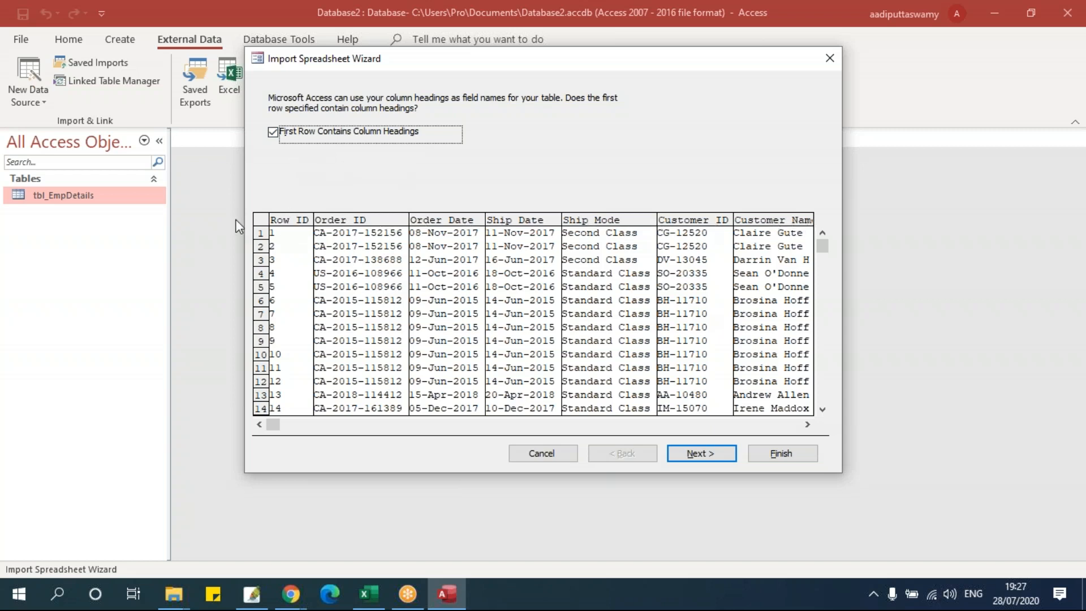
pyautogui.click(273, 133)
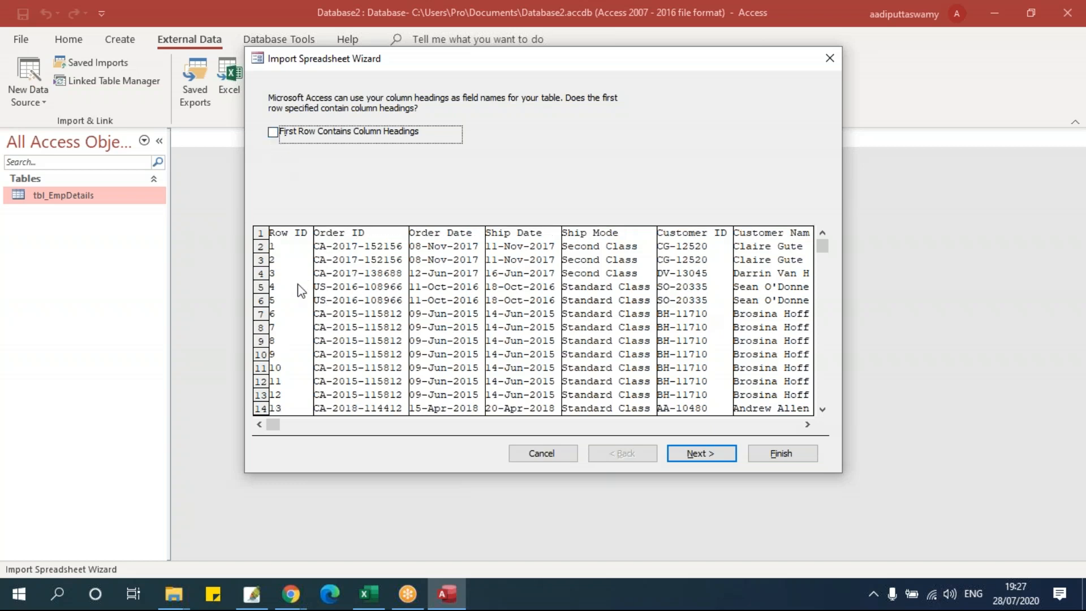
pyautogui.click(274, 133)
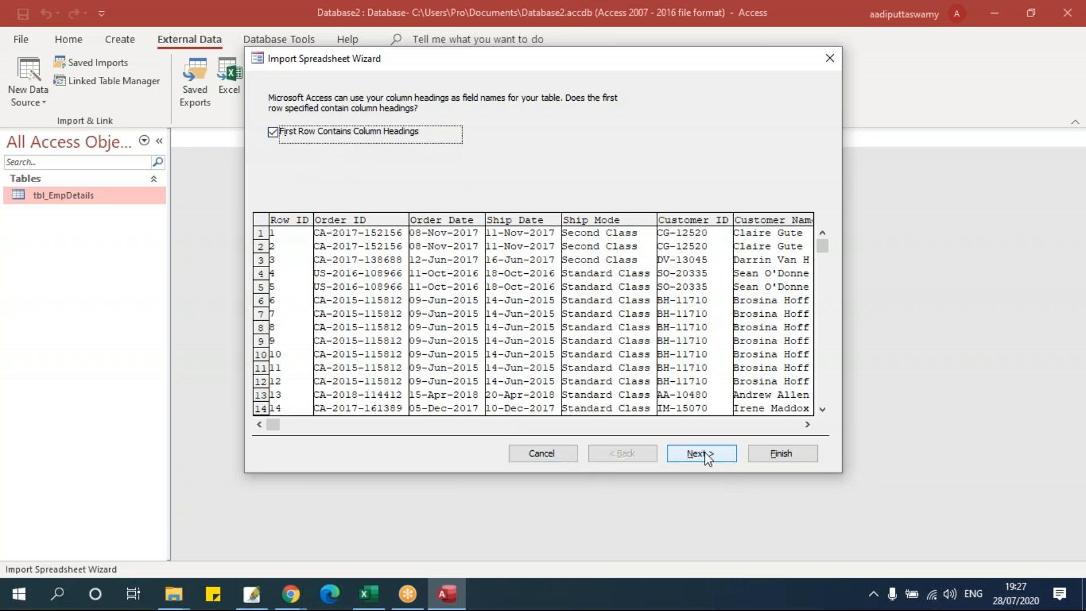
pyautogui.click(687, 456)
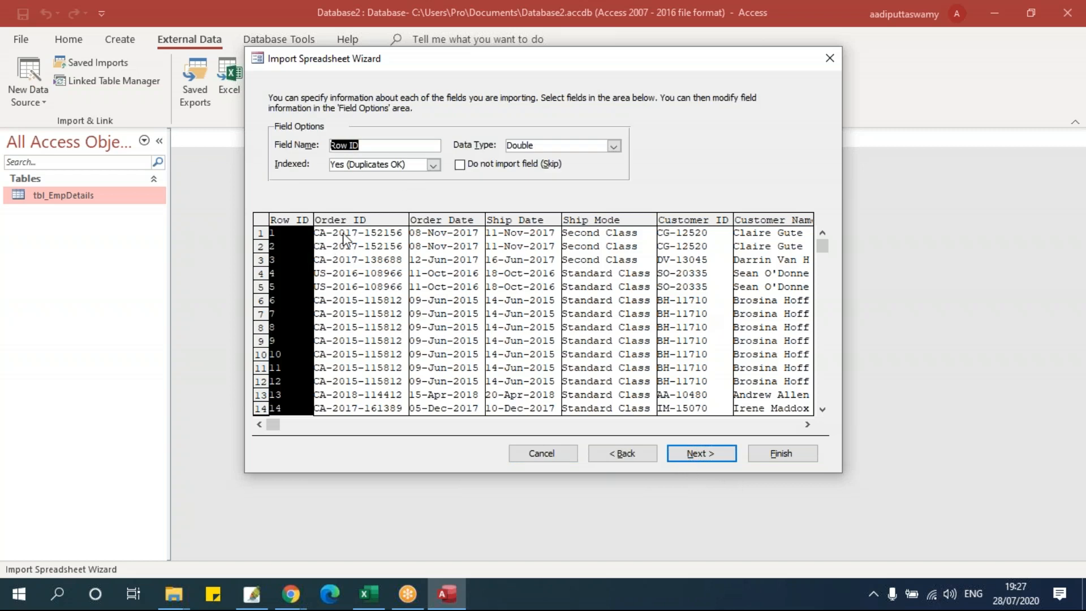
# - Review field options for the Order ID, Order Date, Customer ID, Ship Mode and Discount columns
pyautogui.click(365, 220)
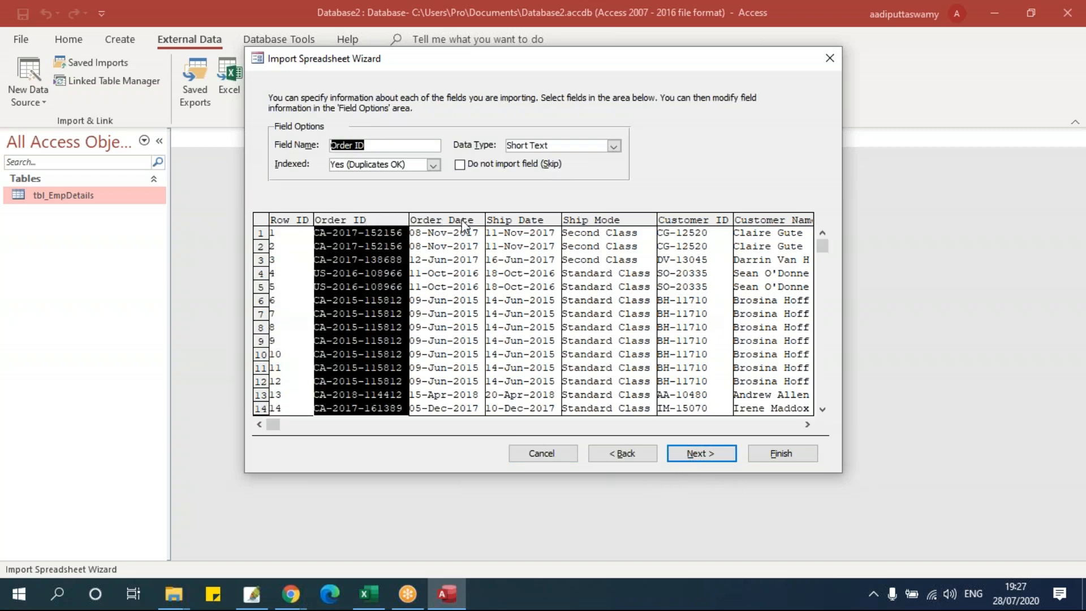
pyautogui.click(466, 227)
pyautogui.moveTo(528, 227); pyautogui.dragTo(694, 242)
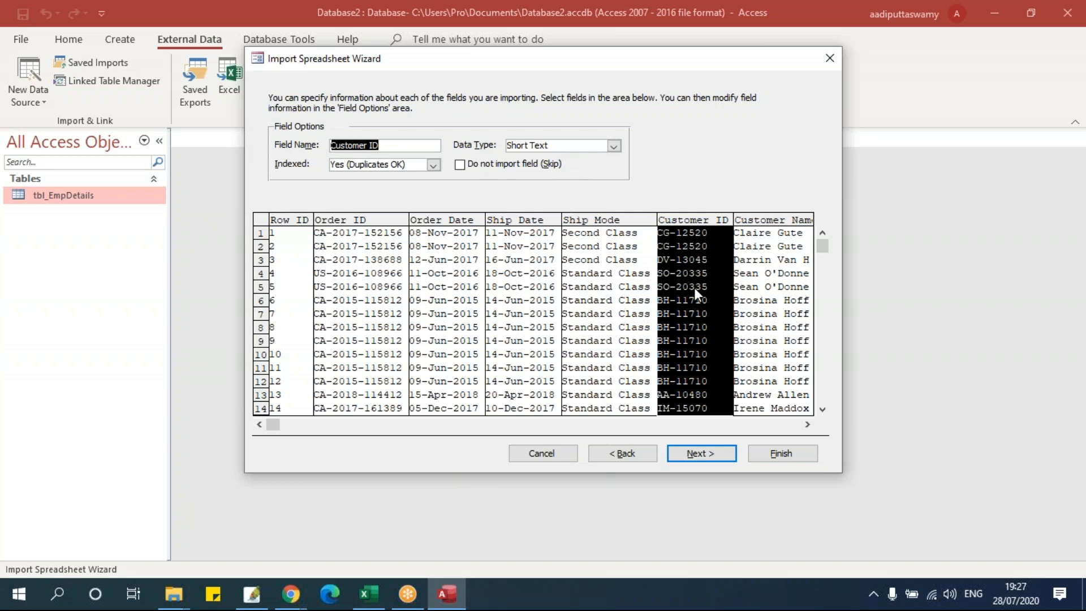
pyautogui.click(602, 224)
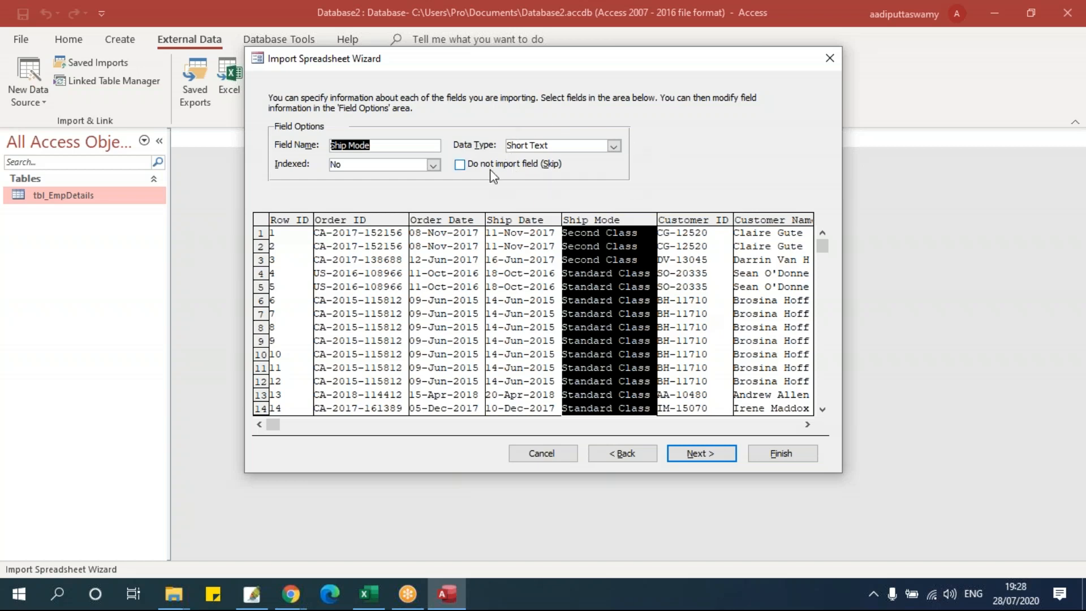
pyautogui.click(807, 425)
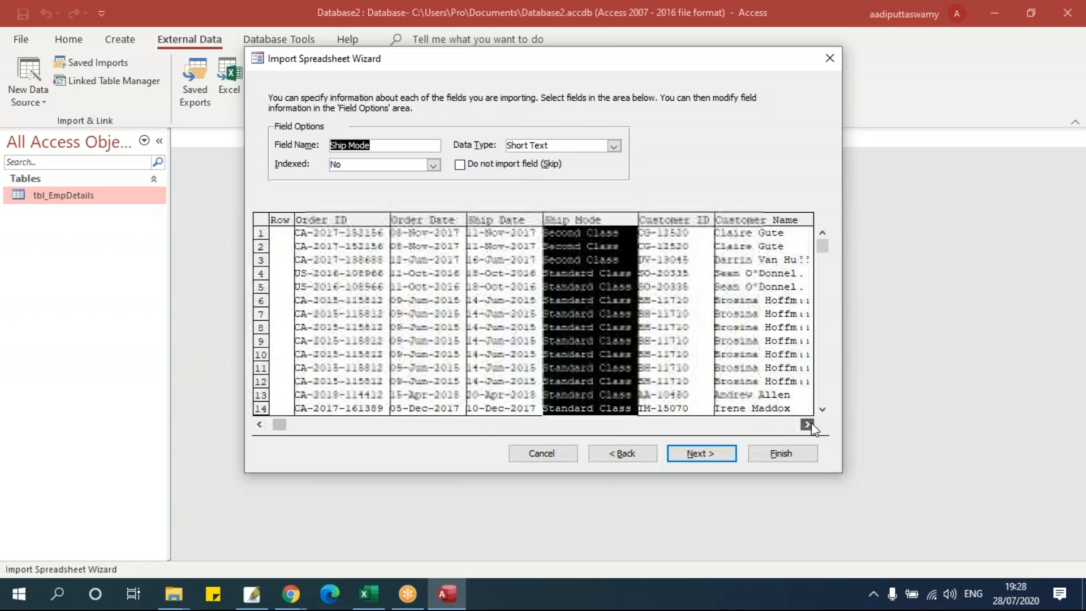
pyautogui.click(788, 425)
pyautogui.moveTo(471, 425); pyautogui.dragTo(784, 439)
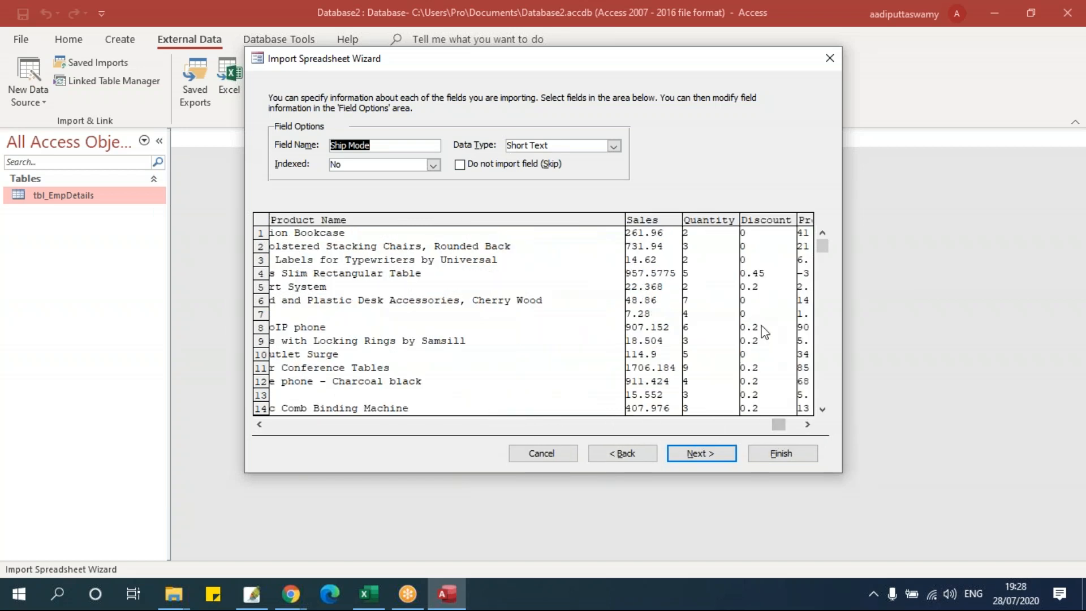
pyautogui.click(762, 223)
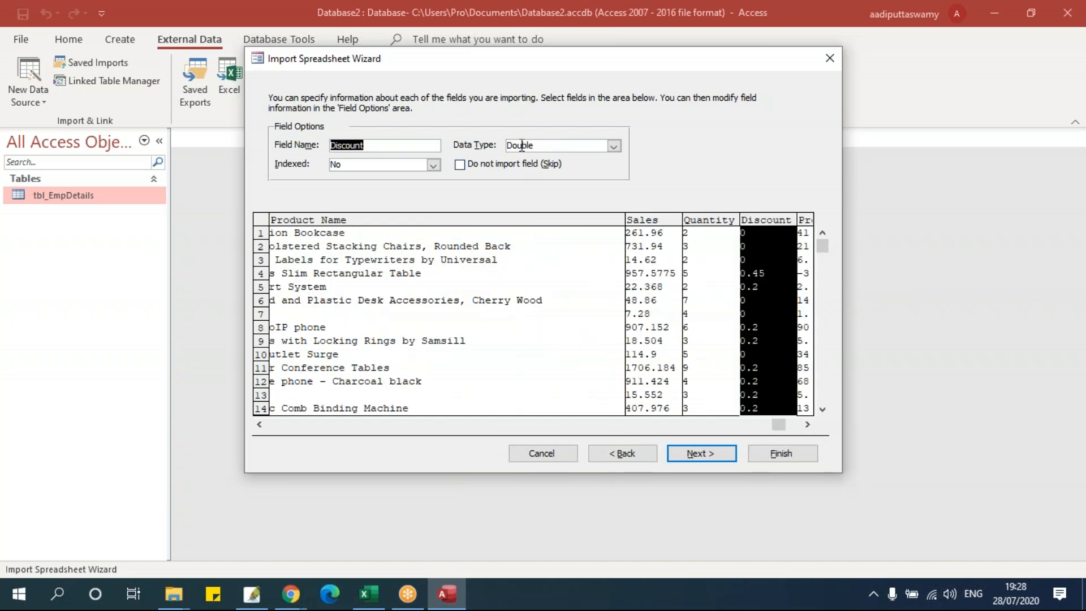
# - Change the Sales data type to Integer, then back to Double
pyautogui.click(652, 220)
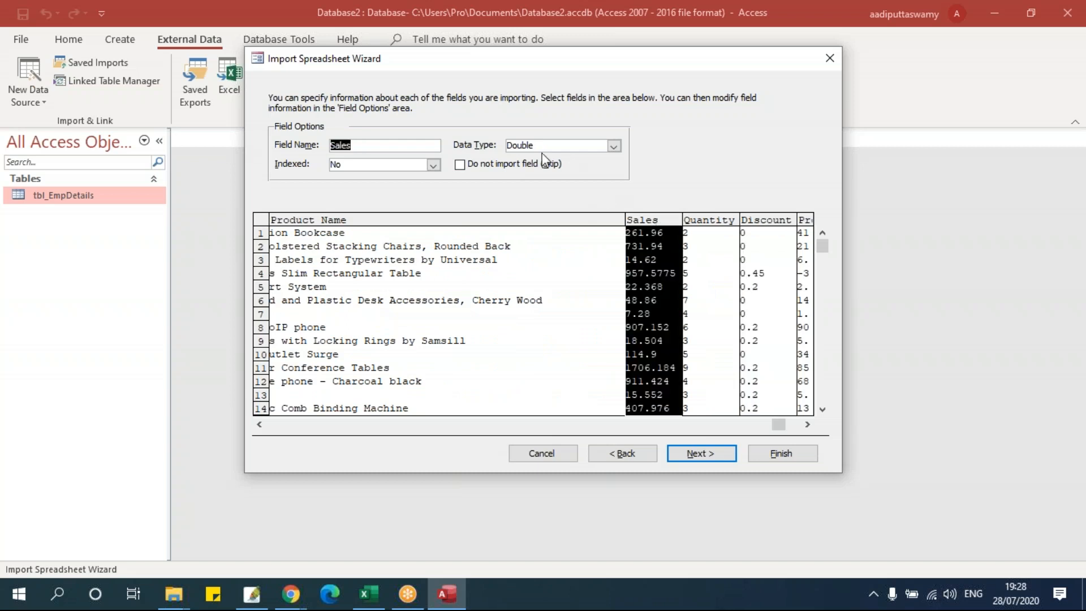
pyautogui.click(614, 145)
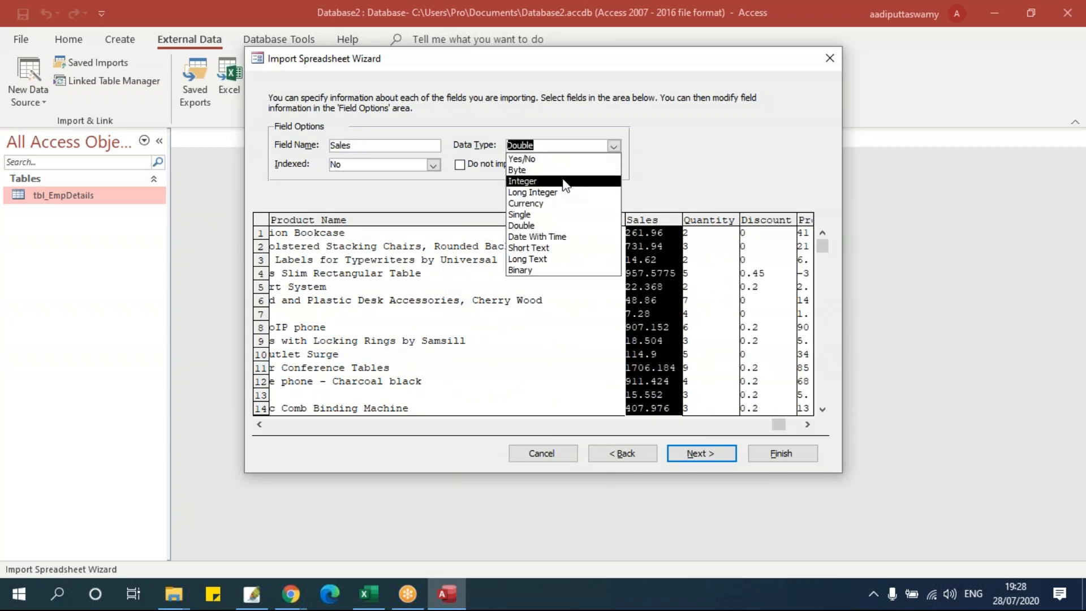
pyautogui.click(522, 181)
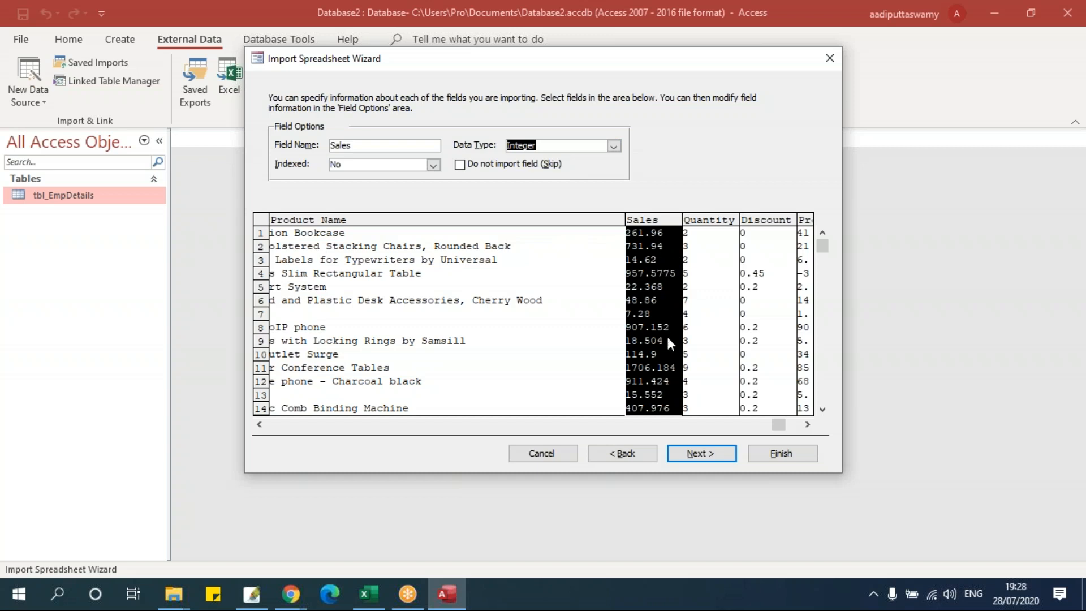
pyautogui.click(614, 146)
pyautogui.click(521, 225)
pyautogui.click(793, 425)
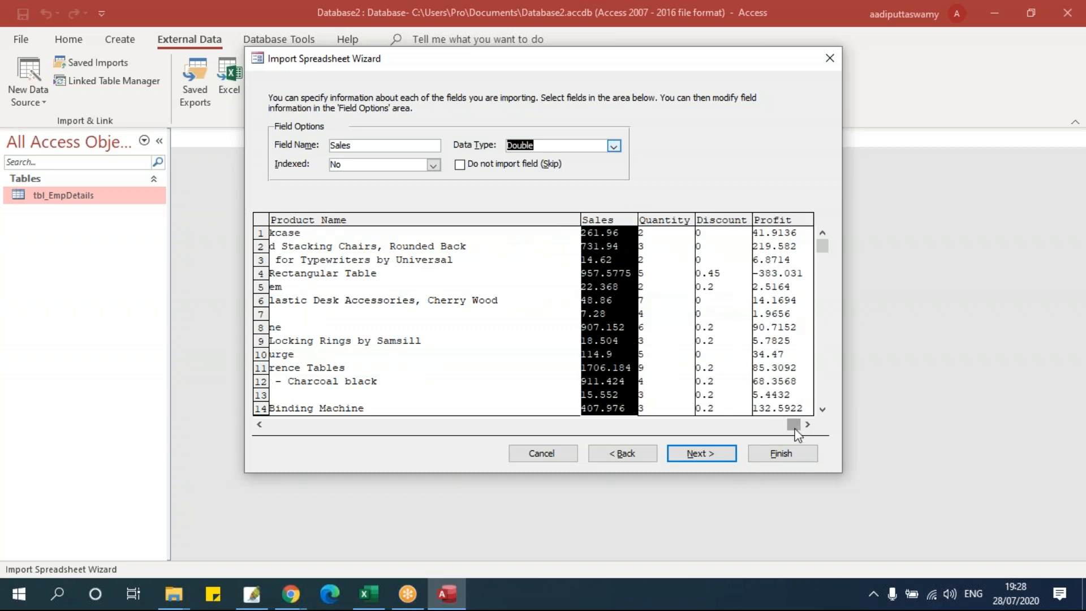
pyautogui.moveTo(794, 424); pyautogui.dragTo(245, 409)
pyautogui.click(448, 172)
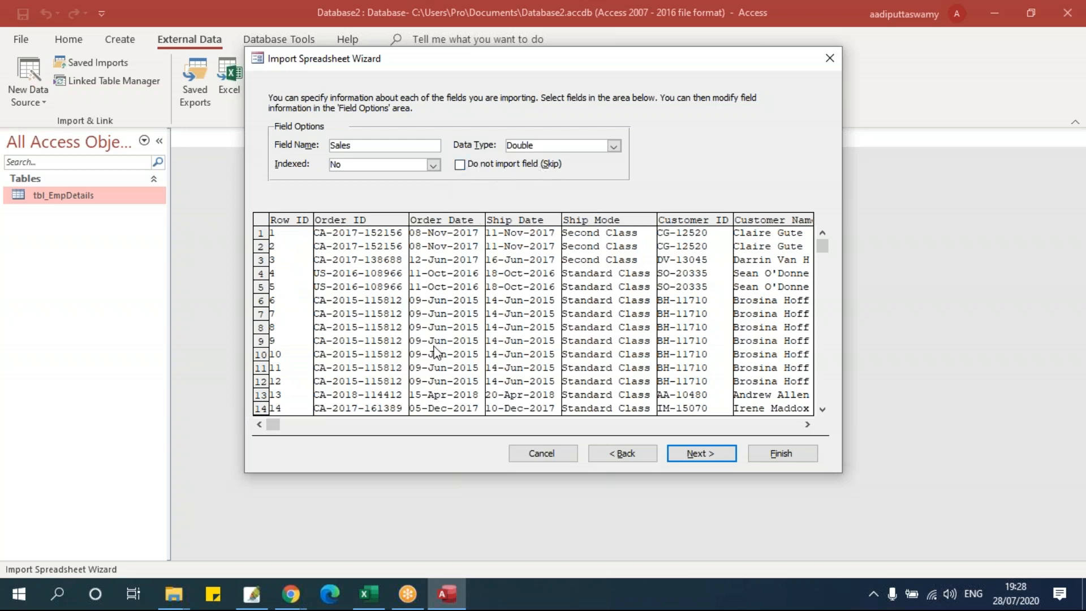
# - Mark the Postal Code and Product Name columns as 'Do not import field (Skip)'
pyautogui.click(374, 428)
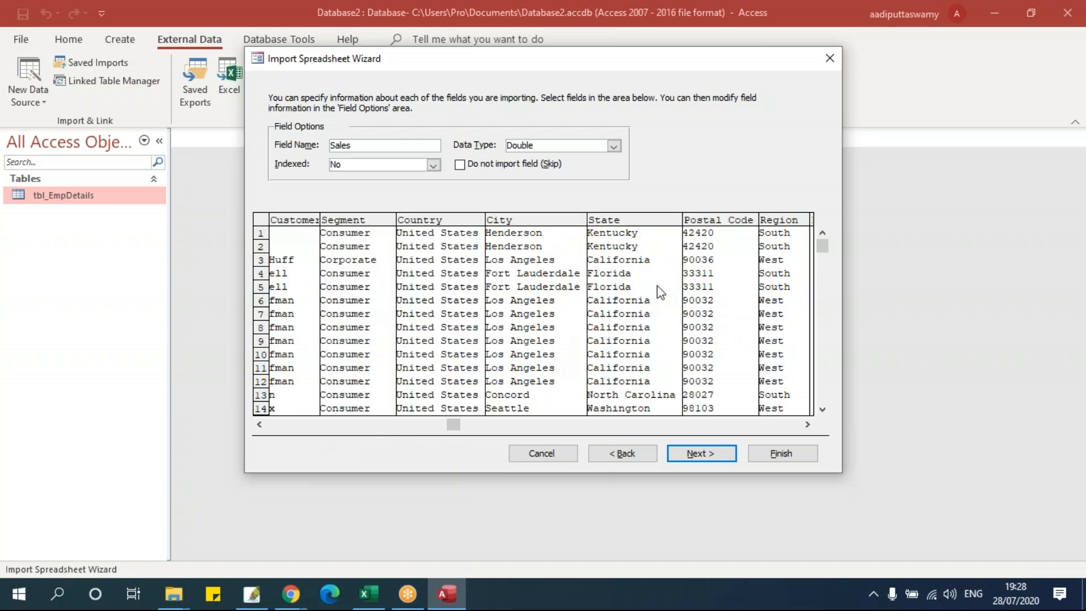
pyautogui.click(693, 324)
pyautogui.click(469, 167)
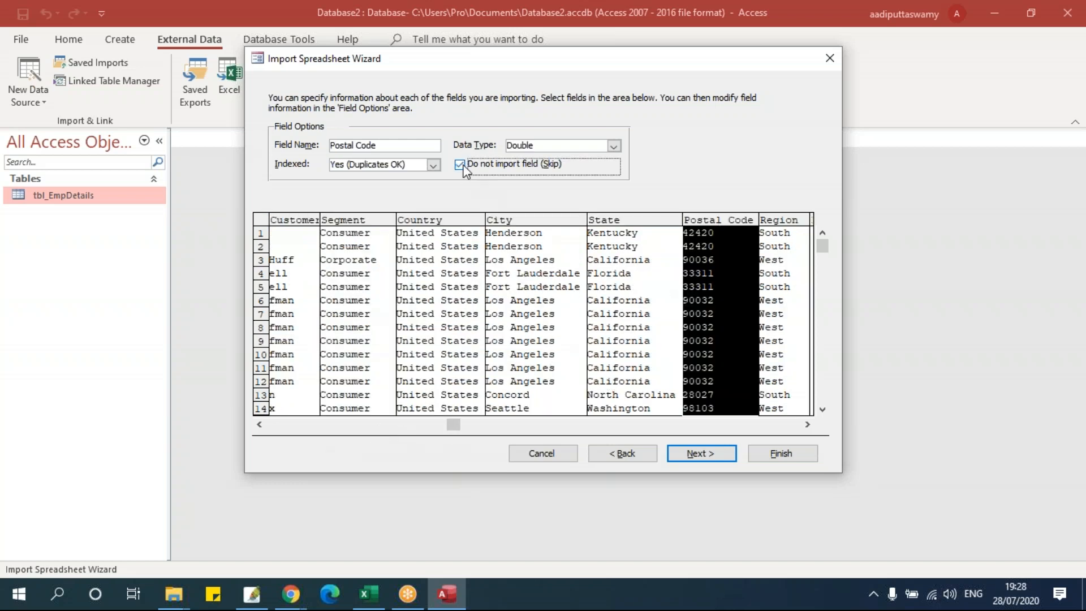
pyautogui.click(799, 426)
pyautogui.click(602, 236)
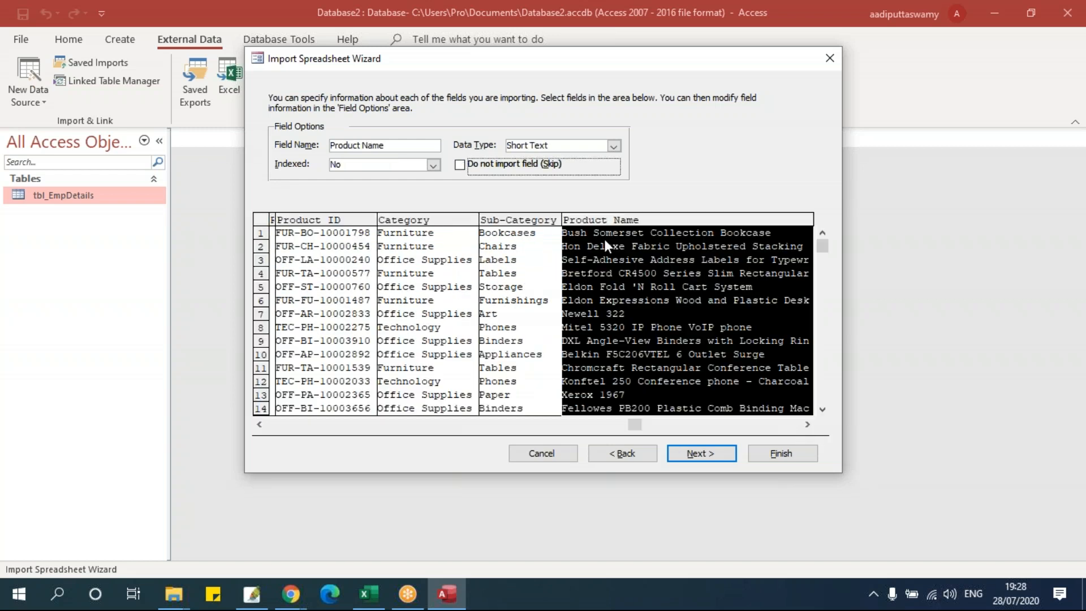
pyautogui.click(460, 166)
# - Scroll back through the preview and advance to the primary key step
pyautogui.click(695, 425)
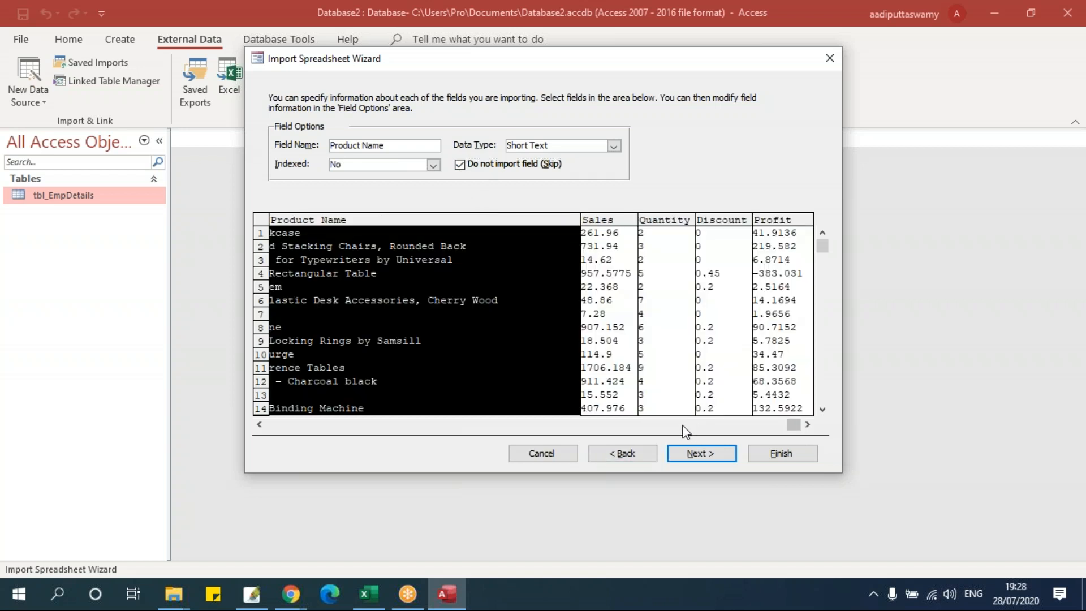
pyautogui.moveTo(797, 425); pyautogui.dragTo(273, 426)
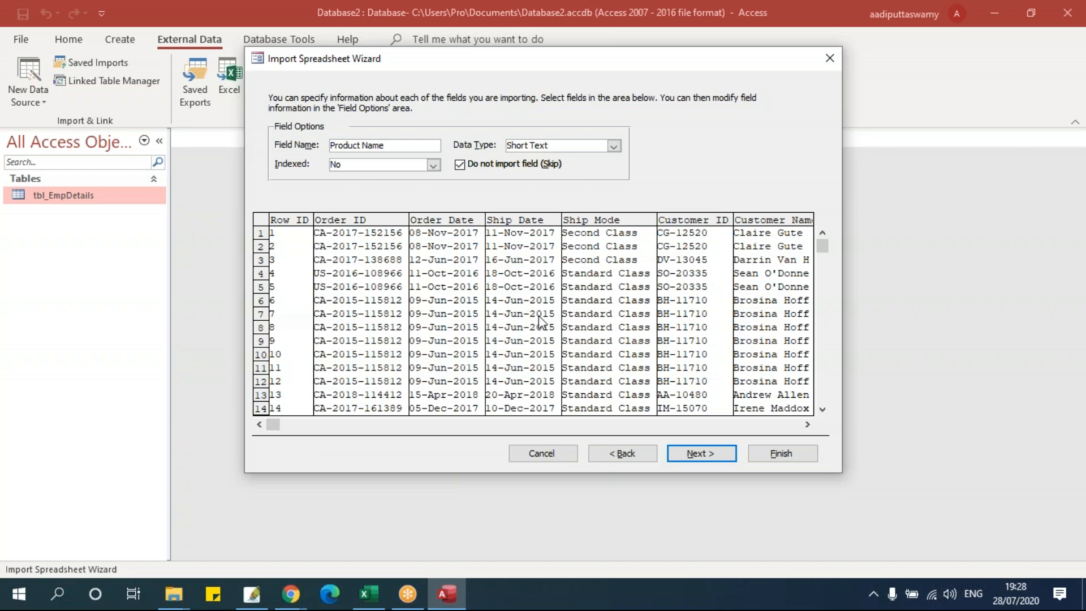
pyautogui.click(704, 453)
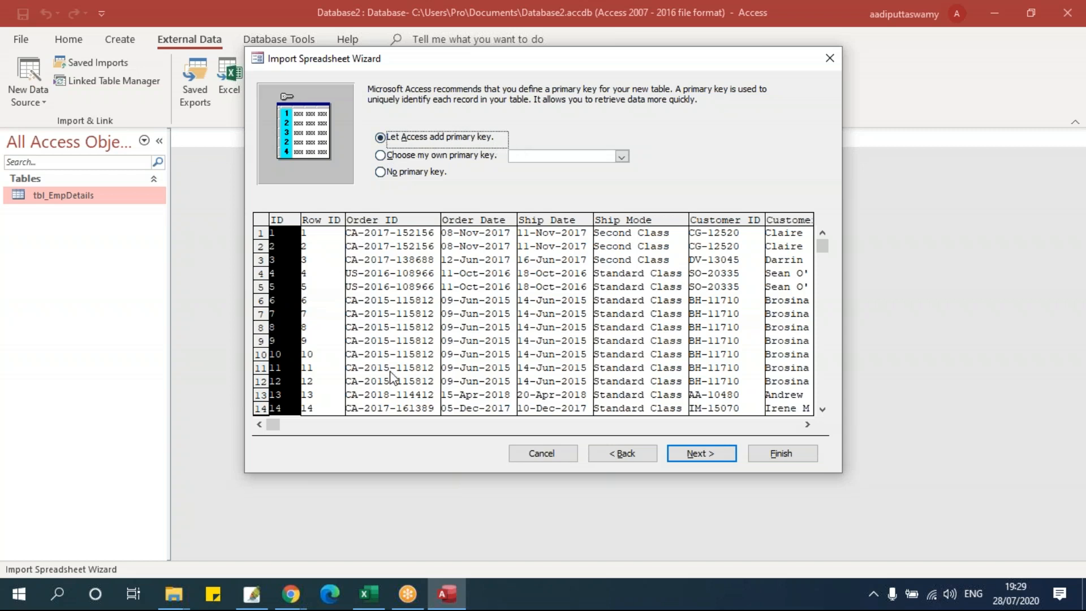
# - Try Row ID as the primary key, then switch to no primary key and continue to table naming
pyautogui.click(329, 219)
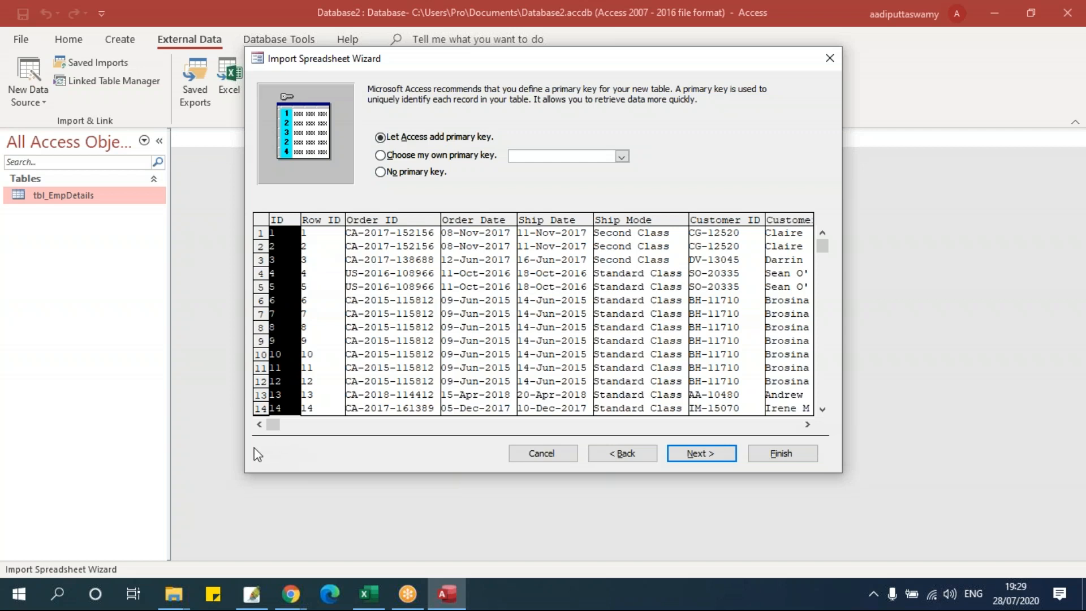
pyautogui.click(828, 303)
pyautogui.moveTo(824, 295); pyautogui.dragTo(824, 237)
pyautogui.click(407, 158)
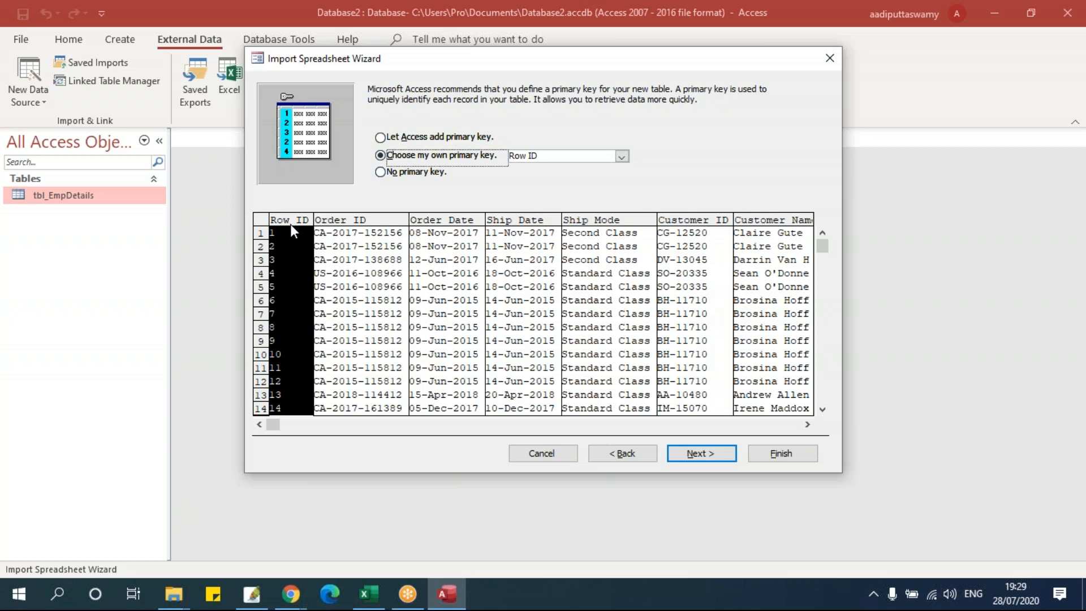
pyautogui.click(622, 157)
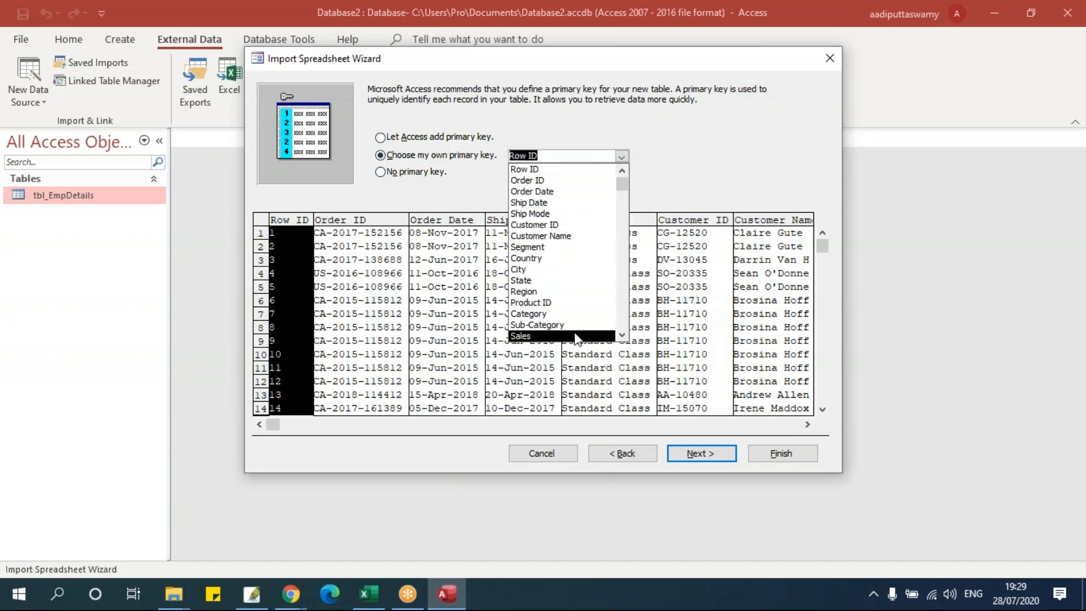
pyautogui.click(585, 170)
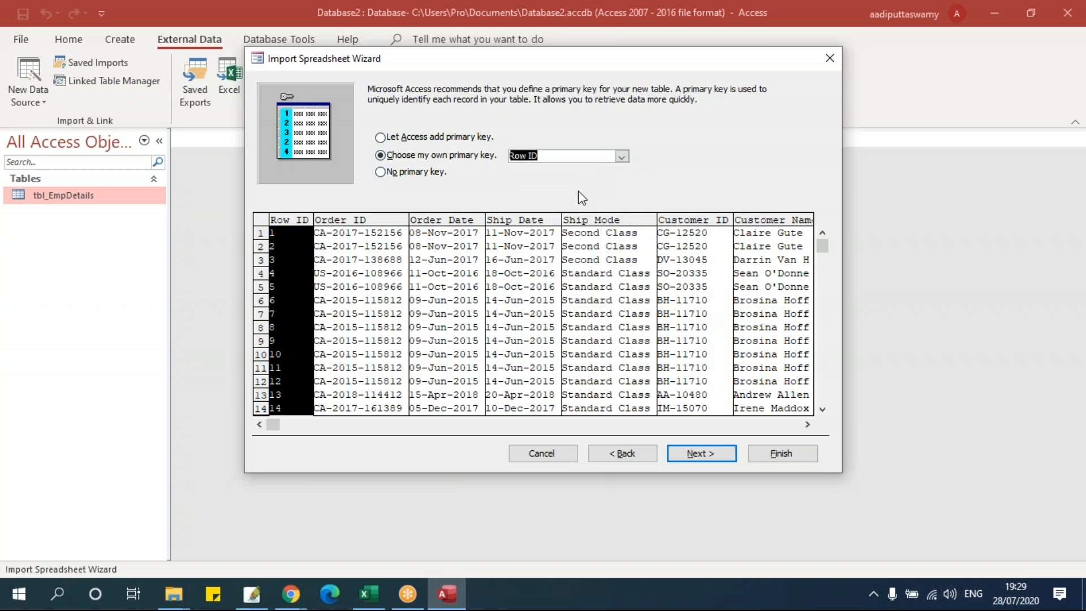
pyautogui.click(429, 173)
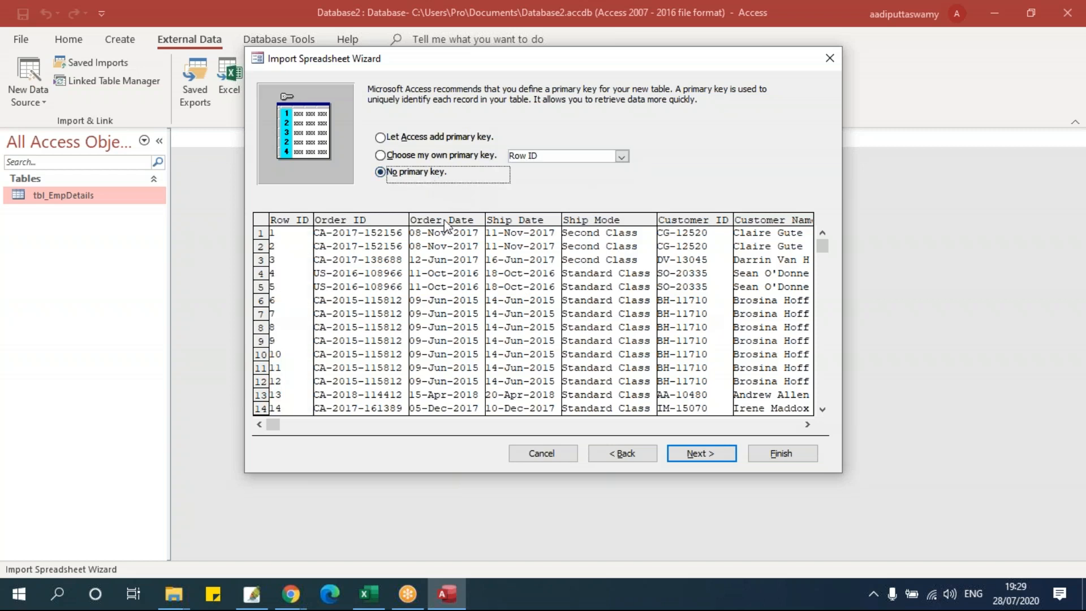
pyautogui.click(702, 454)
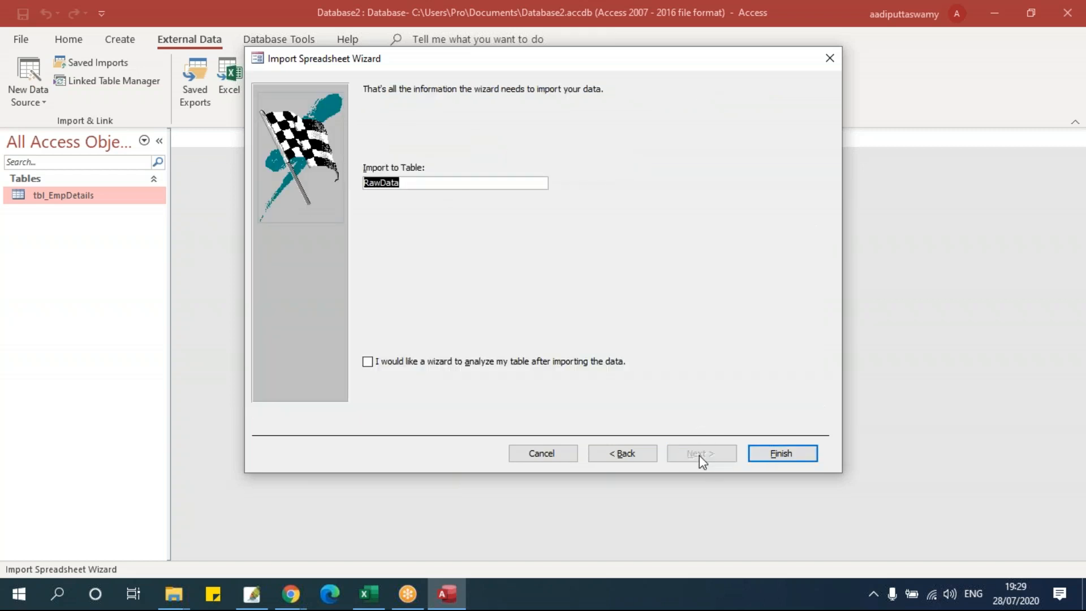
# - Keep the table name RawData, finish without saving import steps, and open RawData's 9994 records
pyautogui.click(444, 181)
pyautogui.doubleClick(409, 184)
pyautogui.moveTo(456, 186); pyautogui.dragTo(363, 184)
pyautogui.click(783, 450)
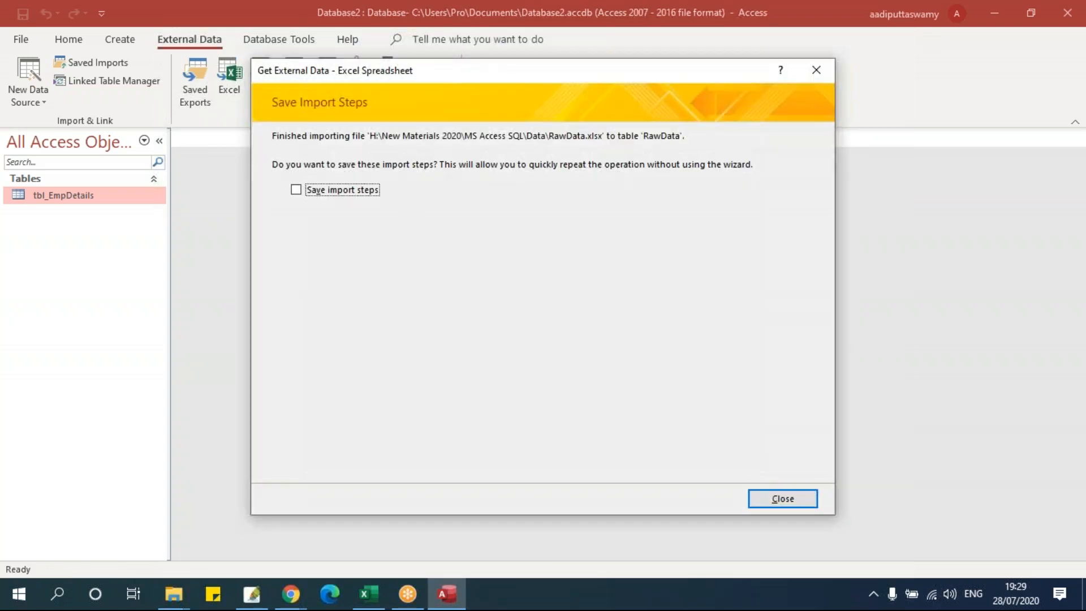
pyautogui.click(787, 505)
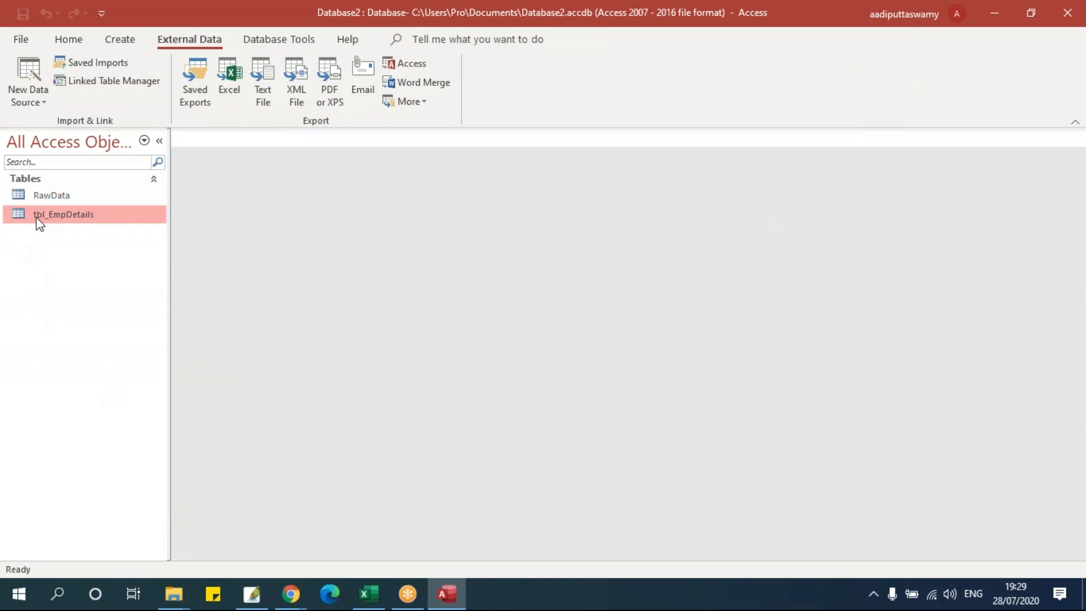
pyautogui.doubleClick(72, 194)
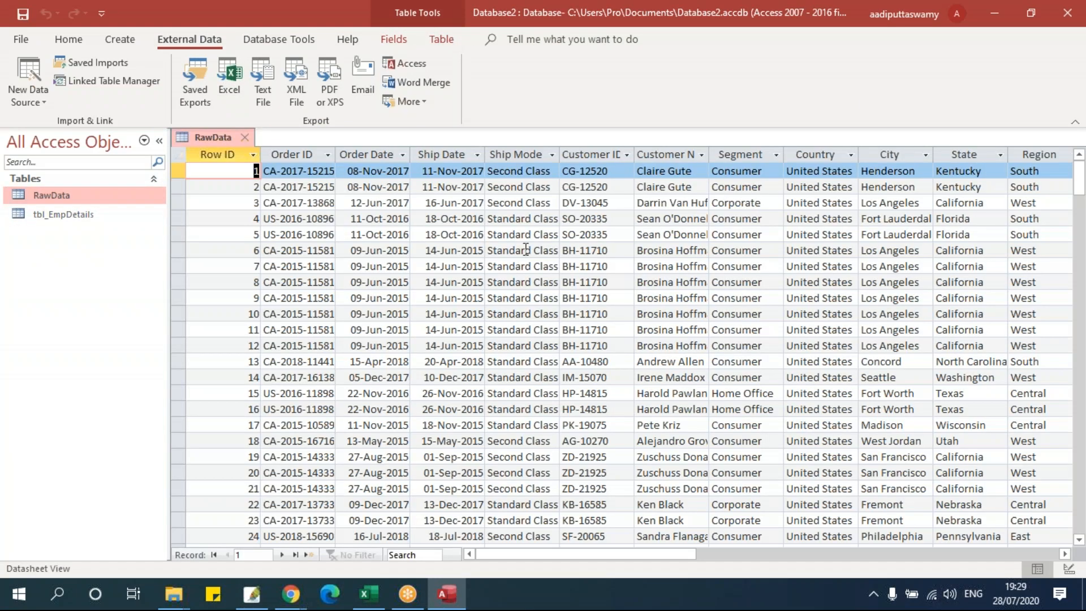
pyautogui.moveTo(650, 557); pyautogui.dragTo(617, 556)
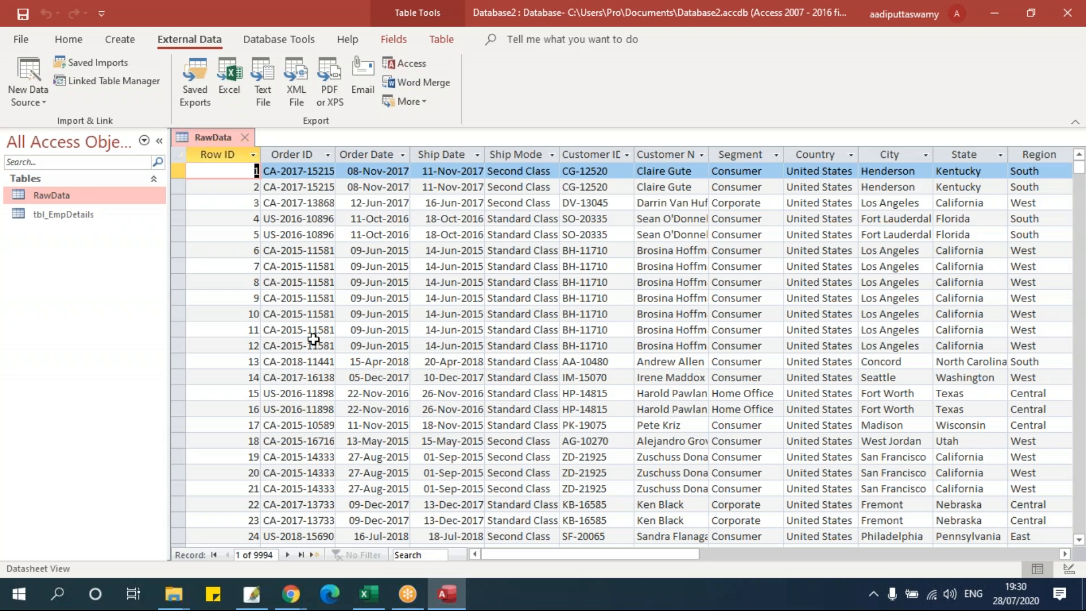
# - Review RawData's field types in Design View, then close the table
pyautogui.rightClick(220, 137)
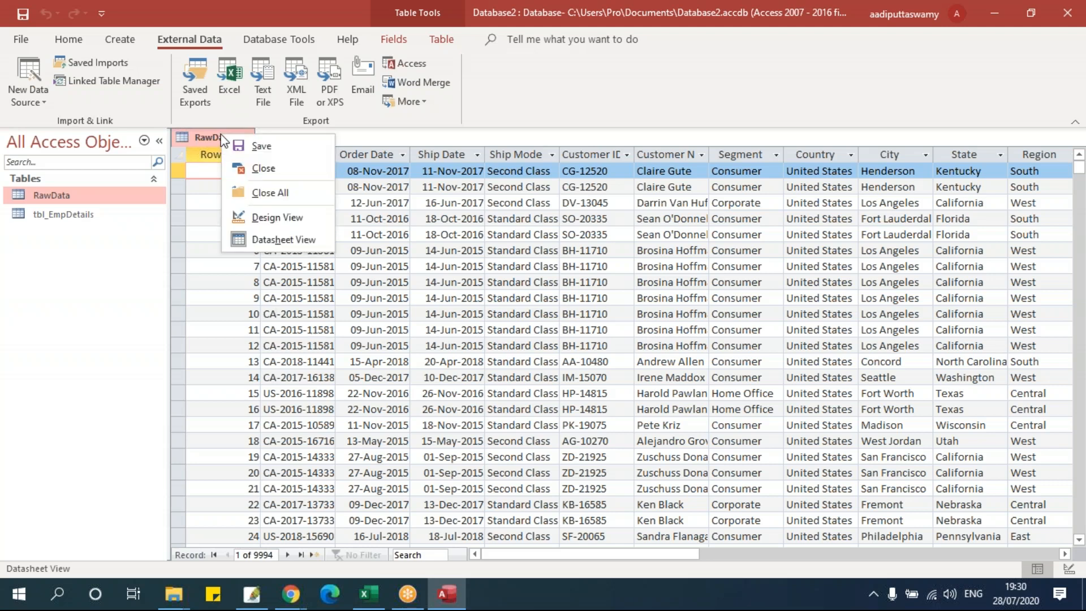
pyautogui.click(266, 217)
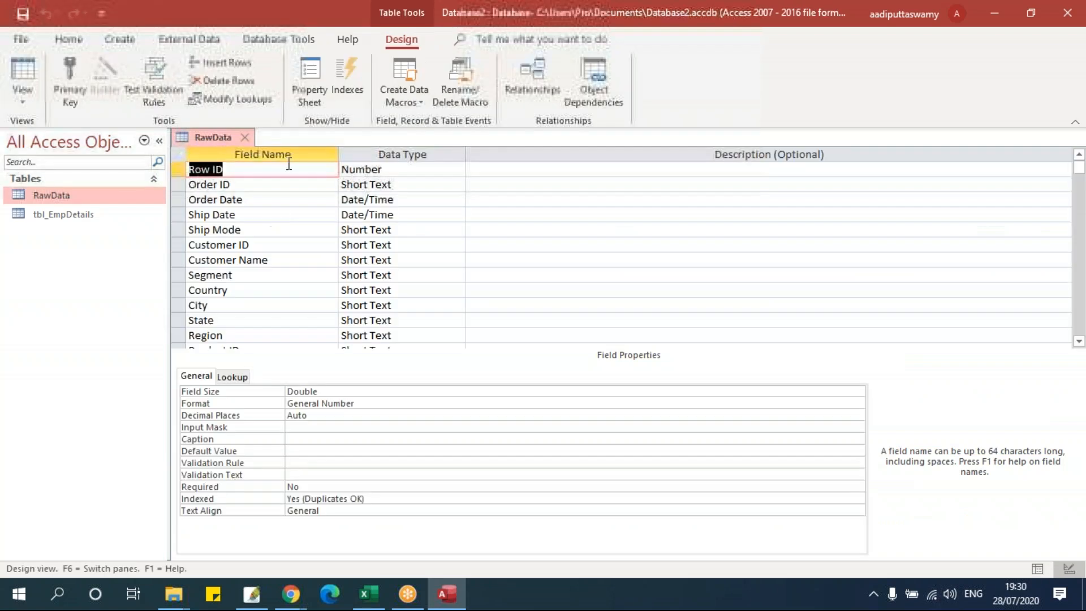
pyautogui.scroll(-7, 249, 294)
pyautogui.scroll(7, 250, 293)
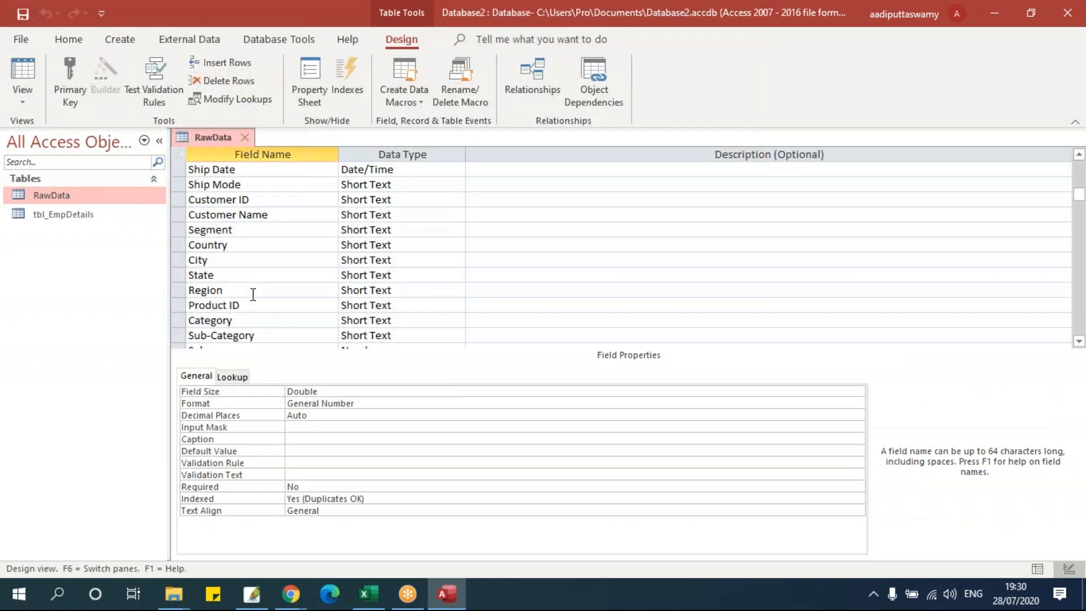
pyautogui.scroll(-4, 389, 279)
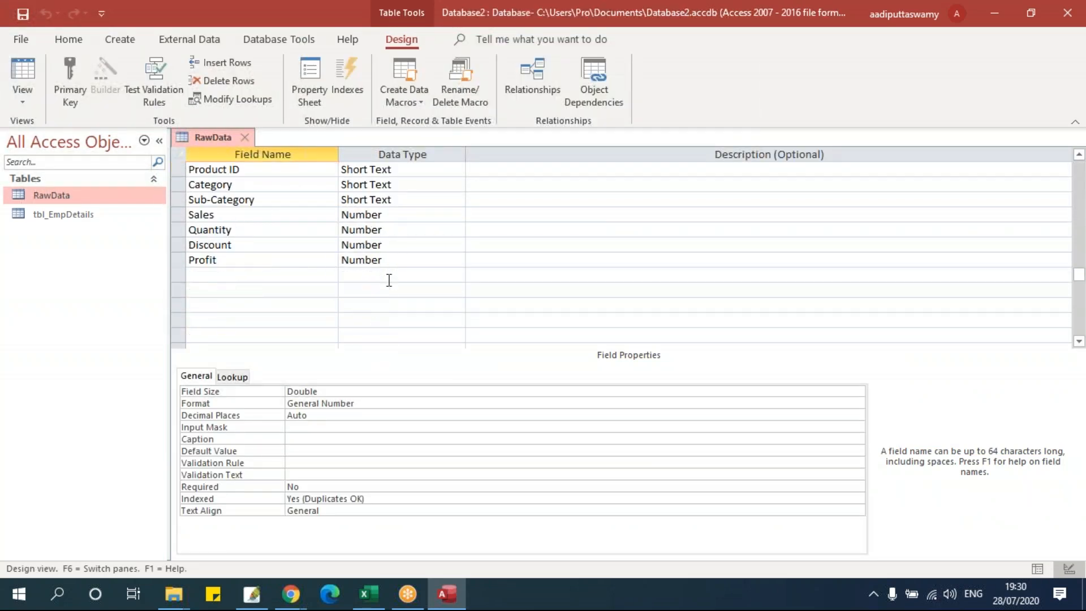
pyautogui.scroll(4, 389, 280)
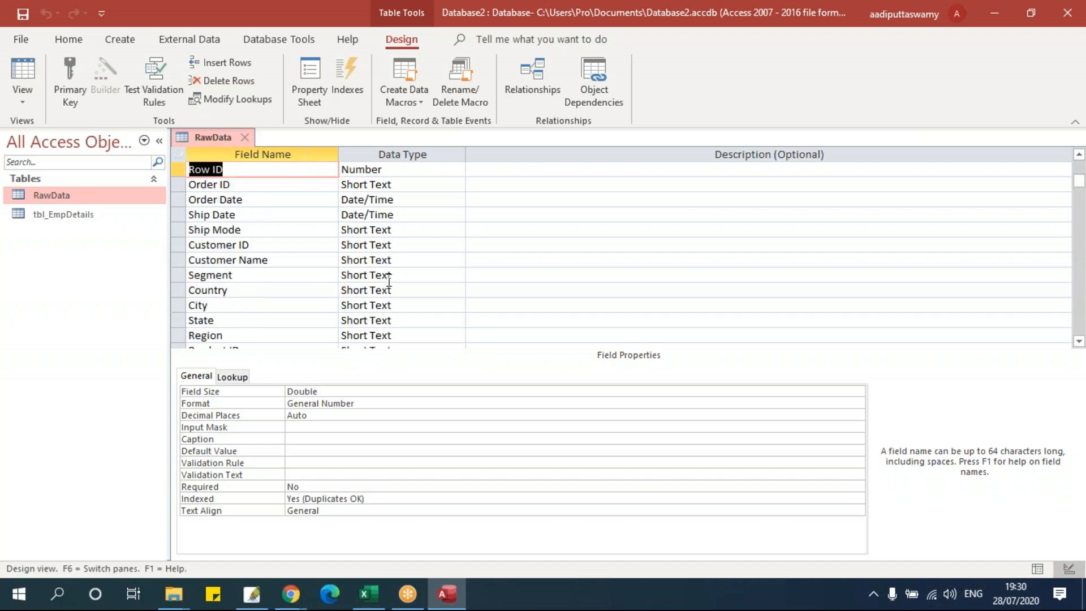
pyautogui.click(247, 136)
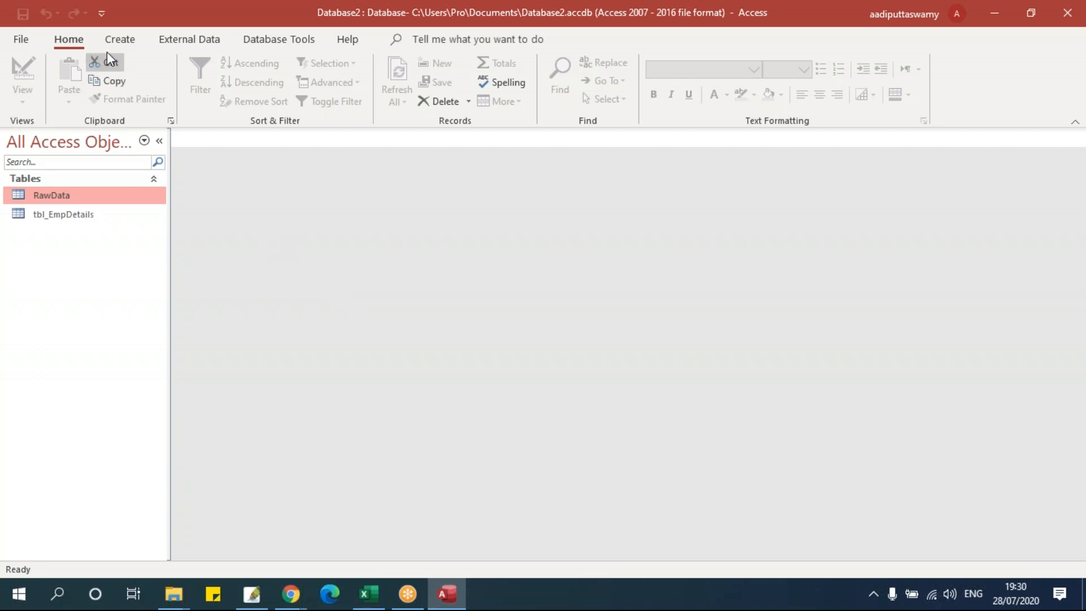
# - Start a new Excel spreadsheet import from External Data and browse for the source file
pyautogui.click(167, 43)
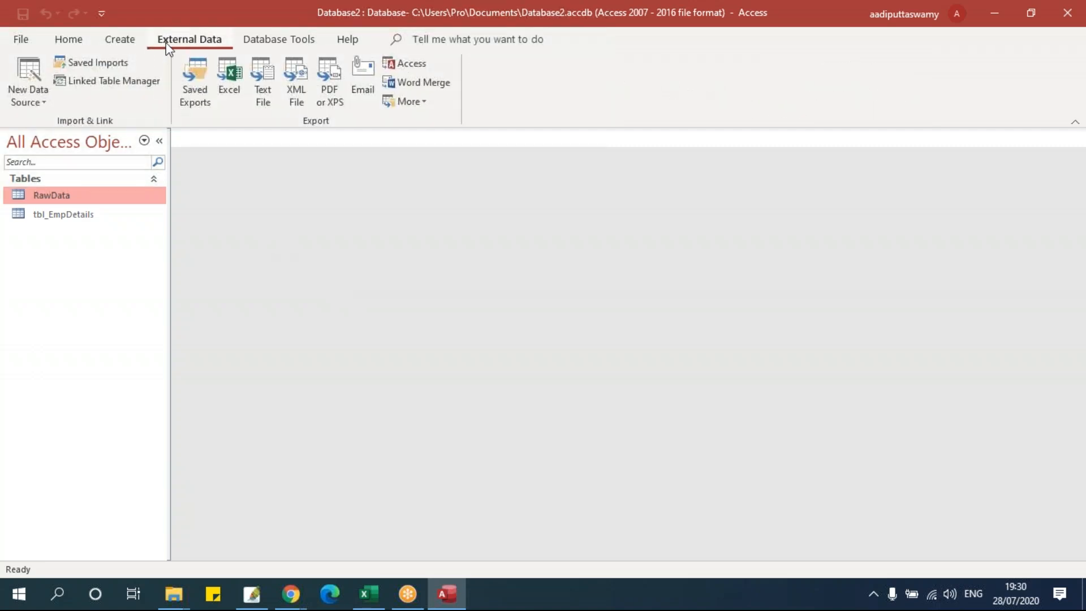
pyautogui.click(31, 95)
pyautogui.moveTo(62, 134)
pyautogui.click(217, 136)
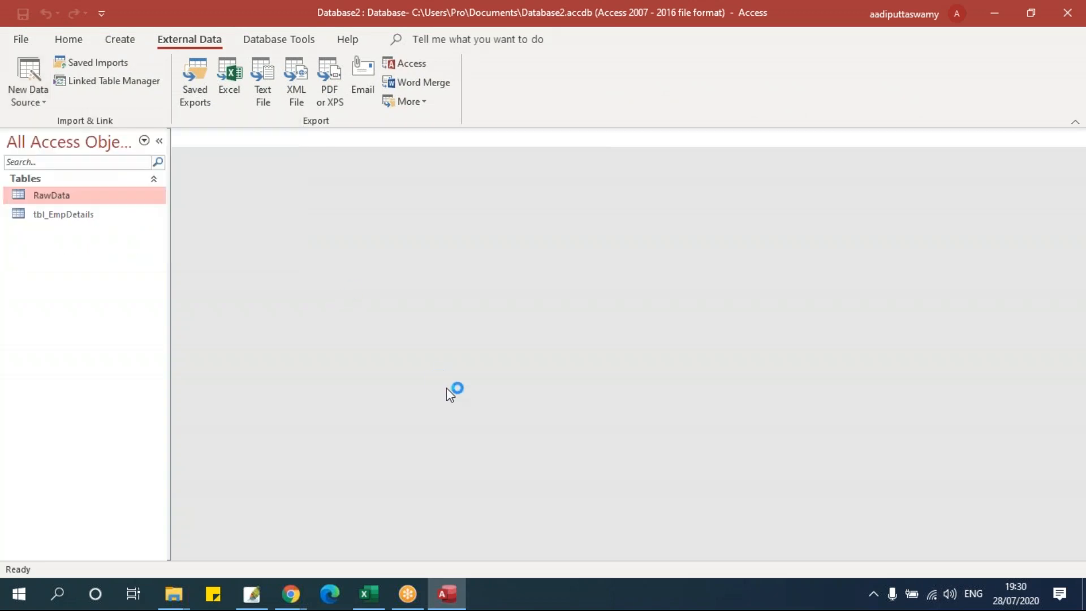
pyautogui.click(790, 185)
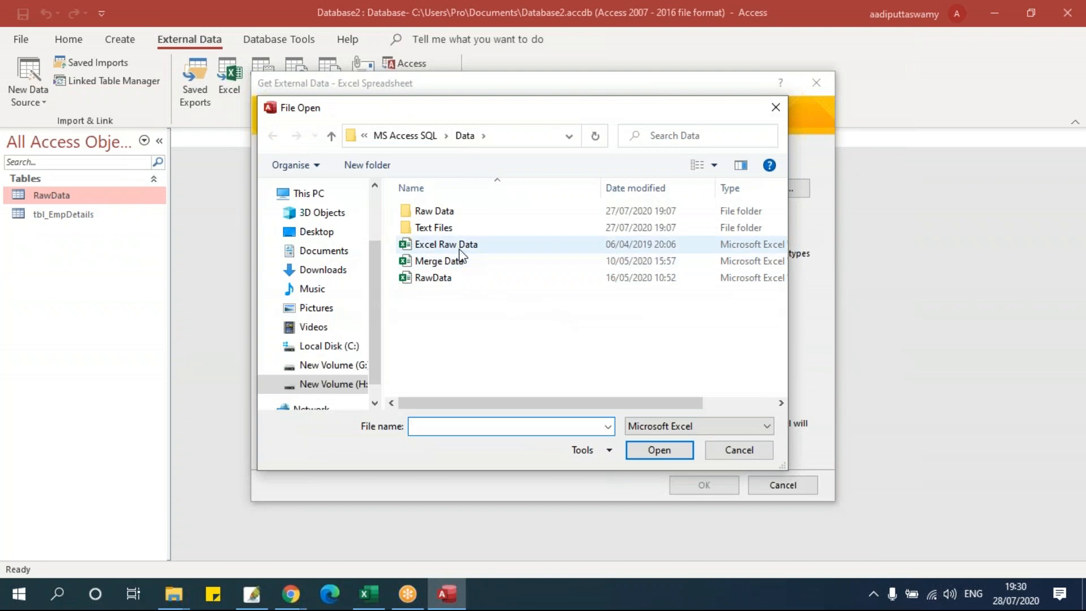
# - Pick Excel Raw Data.xlsx as the source, preview its worksheets, and proceed with the Data sheet
pyautogui.click(462, 247)
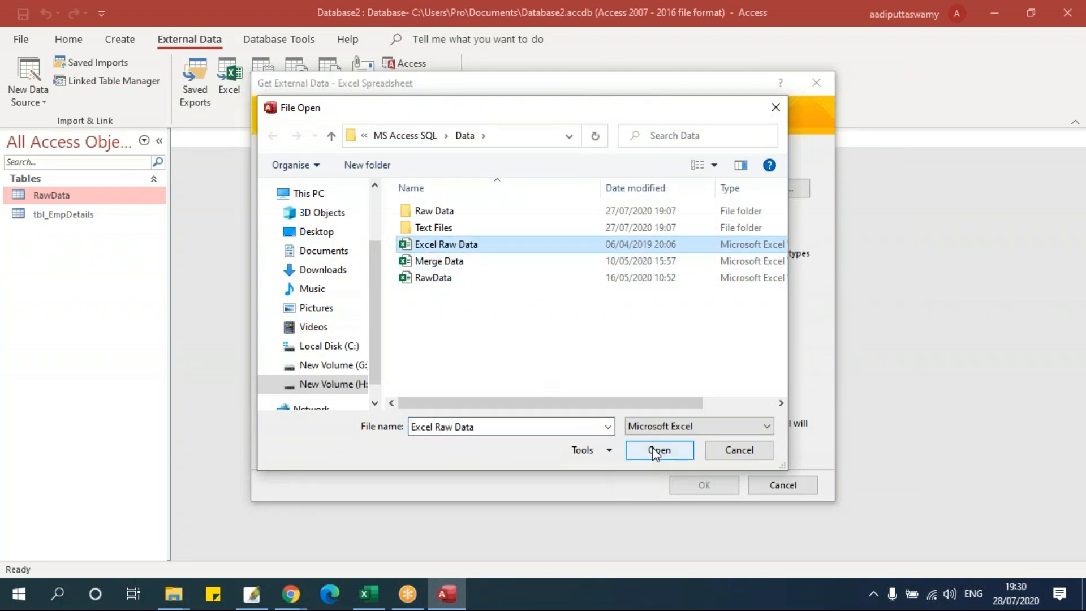
pyautogui.click(658, 450)
pyautogui.click(709, 486)
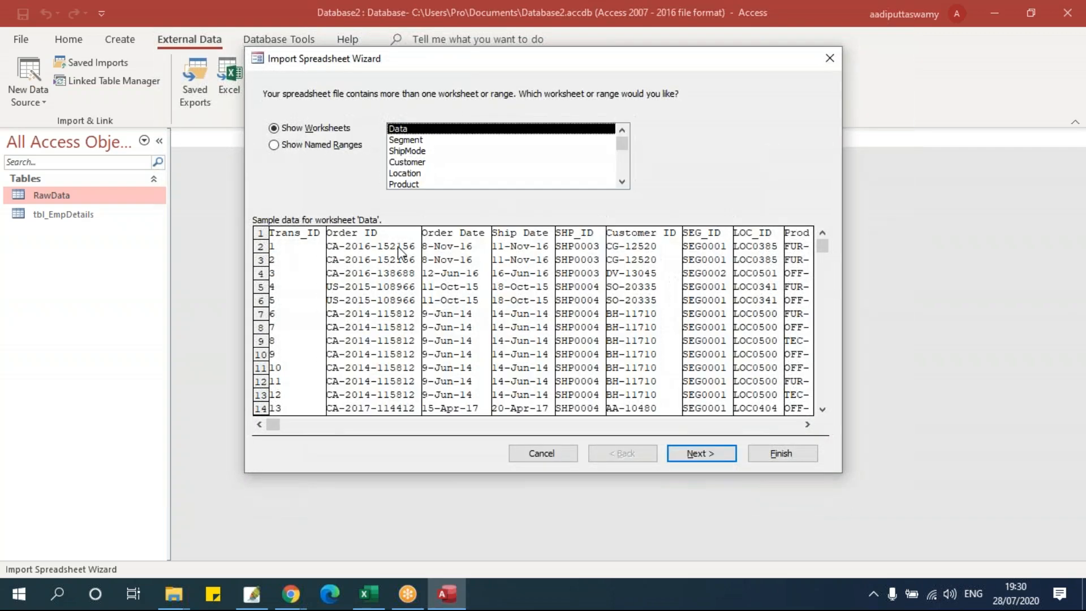
pyautogui.moveTo(415, 146)
pyautogui.mouseDown()
pyautogui.moveTo(412, 187)
pyautogui.moveTo(377, 223)
pyautogui.moveTo(418, 163)
pyautogui.mouseUp()
pyautogui.scroll(1, 419, 170)
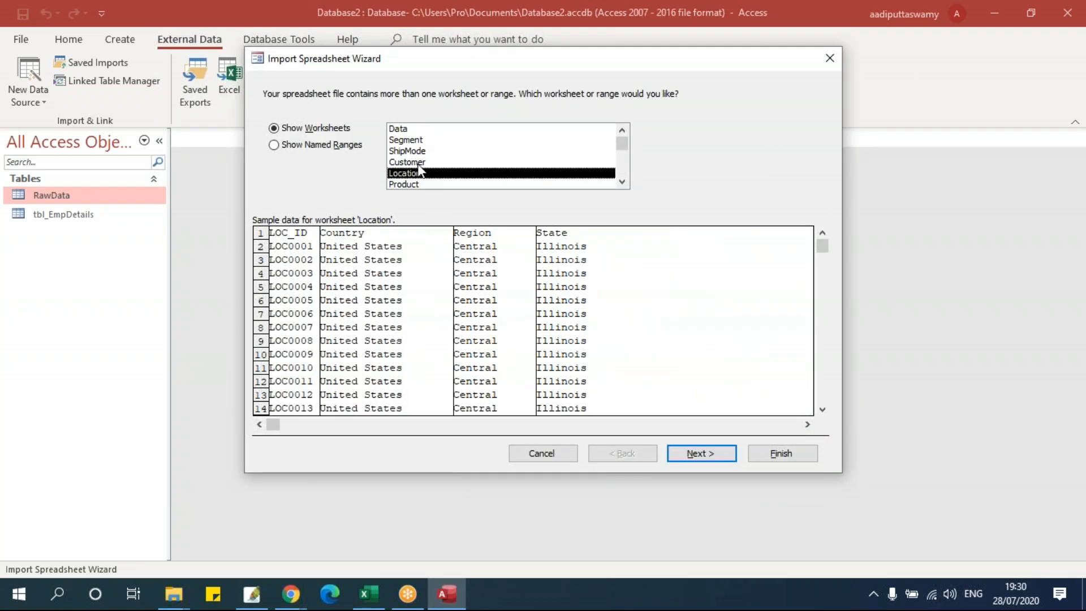
pyautogui.click(415, 140)
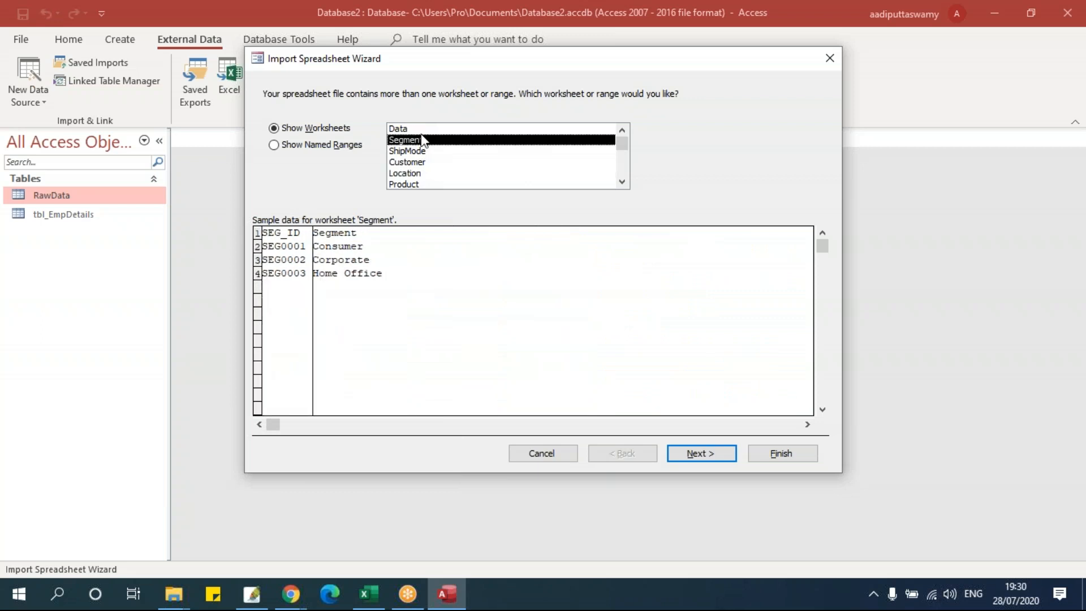
pyautogui.moveTo(418, 145); pyautogui.dragTo(415, 175)
pyautogui.moveTo(415, 132)
pyautogui.mouseDown()
pyautogui.moveTo(419, 147)
pyautogui.moveTo(421, 134)
pyautogui.mouseUp()
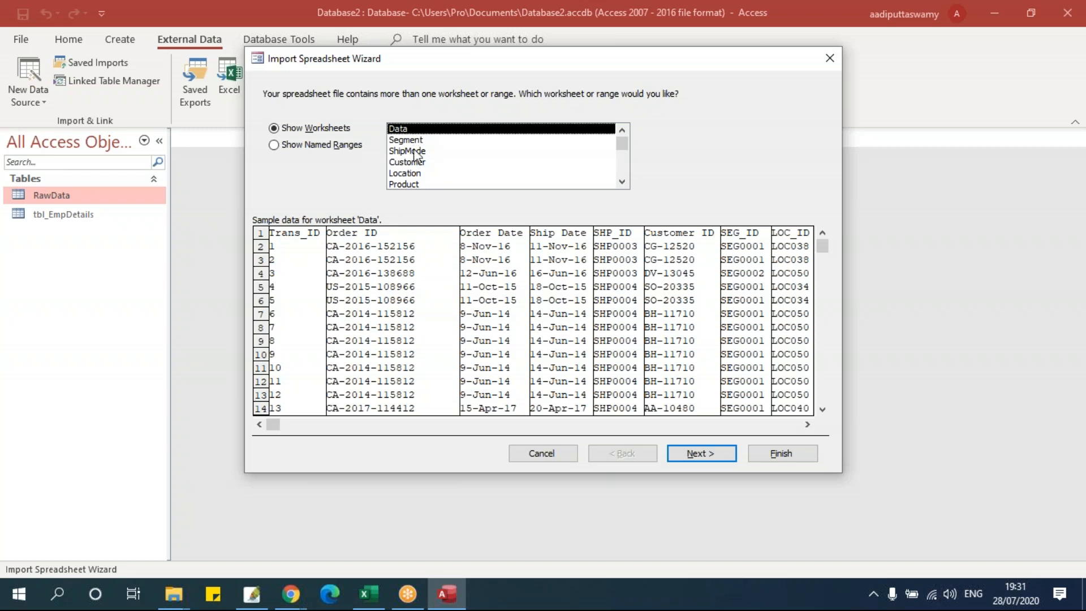
pyautogui.click(697, 455)
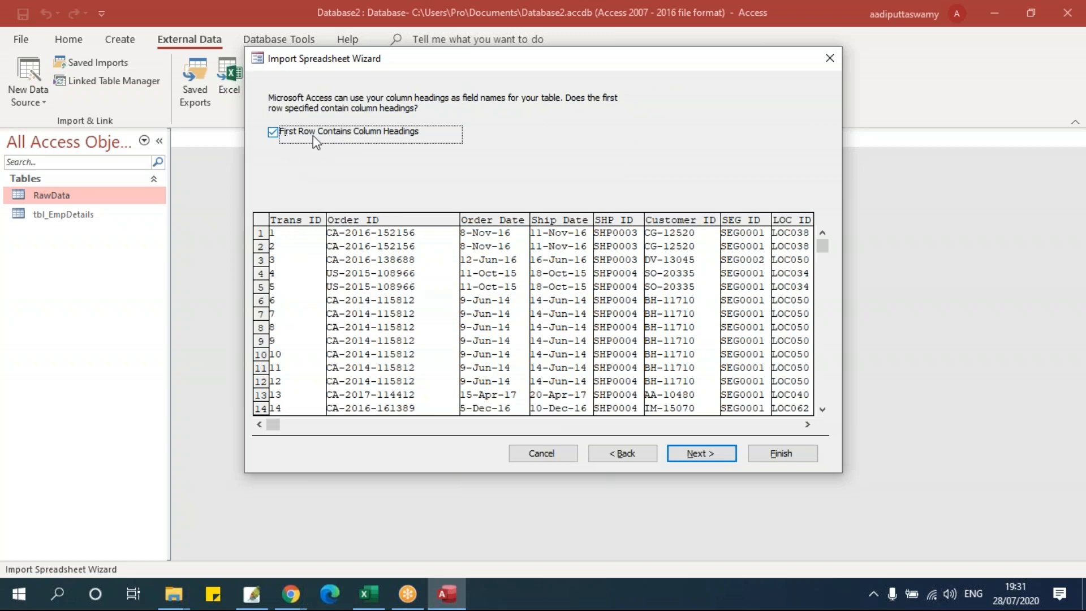
# - Import into a new Data table with no primary key and open its 9994 records
pyautogui.click(690, 454)
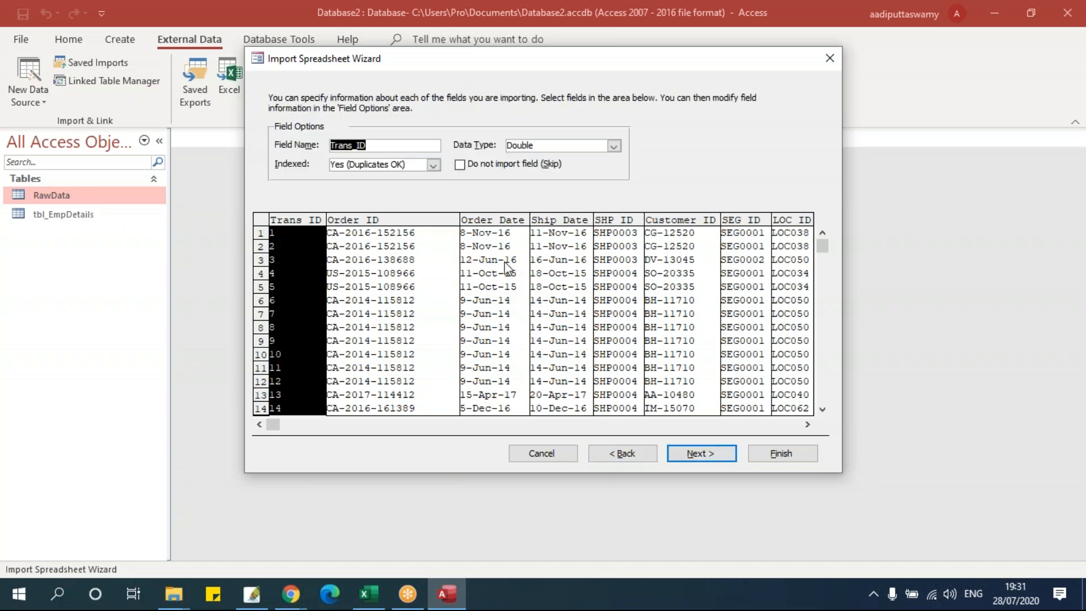
pyautogui.click(692, 455)
pyautogui.click(395, 172)
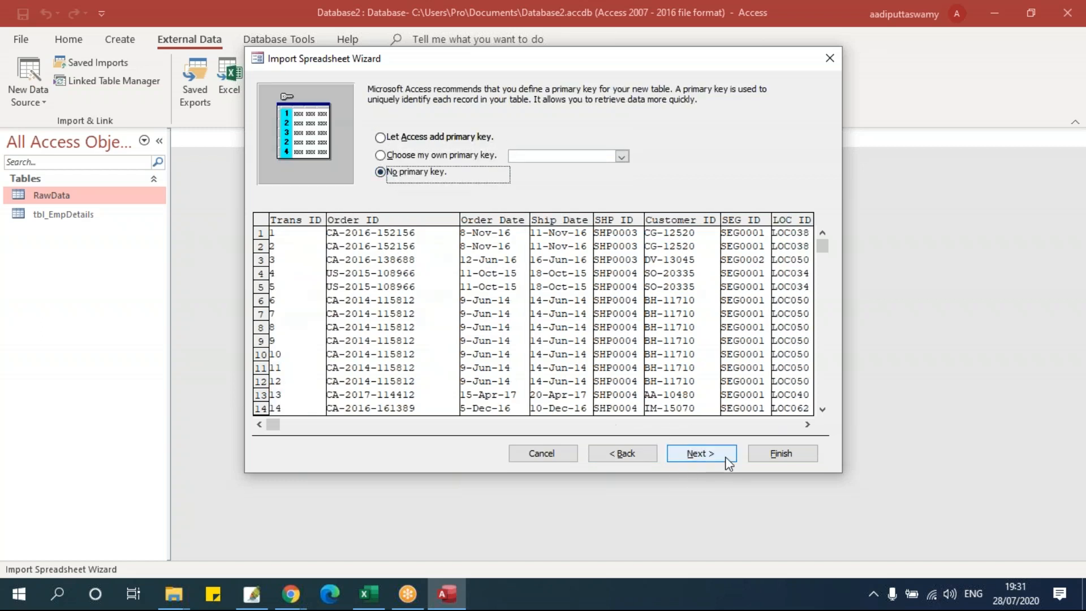
pyautogui.click(696, 454)
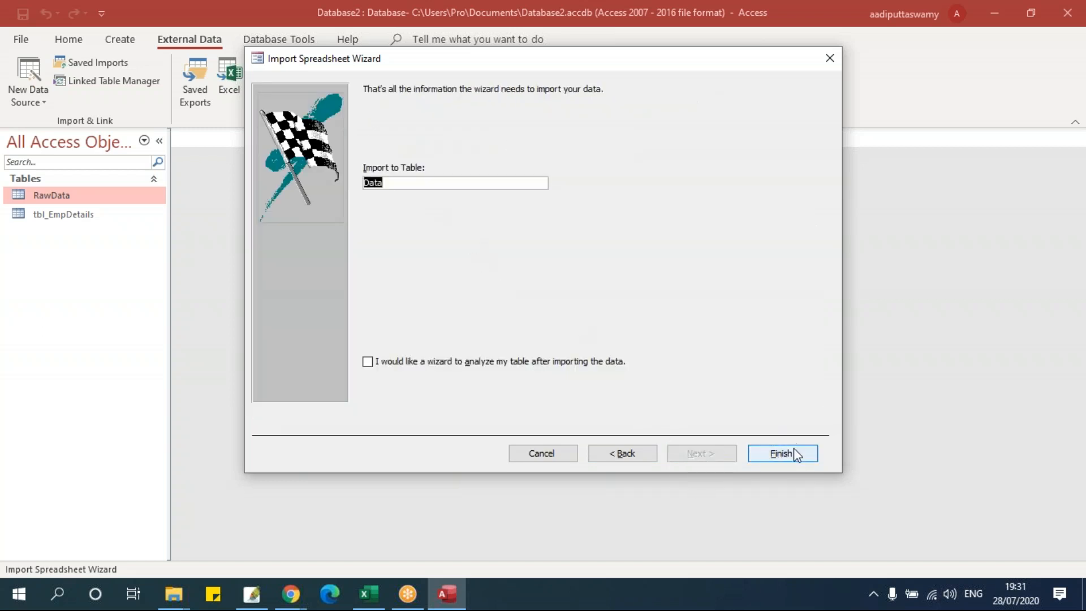
pyautogui.click(814, 453)
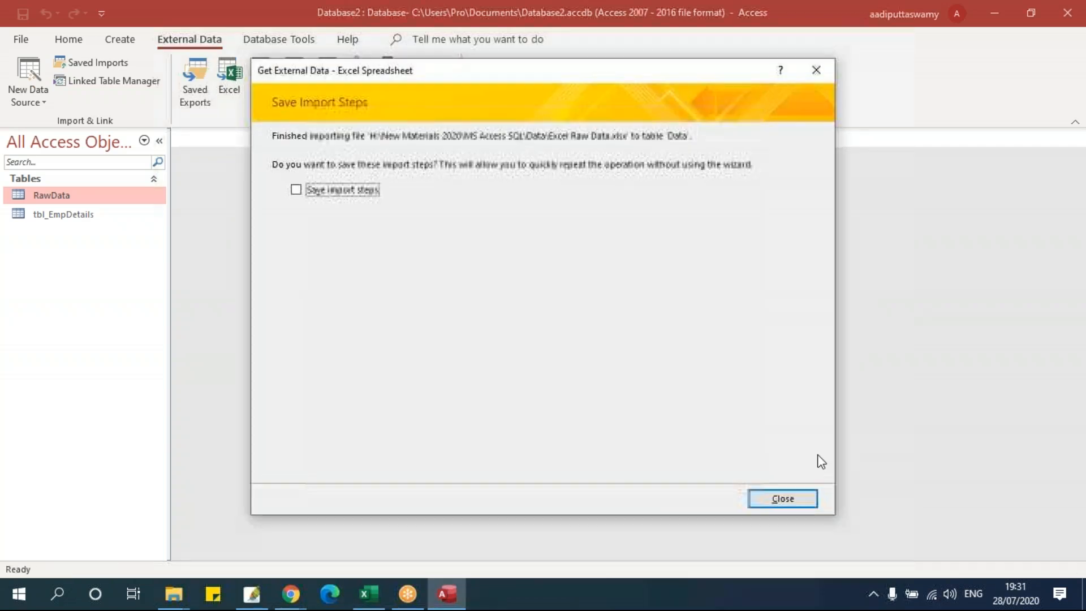
pyautogui.click(783, 498)
pyautogui.doubleClick(82, 201)
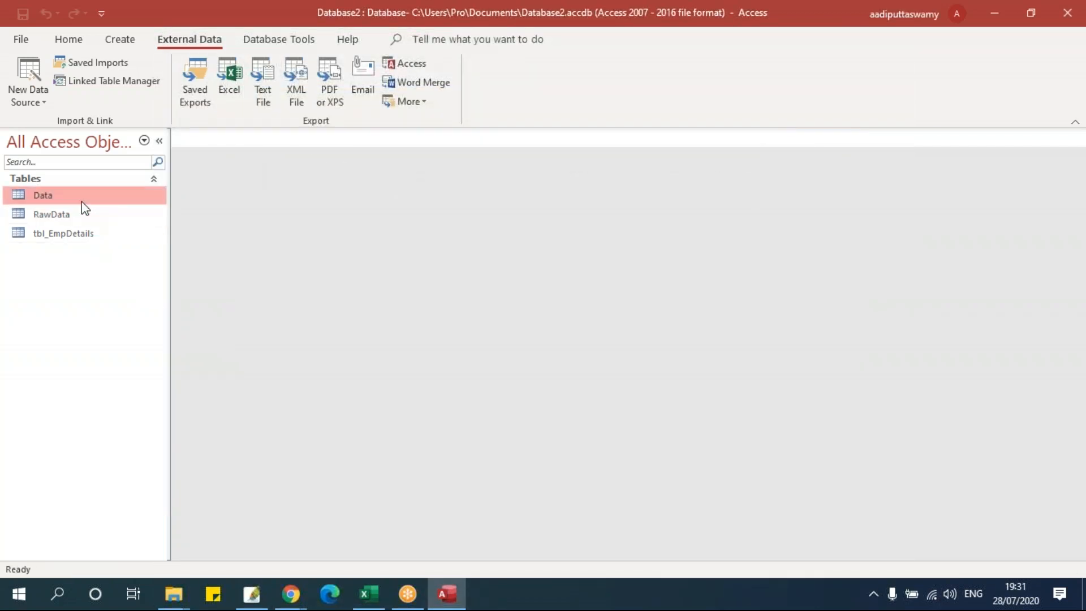
pyautogui.click(755, 551)
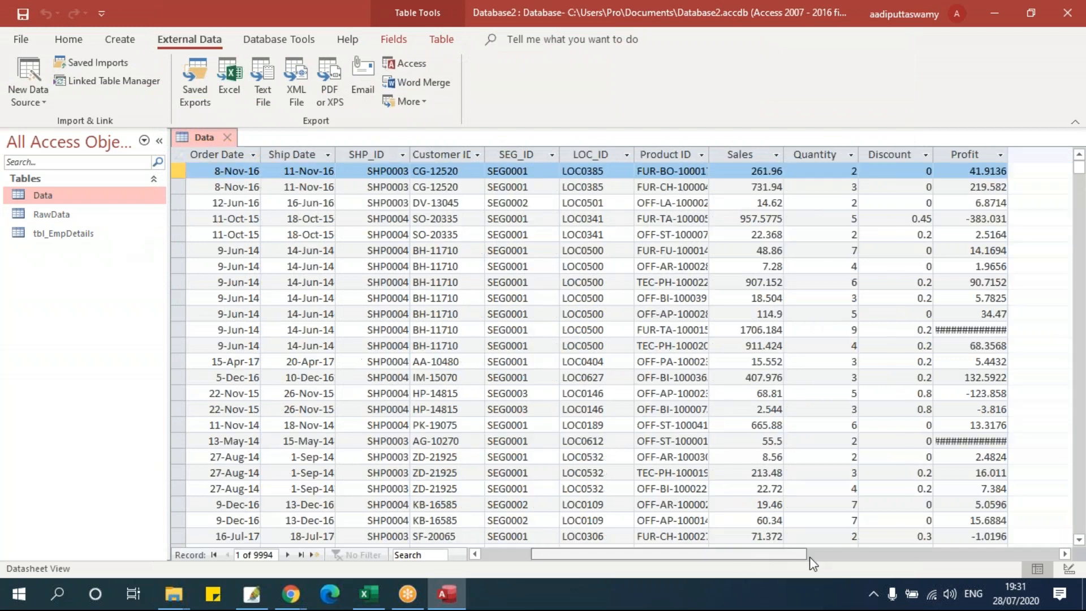
pyautogui.moveTo(809, 558); pyautogui.dragTo(654, 561)
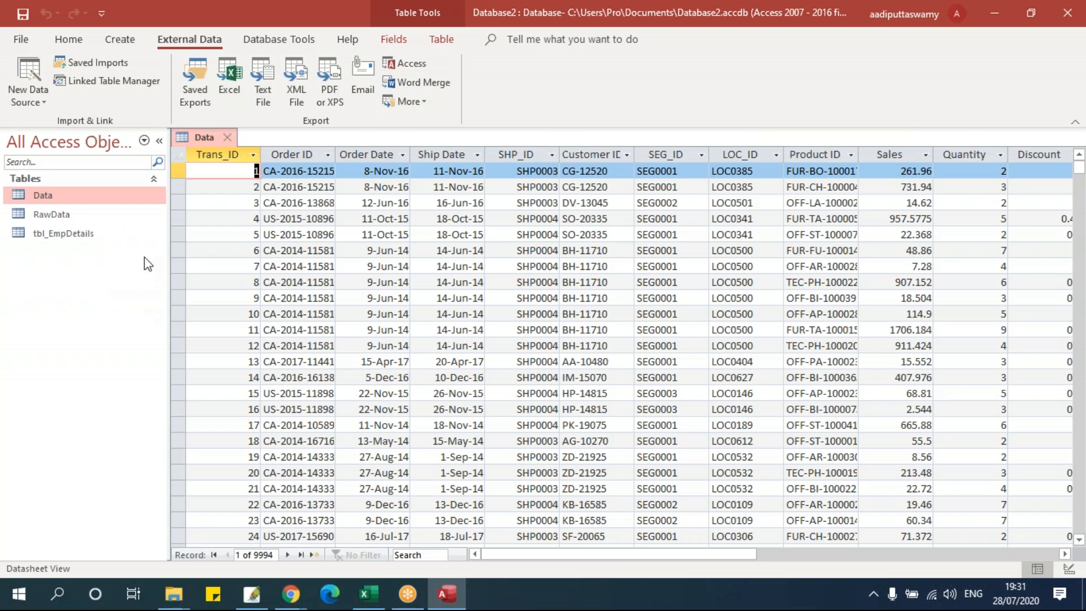
# - Start another Excel import from Excel Raw Data into a new table
pyautogui.click(25, 105)
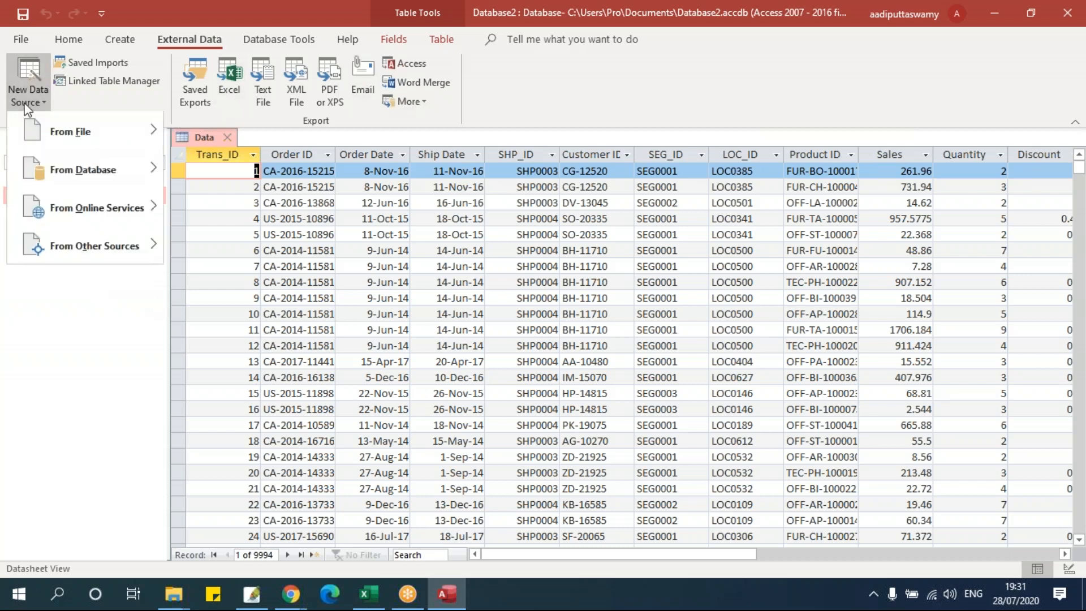
pyautogui.moveTo(39, 128)
pyautogui.click(214, 138)
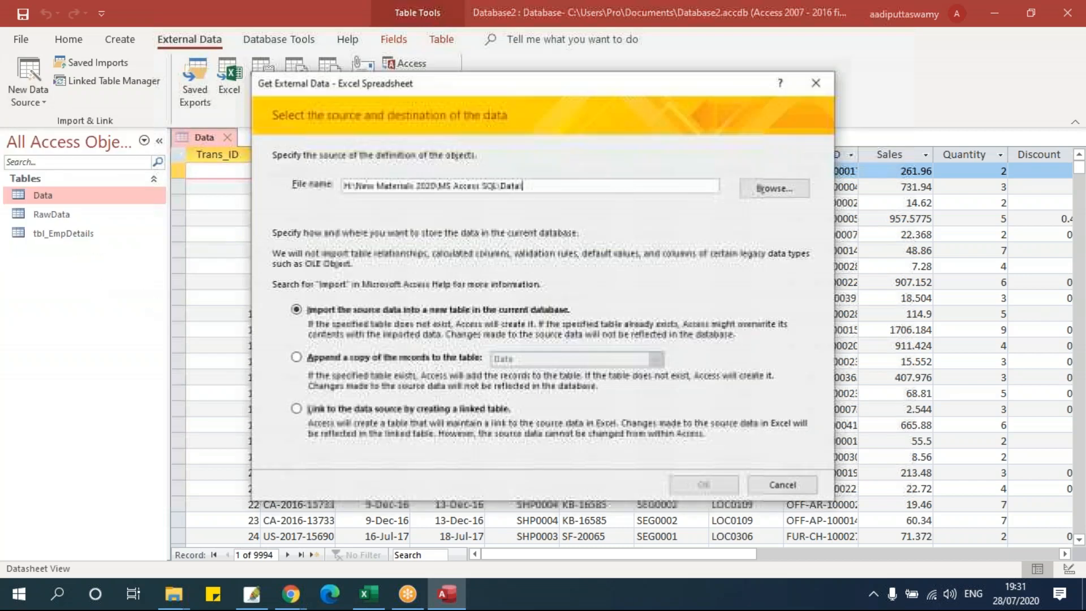
pyautogui.click(746, 192)
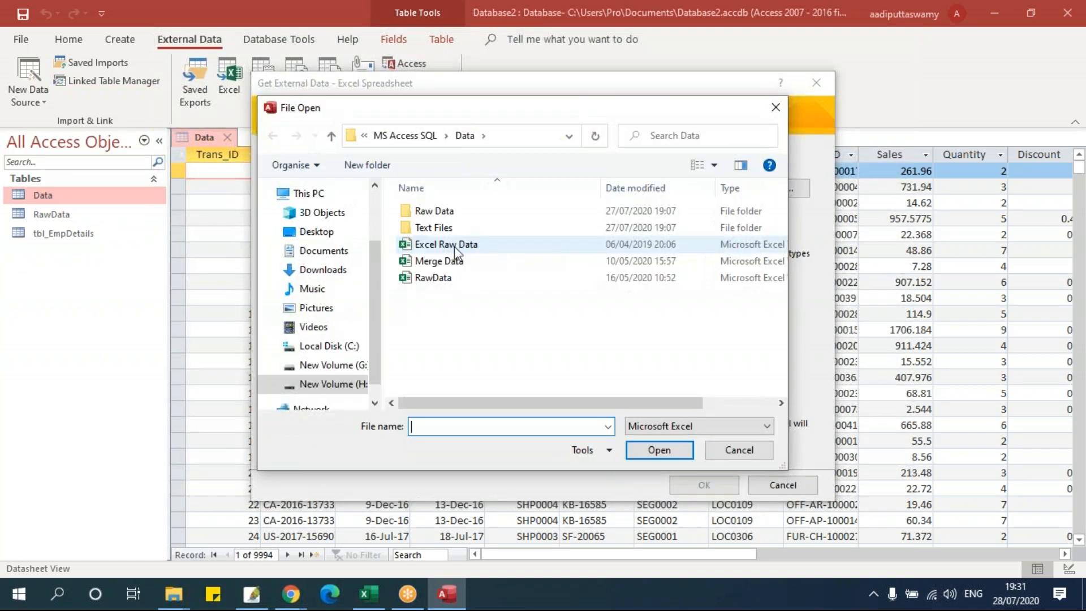
pyautogui.click(446, 244)
pyautogui.click(658, 451)
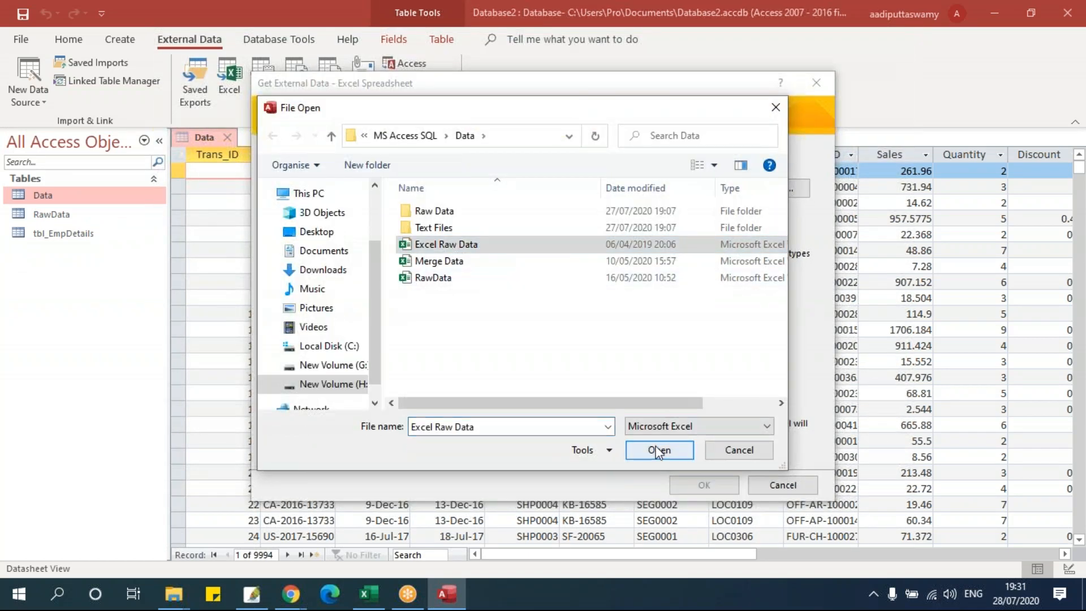
pyautogui.click(704, 485)
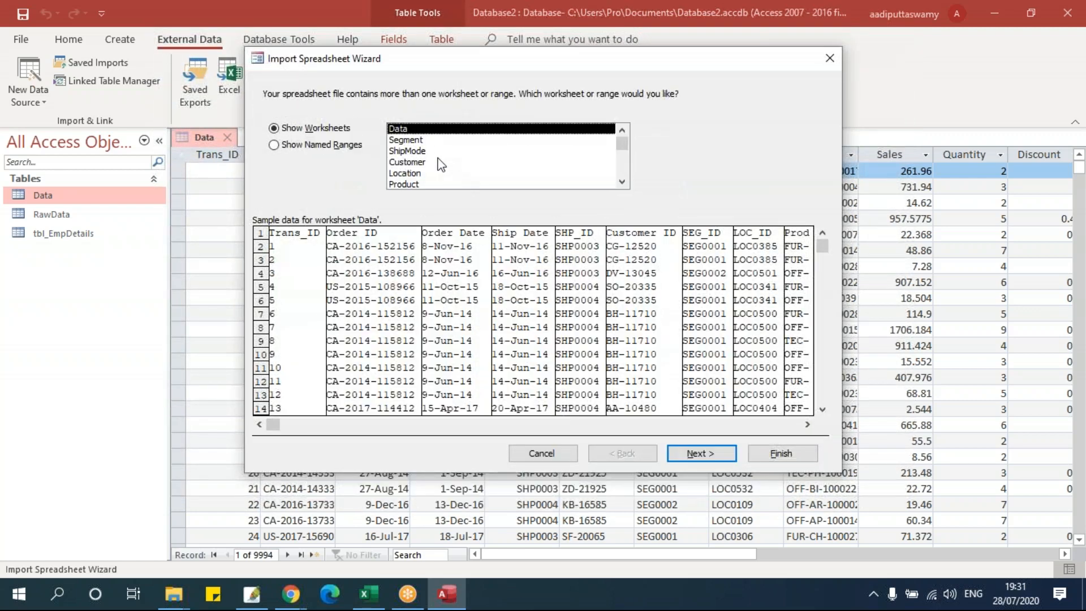
# - Preview the Segment, ShipMode and Customer sheets, then choose ShipMode to import
pyautogui.click(421, 140)
pyautogui.click(424, 150)
pyautogui.click(430, 161)
pyautogui.click(423, 142)
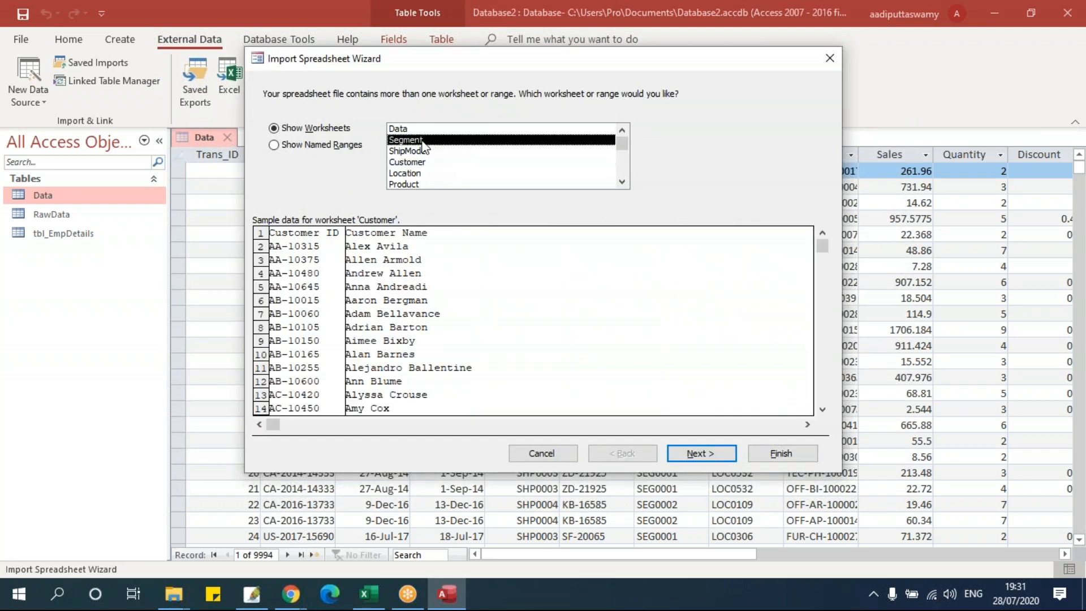
pyautogui.click(424, 150)
pyautogui.click(701, 453)
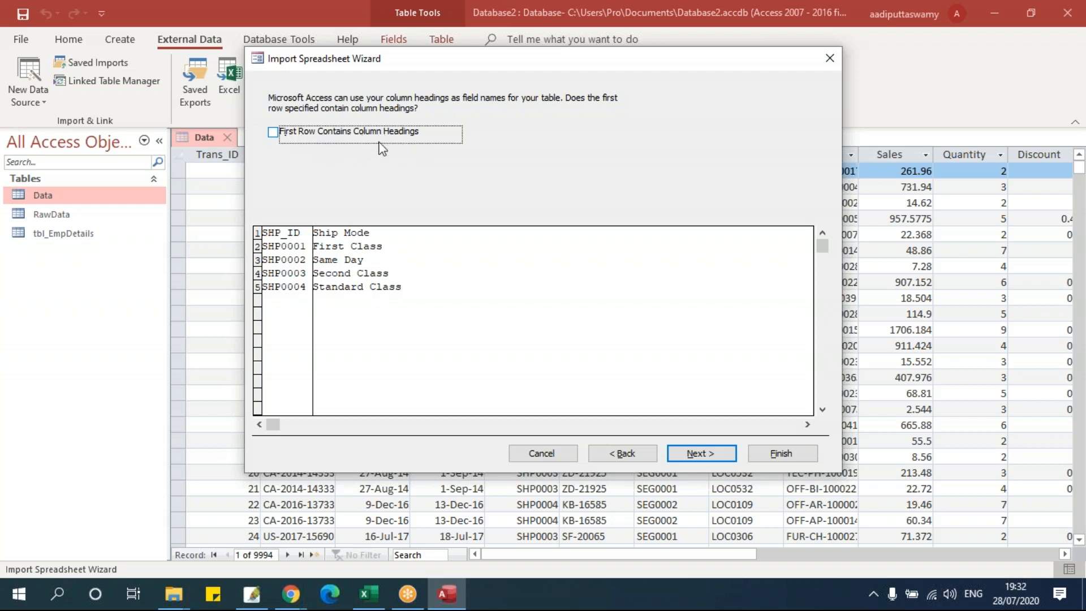
# - Use the first row as column headings, choose no primary key, and finish the ShipMode import
pyautogui.click(289, 231)
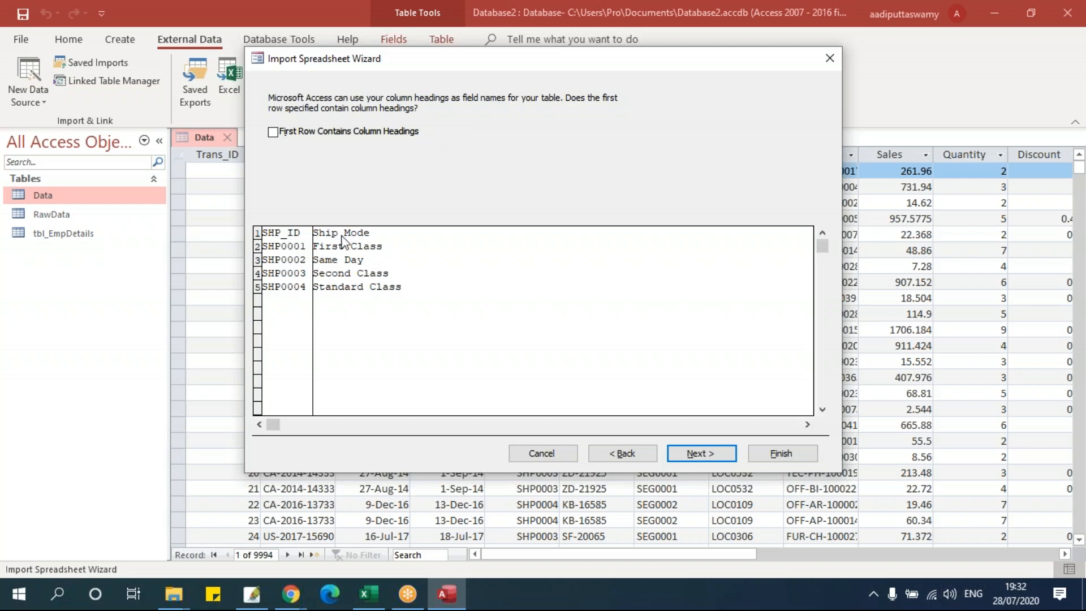
pyautogui.click(678, 453)
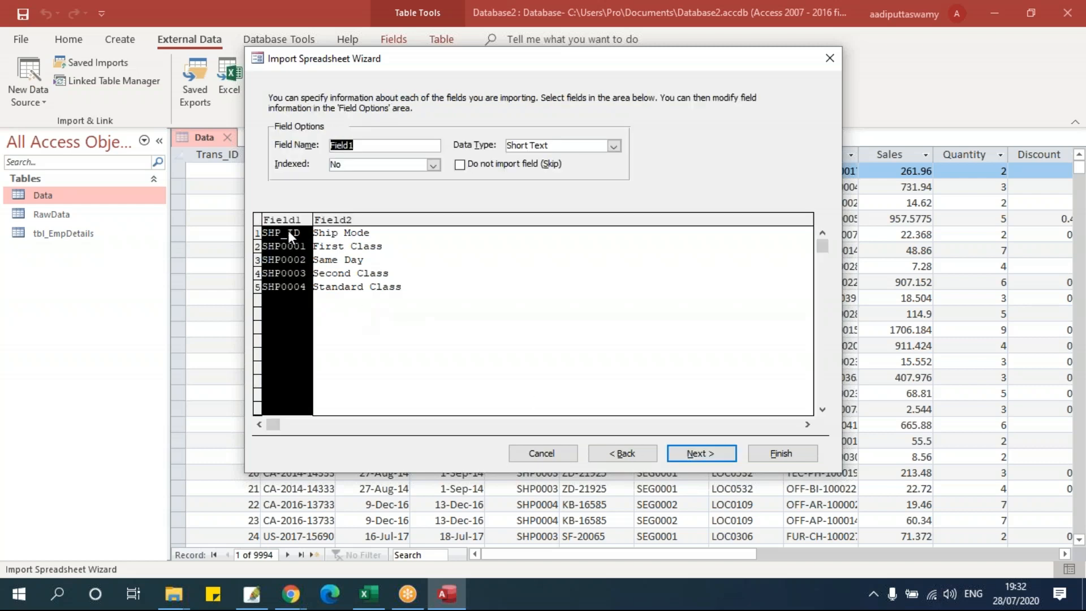
pyautogui.click(345, 242)
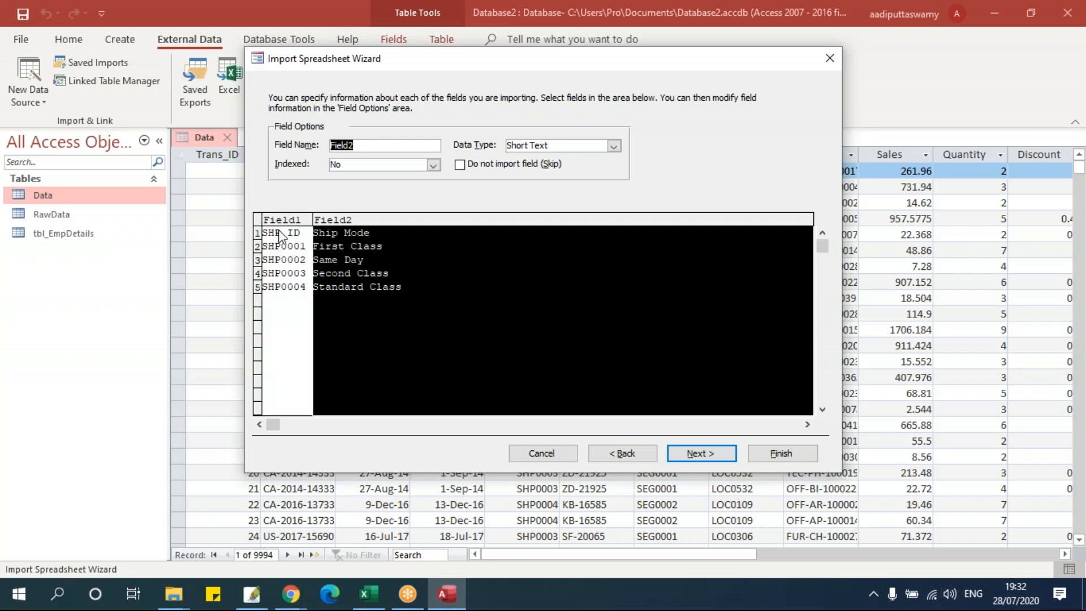
pyautogui.click(611, 452)
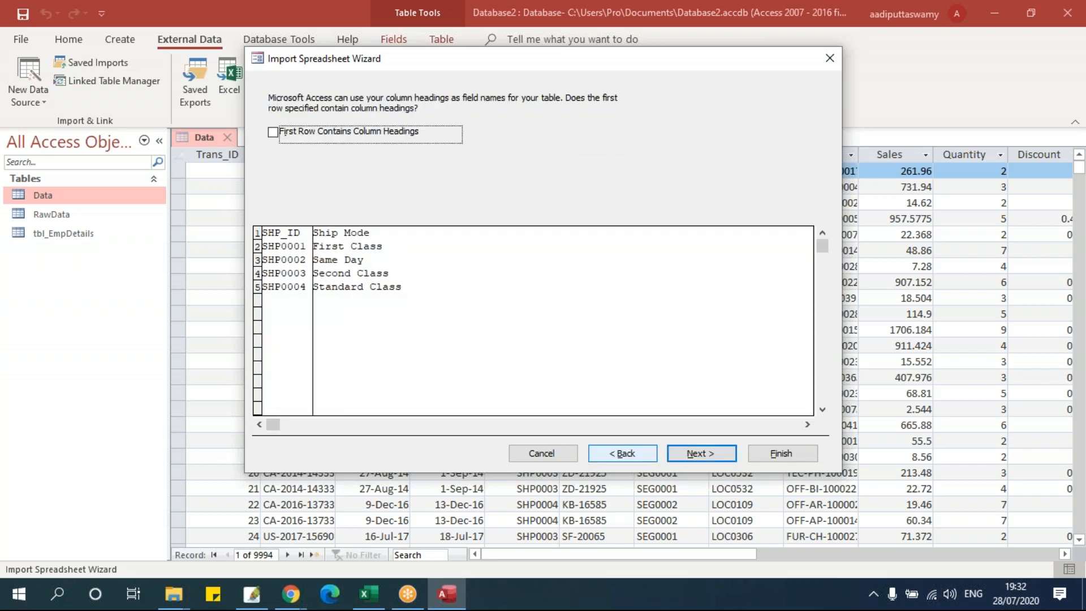
pyautogui.click(274, 133)
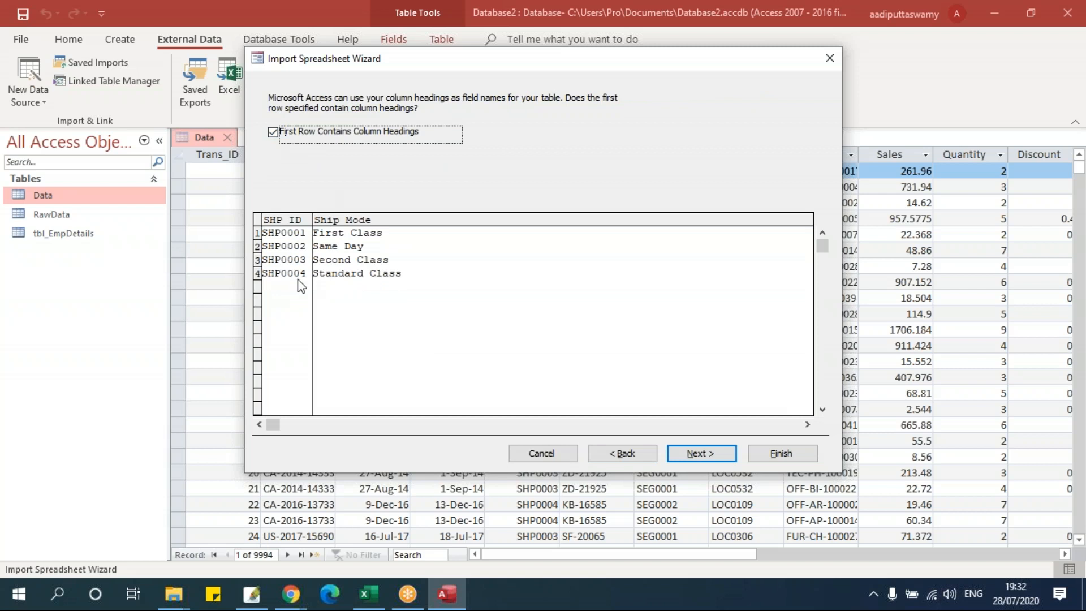
pyautogui.click(691, 450)
pyautogui.click(699, 453)
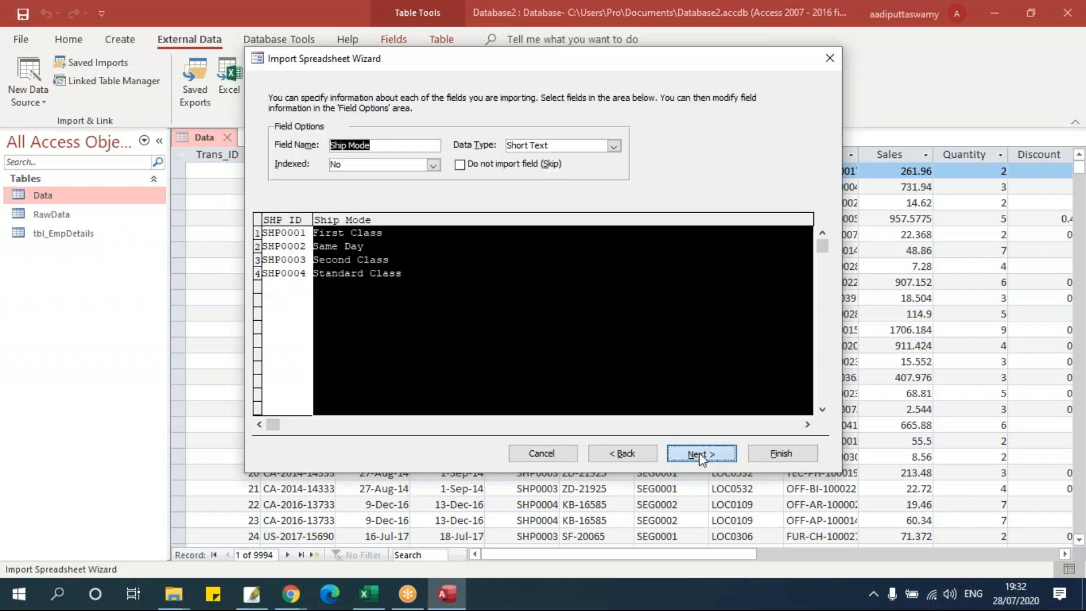
pyautogui.click(395, 176)
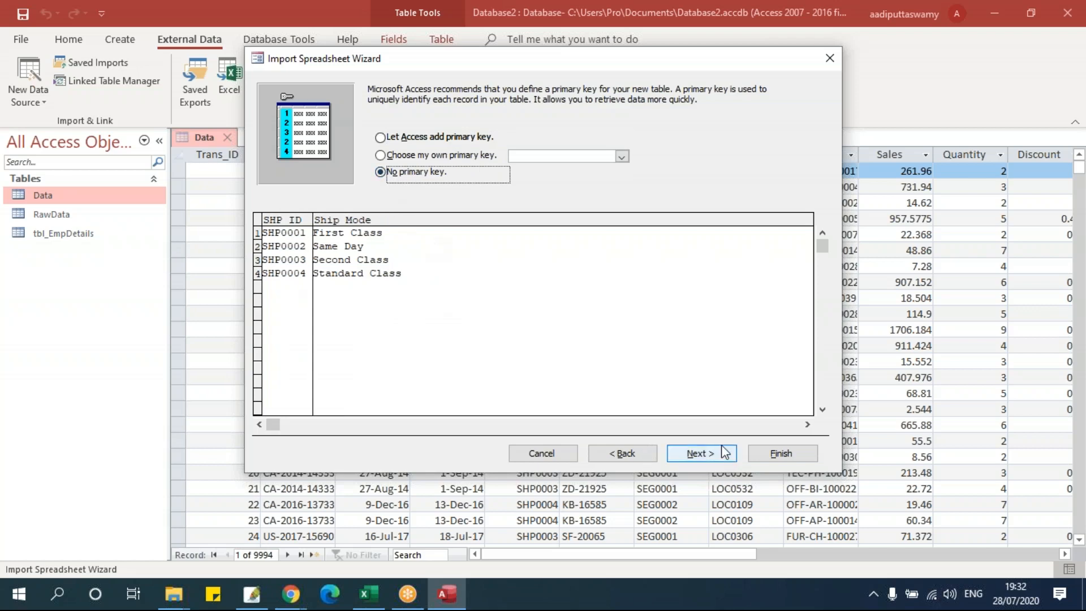
pyautogui.click(702, 453)
pyautogui.click(781, 453)
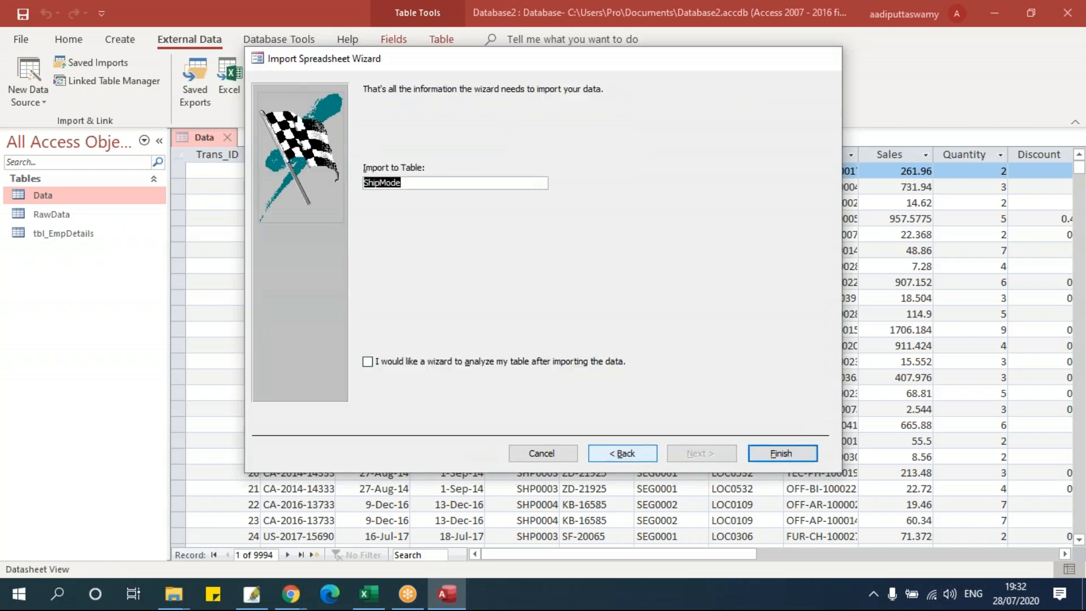
pyautogui.click(791, 505)
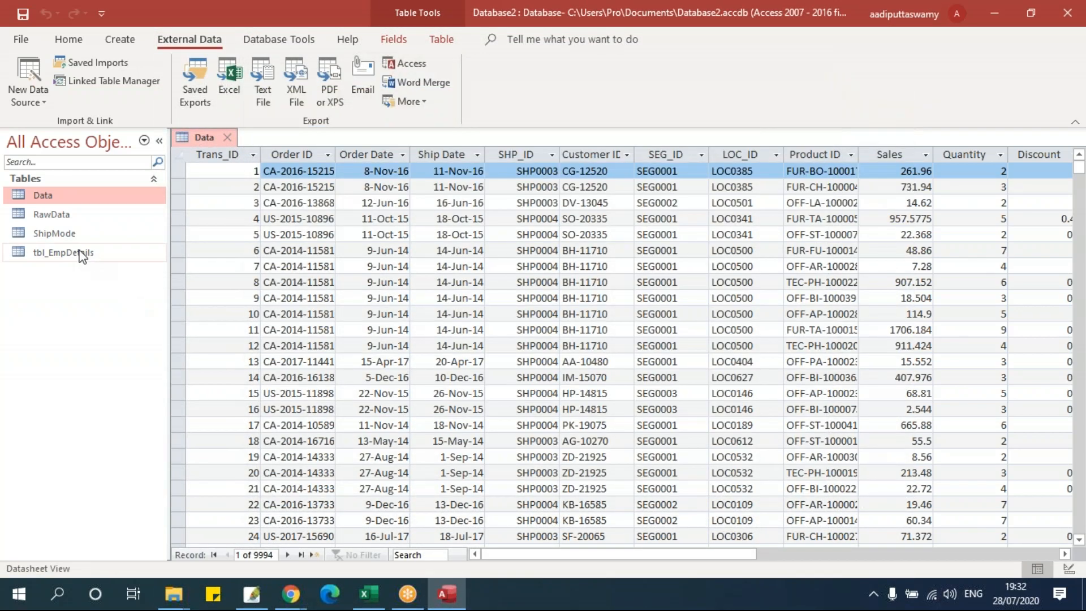
# - Open the new ShipMode table showing SHP0001–SHP0004
pyautogui.click(85, 250)
pyautogui.click(79, 236)
pyautogui.doubleClick(77, 236)
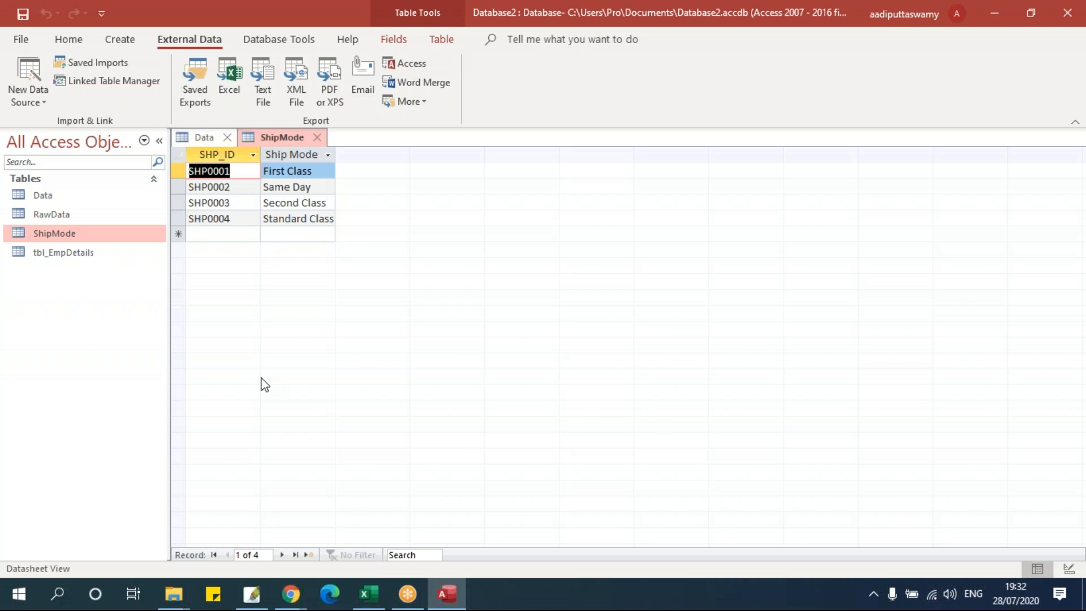
pyautogui.click(46, 101)
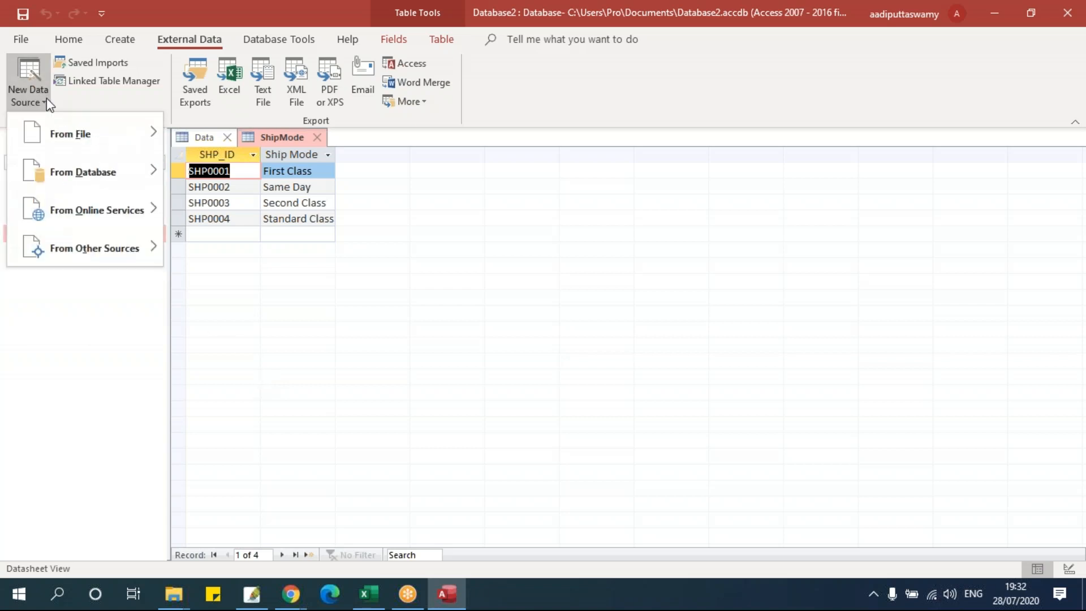
# - Start a text-file import of Text Files\Raw Data Treatment.txt into a new table
pyautogui.moveTo(50, 128)
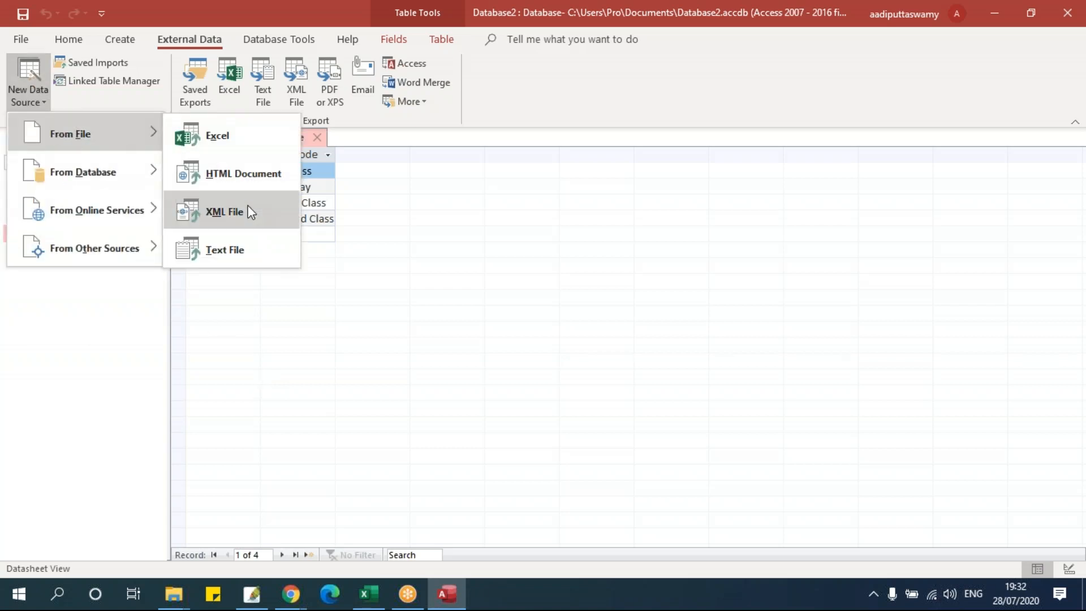
pyautogui.click(246, 249)
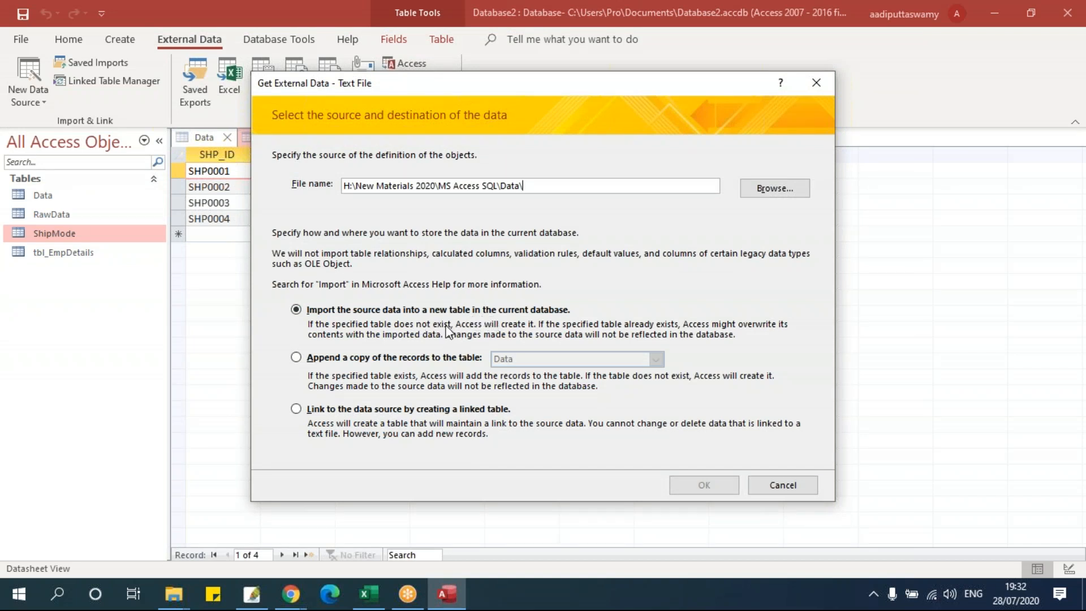
pyautogui.click(786, 192)
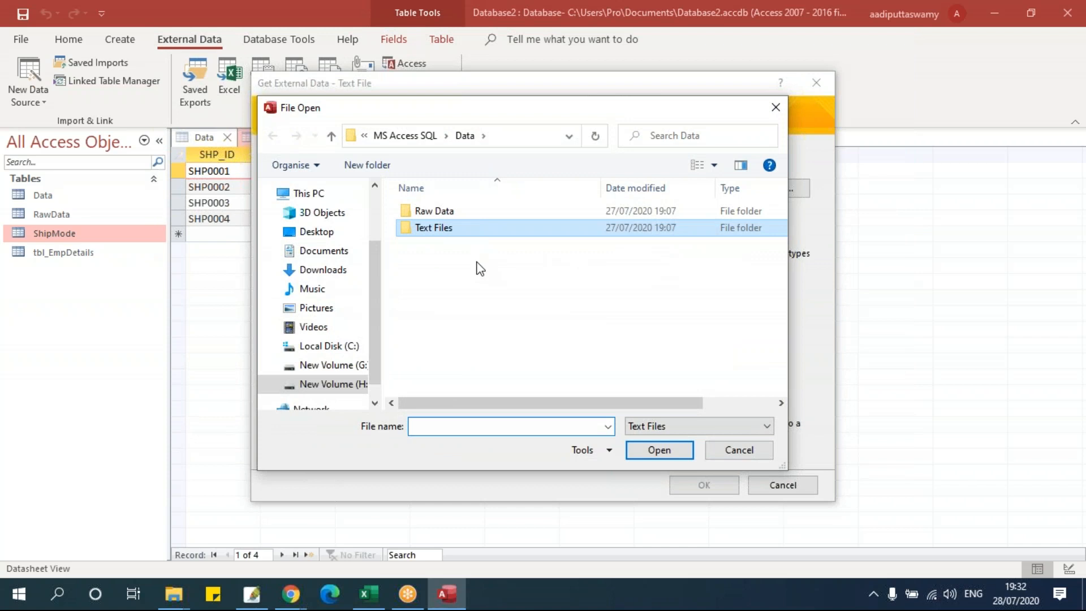
pyautogui.doubleClick(418, 228)
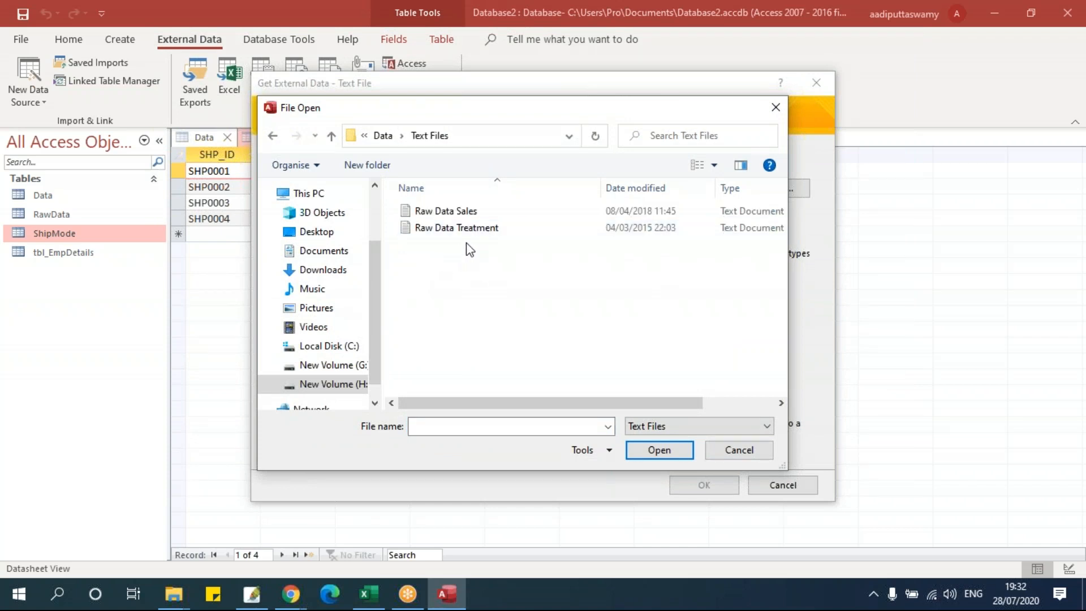
pyautogui.click(477, 230)
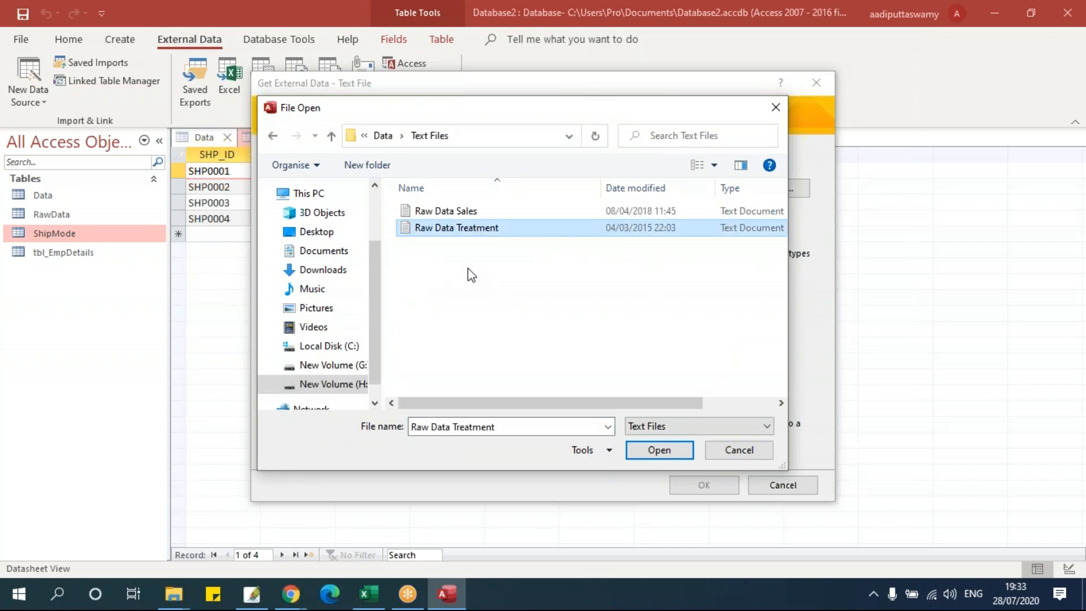
pyautogui.click(664, 450)
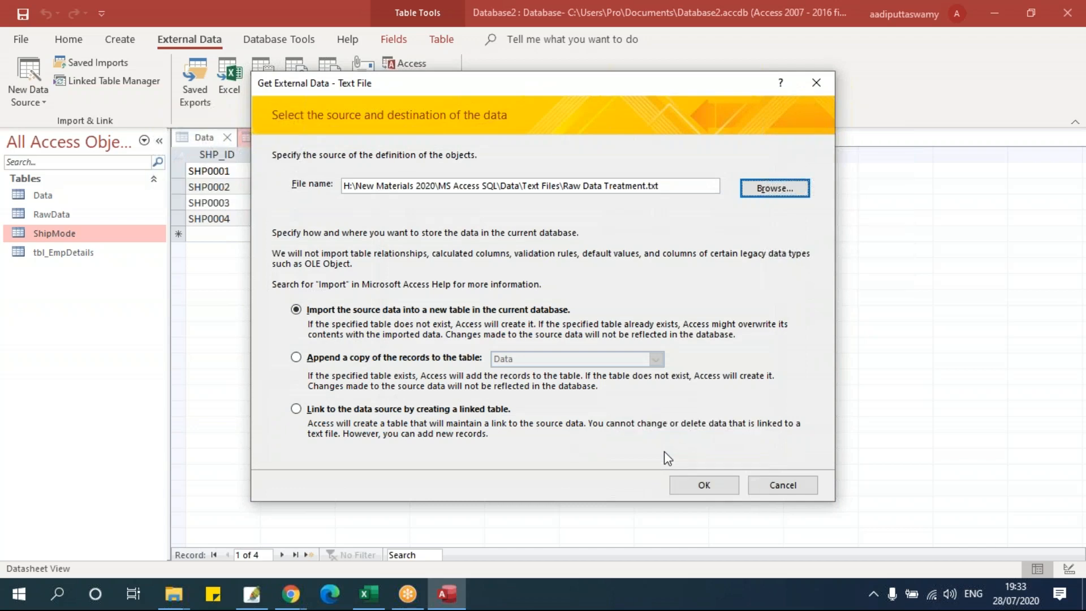
pyautogui.click(704, 485)
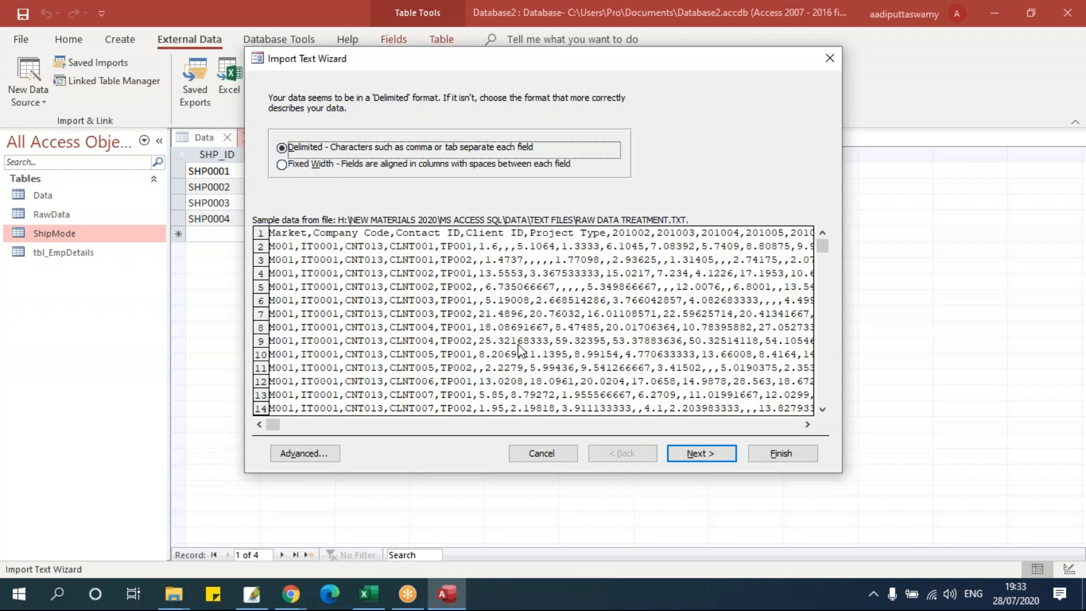
# - Keep Delimited with Comma separator and first row as field names, reaching the field options
pyautogui.click(701, 453)
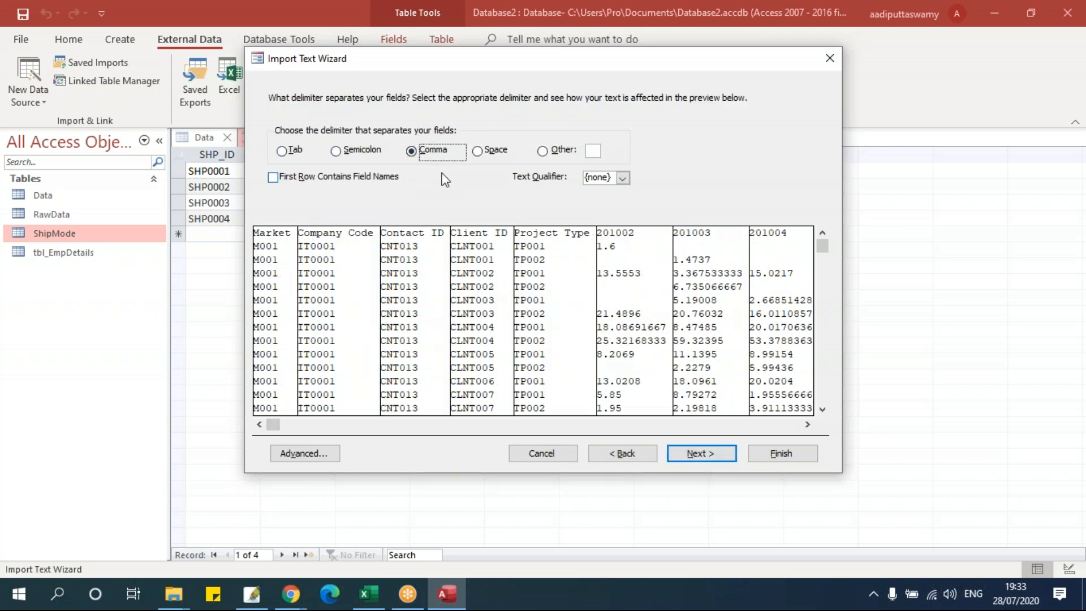
pyautogui.click(621, 454)
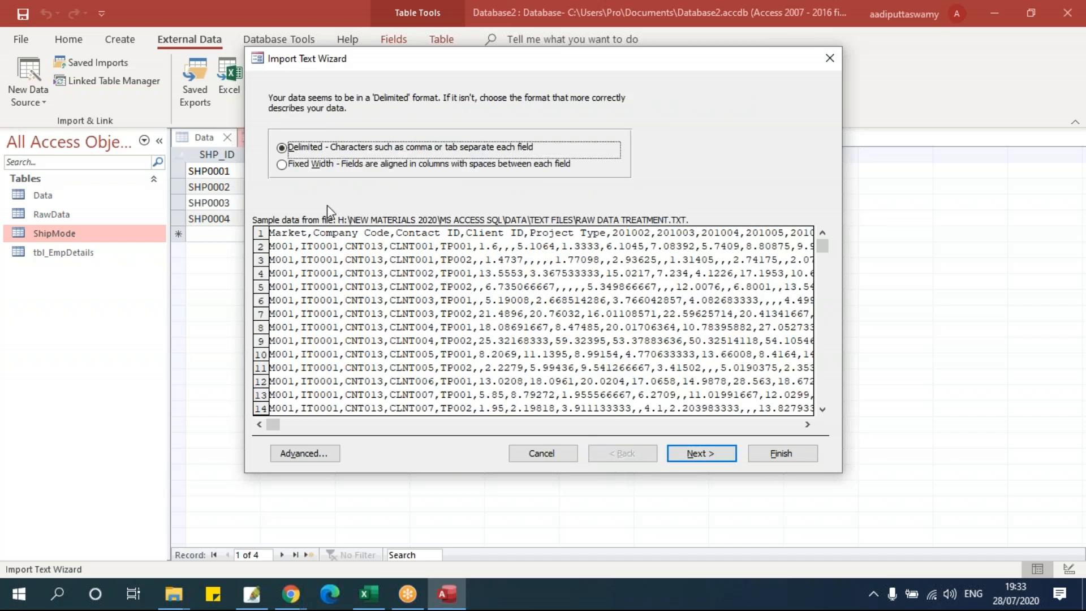
pyautogui.click(673, 449)
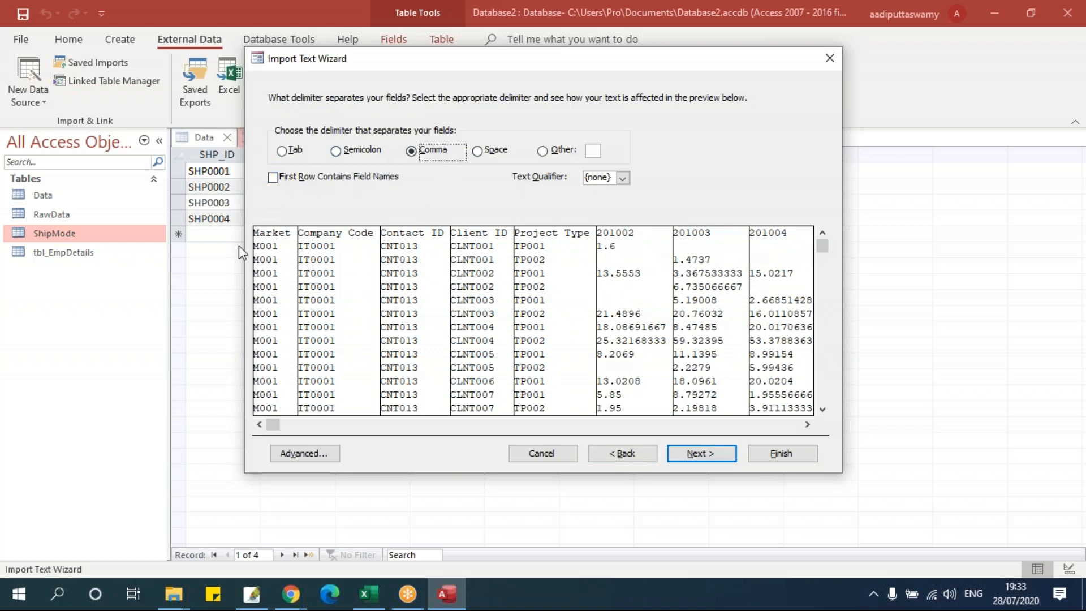
pyautogui.click(309, 181)
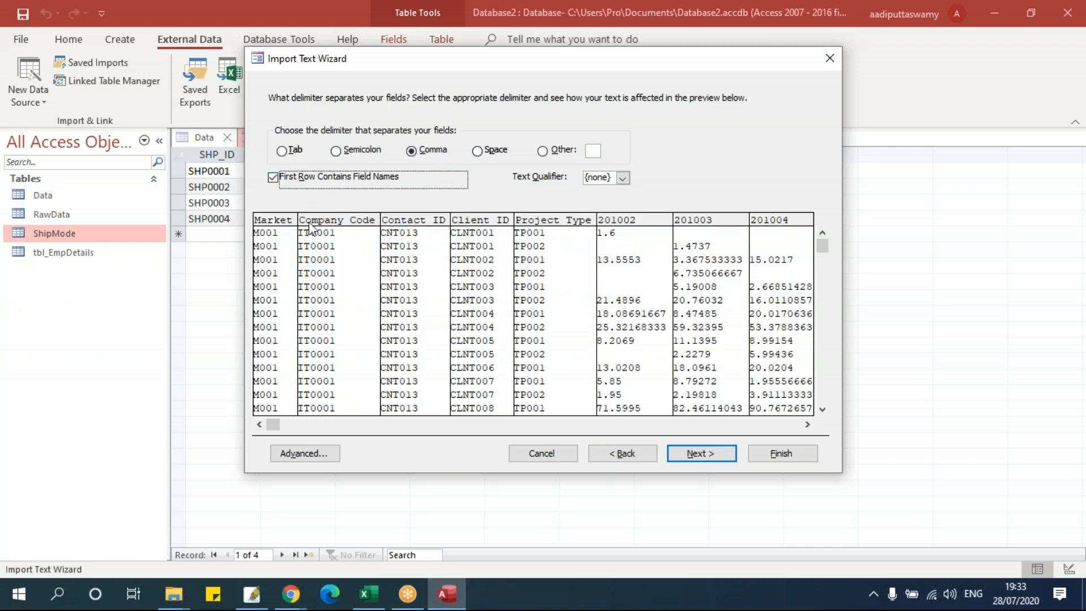
pyautogui.click(702, 454)
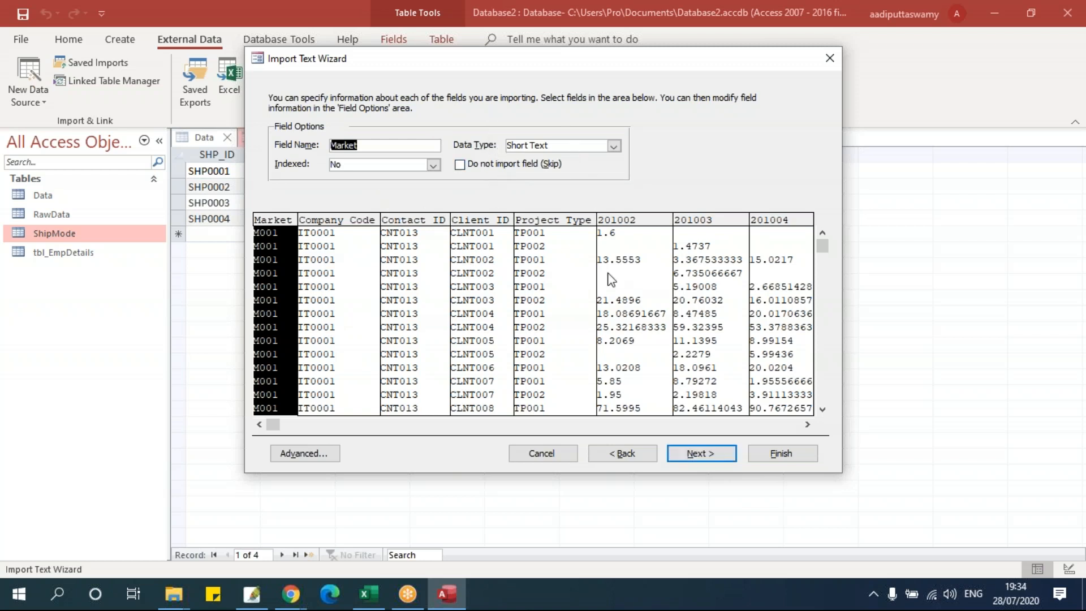
# - Set field 201002's data type to Double
pyautogui.click(642, 263)
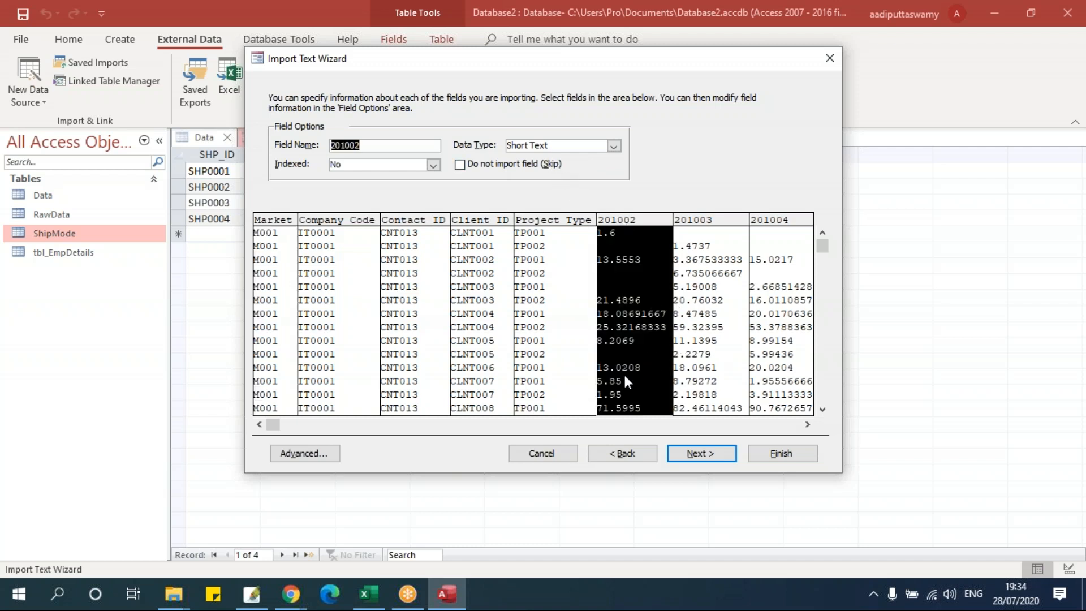
pyautogui.click(807, 424)
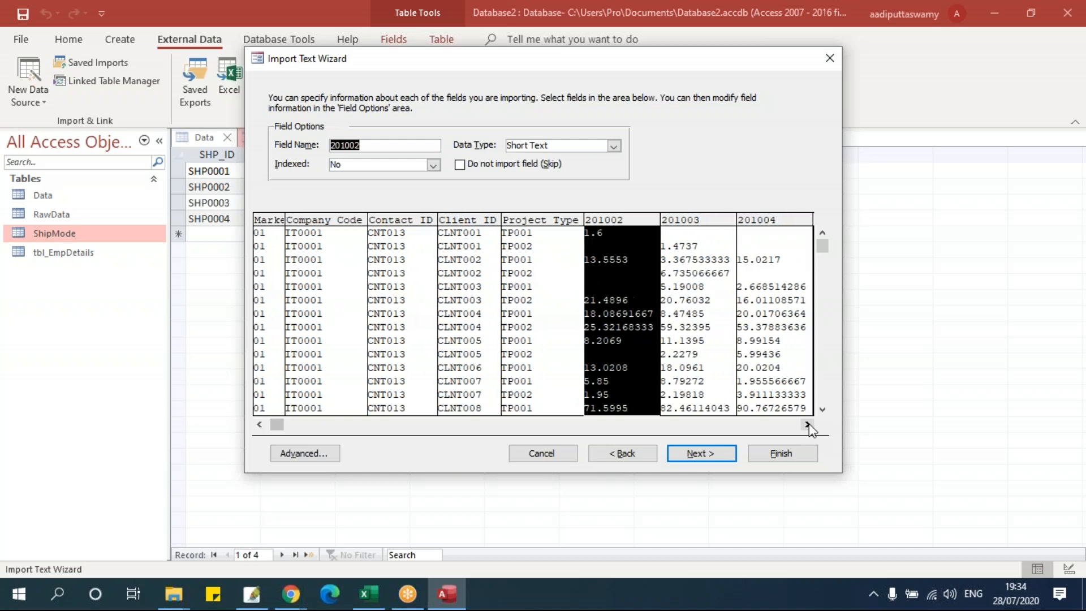
pyautogui.click(807, 424)
pyautogui.click(807, 424)
pyautogui.click(584, 263)
pyautogui.click(543, 263)
pyautogui.click(609, 261)
pyautogui.click(540, 265)
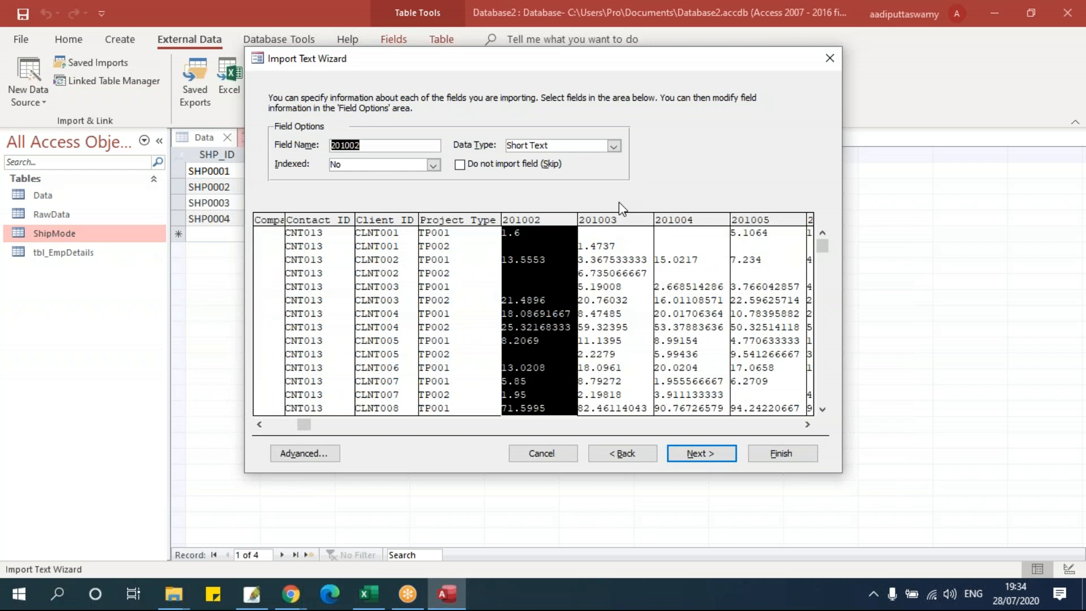
pyautogui.click(613, 146)
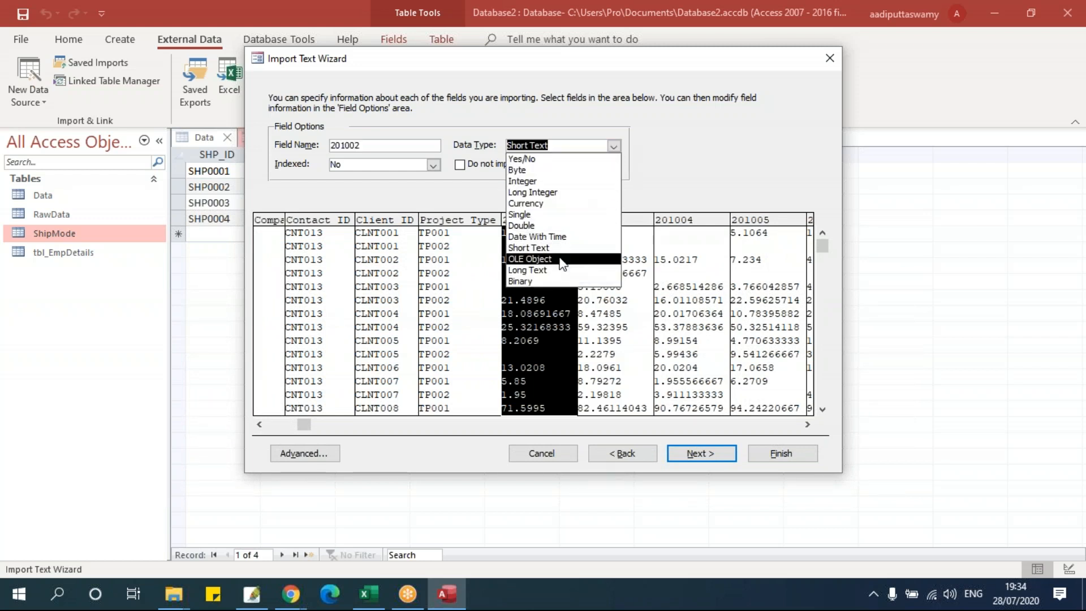
pyautogui.click(557, 226)
# - Set fields 201003 and 201004 to Double as well
pyautogui.click(605, 247)
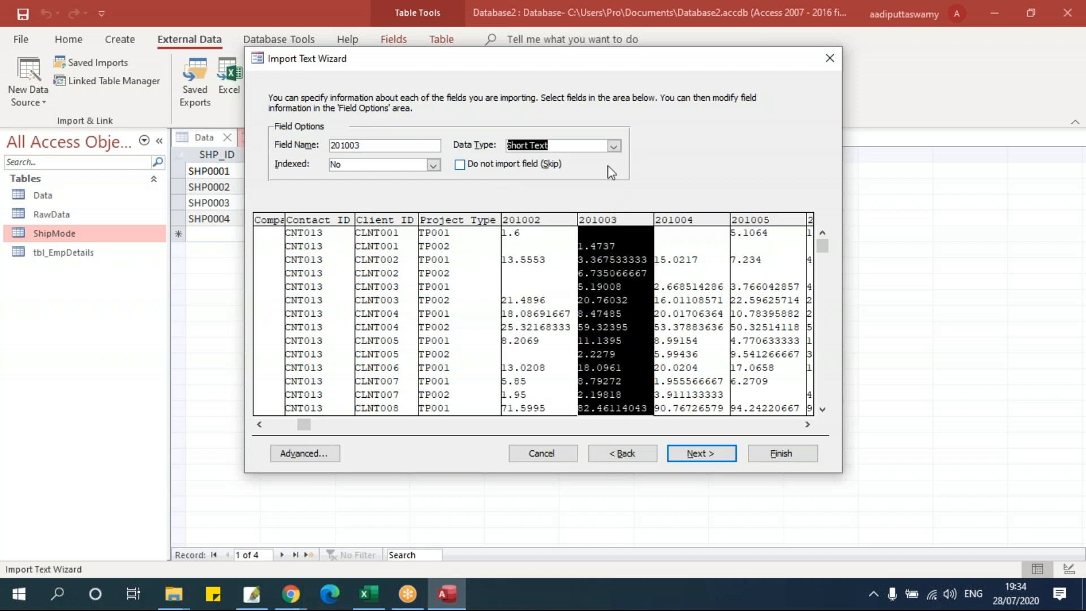
pyautogui.click(613, 146)
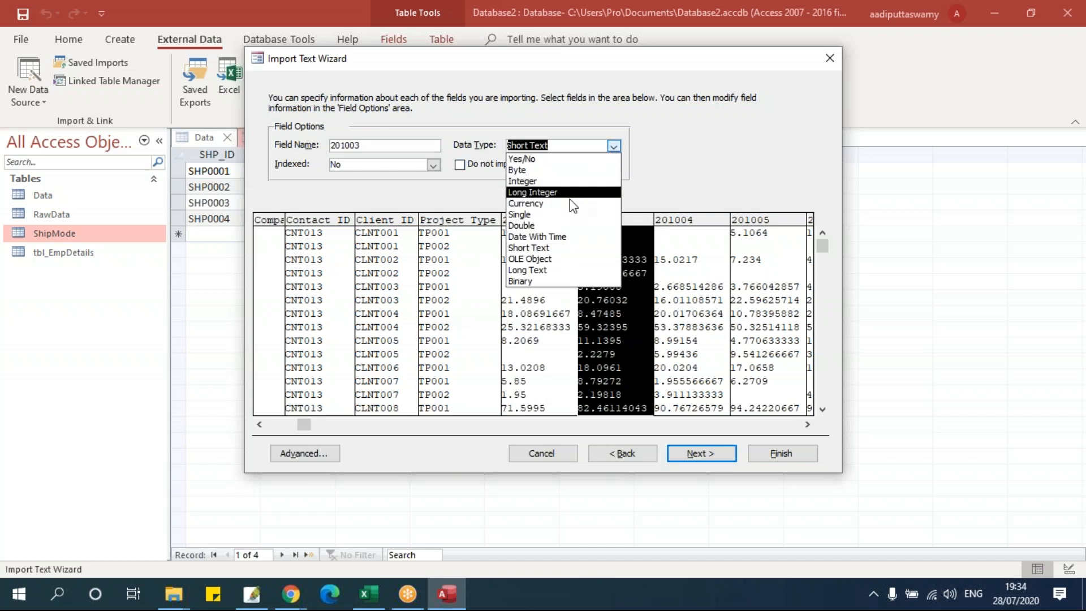
pyautogui.click(549, 228)
pyautogui.click(690, 246)
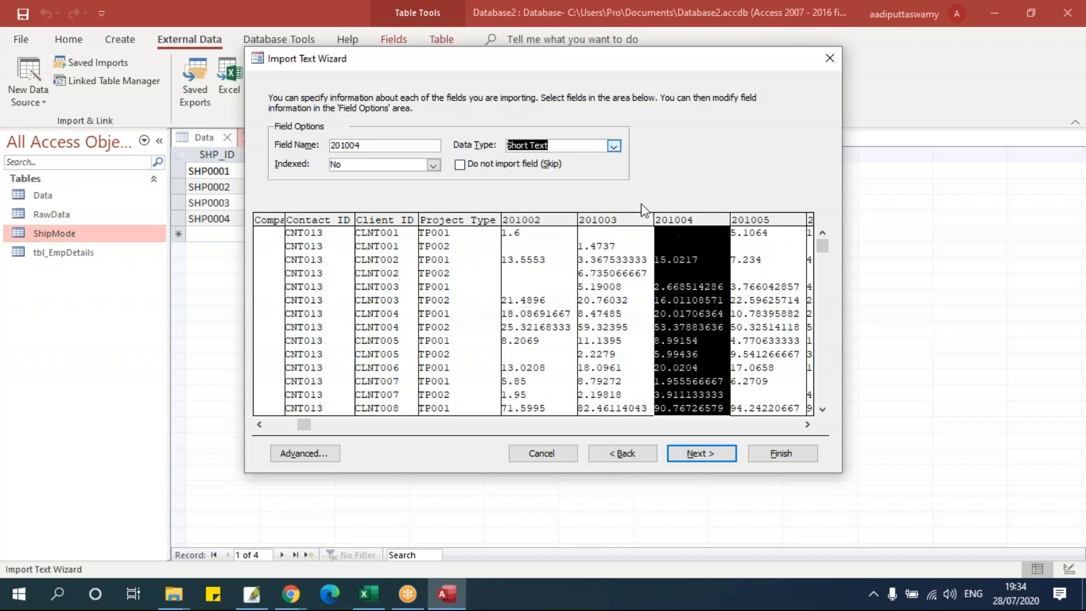
pyautogui.click(614, 147)
pyautogui.click(543, 225)
# - Finish the import into Raw Data Treatment with no primary key, skipping saved import steps
pyautogui.click(714, 452)
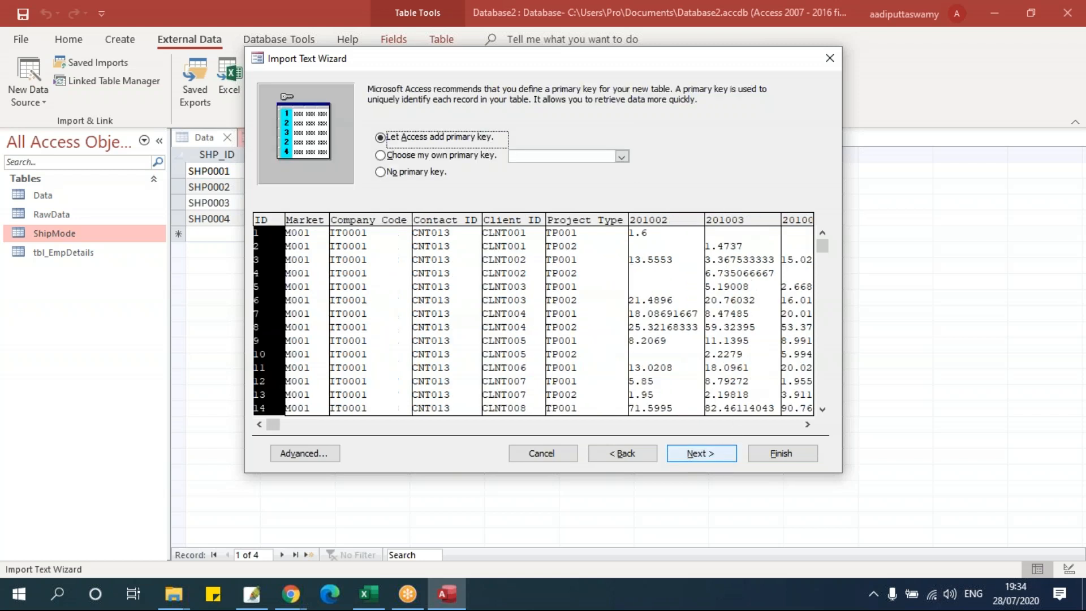
pyautogui.click(444, 175)
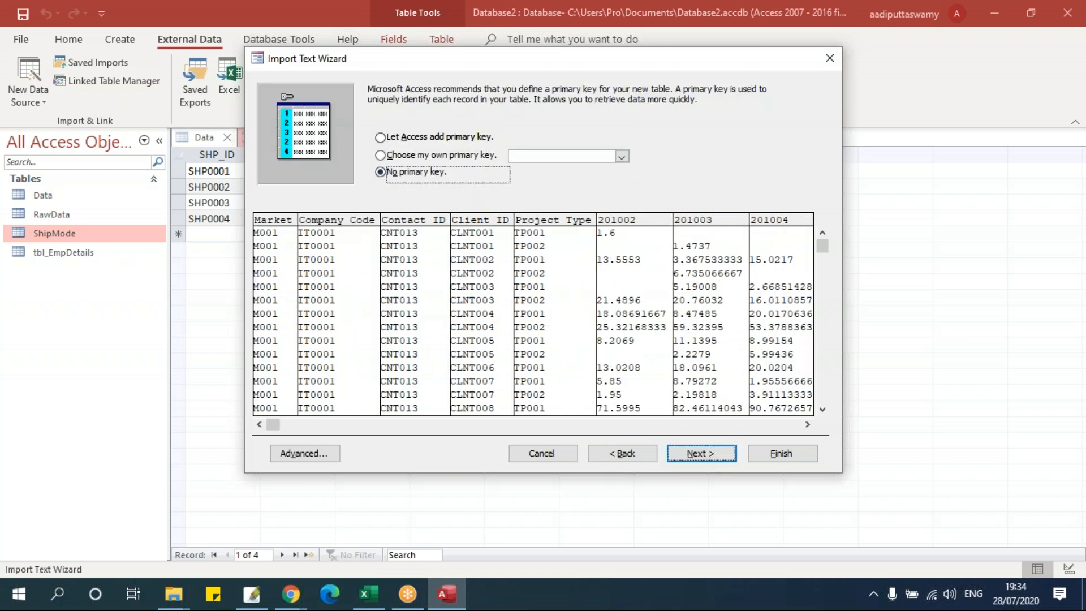
pyautogui.click(700, 453)
pyautogui.click(787, 459)
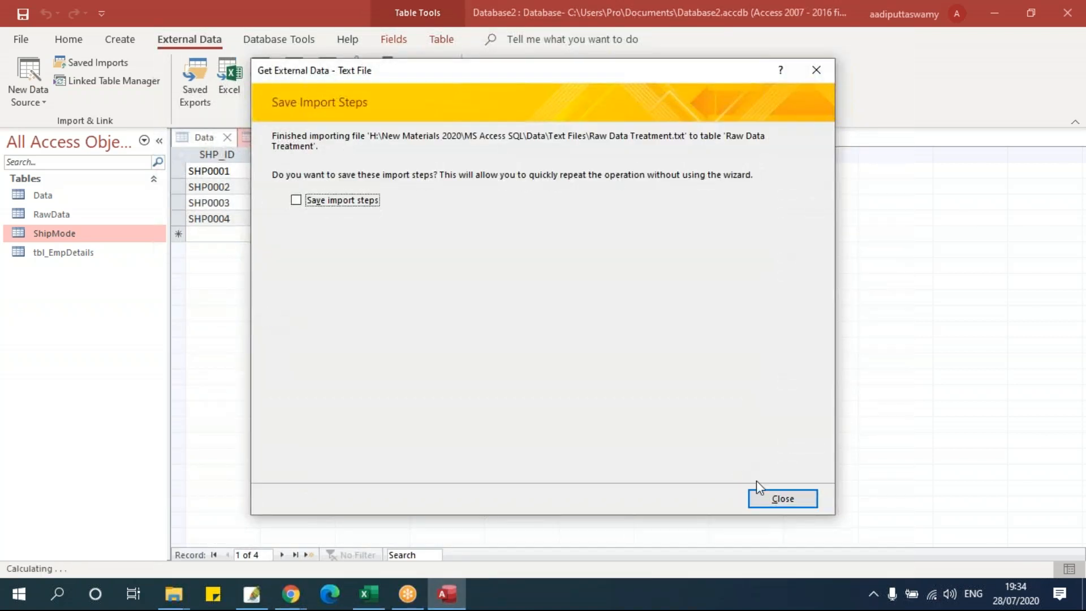
pyautogui.click(780, 497)
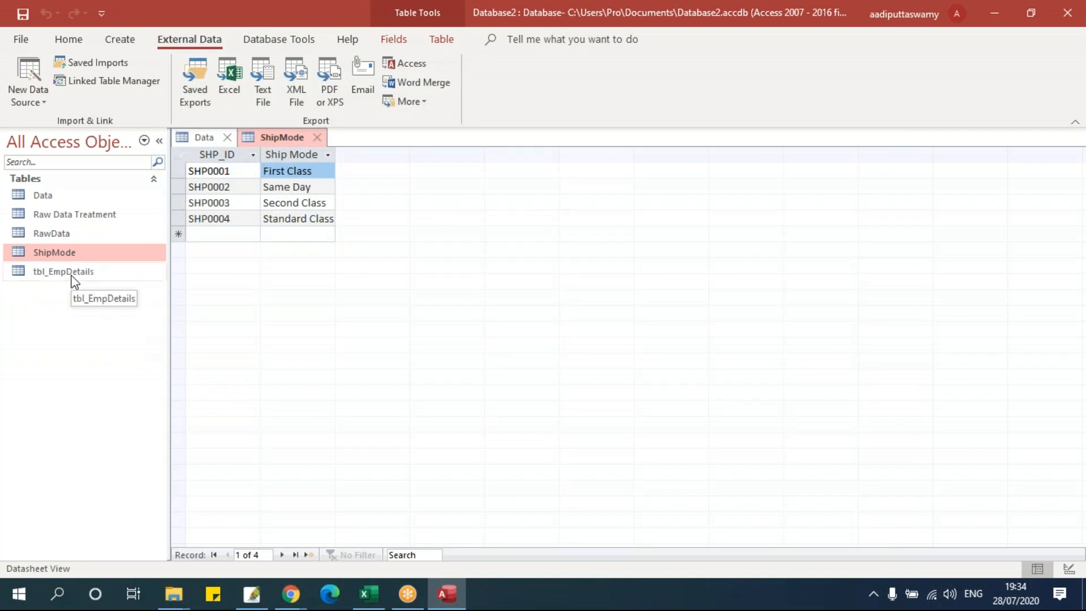
# - Open Raw Data Treatment, inspect columns 201002–201004, then switch it to Design View
pyautogui.doubleClick(107, 214)
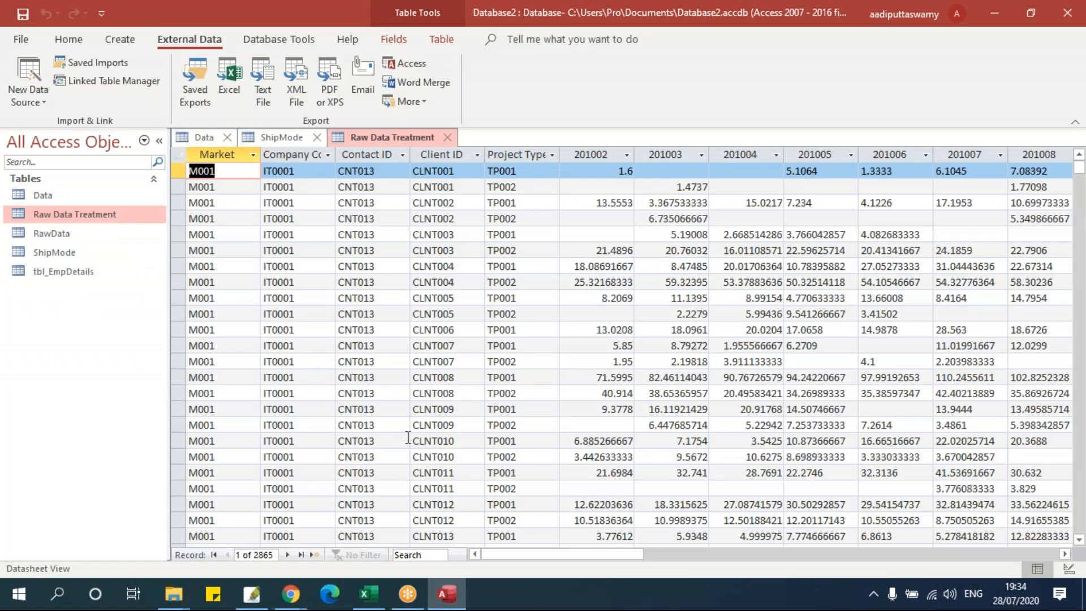
pyautogui.click(599, 153)
pyautogui.click(665, 153)
pyautogui.moveTo(666, 152); pyautogui.dragTo(616, 150)
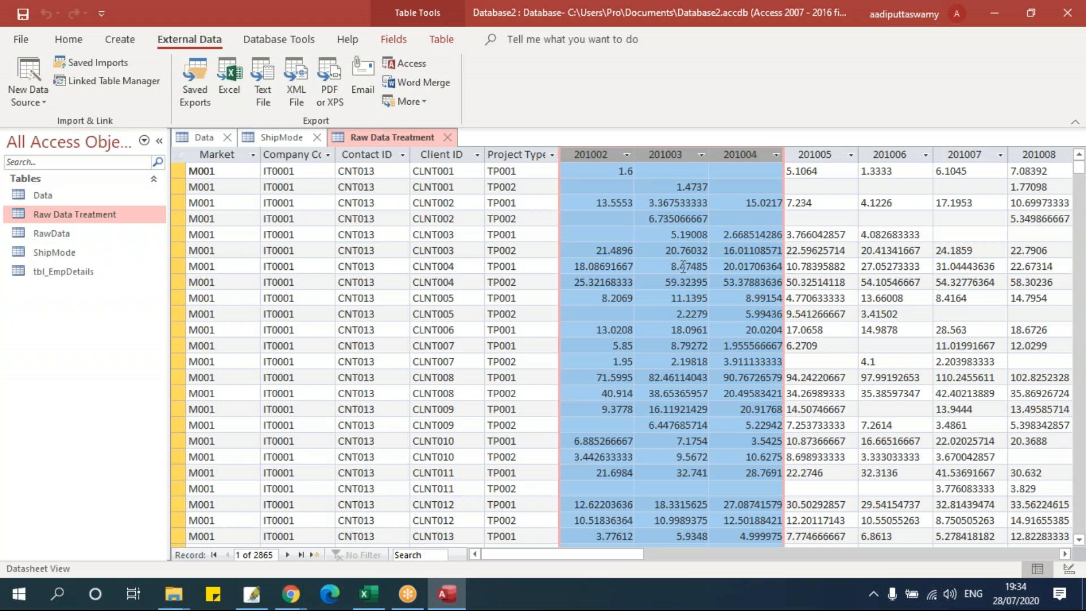
pyautogui.click(836, 170)
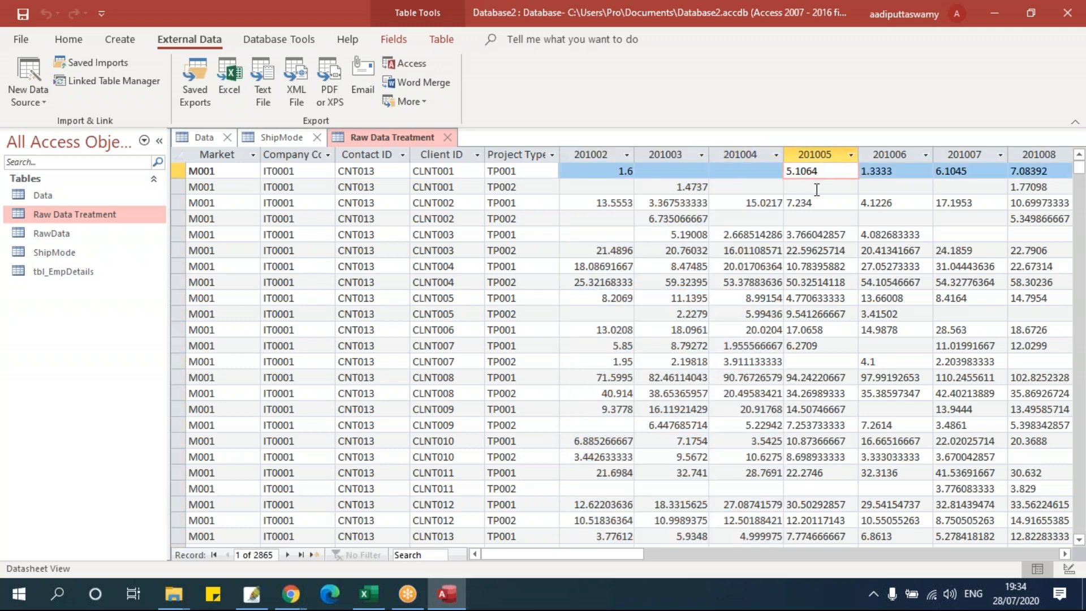
pyautogui.rightClick(388, 140)
pyautogui.click(455, 221)
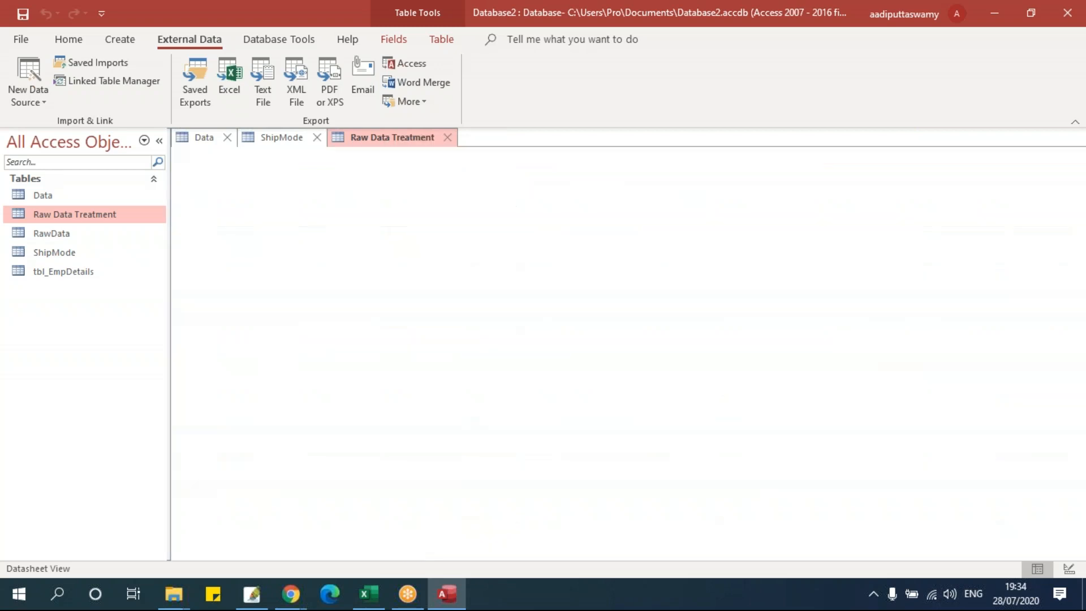
# - Change fields 201005, 201006 and 201007 to the Number data type
pyautogui.scroll(-7, 434, 265)
pyautogui.scroll(7, 434, 265)
pyautogui.click(434, 232)
pyautogui.click(427, 249)
pyautogui.click(458, 245)
pyautogui.click(434, 291)
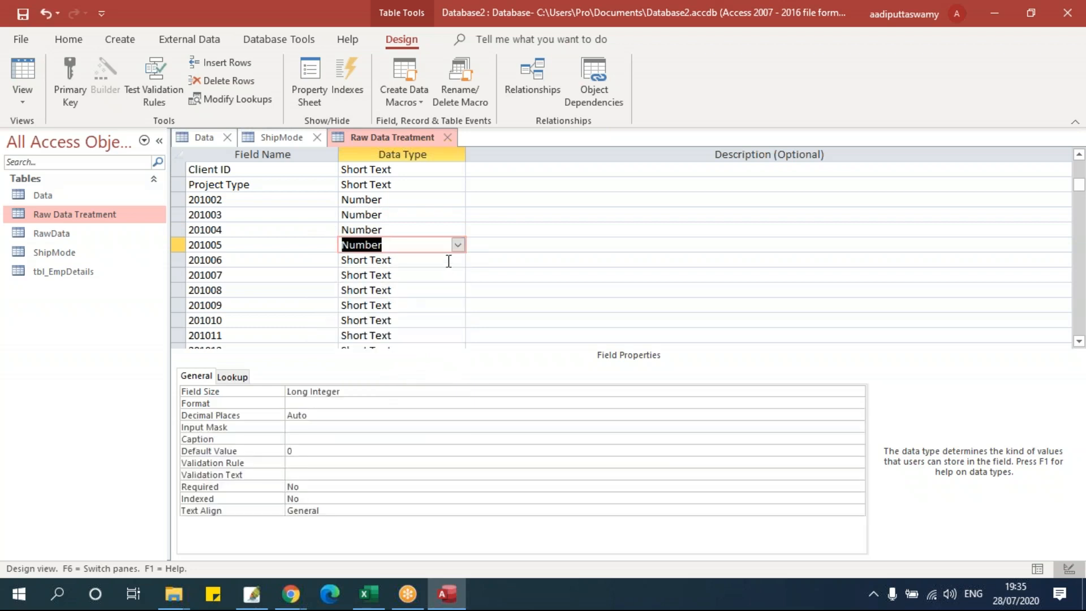
pyautogui.click(449, 260)
pyautogui.click(458, 260)
pyautogui.click(434, 306)
pyautogui.click(440, 276)
pyautogui.click(458, 275)
pyautogui.click(418, 321)
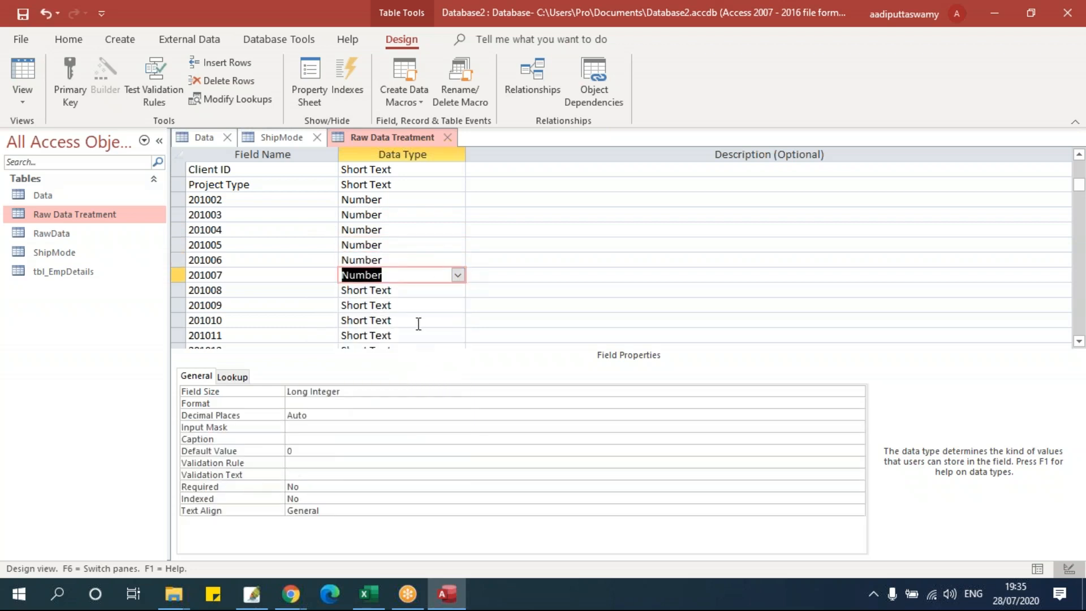
# - Save the design changes and reopen Raw Data Treatment to review columns 201002–201007
pyautogui.click(447, 138)
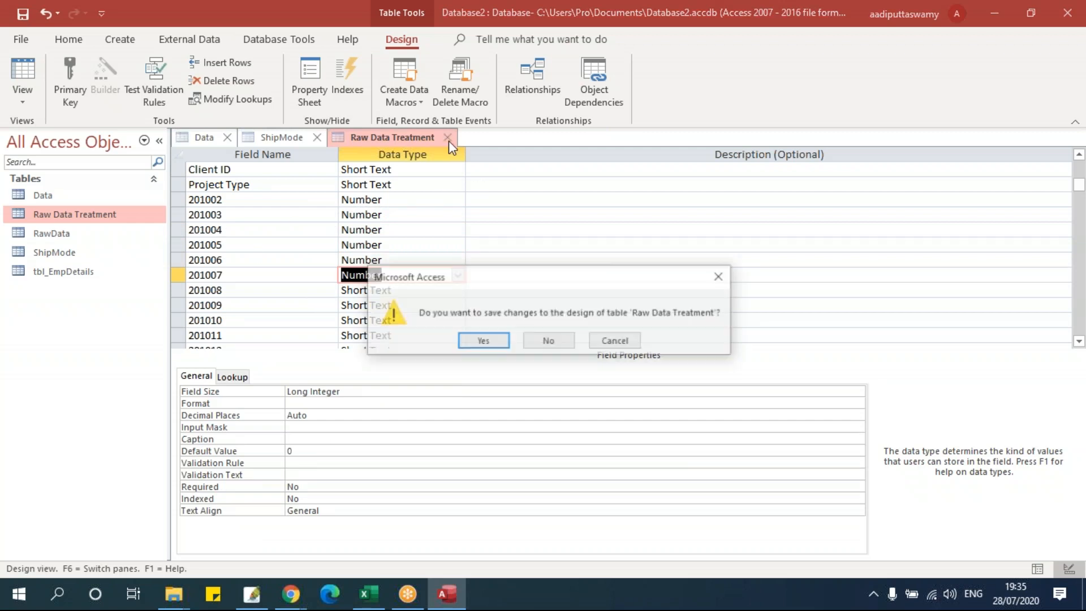
pyautogui.click(476, 339)
pyautogui.click(507, 350)
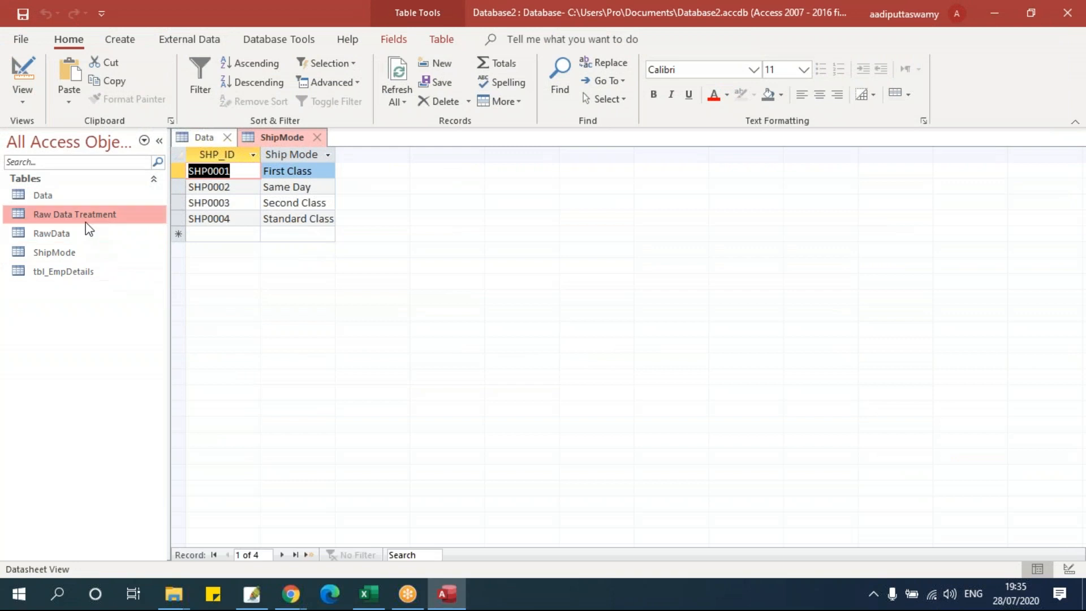
pyautogui.doubleClick(88, 219)
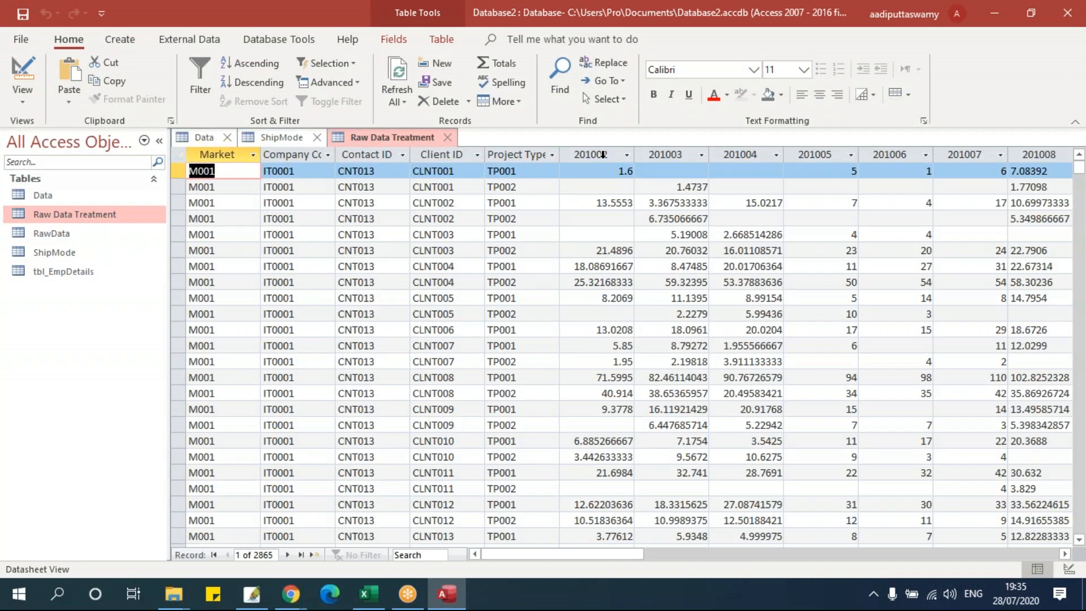
pyautogui.moveTo(603, 153); pyautogui.dragTo(899, 153)
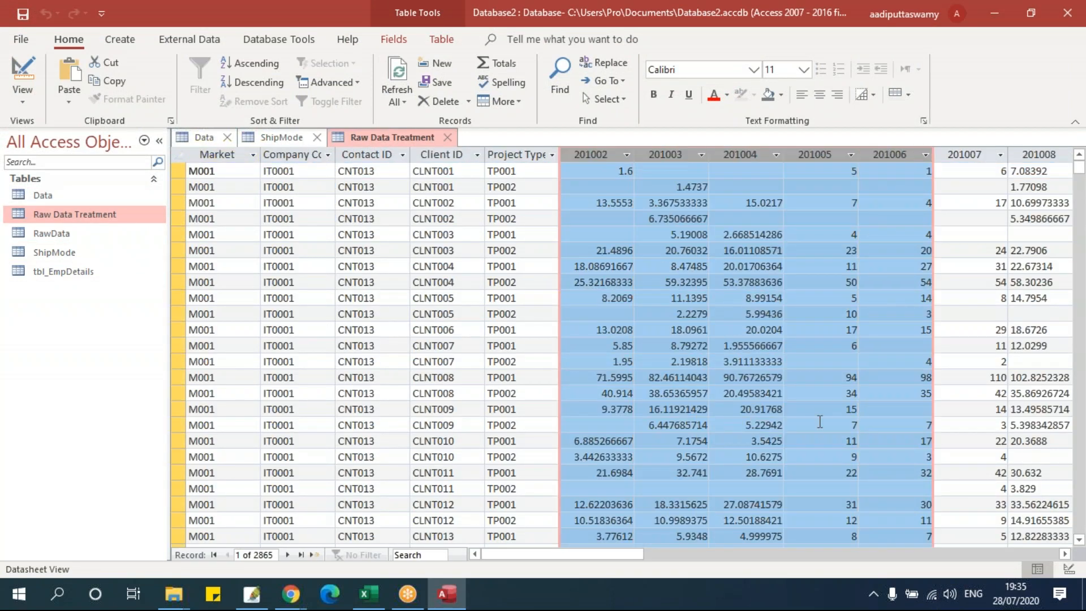
pyautogui.moveTo(974, 155); pyautogui.dragTo(591, 154)
pyautogui.moveTo(626, 550); pyautogui.dragTo(558, 552)
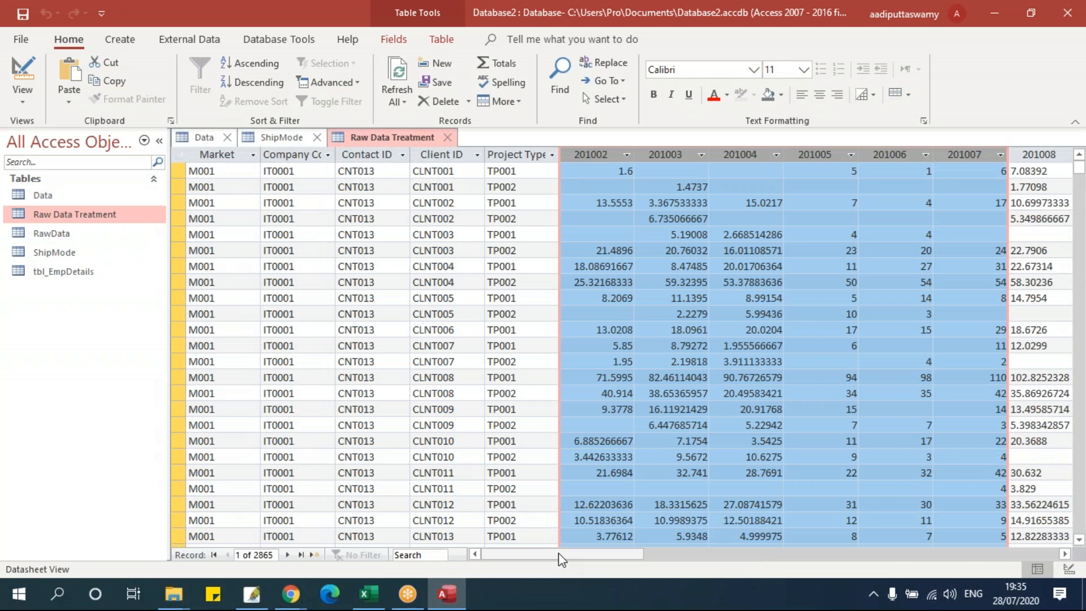
# - Close the Raw Data Treatment, ShipMode and Data tables
pyautogui.click(448, 138)
pyautogui.click(318, 137)
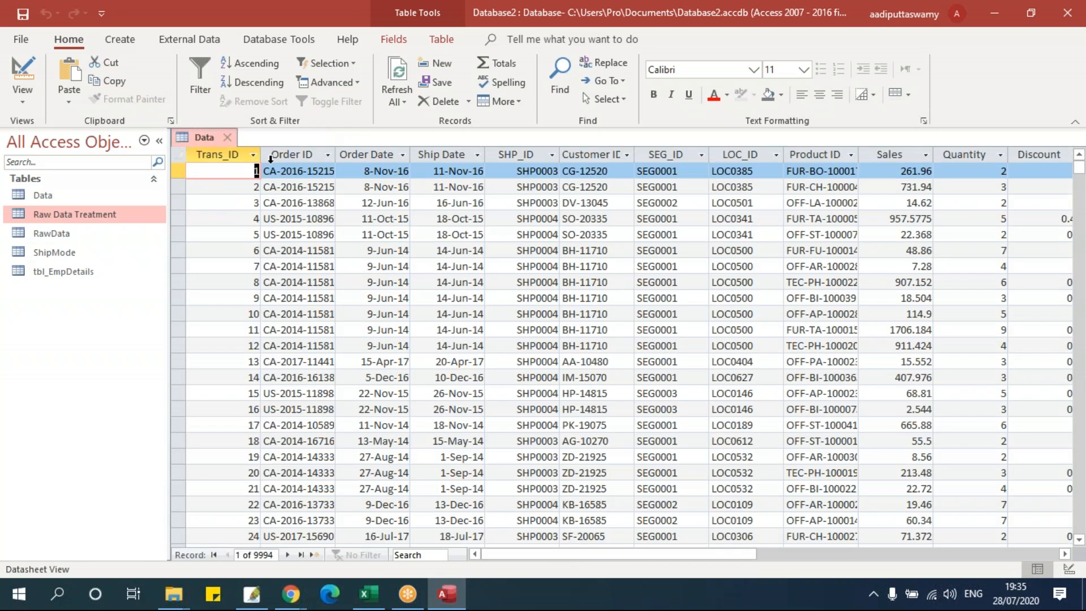
pyautogui.click(227, 137)
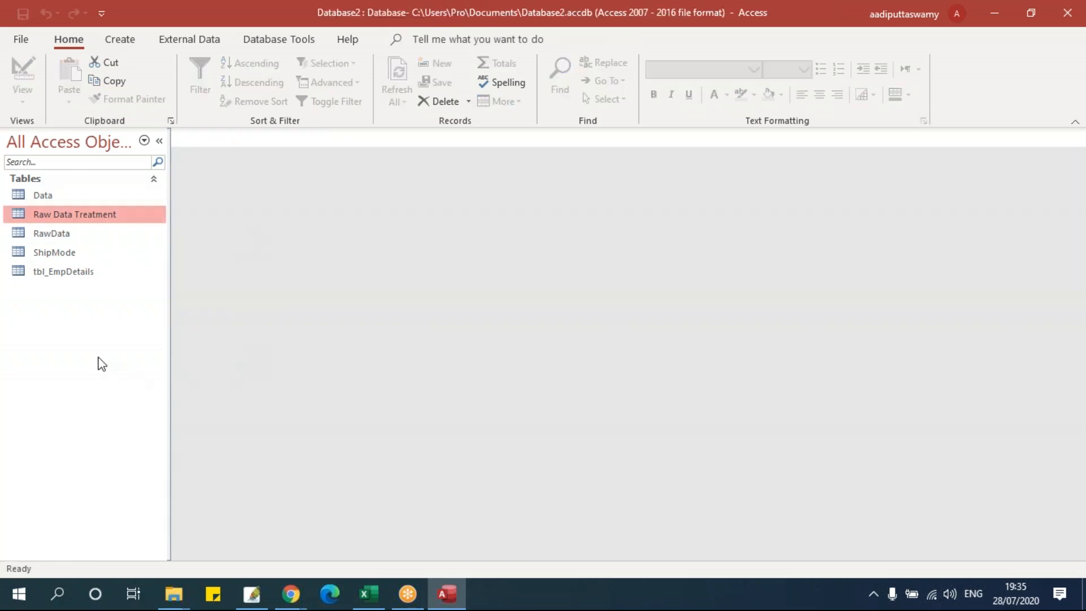
# - Start an Access-database import from Access Raw Data.accdb in the Data folder into the current database
pyautogui.click(170, 39)
pyautogui.click(39, 100)
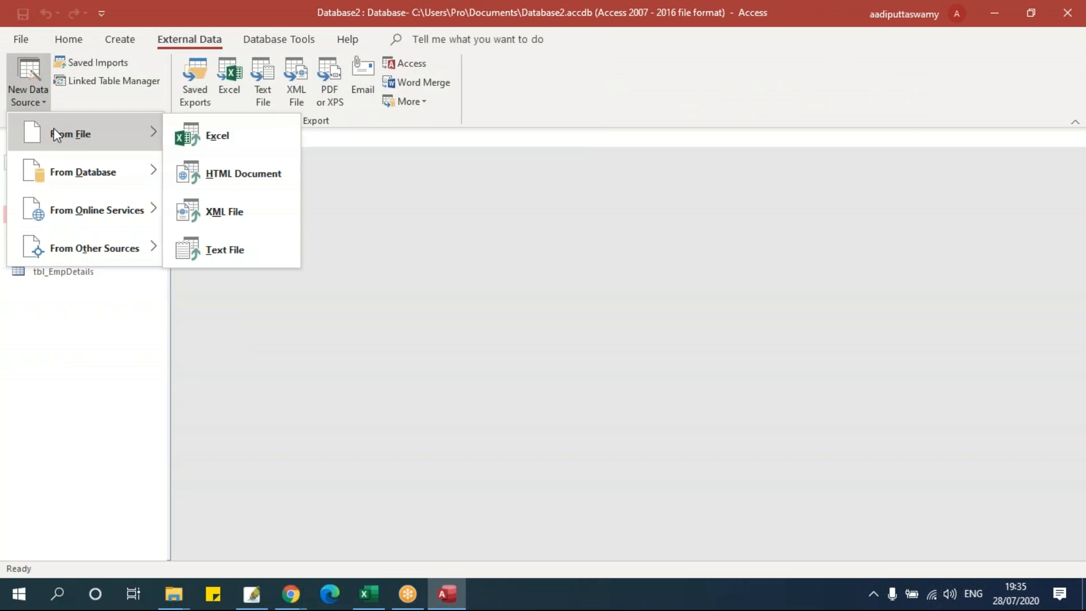
pyautogui.moveTo(66, 171)
pyautogui.click(233, 191)
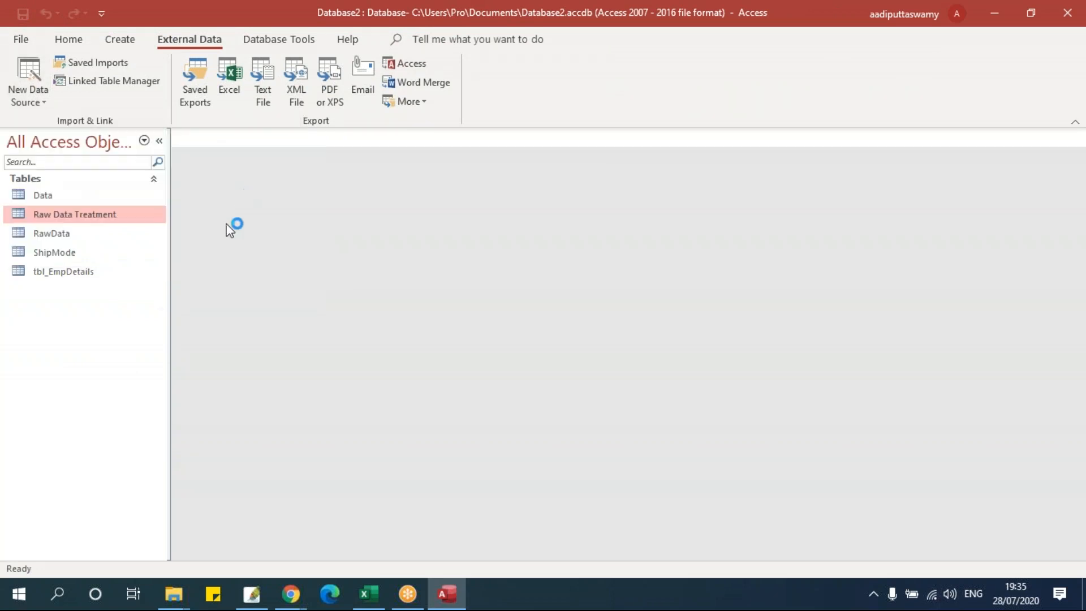
pyautogui.click(803, 187)
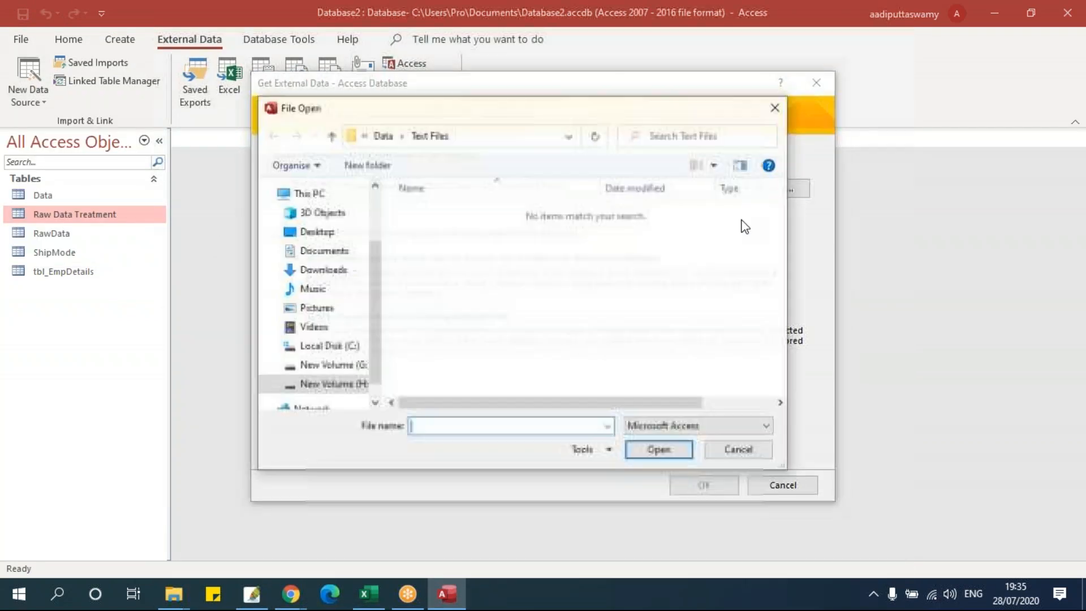
pyautogui.click(380, 136)
pyautogui.click(460, 247)
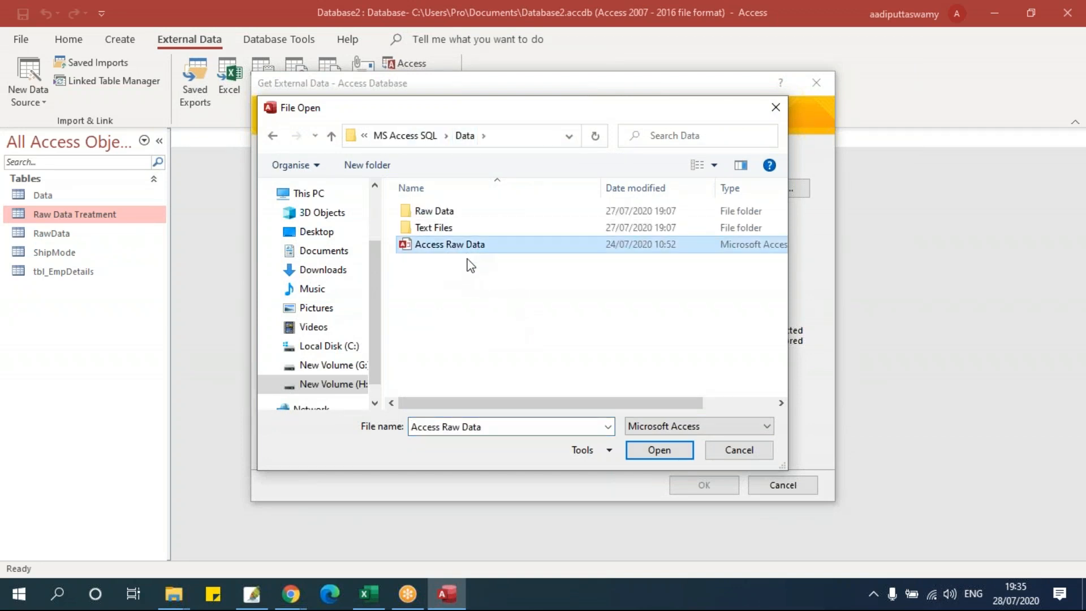
pyautogui.click(652, 448)
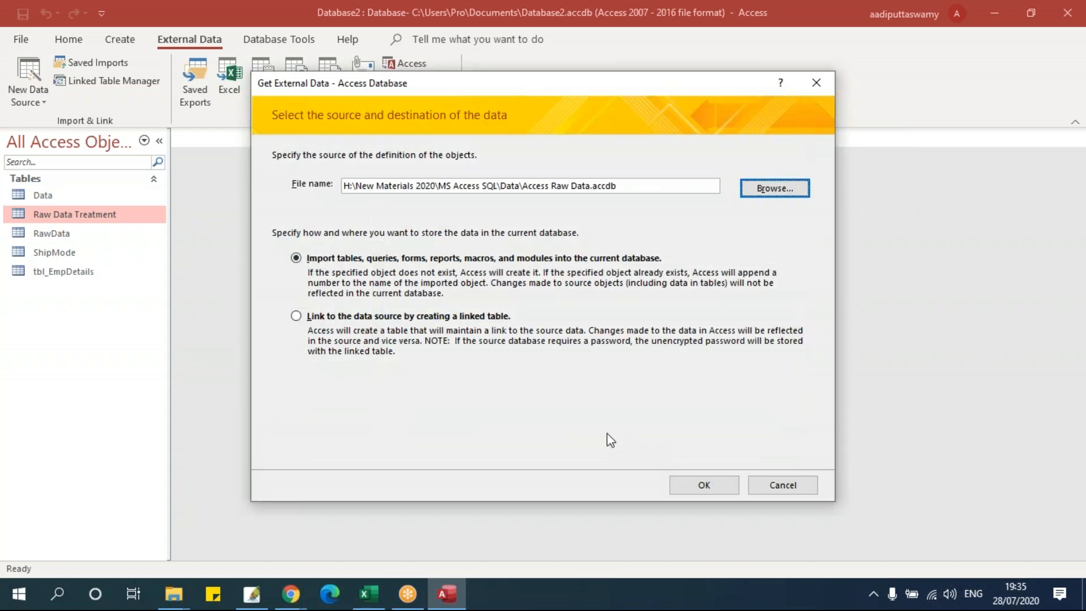
pyautogui.click(717, 489)
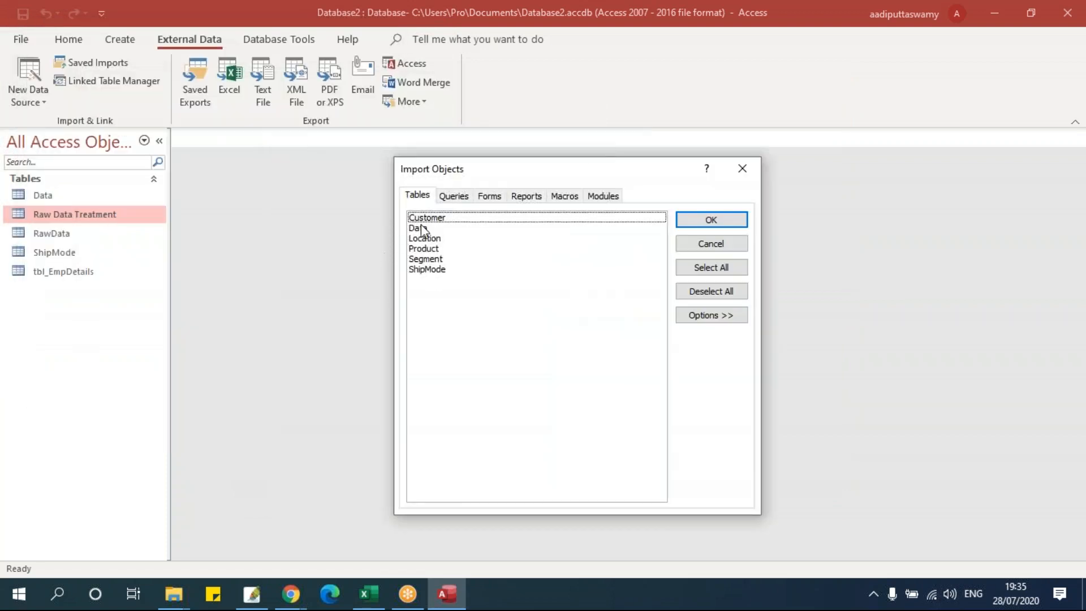
# - Select all six tables in Import Objects and import them without saving the import steps
pyautogui.click(454, 196)
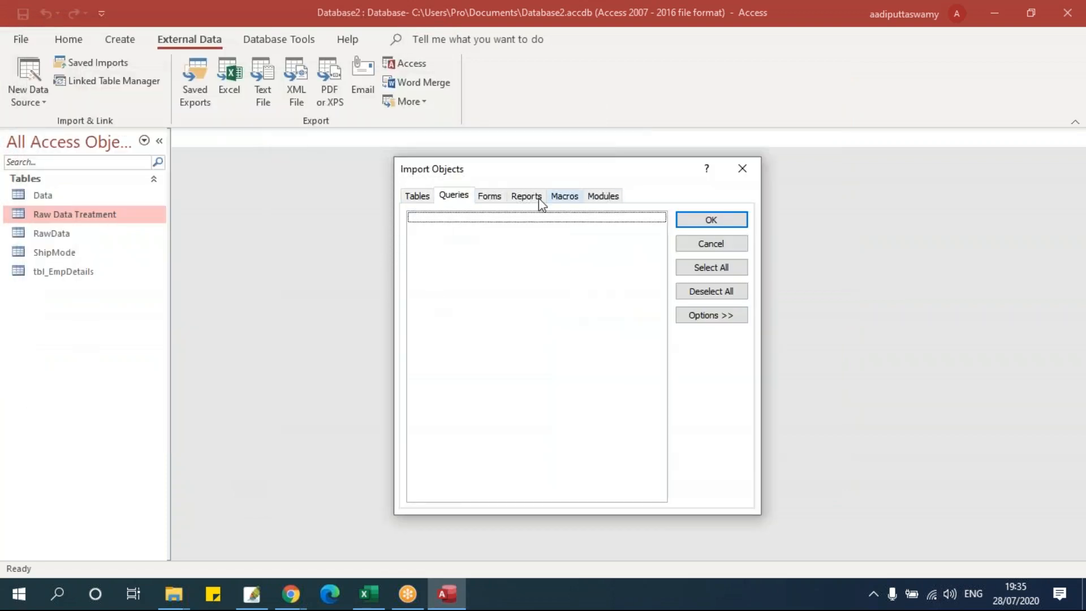
pyautogui.click(423, 197)
pyautogui.click(437, 221)
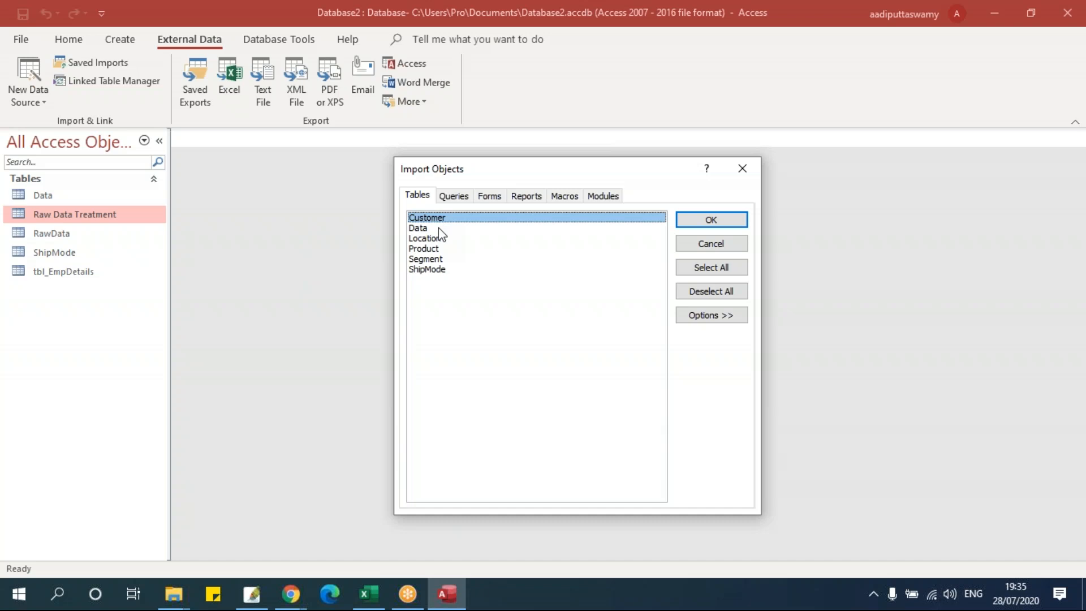
pyautogui.click(439, 227)
pyautogui.click(442, 239)
pyautogui.click(444, 249)
pyautogui.click(445, 259)
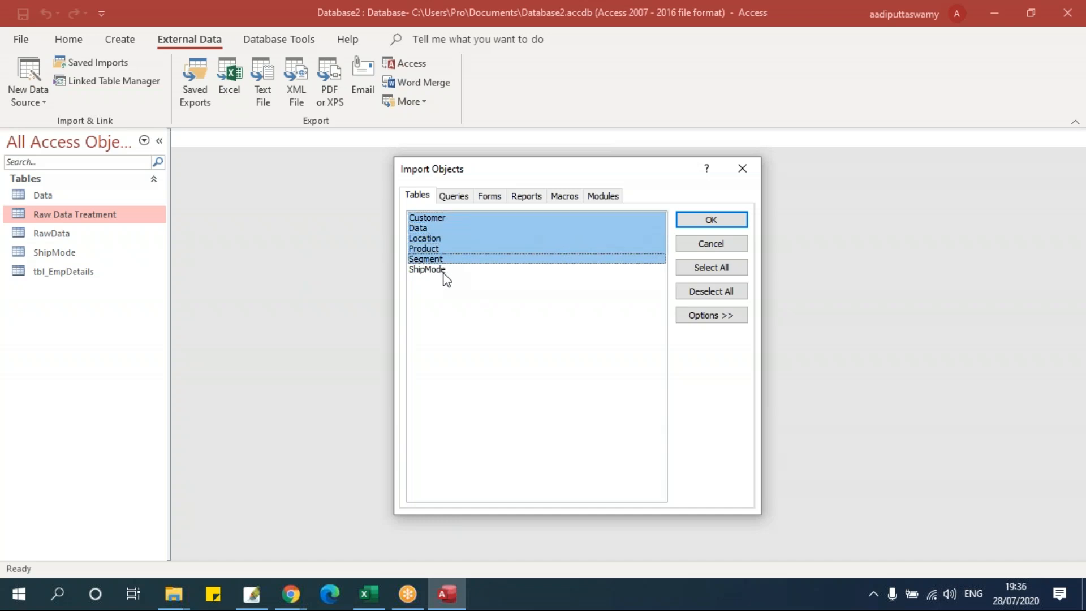
pyautogui.click(444, 270)
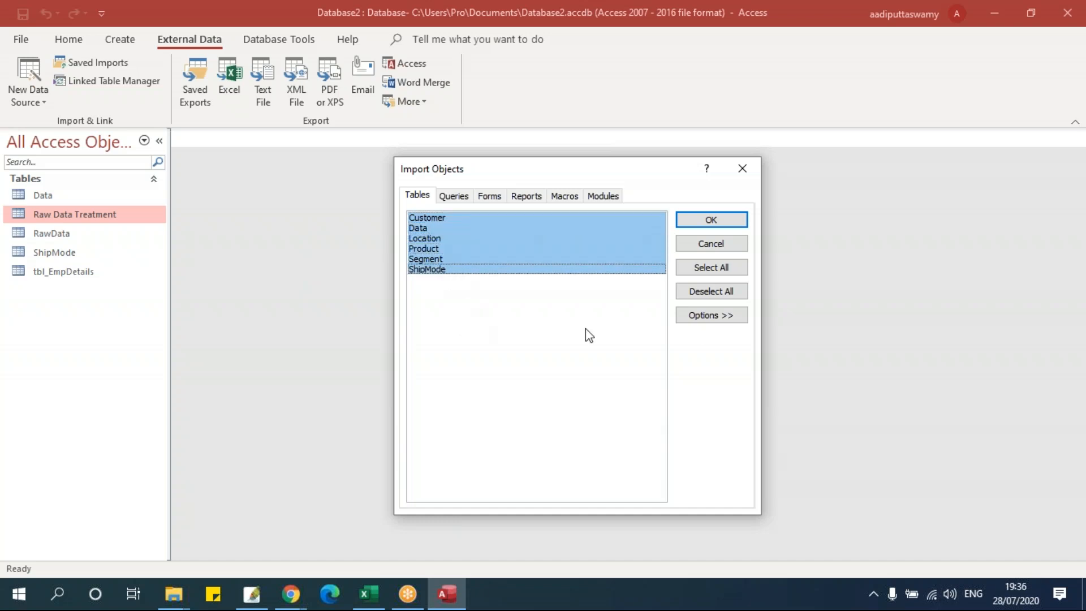
pyautogui.click(712, 268)
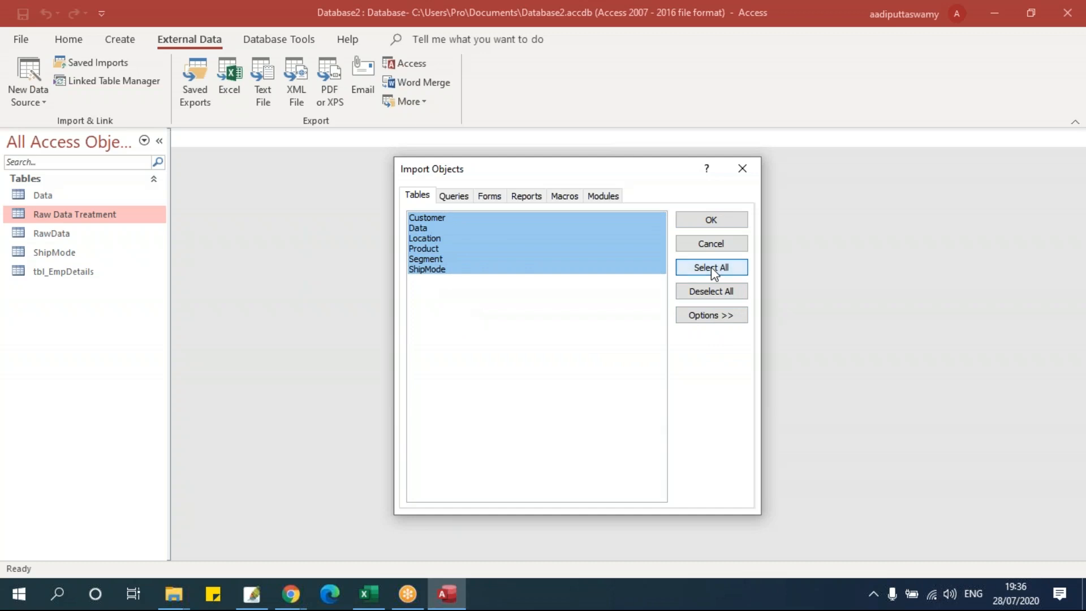
pyautogui.click(711, 220)
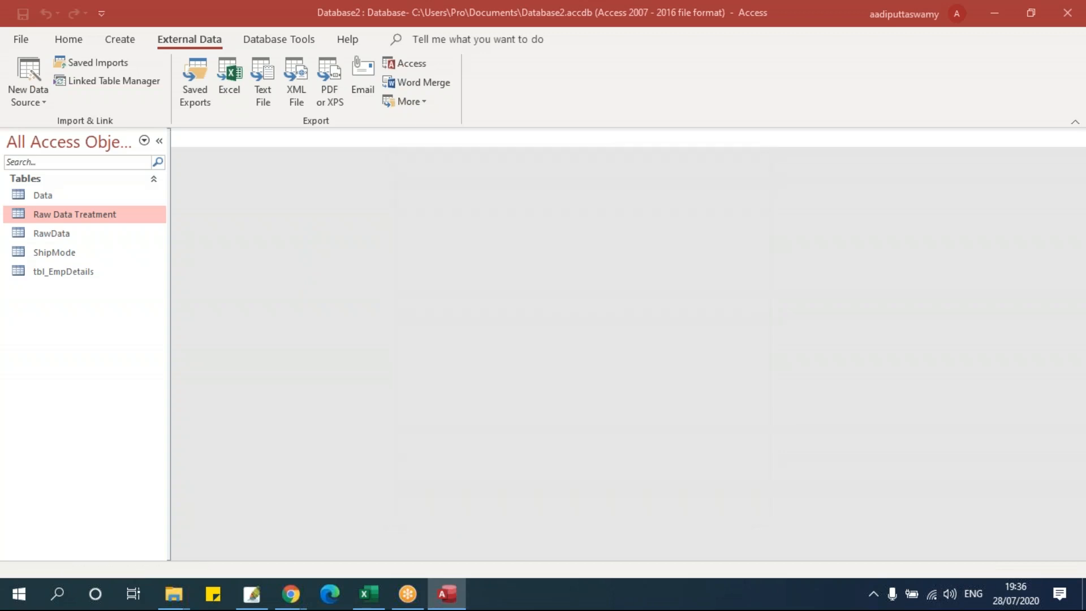
pyautogui.click(780, 500)
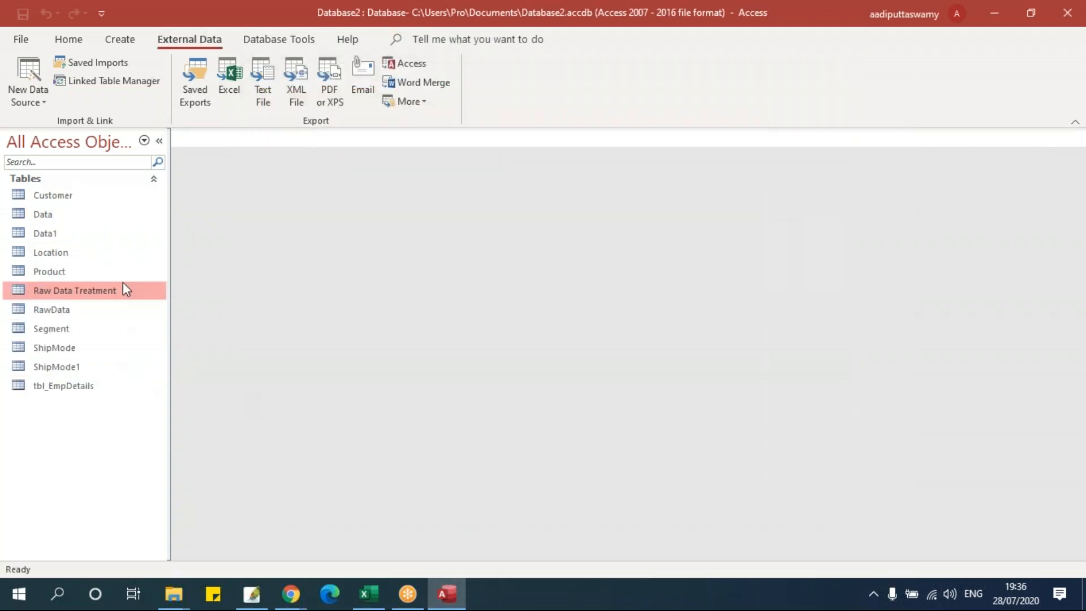
# - Open the Segment, ShipMode and ShipMode1 tables to check the imported data
pyautogui.doubleClick(78, 328)
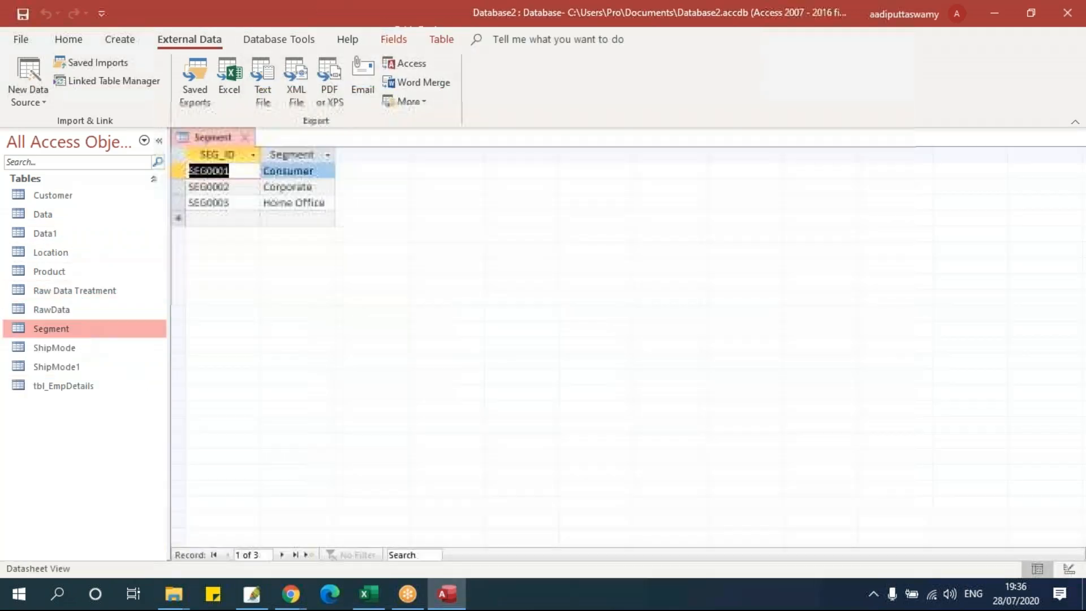
pyautogui.doubleClick(79, 347)
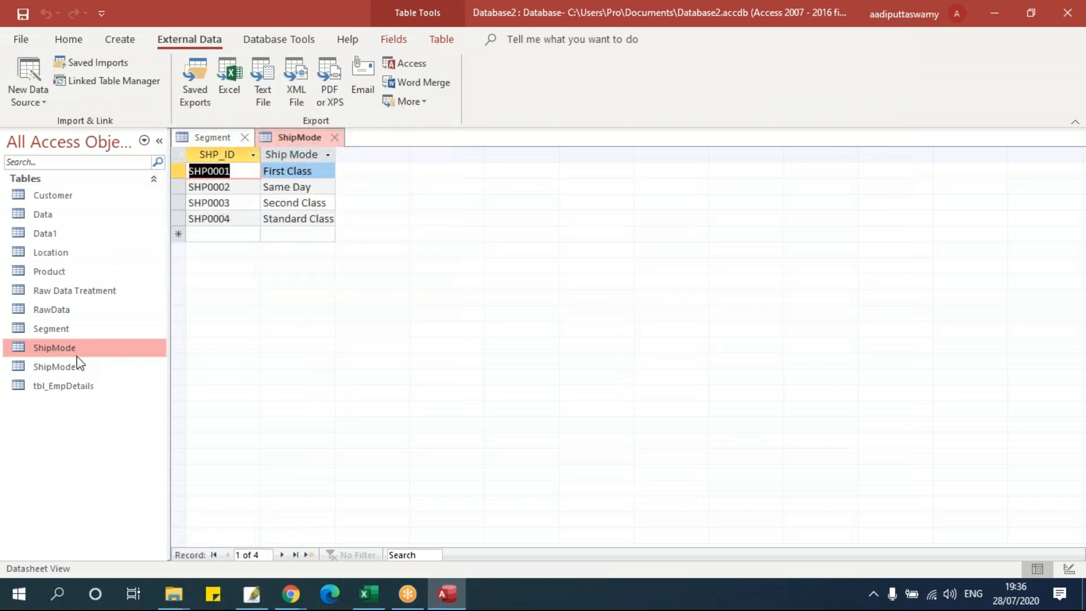
pyautogui.doubleClick(79, 367)
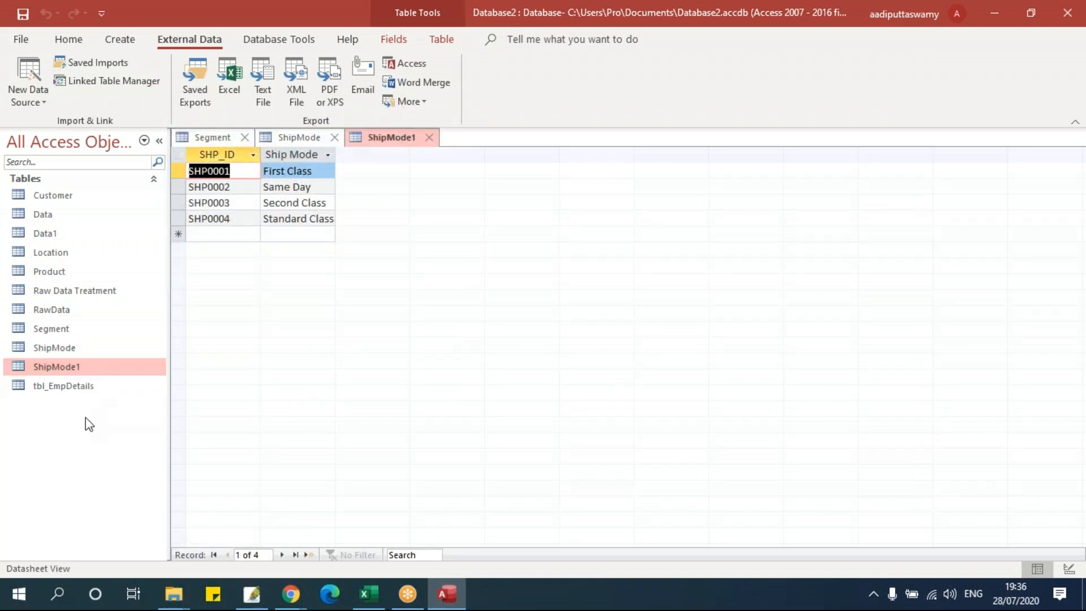
# - Close the ShipMode1, ShipMode and Segment datasheets
pyautogui.click(432, 137)
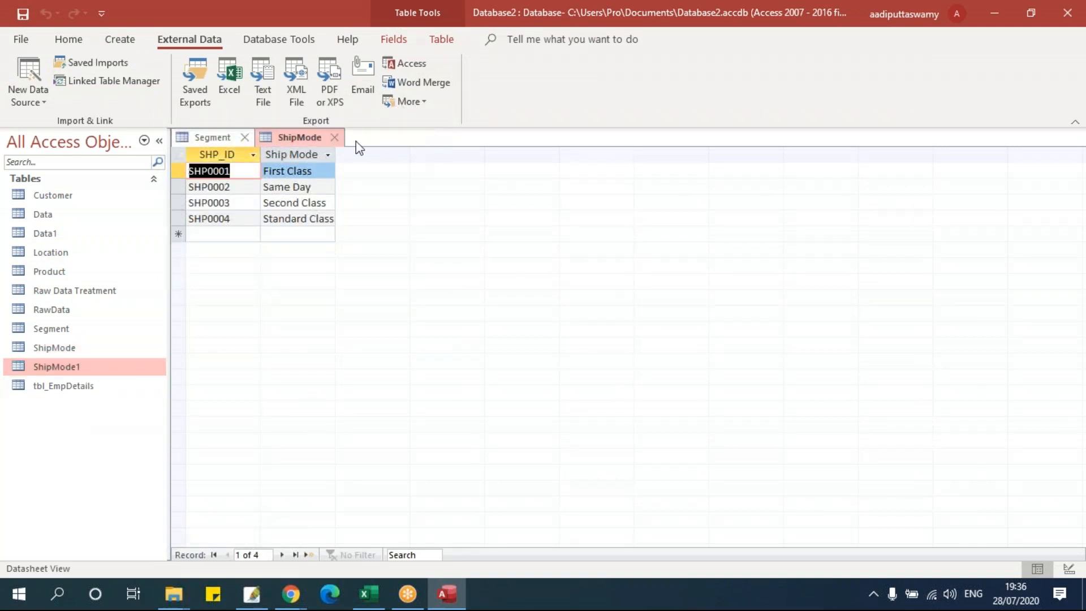
pyautogui.click(337, 139)
pyautogui.click(244, 138)
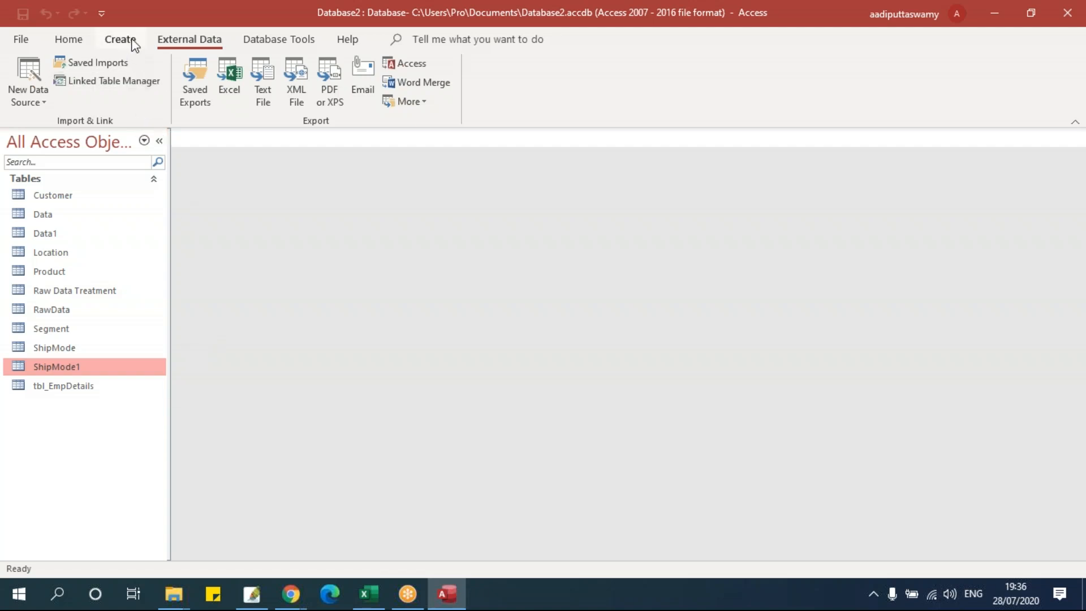
# - Pick Karnataka_Apple_Sales from the Raw Data folder as an Excel source to import into a new table
pyautogui.click(36, 103)
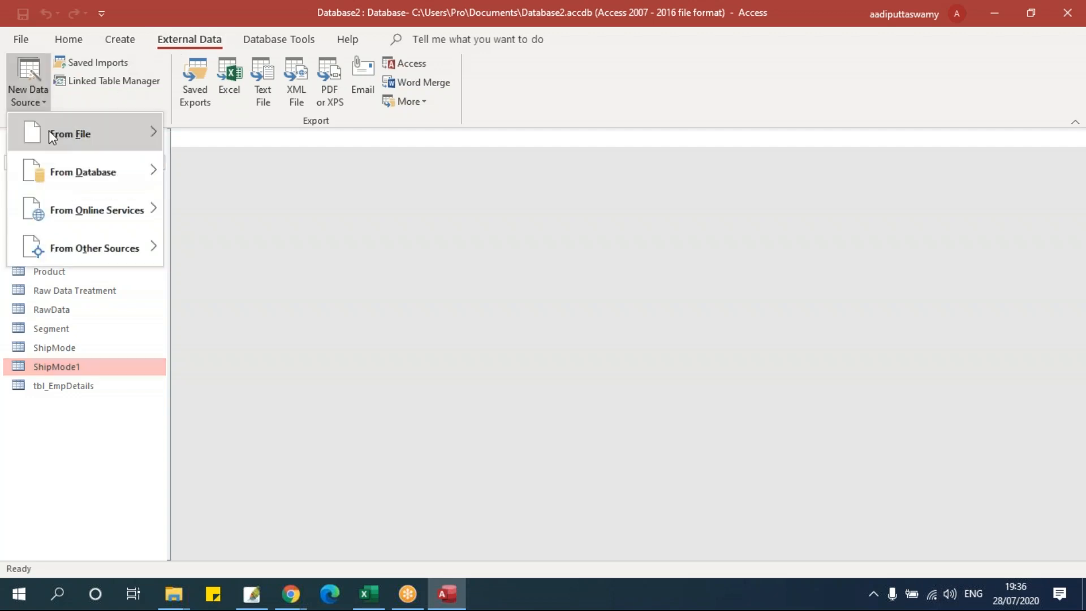
pyautogui.moveTo(49, 131)
pyautogui.click(194, 136)
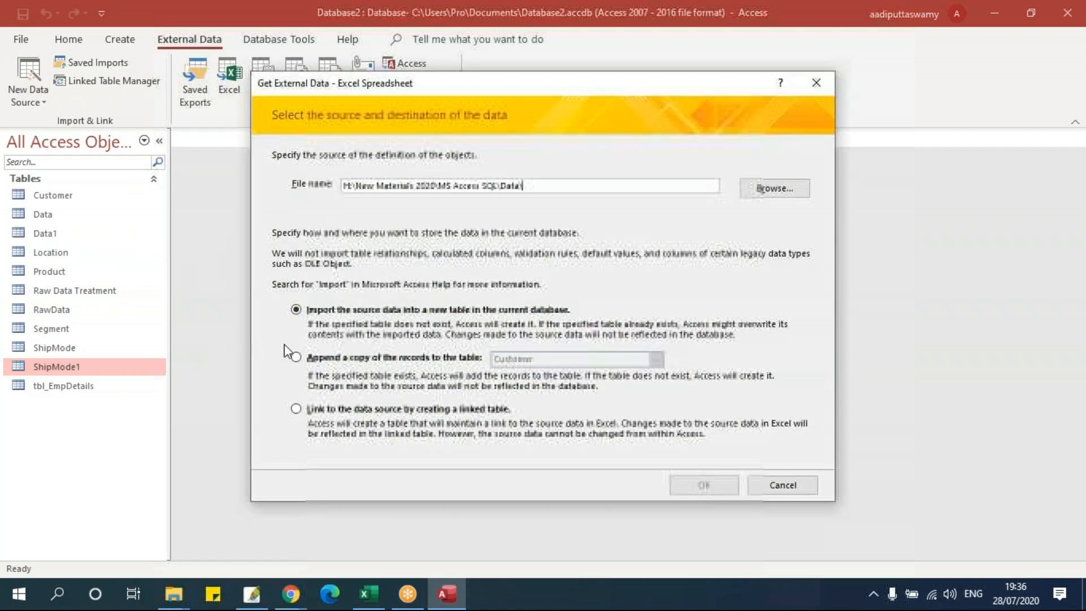
pyautogui.click(773, 189)
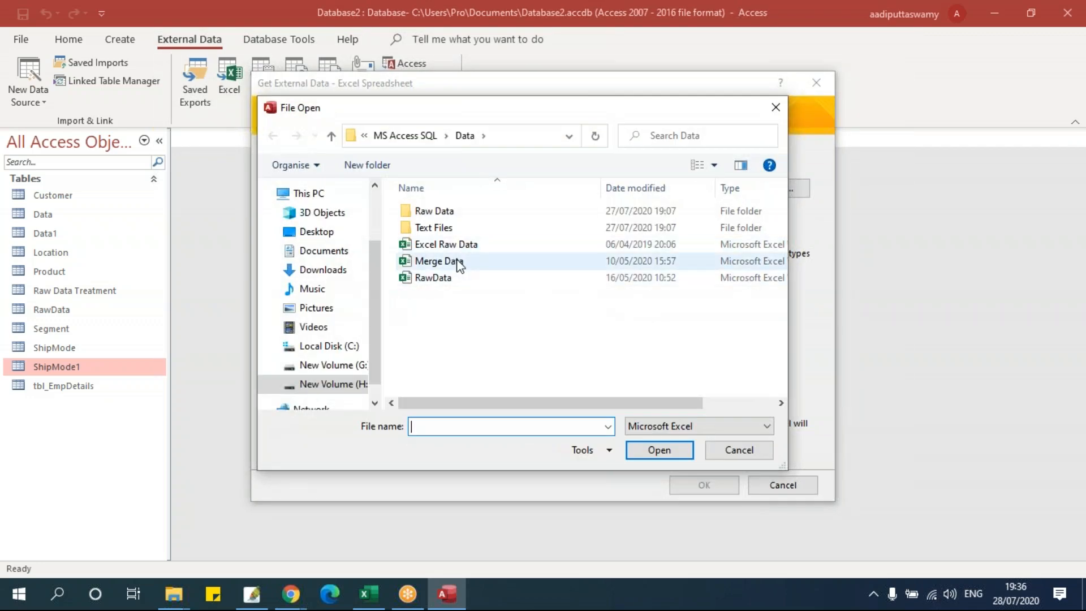
pyautogui.doubleClick(461, 211)
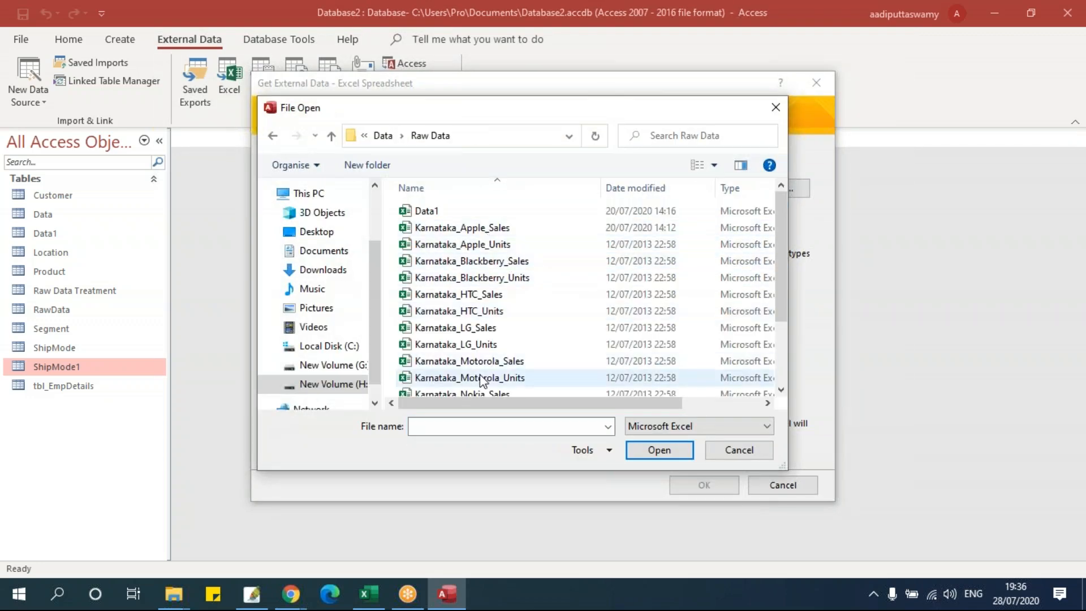
pyautogui.click(469, 227)
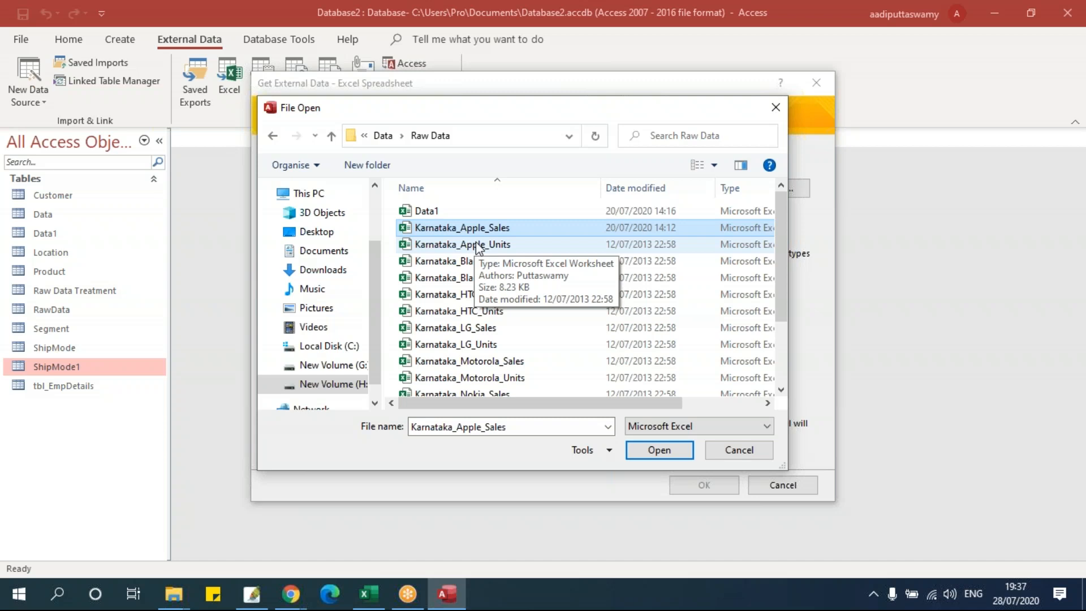
pyautogui.click(477, 244)
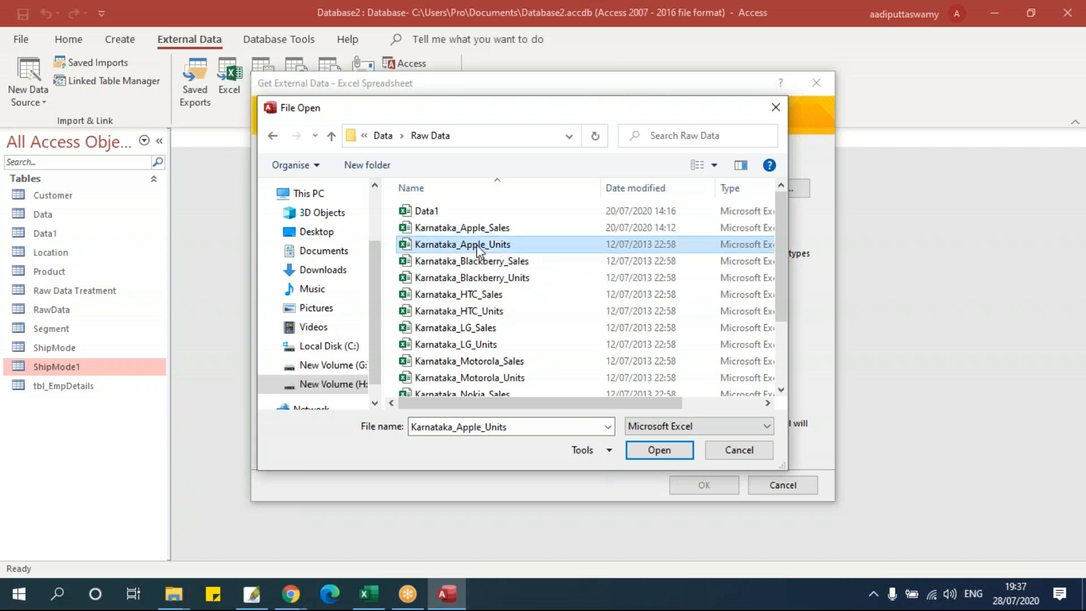
pyautogui.click(494, 232)
pyautogui.click(656, 449)
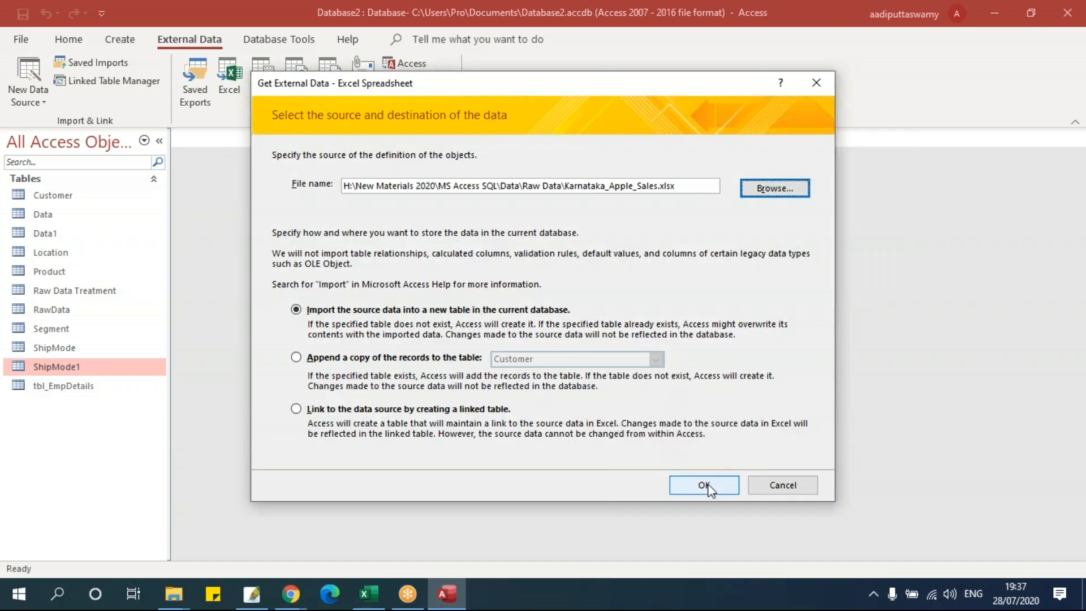
pyautogui.click(718, 484)
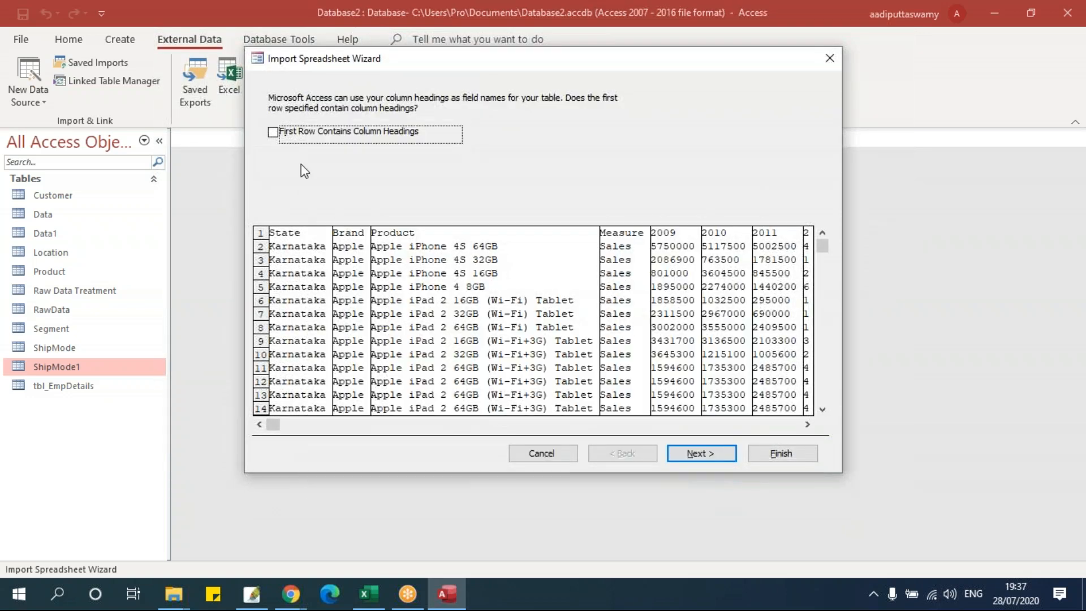
# - Import the sheet as table Sheet1 with first-row column headings, without saving the import steps
pyautogui.click(295, 138)
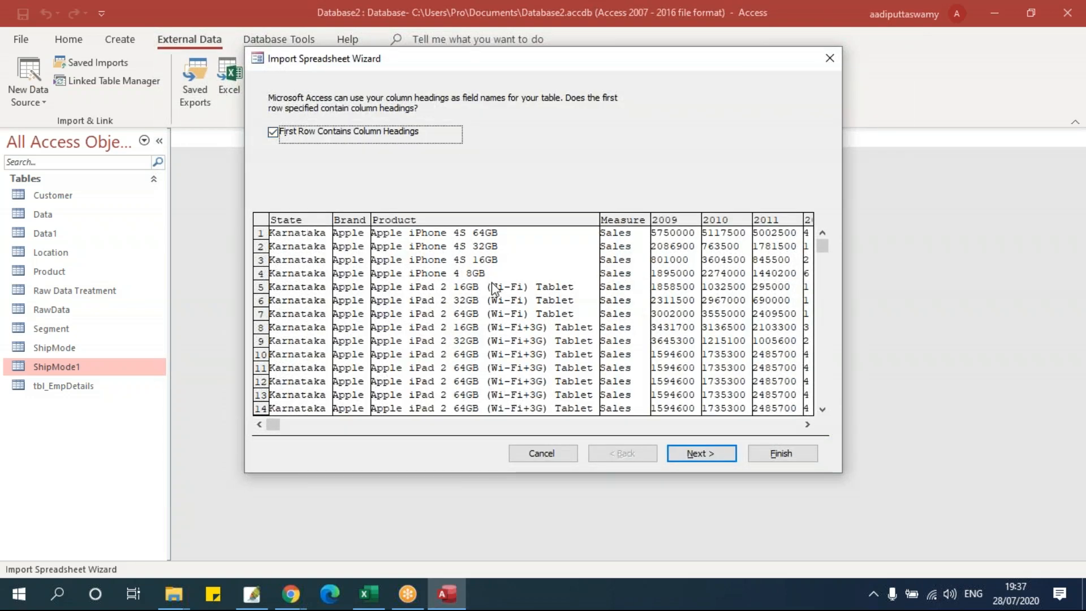
pyautogui.moveTo(823, 246)
pyautogui.mouseDown()
pyautogui.moveTo(829, 410)
pyautogui.moveTo(824, 243)
pyautogui.mouseUp()
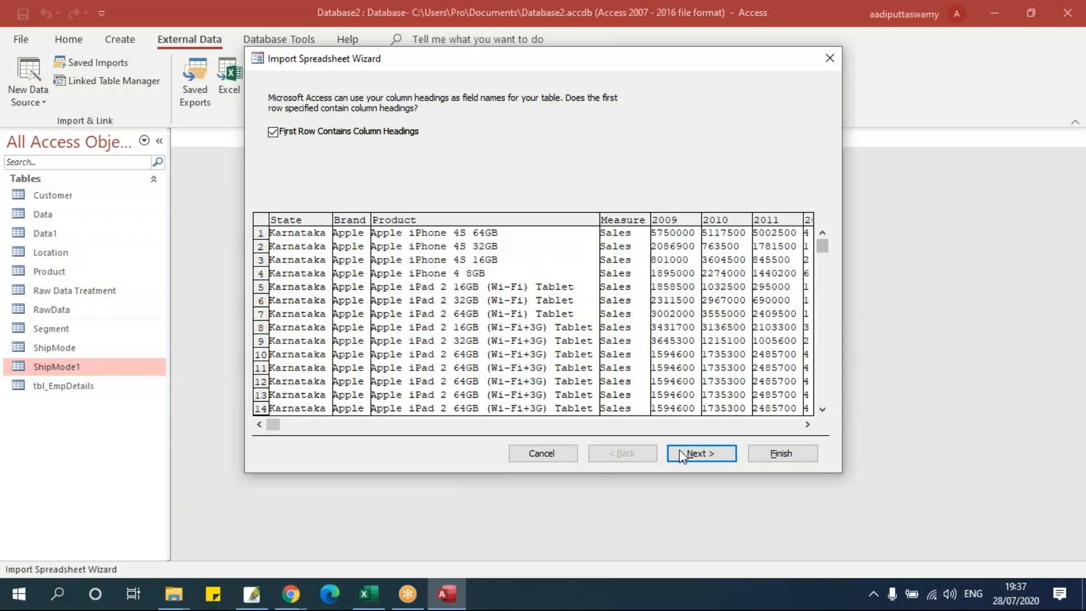
pyautogui.click(715, 456)
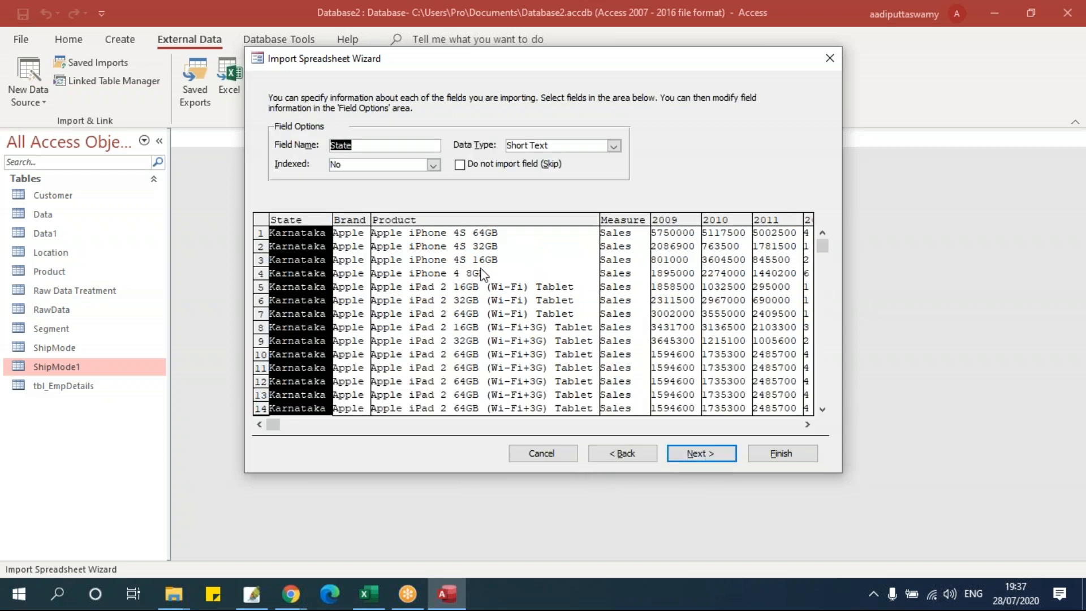
pyautogui.click(684, 451)
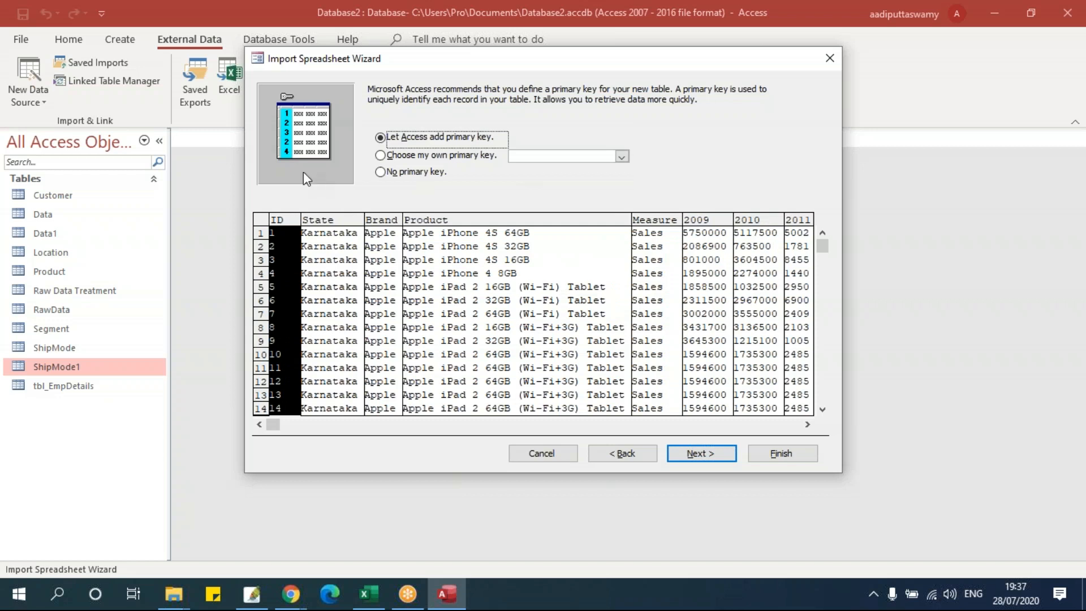
pyautogui.click(676, 455)
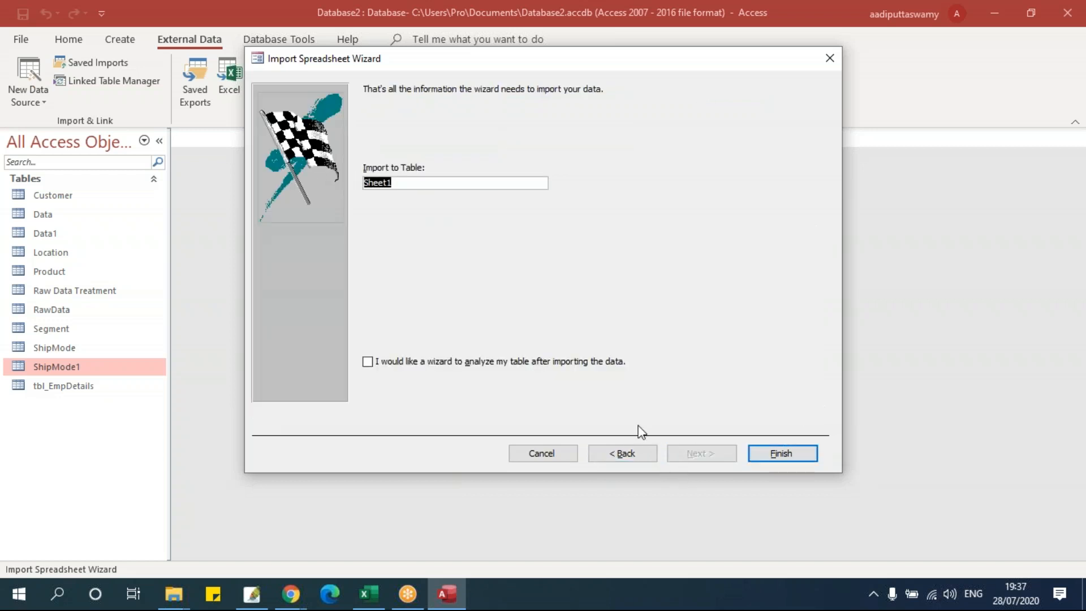
pyautogui.click(768, 458)
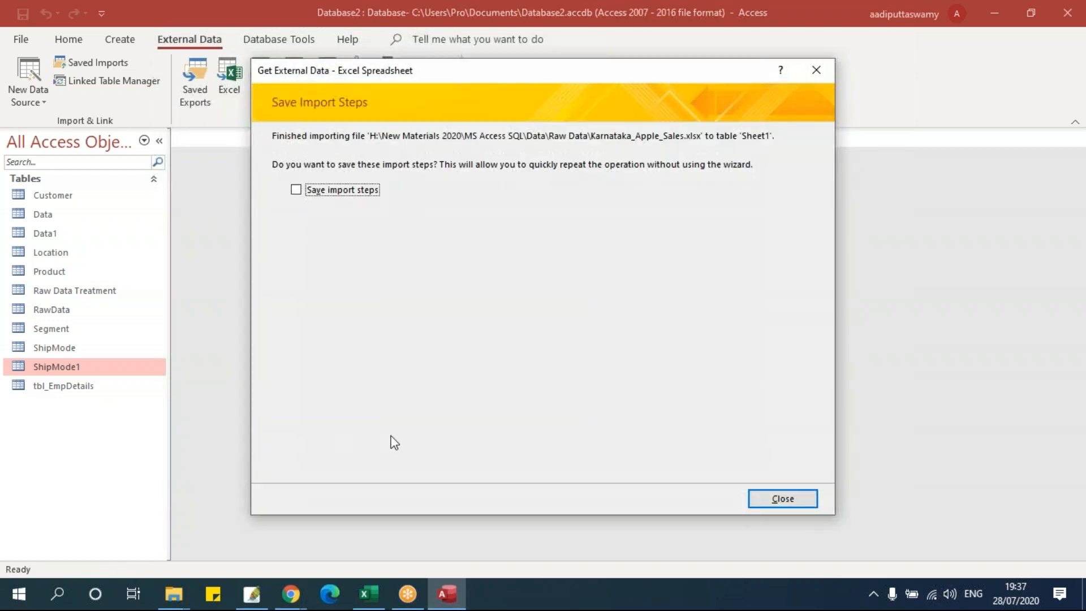
pyautogui.click(782, 499)
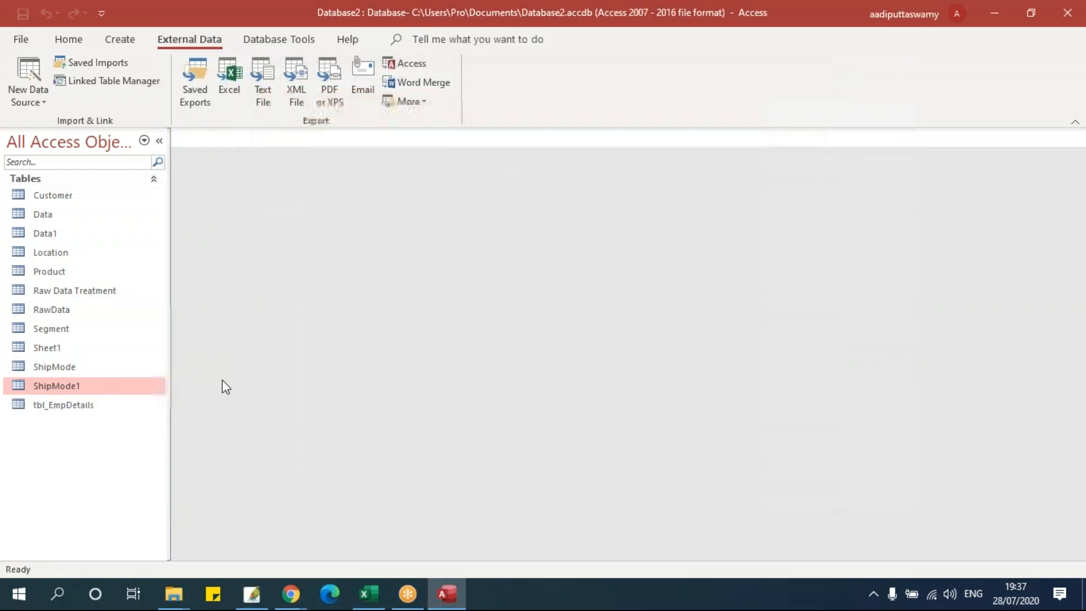
# - Find and open the imported Sheet1 table to view its 84 records
pyautogui.click(86, 406)
pyautogui.click(65, 290)
pyautogui.click(67, 312)
pyautogui.click(67, 326)
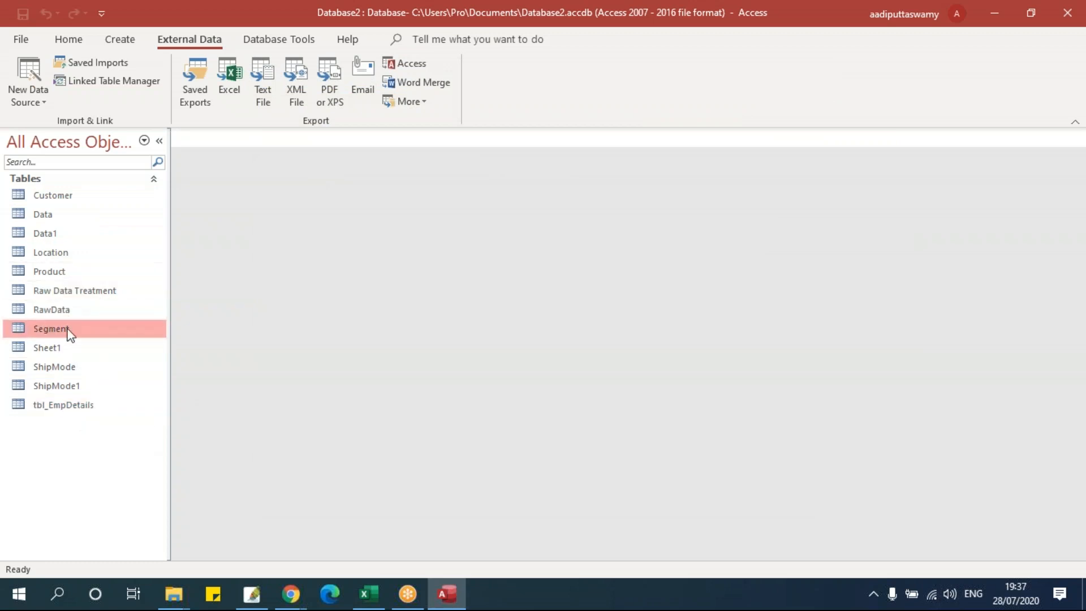
pyautogui.click(69, 350)
pyautogui.doubleClick(69, 350)
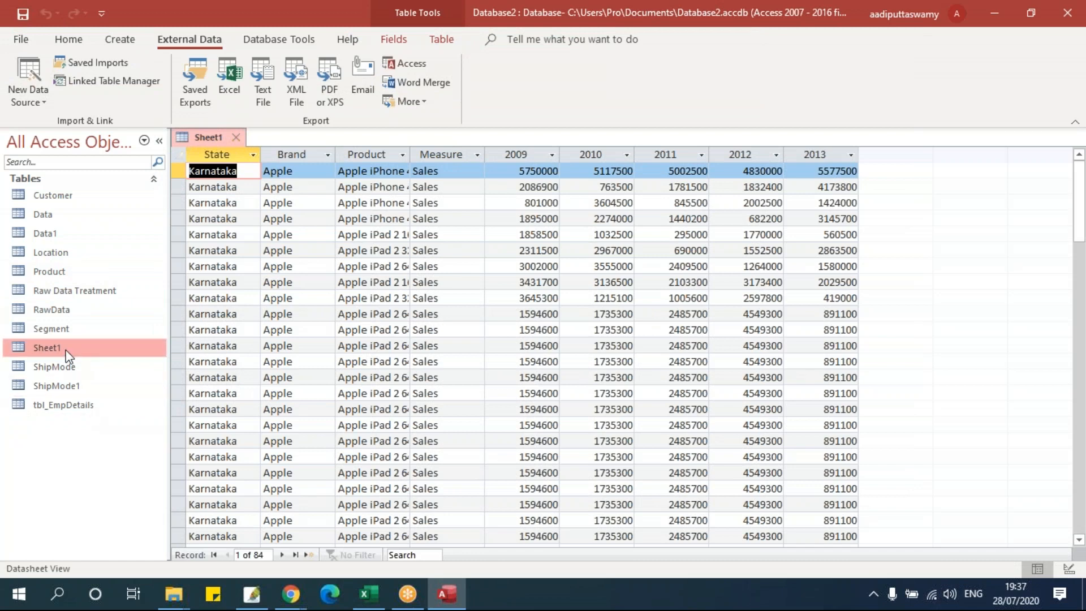
pyautogui.moveTo(1080, 190)
pyautogui.mouseDown()
pyautogui.moveTo(1080, 486)
pyautogui.moveTo(1080, 181)
pyautogui.mouseUp()
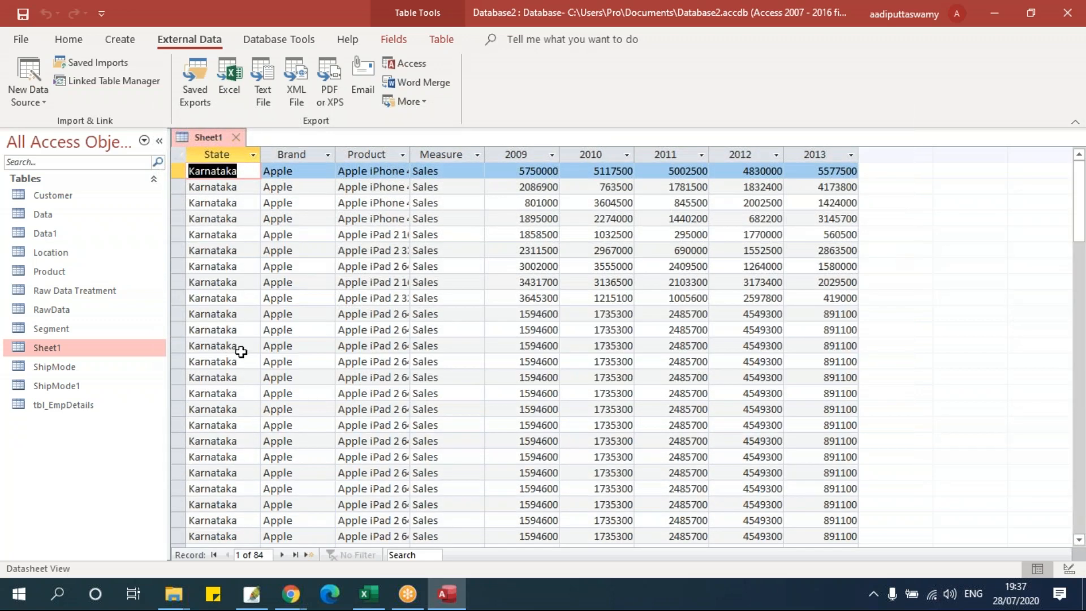
# - Try renaming Sheet1 and dismiss the warning that an open table can't be renamed
pyautogui.rightClick(58, 351)
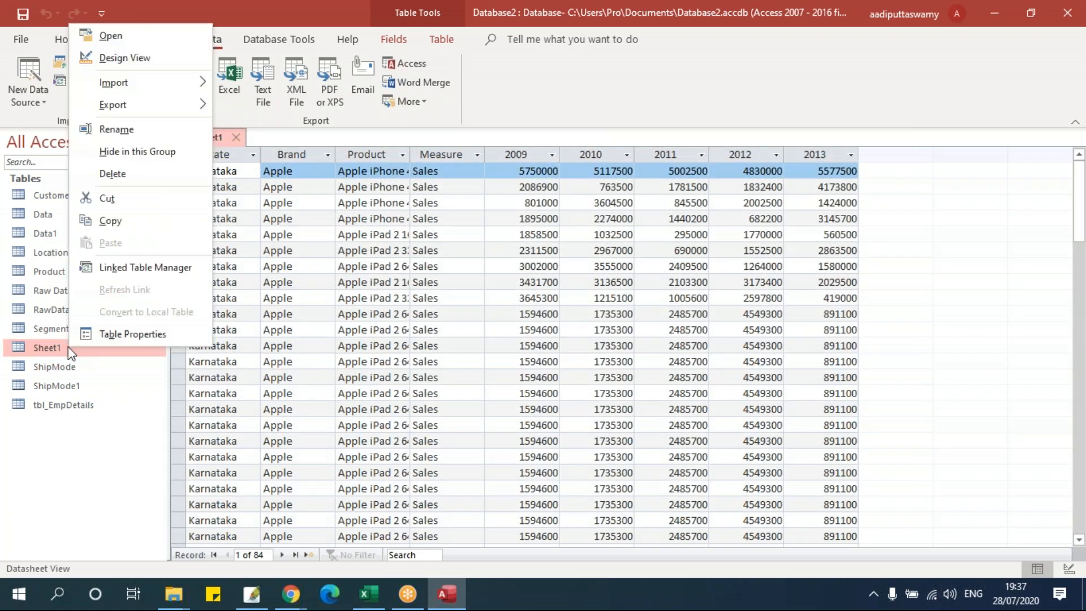
pyautogui.click(134, 127)
pyautogui.click(533, 344)
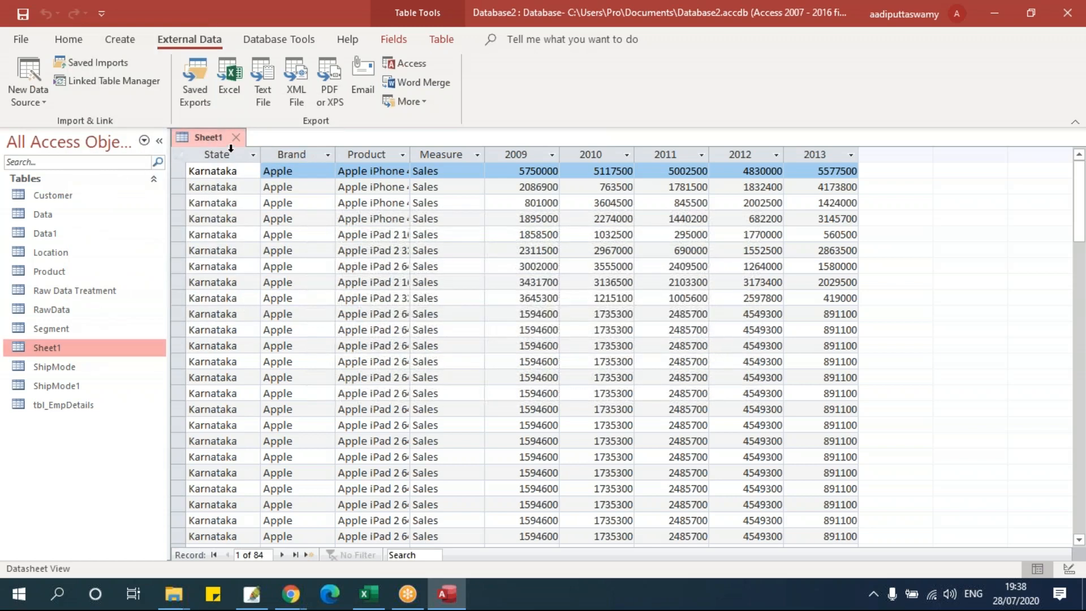
# - Close Sheet1 and rename the table to Sales Data
pyautogui.click(237, 140)
pyautogui.rightClick(73, 344)
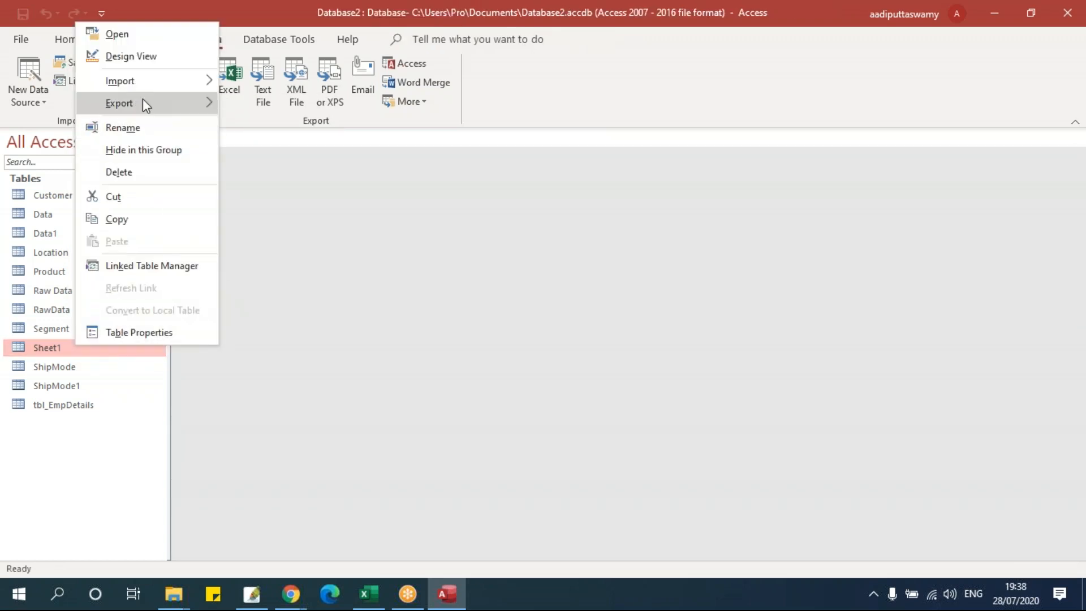
pyautogui.click(147, 124)
pyautogui.moveTo(92, 345); pyautogui.dragTo(35, 345)
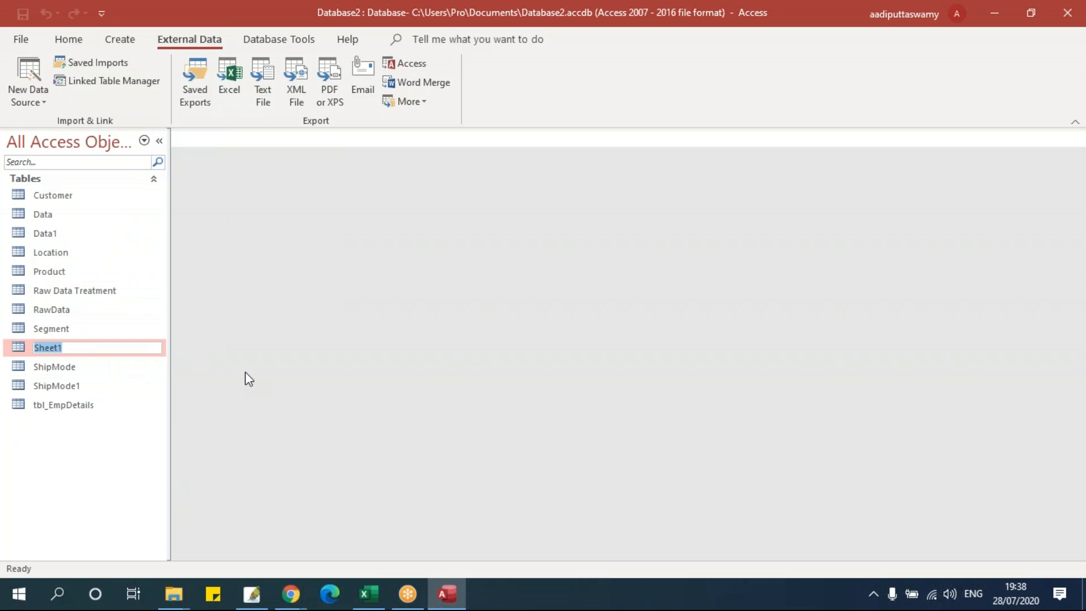
pyautogui.write('Sale')
pyautogui.click(90, 386)
# - Open Sales Data, jump to its last record, then close it again
pyautogui.click(94, 344)
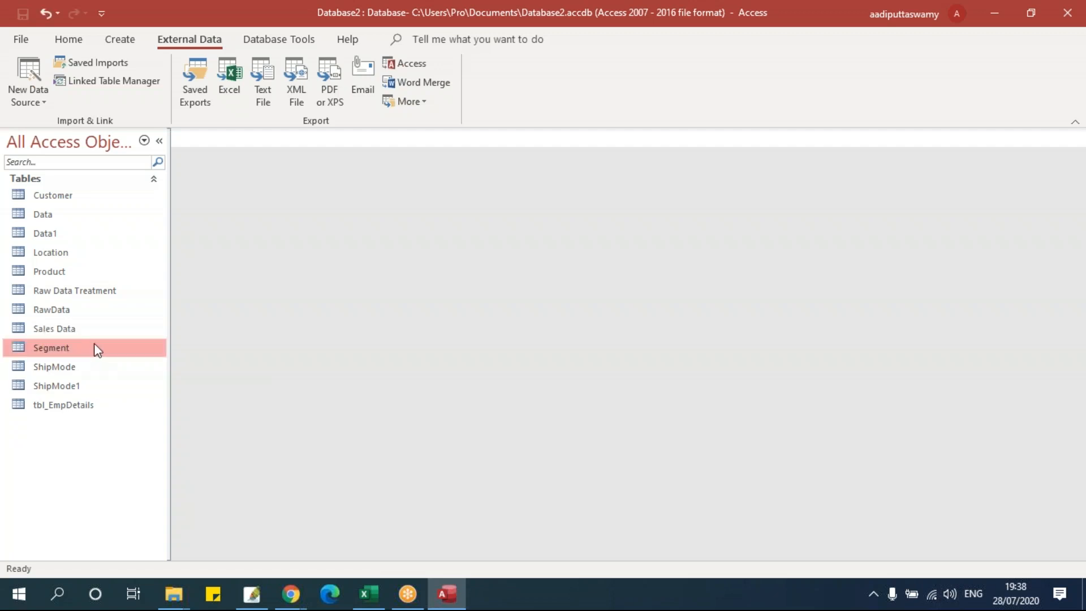
pyautogui.click(97, 328)
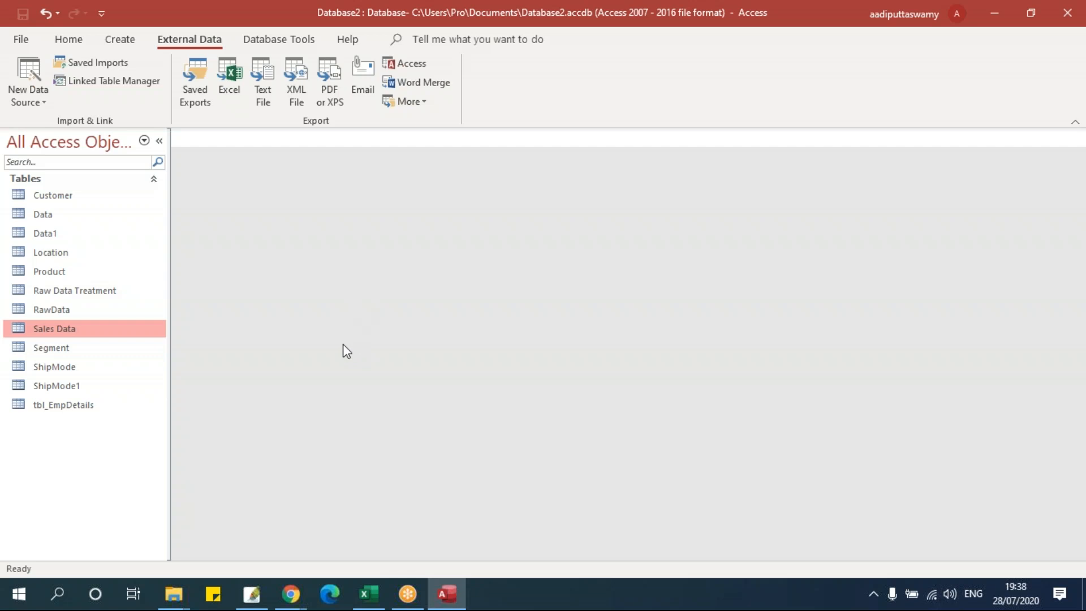
pyautogui.doubleClick(113, 328)
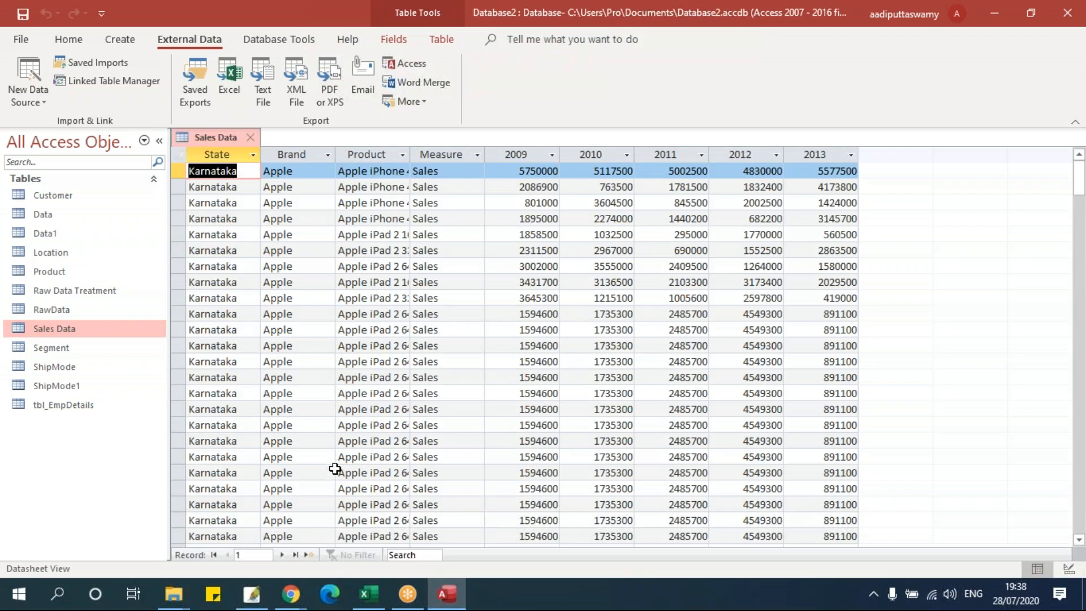
pyautogui.click(294, 555)
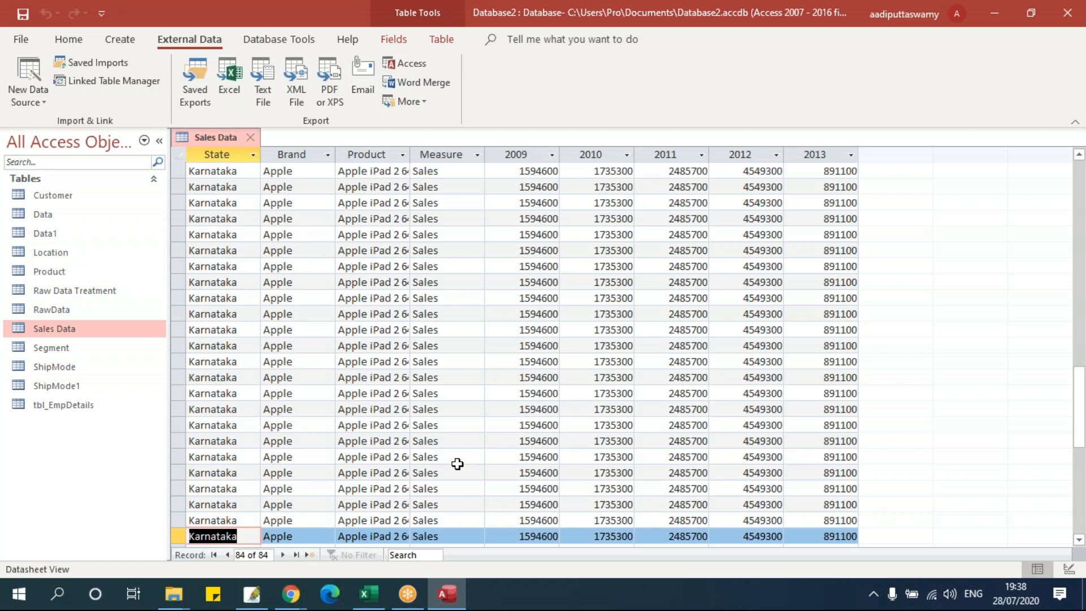
pyautogui.scroll(-3, 457, 464)
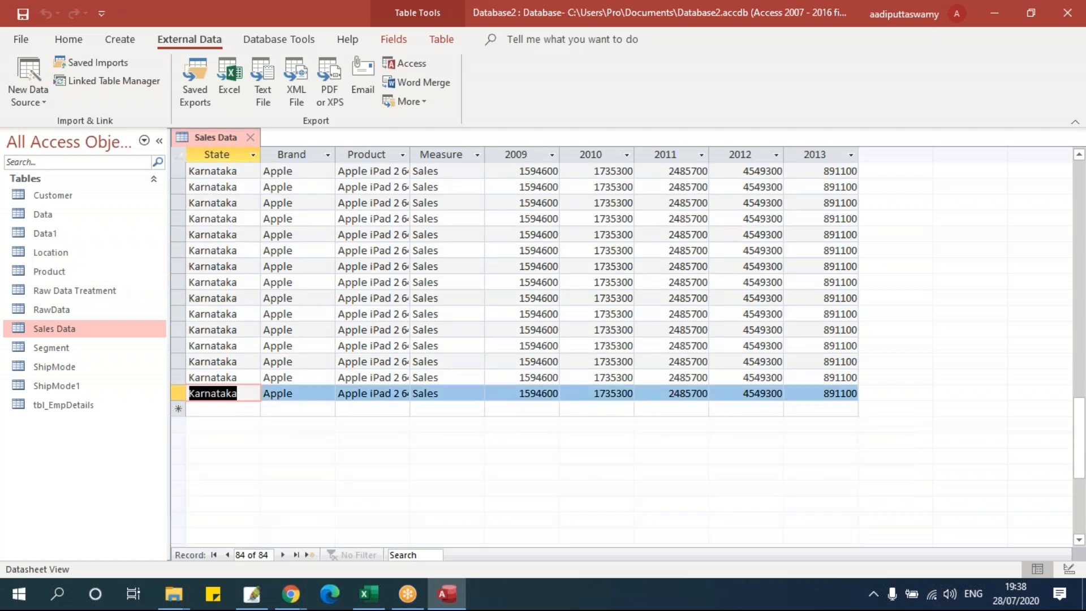
pyautogui.scroll(3, 509, 340)
pyautogui.click(250, 137)
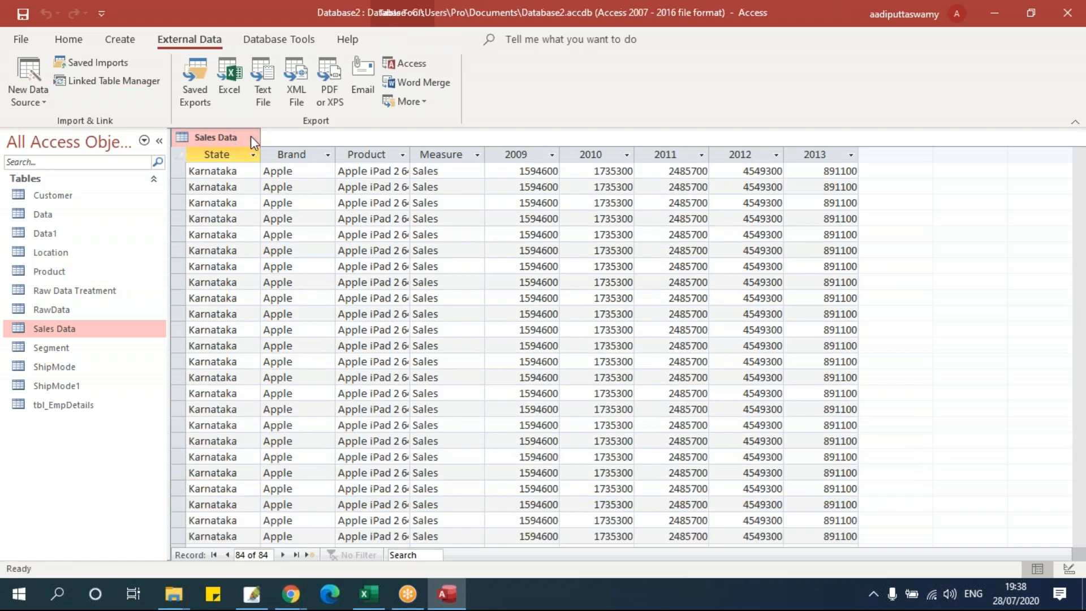
pyautogui.click(42, 91)
# - Choose Karnataka_Sony Ericsson_Units.xlsx as the Excel source, set to append into the Sales Data table
pyautogui.moveTo(54, 138)
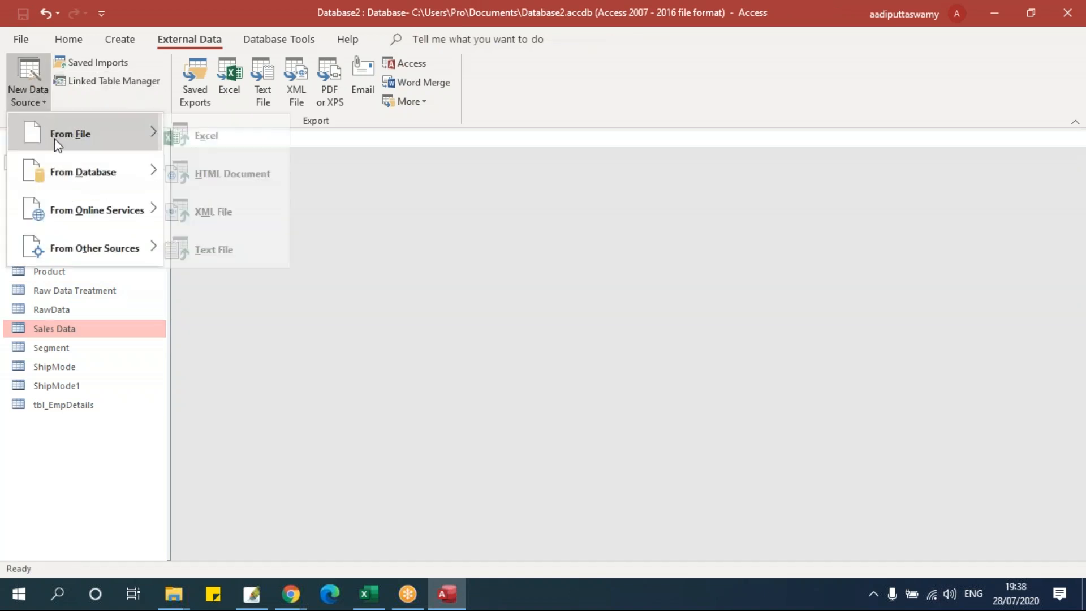
pyautogui.click(204, 137)
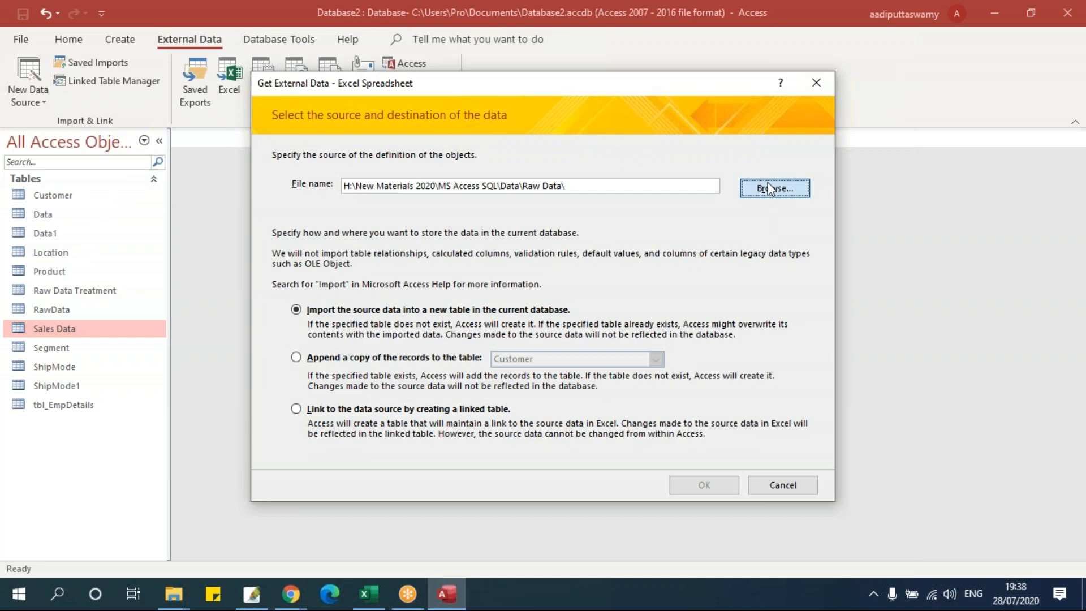
pyautogui.click(768, 187)
pyautogui.moveTo(782, 276); pyautogui.dragTo(781, 374)
pyautogui.click(505, 388)
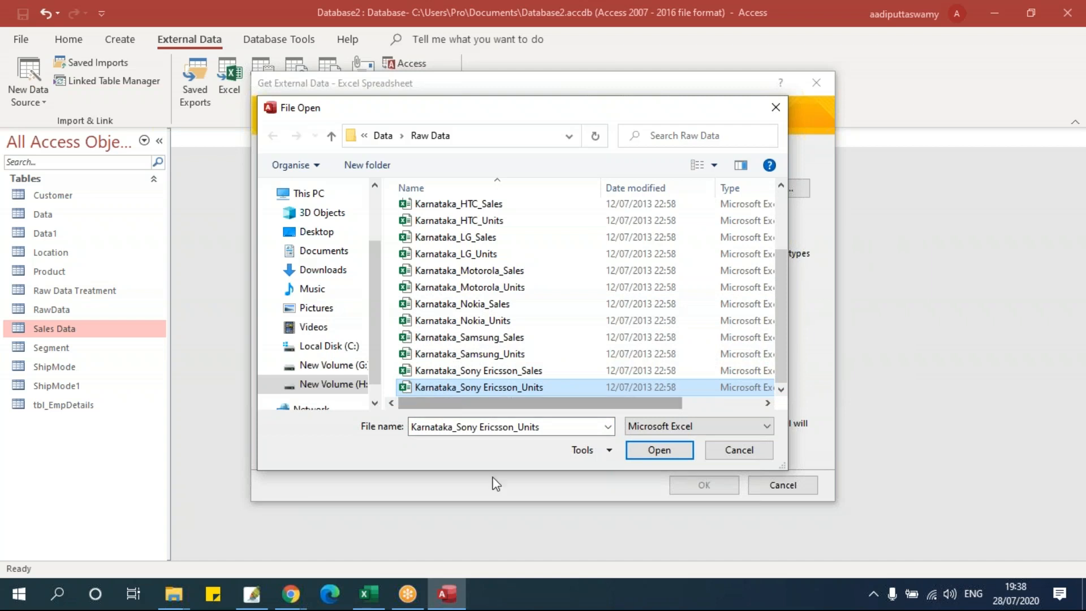
pyautogui.click(656, 451)
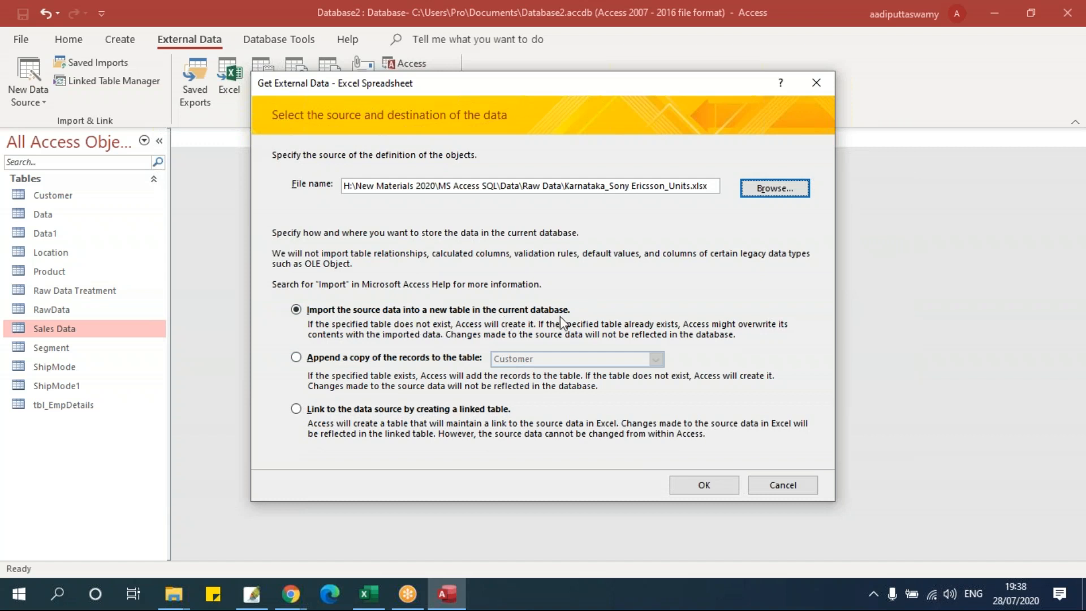
pyautogui.click(320, 358)
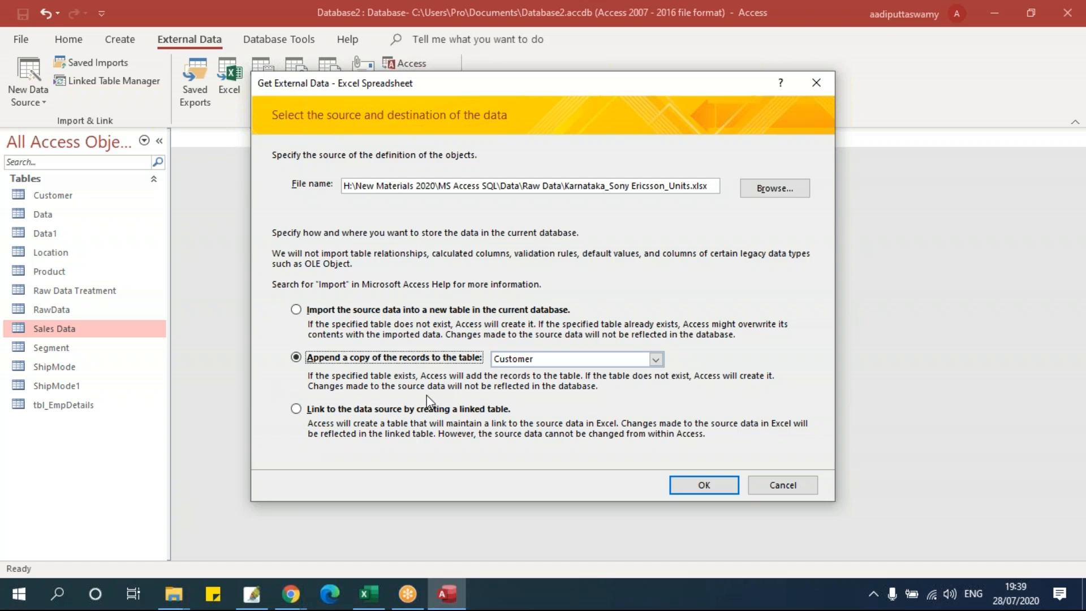
pyautogui.click(563, 358)
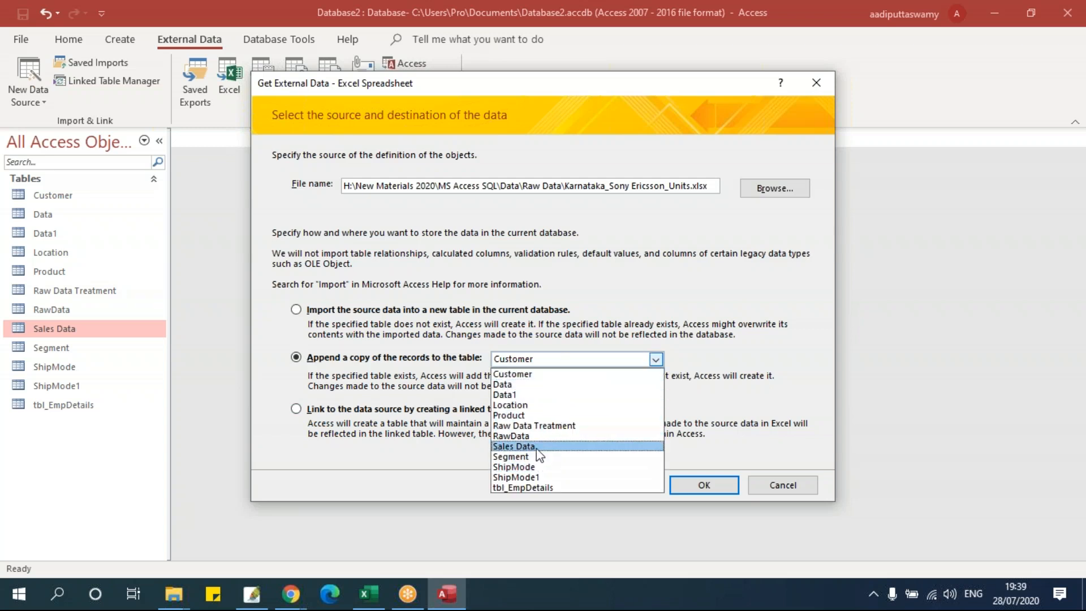
pyautogui.click(515, 446)
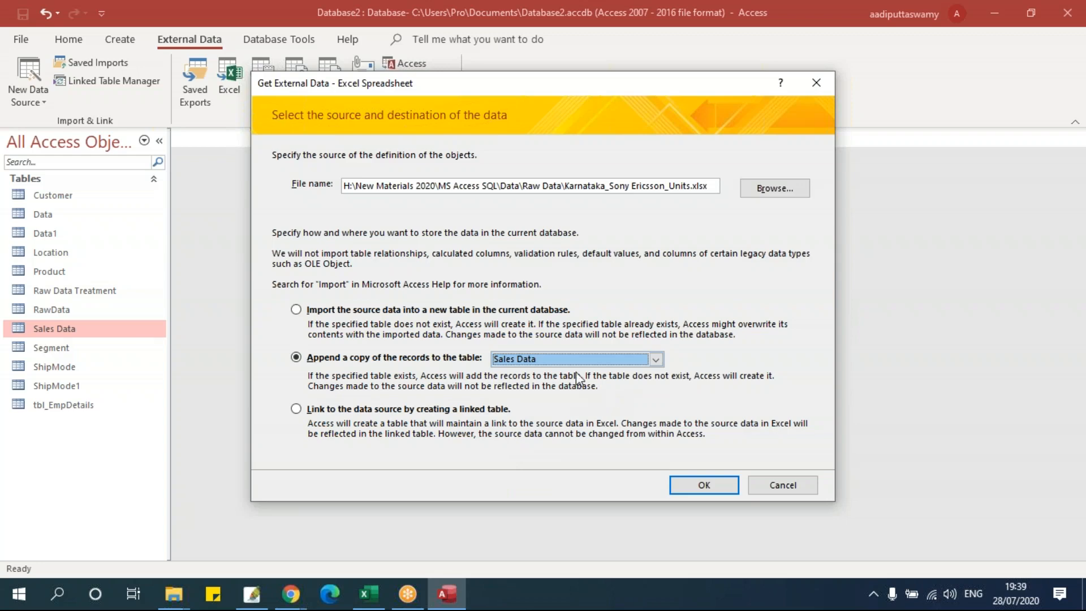
pyautogui.click(715, 485)
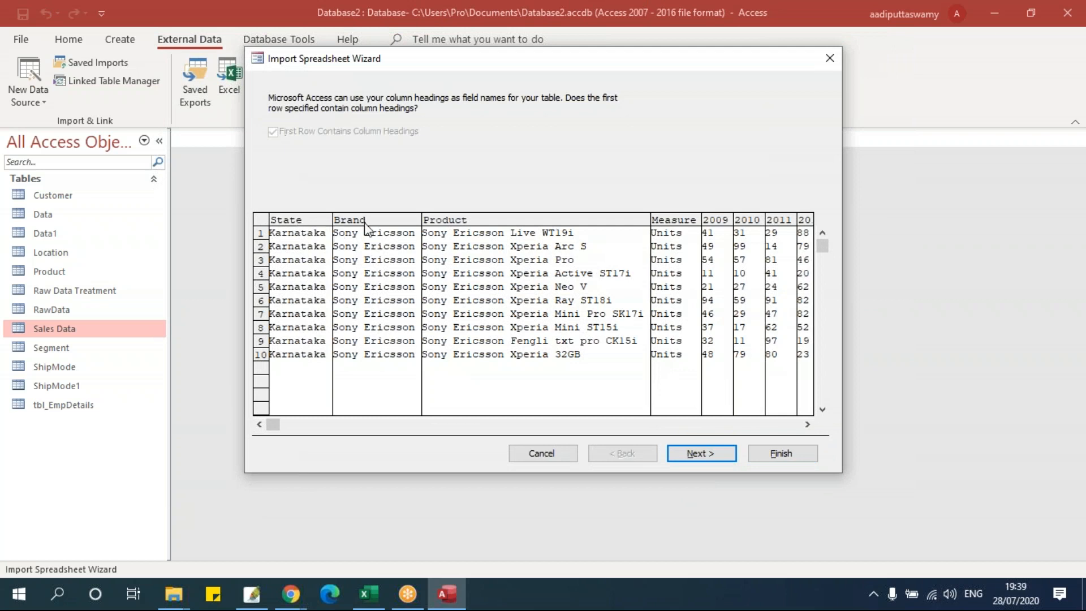
# - Advance through the wizard to Finish, then close the Save Import Steps page without saving
pyautogui.click(703, 454)
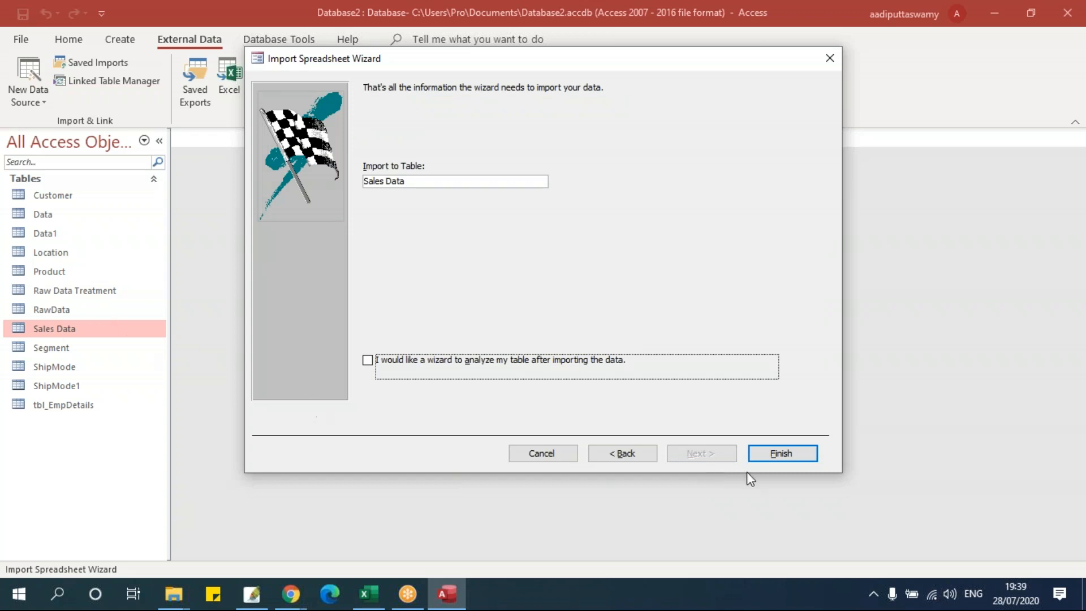
pyautogui.click(764, 455)
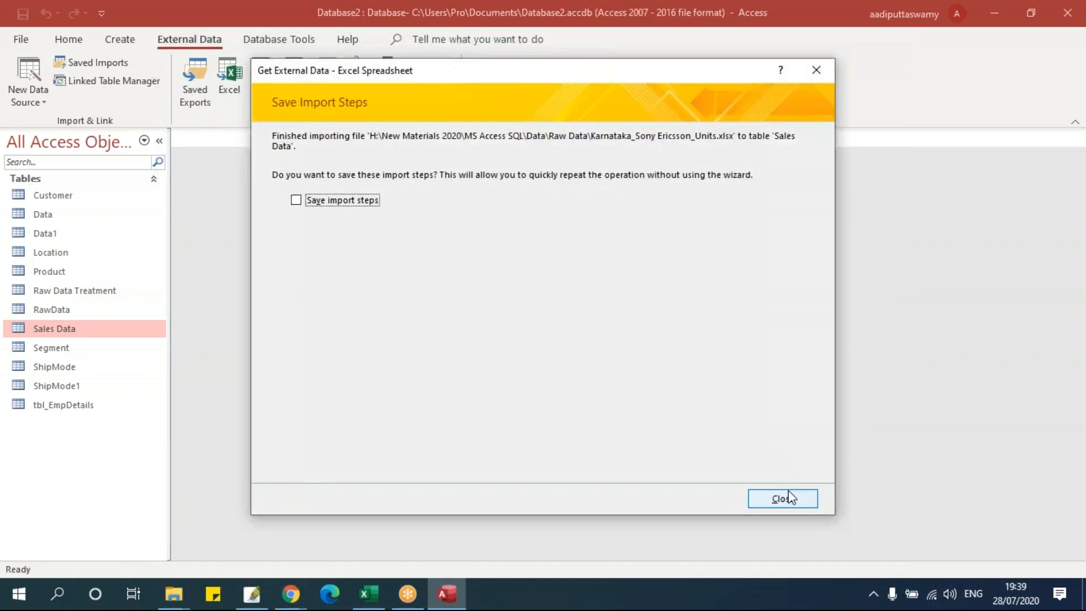
pyautogui.click(780, 497)
# - Open Sales Data, go to the last record, and select the ten appended Sony Ericsson rows
pyautogui.doubleClick(88, 328)
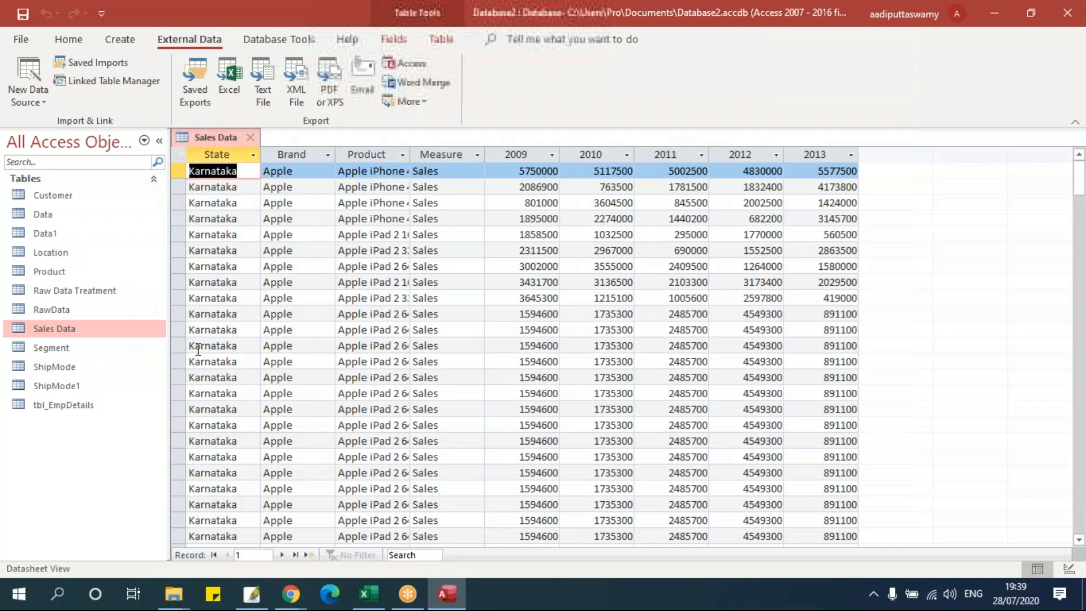
pyautogui.click(296, 554)
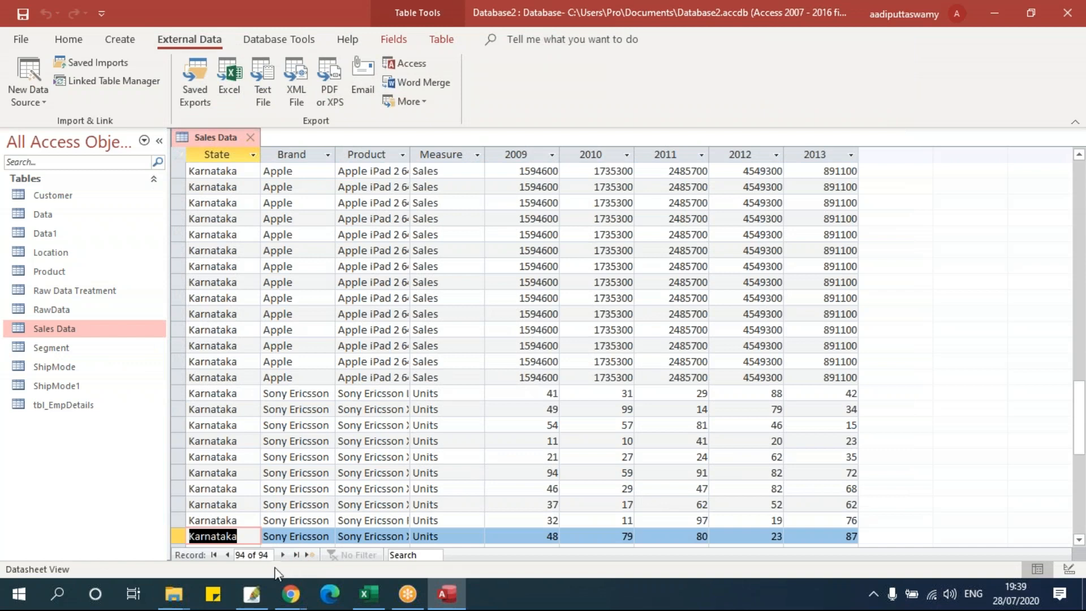
pyautogui.moveTo(270, 557); pyautogui.dragTo(226, 558)
pyautogui.scroll(-4, 451, 438)
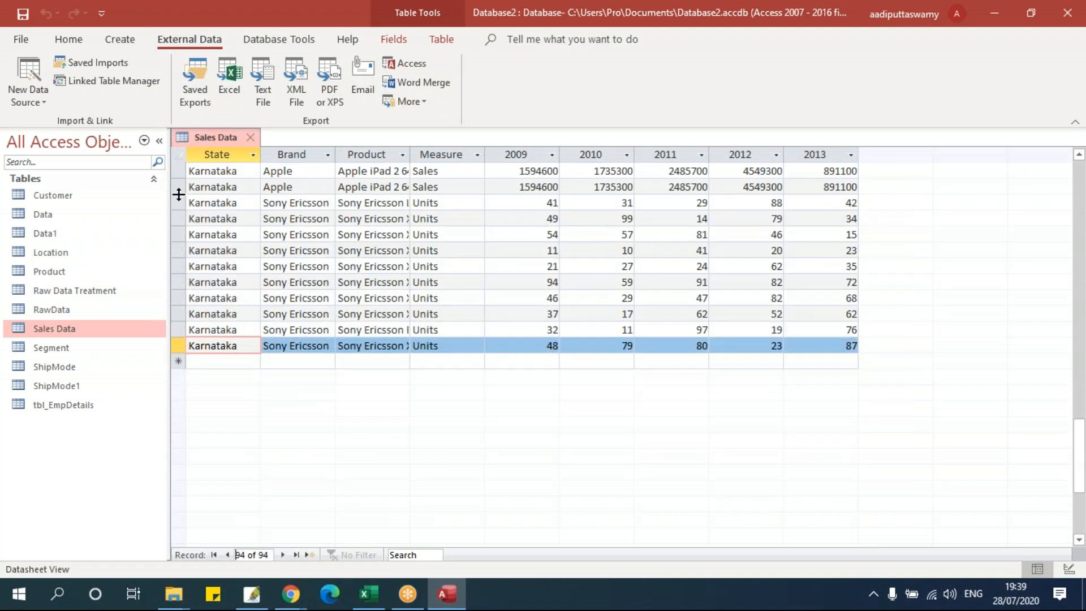
pyautogui.moveTo(179, 202); pyautogui.dragTo(174, 340)
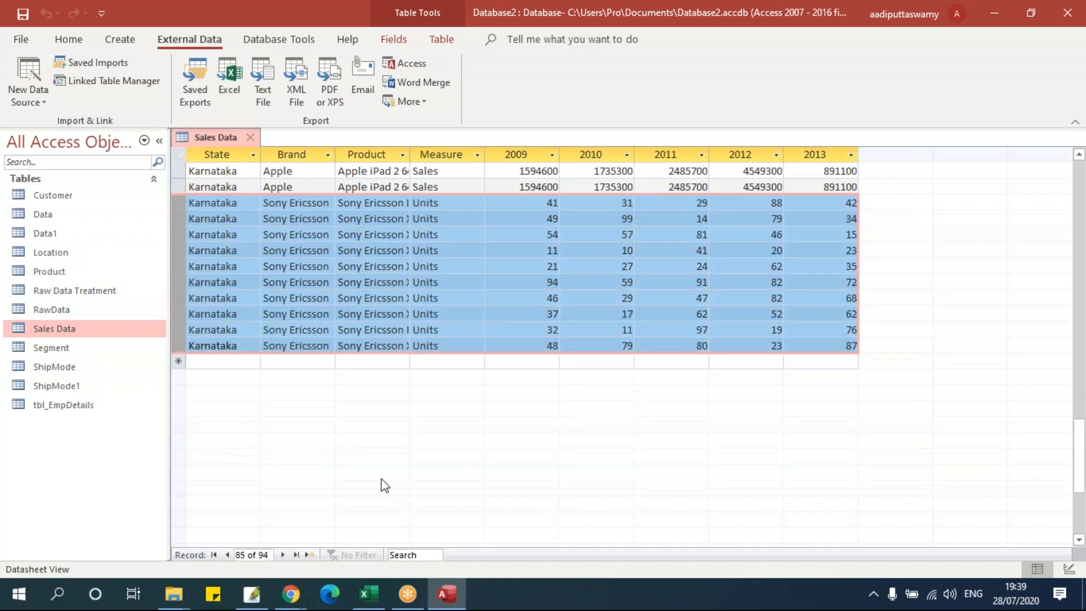
# - Close the open Sales Data table
pyautogui.click(30, 99)
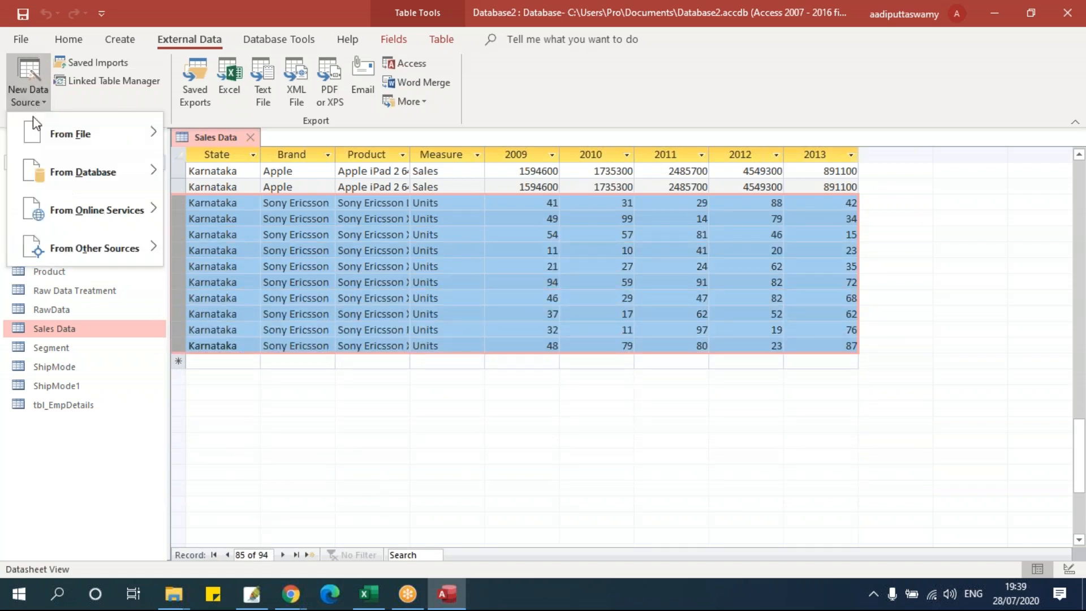
pyautogui.click(248, 136)
pyautogui.click(249, 137)
# - Start an Excel append of Karnataka_Samsung_Units, then cancel it because it targets the wrong table
pyautogui.click(25, 96)
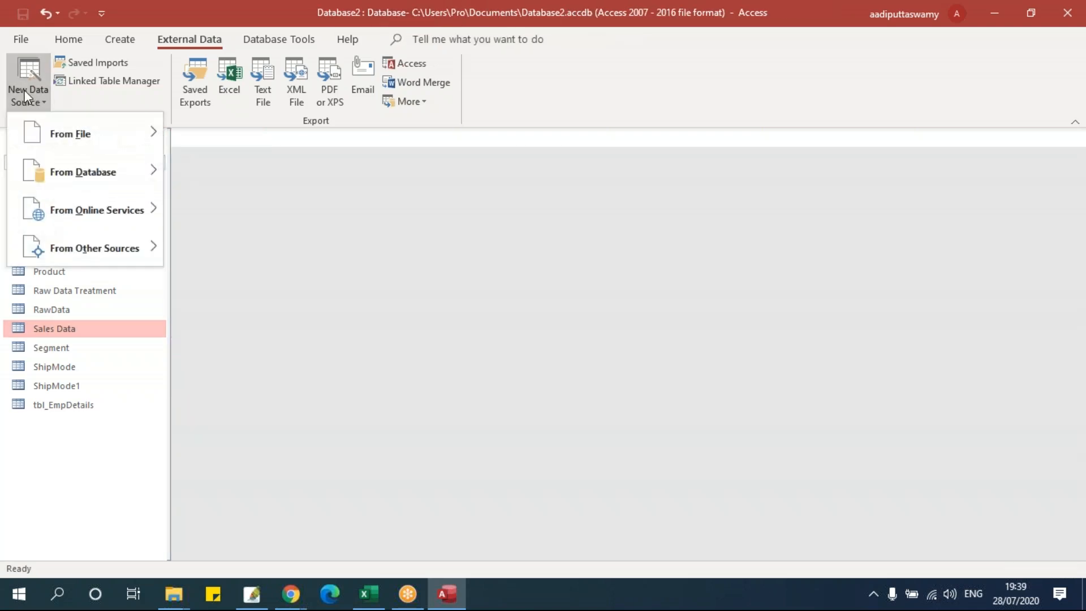
pyautogui.moveTo(39, 128)
pyautogui.click(215, 142)
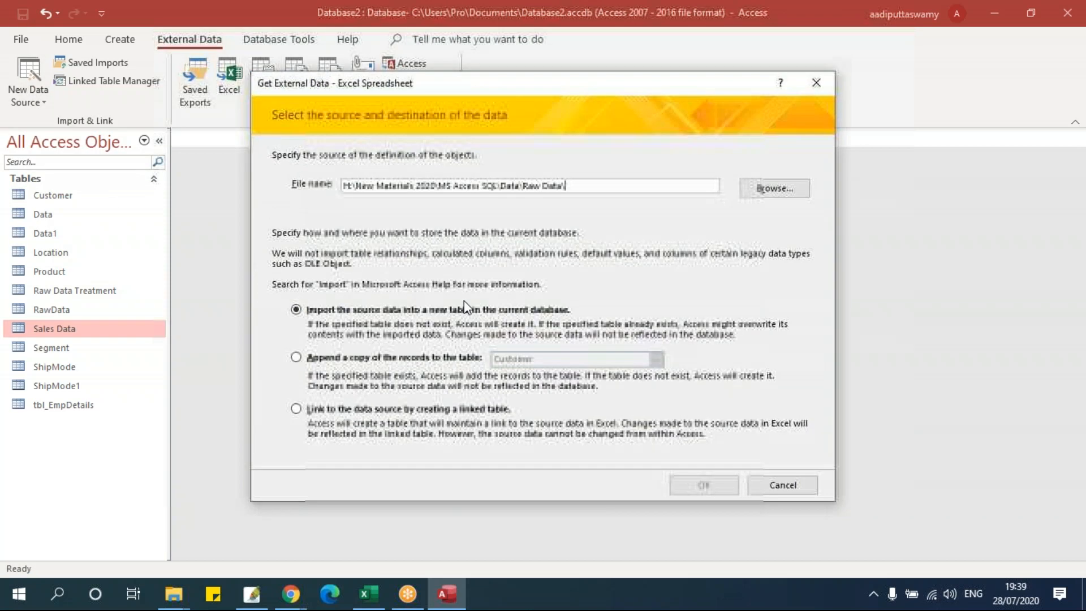
pyautogui.click(331, 358)
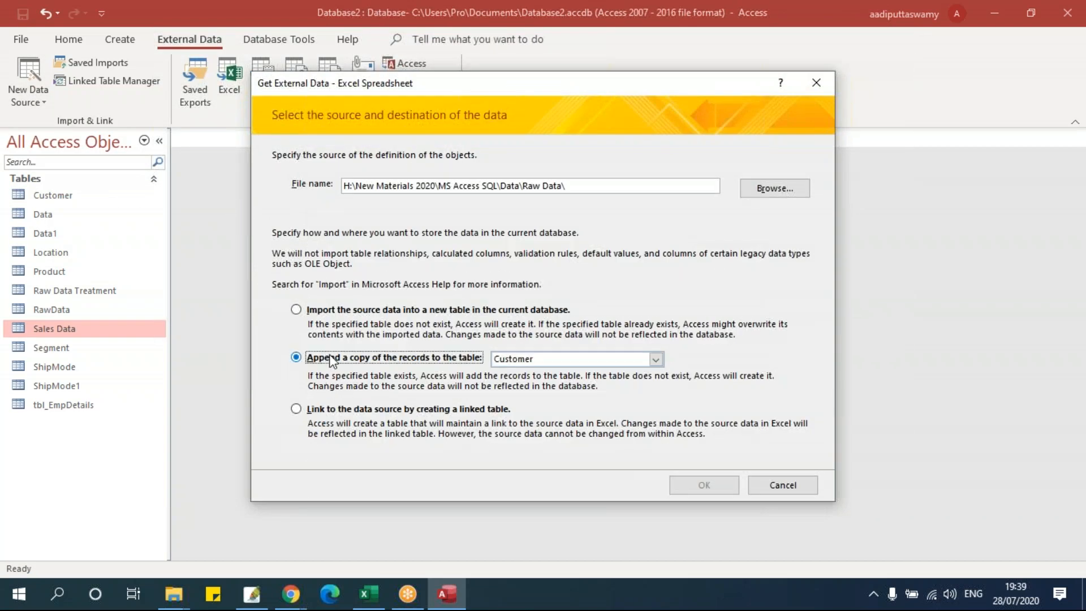
pyautogui.click(774, 188)
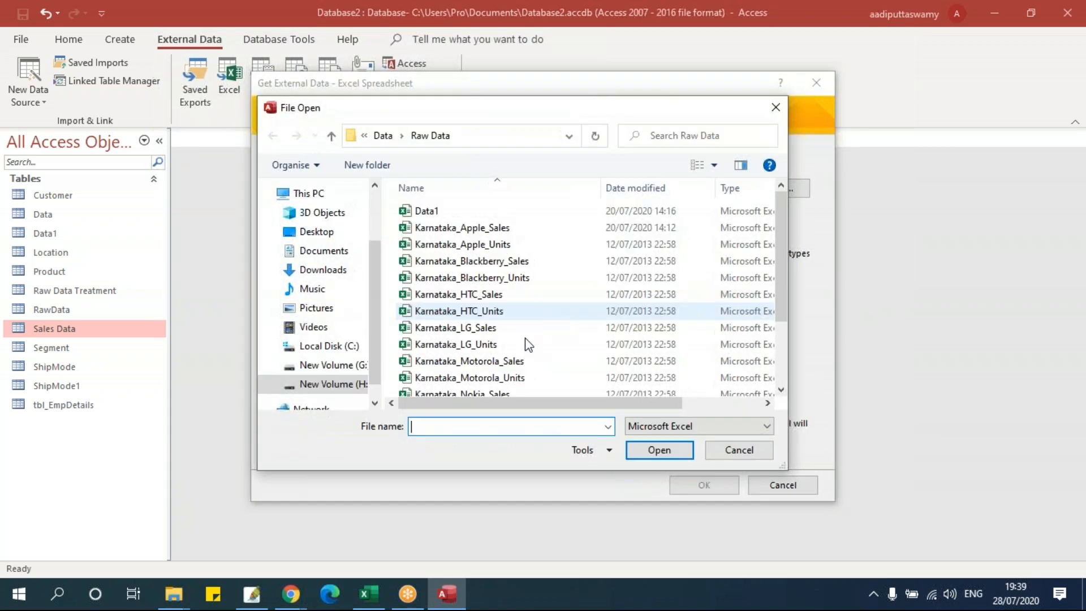
pyautogui.scroll(-2, 527, 343)
pyautogui.click(512, 353)
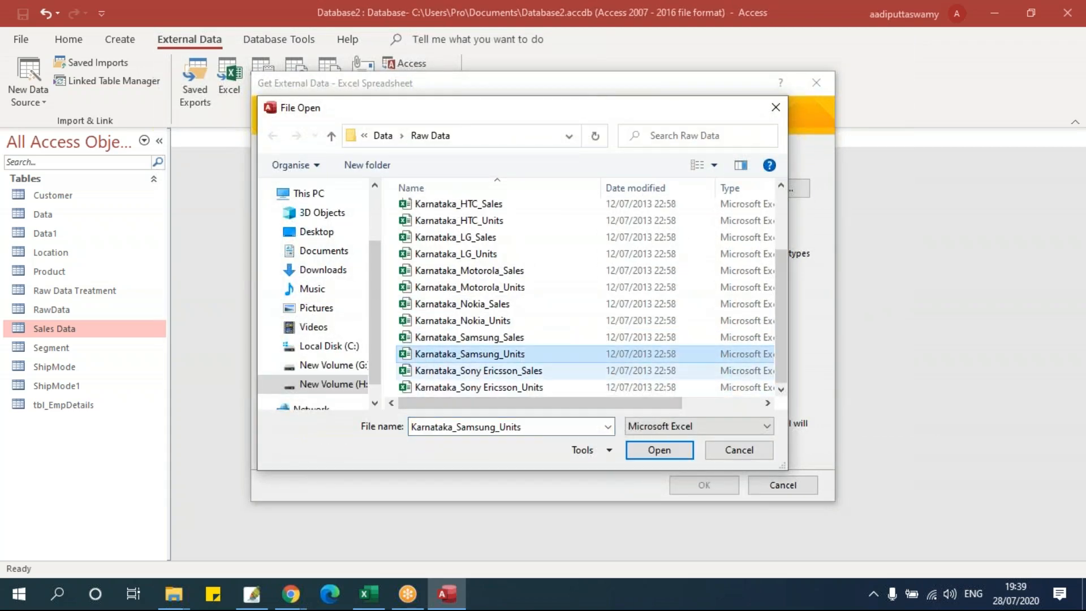
pyautogui.click(667, 453)
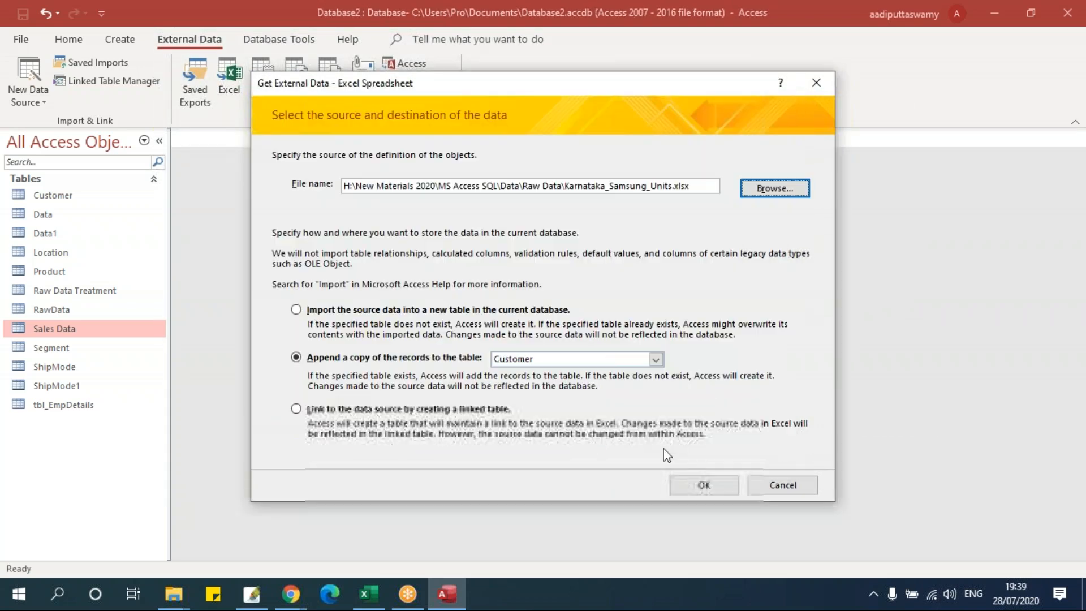
pyautogui.click(718, 484)
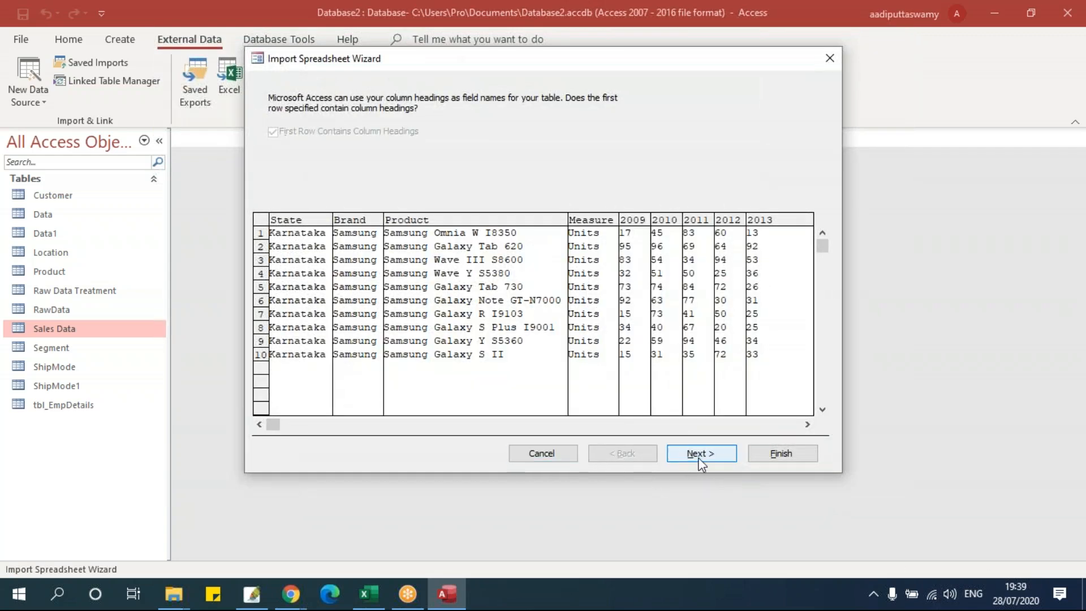
pyautogui.click(555, 453)
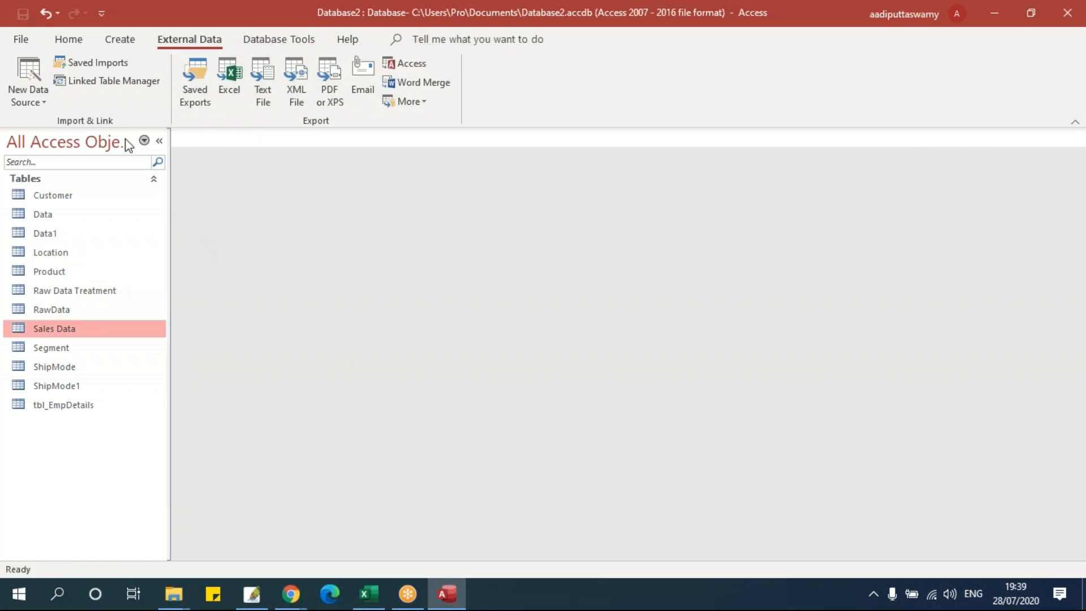
# - Start a new Excel import that appends records to the Sales Data table
pyautogui.click(30, 87)
pyautogui.moveTo(56, 133)
pyautogui.click(208, 148)
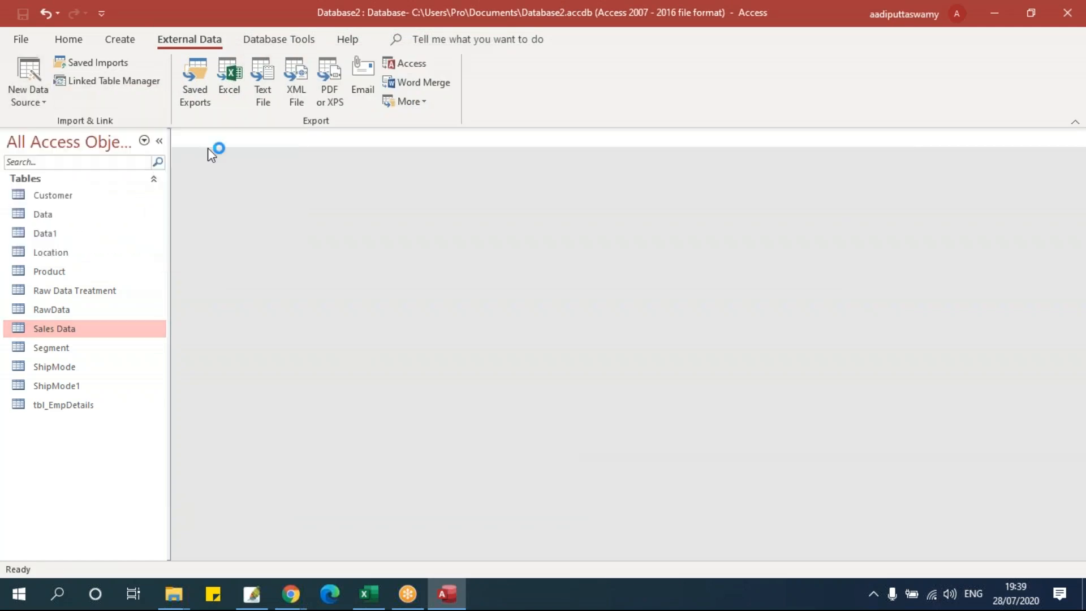
pyautogui.click(350, 357)
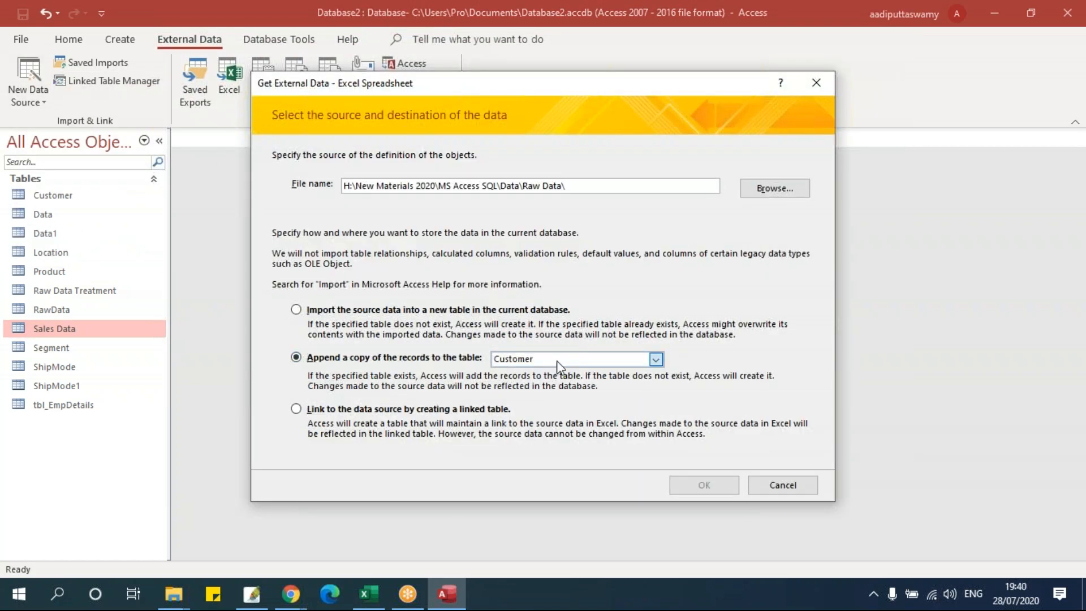
pyautogui.click(557, 361)
pyautogui.click(557, 446)
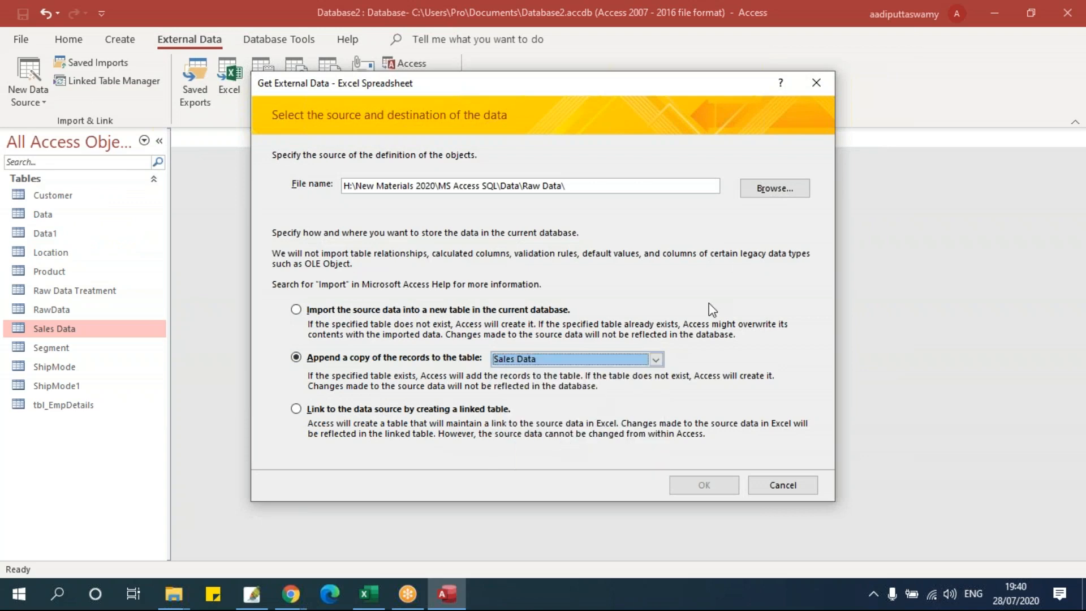
# - Use Karnataka_Samsung_Units as the source and finish the append without saving import steps
pyautogui.click(760, 189)
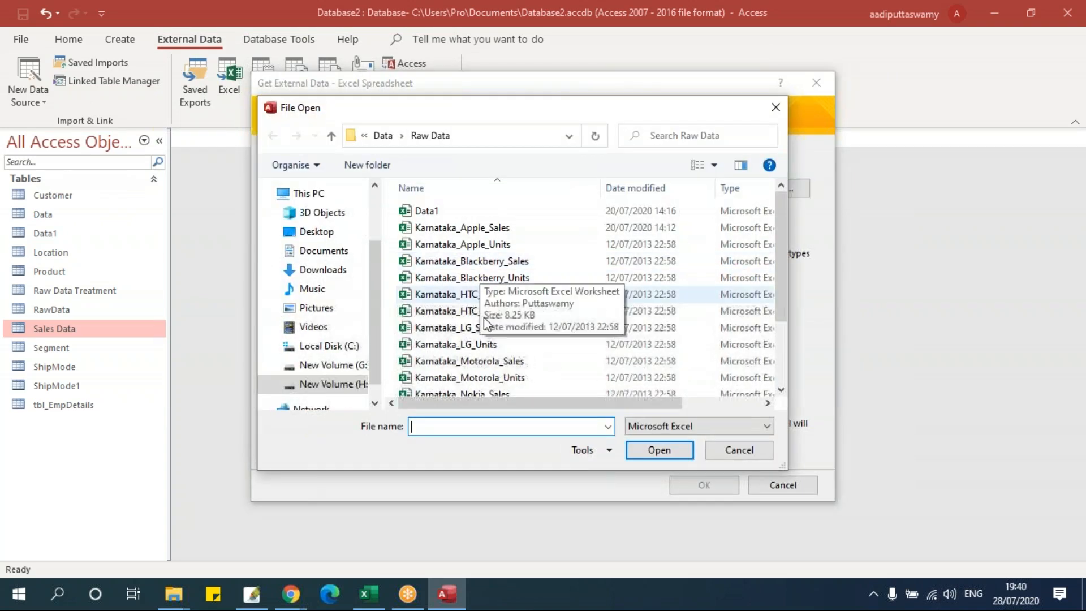
pyautogui.scroll(-2, 484, 321)
pyautogui.click(519, 357)
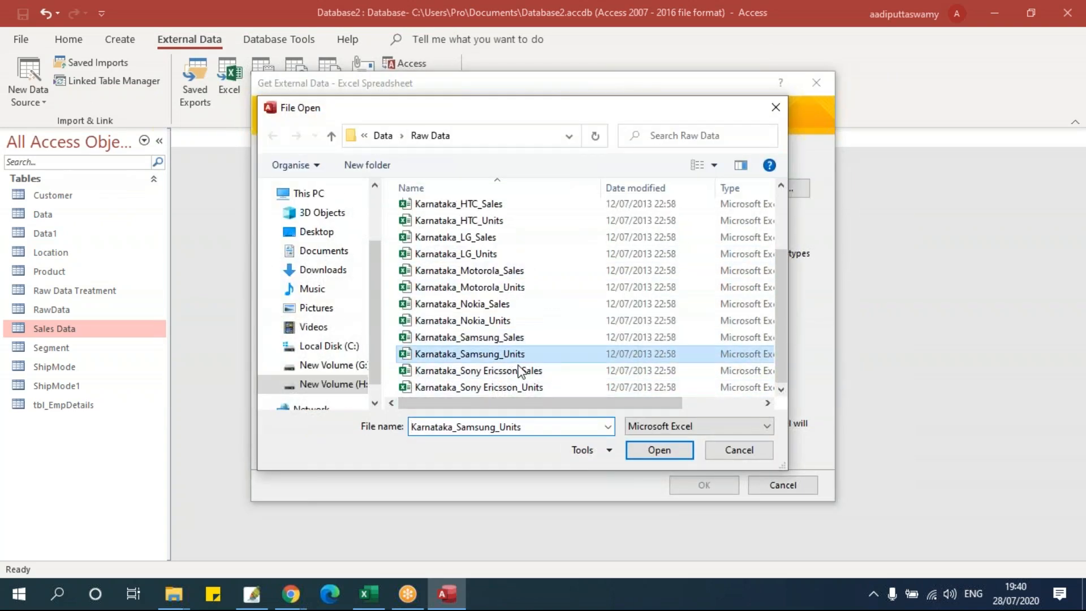
pyautogui.click(660, 451)
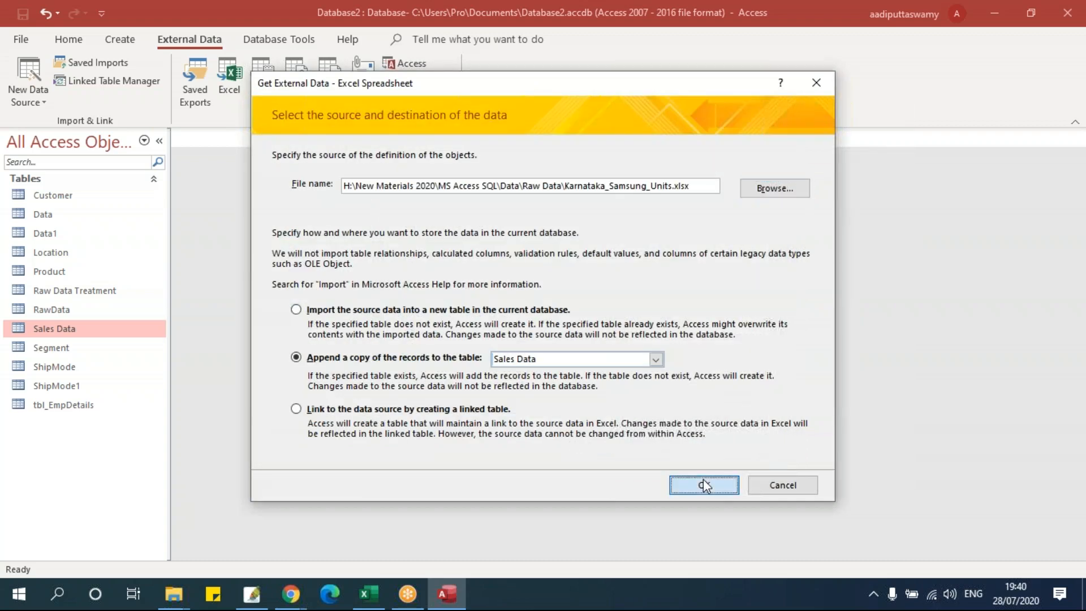
pyautogui.click(703, 485)
pyautogui.click(700, 453)
pyautogui.click(780, 453)
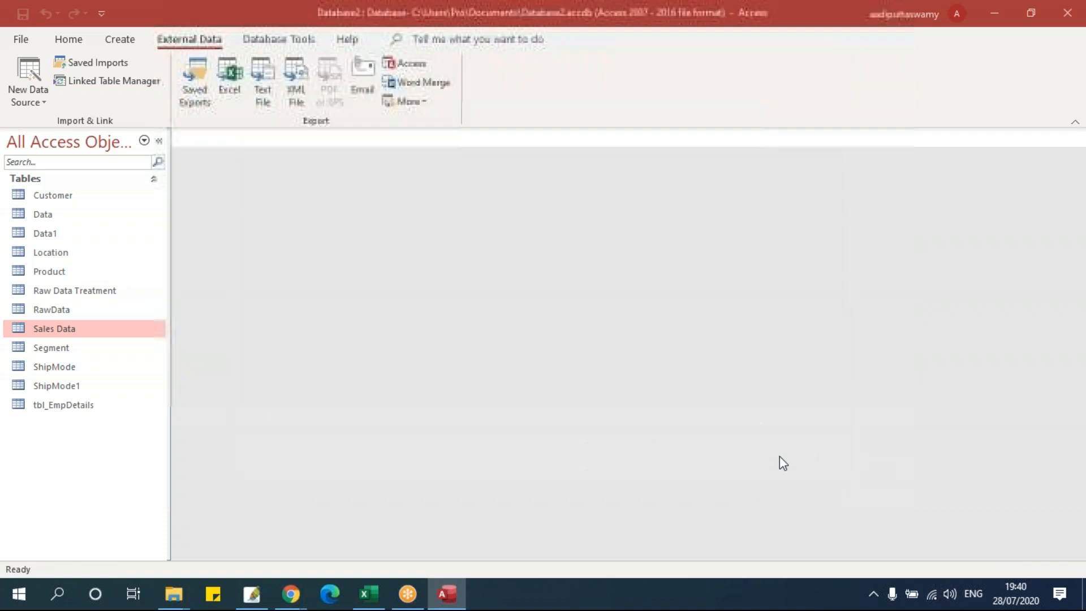
pyautogui.click(781, 496)
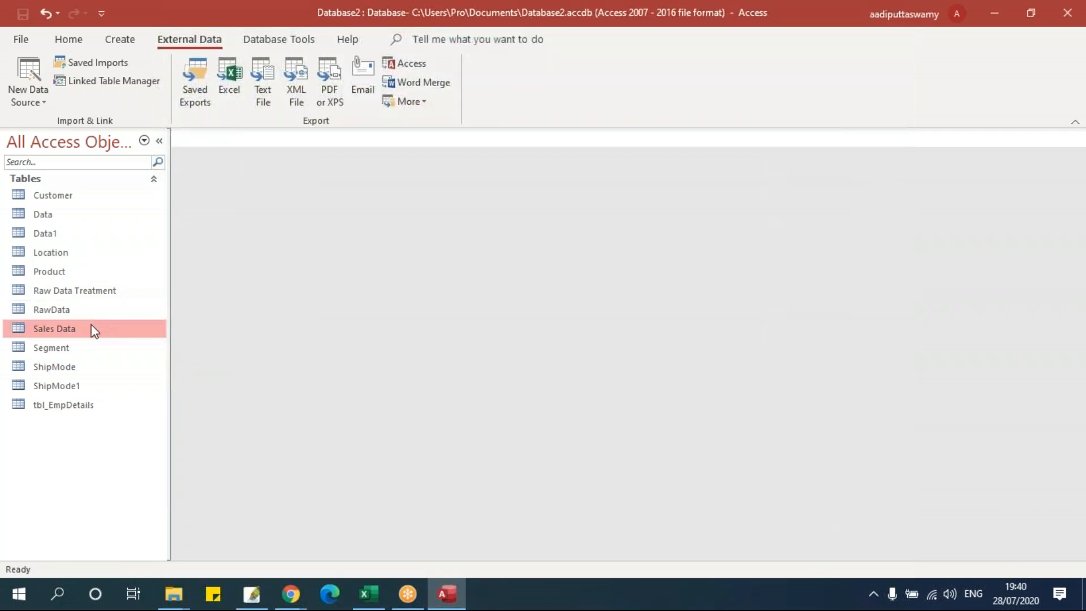
# - Open Sales Data, check the ten appended Samsung records at the end, then close it
pyautogui.doubleClick(94, 329)
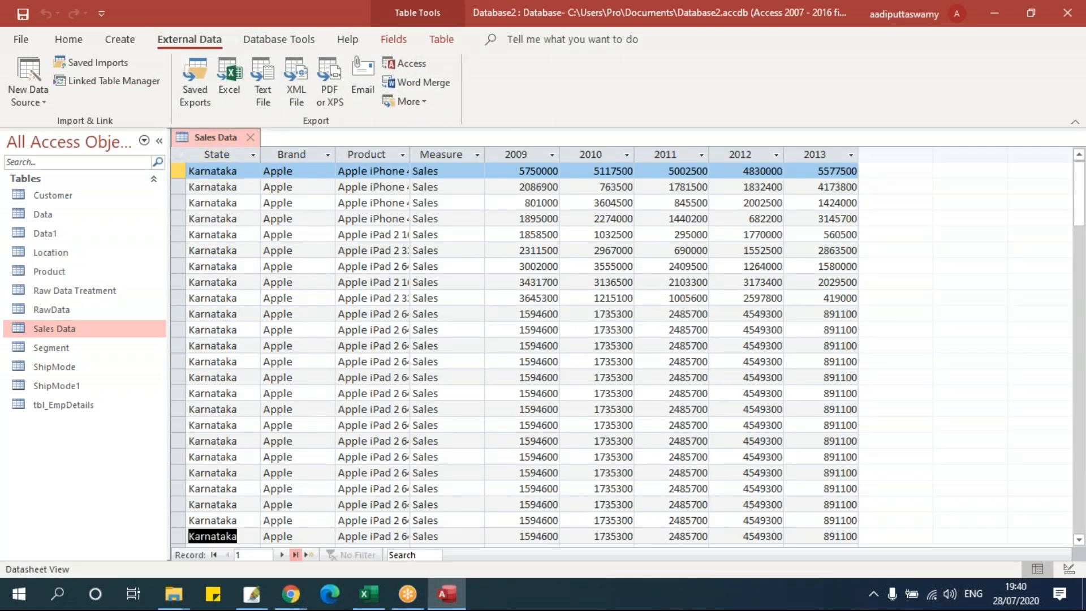
pyautogui.click(295, 554)
pyautogui.scroll(-4, 313, 501)
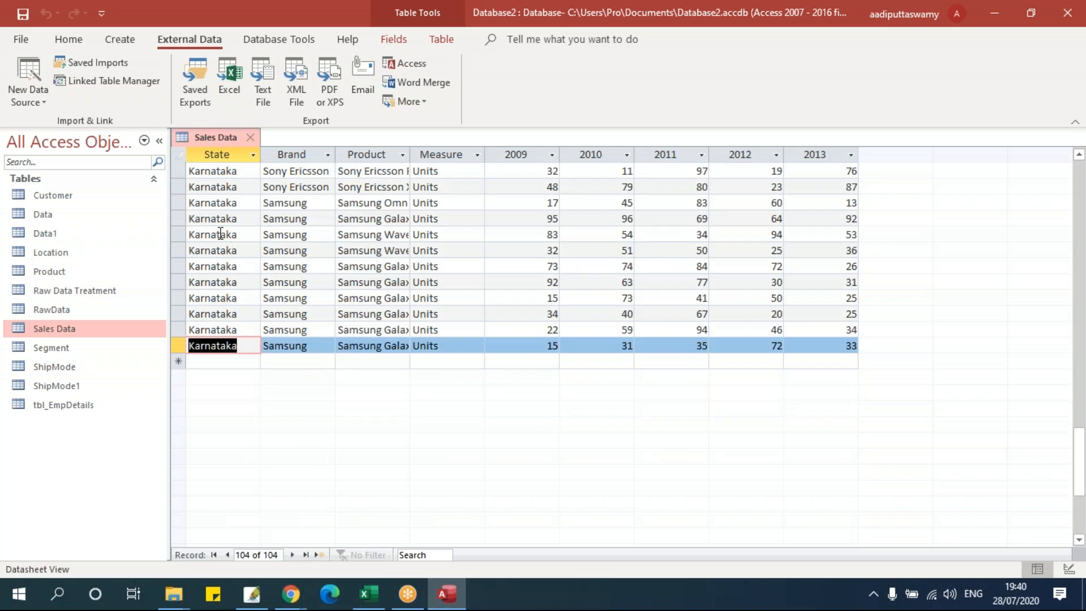
pyautogui.moveTo(179, 203); pyautogui.dragTo(178, 346)
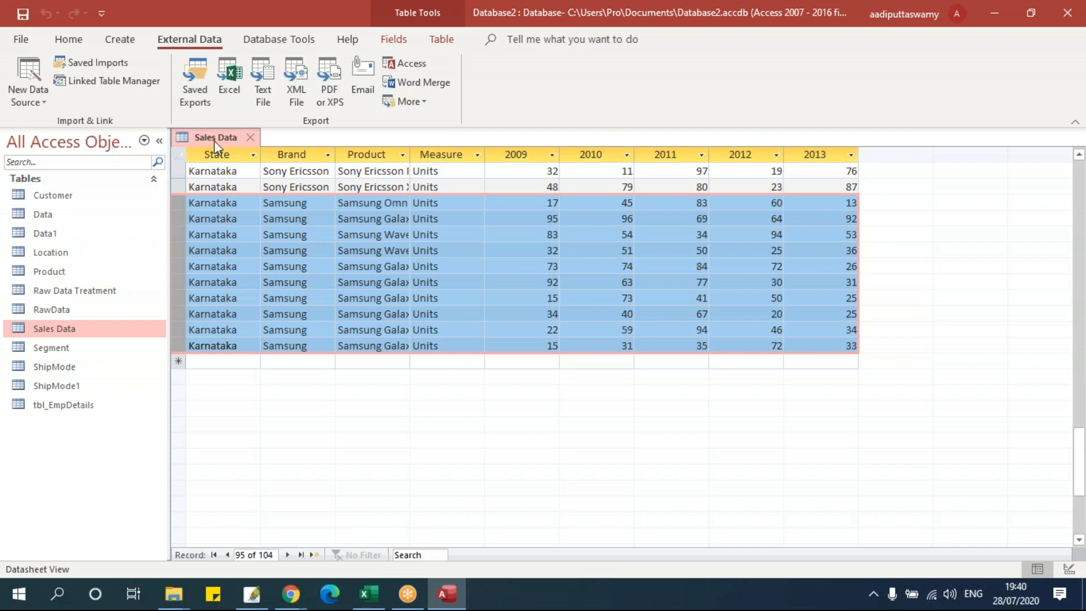
pyautogui.click(246, 139)
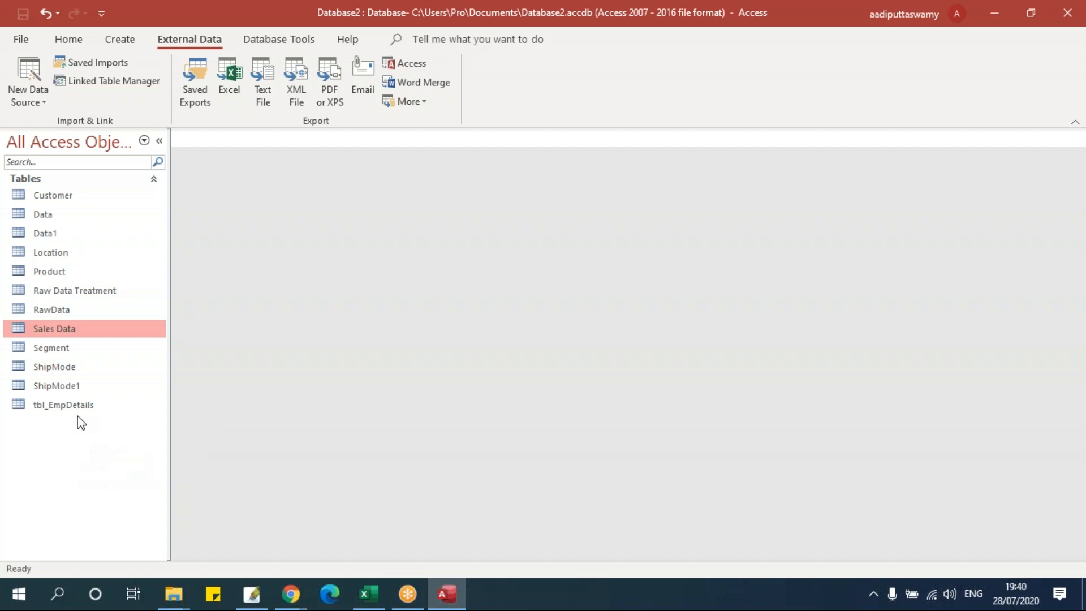
# - Set up an Excel link to the Merge Data workbook in the Data folder
pyautogui.click(25, 94)
pyautogui.moveTo(39, 145)
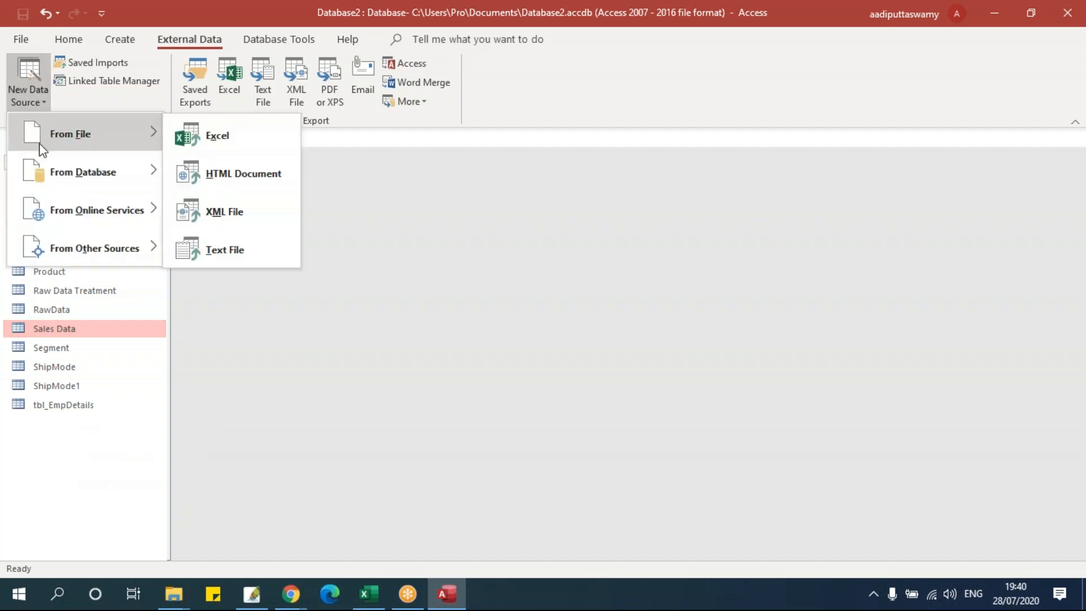
pyautogui.click(192, 137)
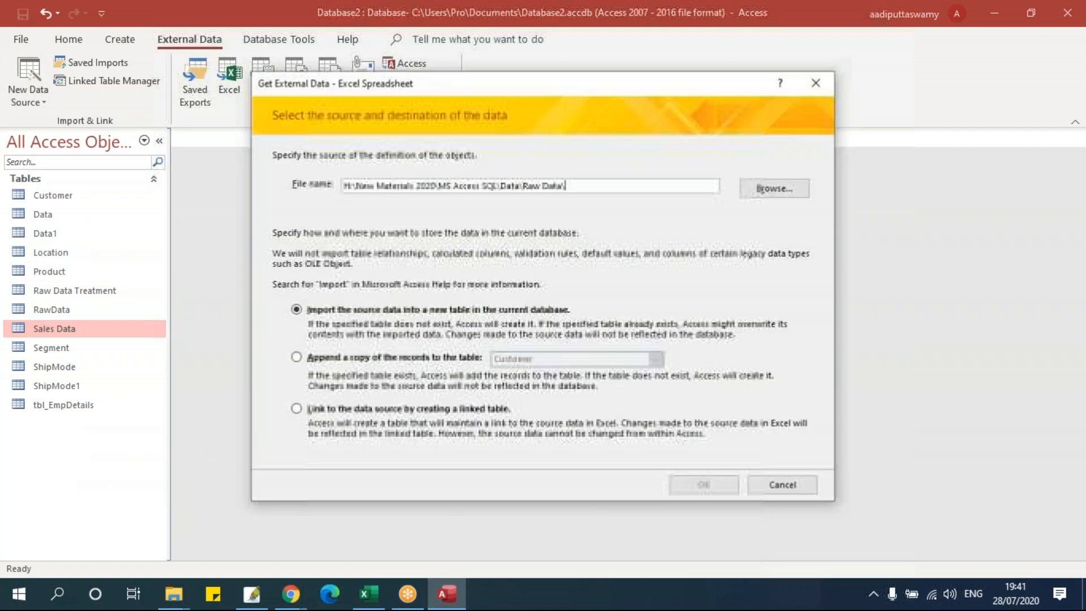
pyautogui.click(297, 411)
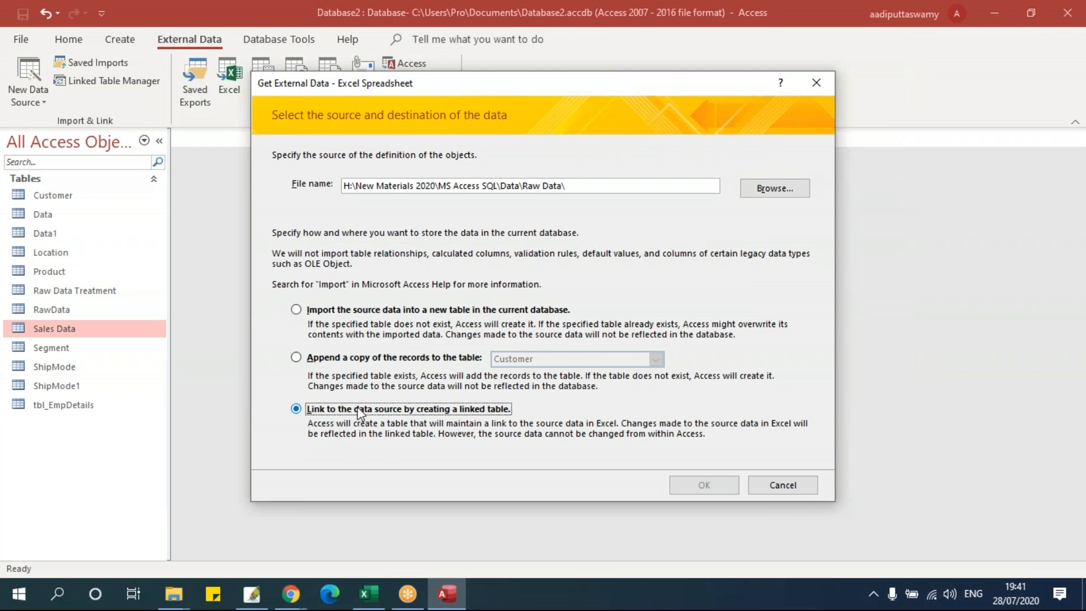
pyautogui.click(776, 188)
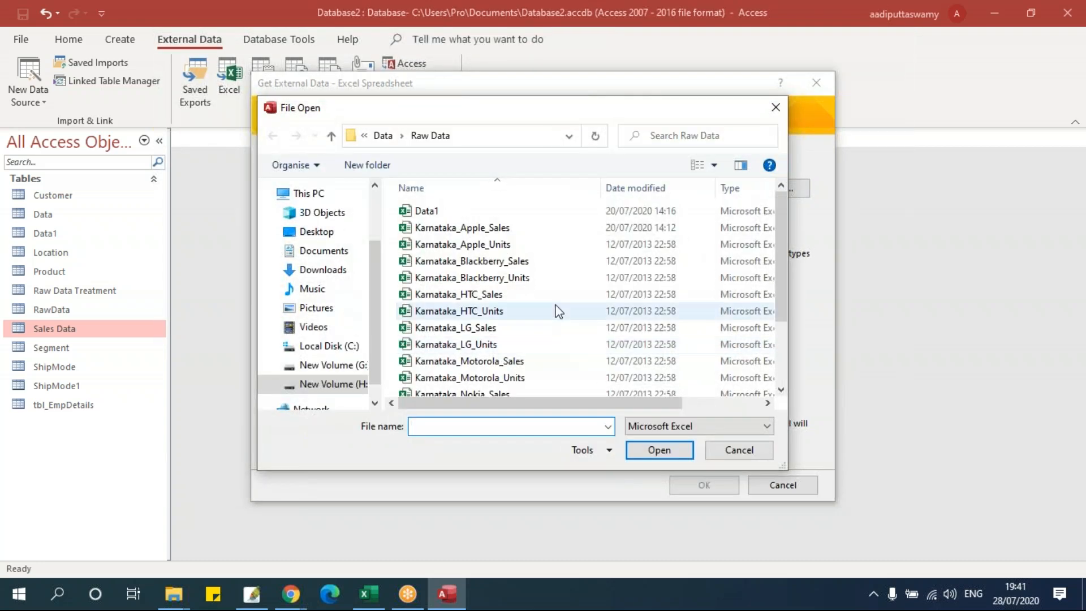
pyautogui.click(384, 136)
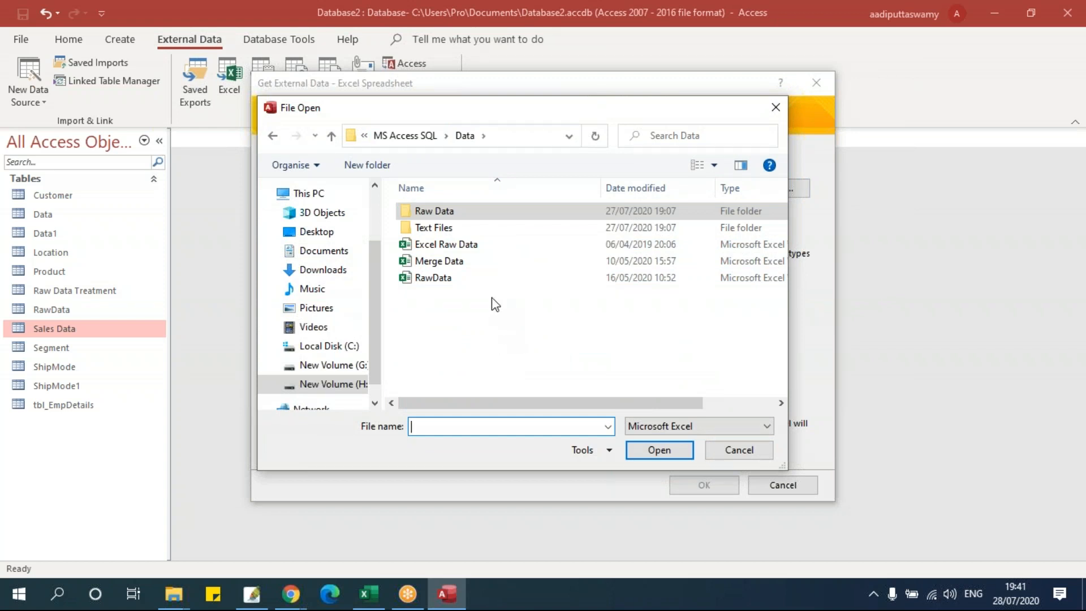
pyautogui.click(463, 264)
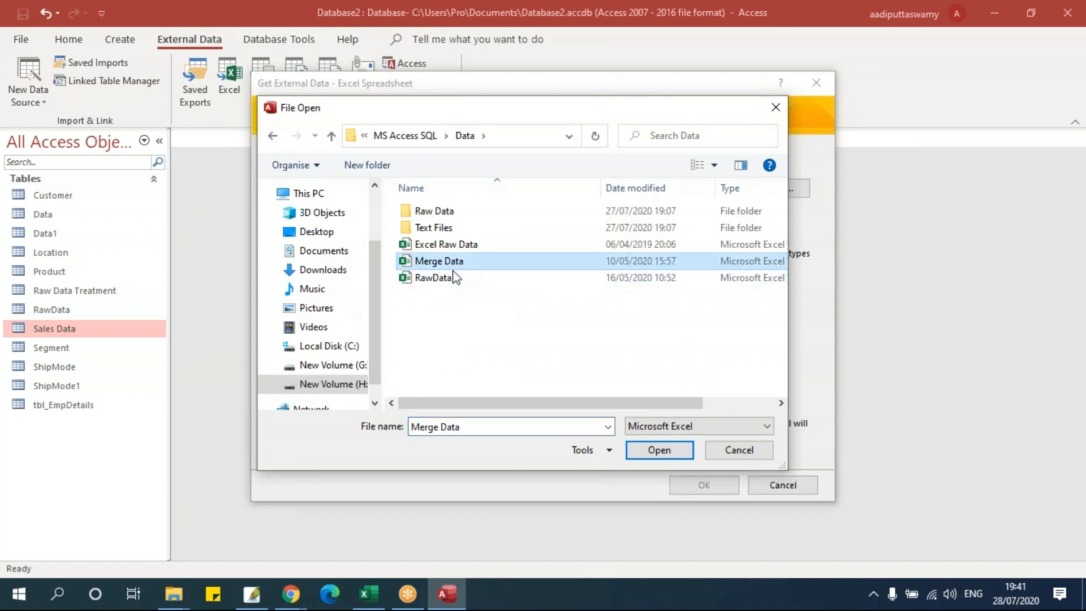
pyautogui.click(648, 450)
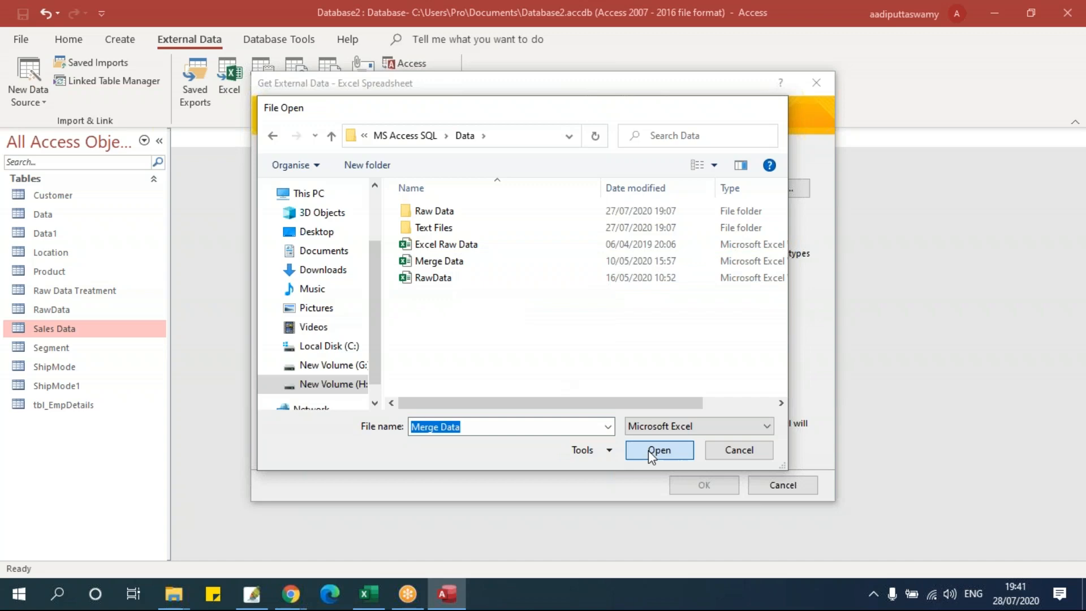
pyautogui.click(701, 485)
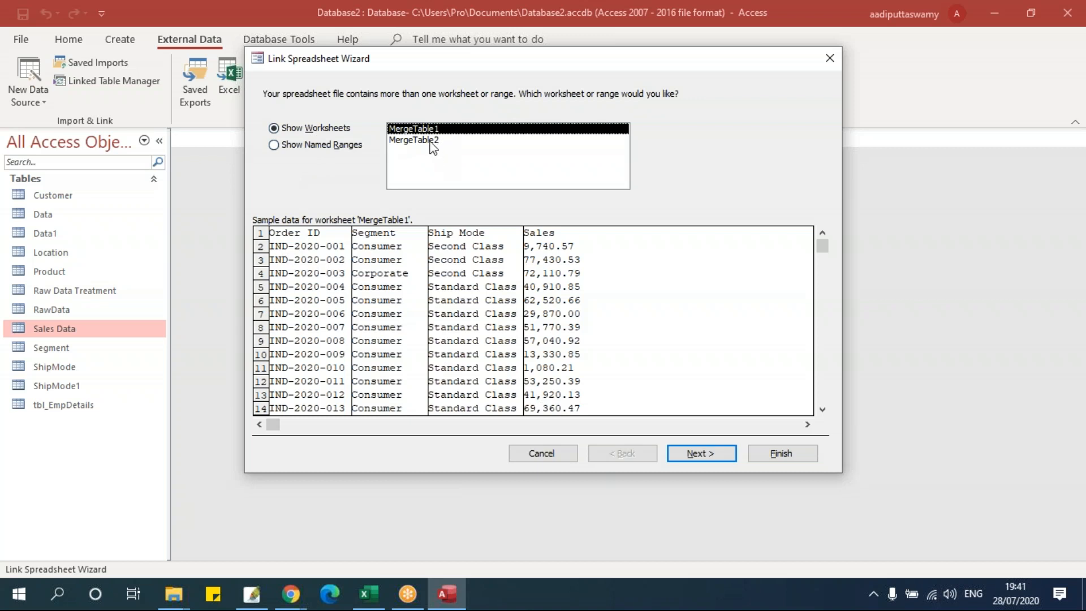
# - Link the MergeTable1 worksheet as MergeTable1, using the first row as field names
pyautogui.click(435, 141)
pyautogui.click(408, 131)
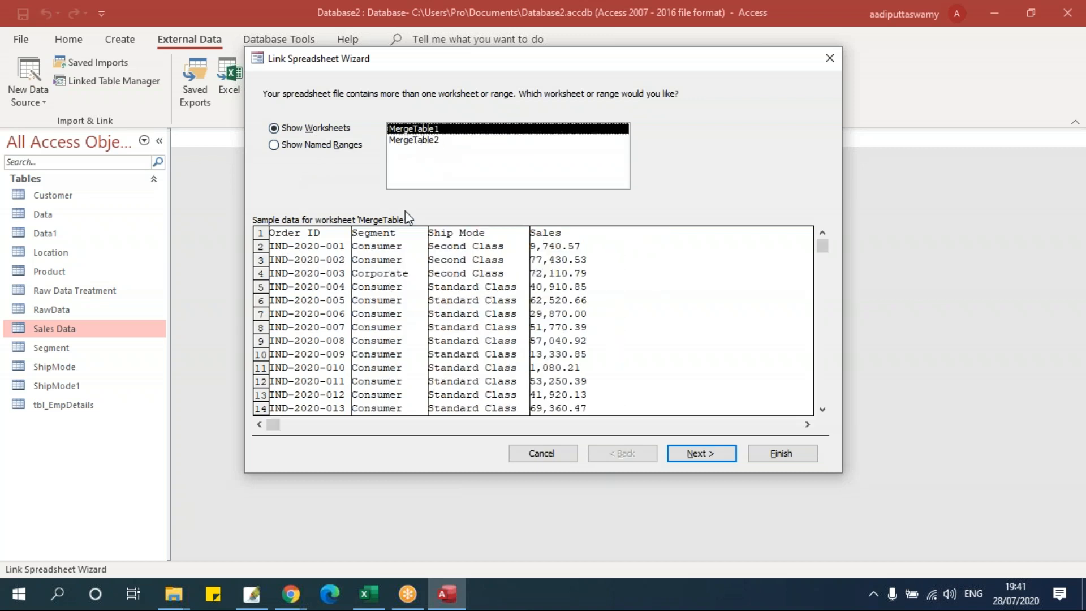
pyautogui.click(697, 454)
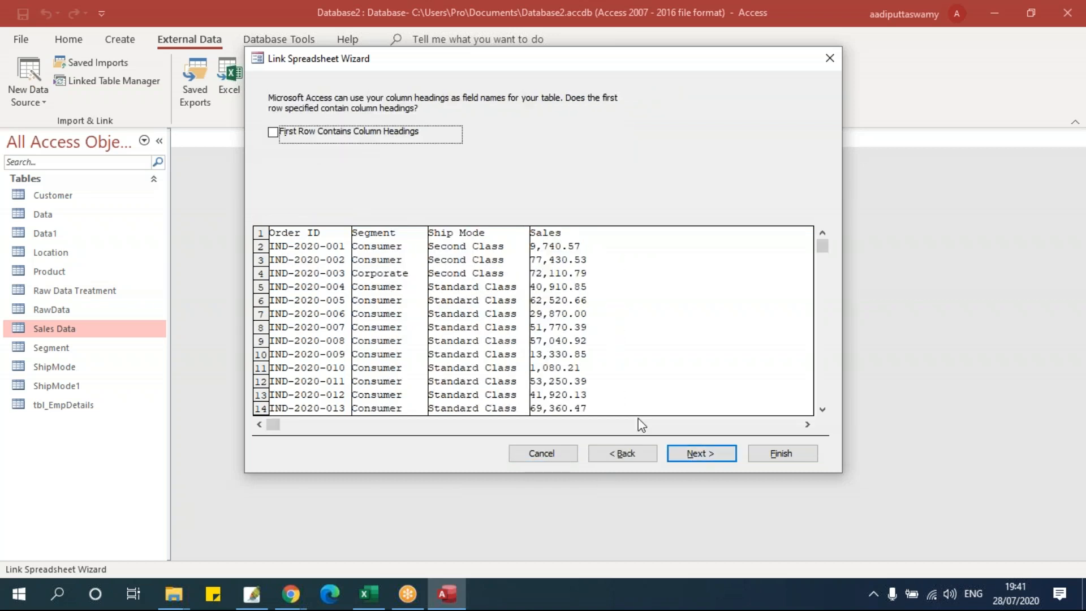
pyautogui.click(349, 135)
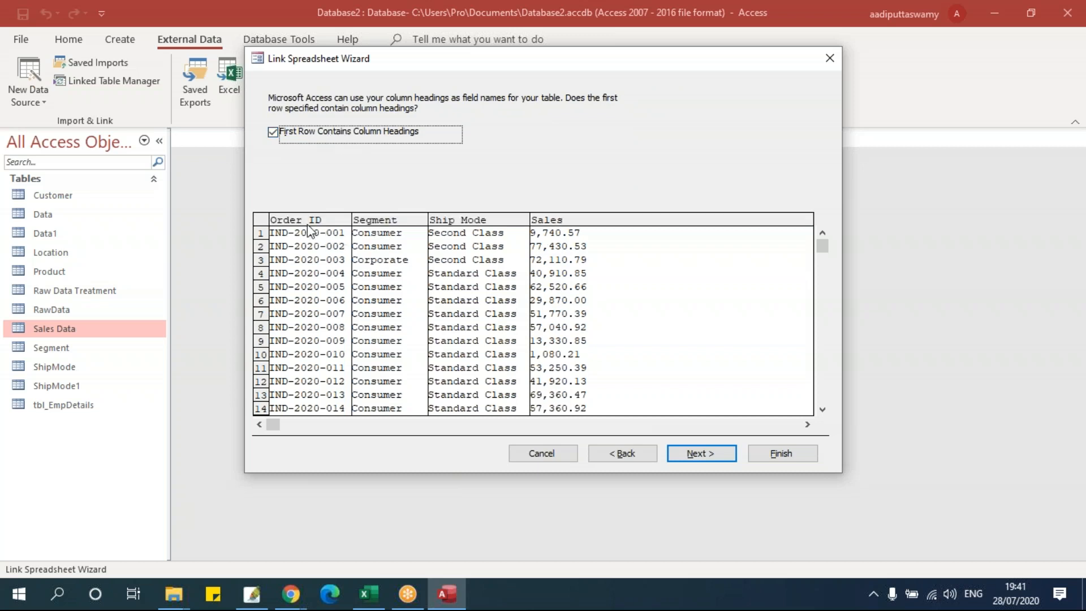
pyautogui.click(694, 456)
pyautogui.click(778, 453)
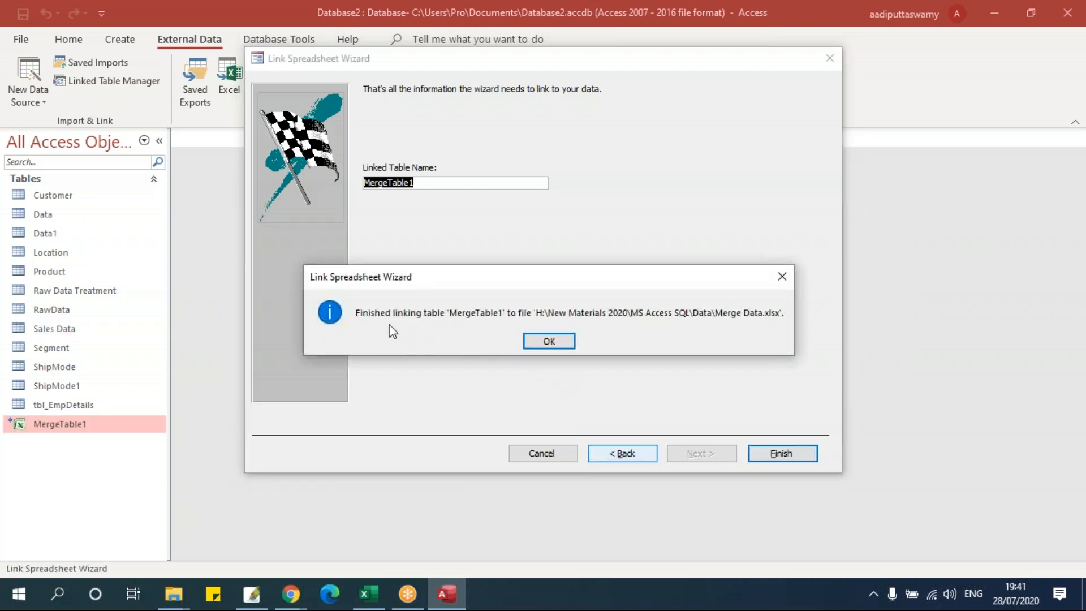
pyautogui.click(549, 341)
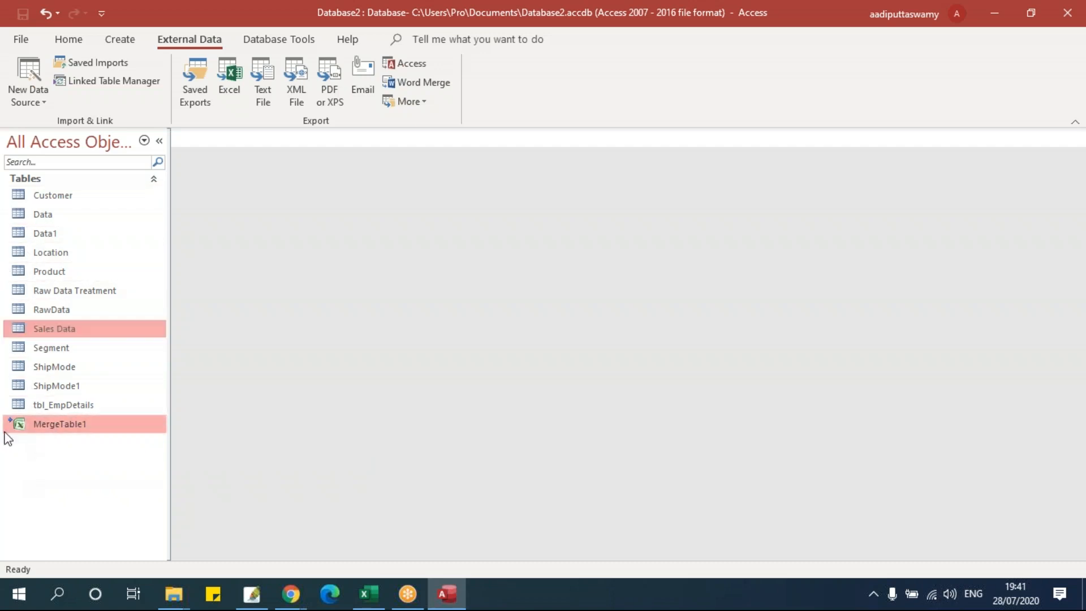
pyautogui.moveTo(10, 428)
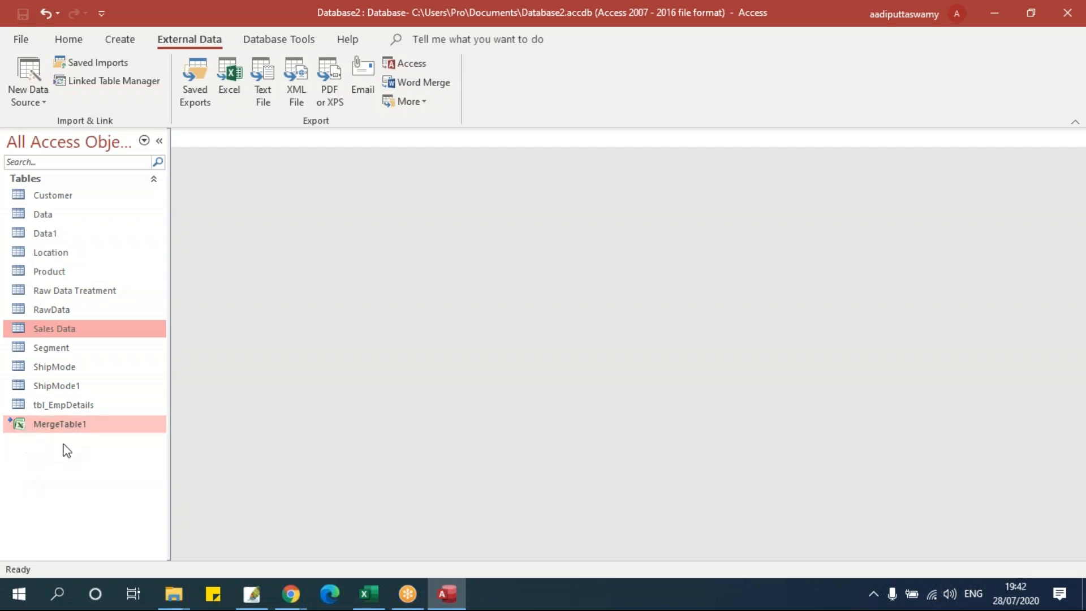
# - Open MergeTable1 and try editing Segment and Ship Mode cells in records 7, 13, 15 and 16
pyautogui.doubleClick(68, 427)
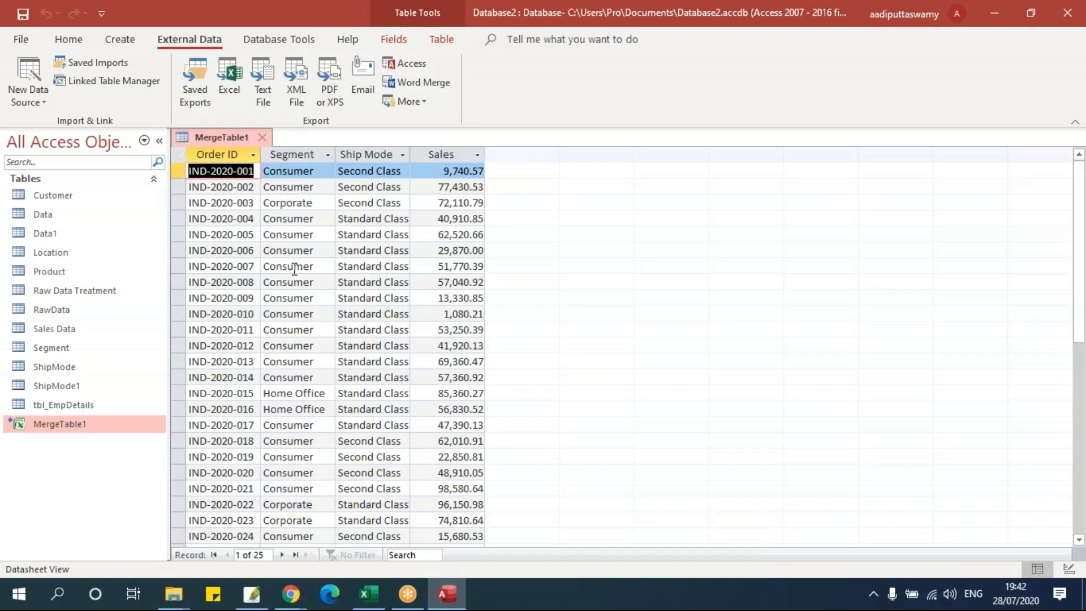
pyautogui.click(294, 269)
pyautogui.scroll(-8, 337, 333)
pyautogui.scroll(4, 337, 333)
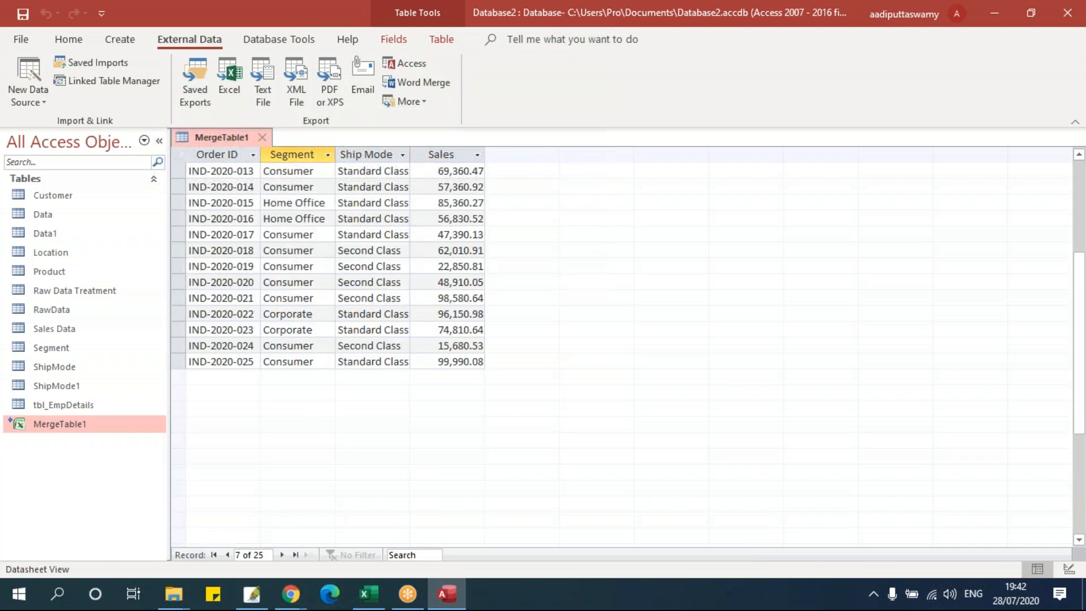
pyautogui.scroll(4, 337, 334)
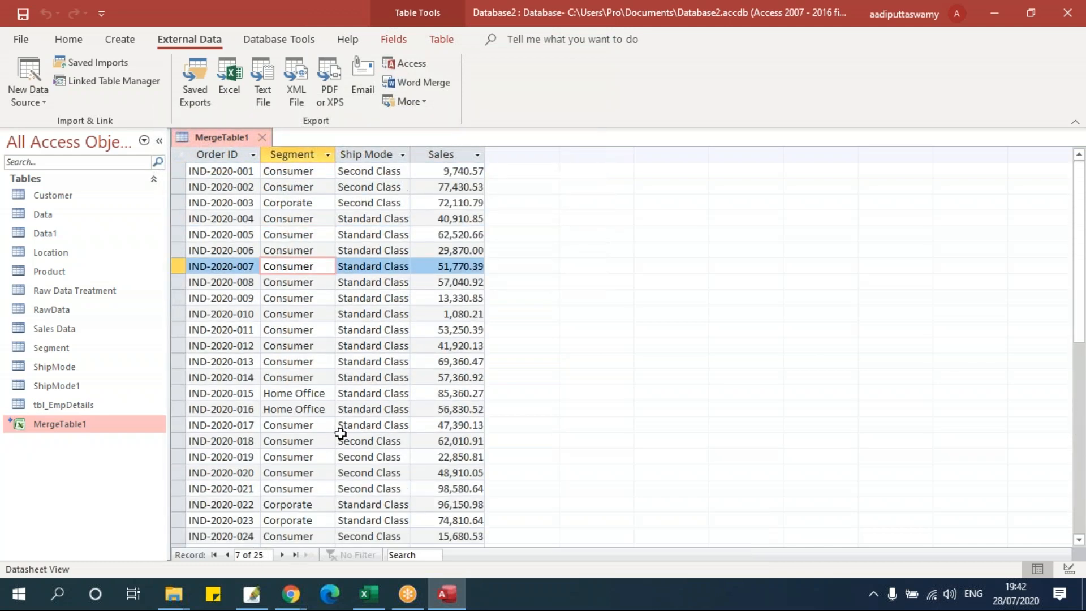
pyautogui.scroll(-8, 341, 434)
pyautogui.scroll(6, 341, 434)
pyautogui.click(343, 298)
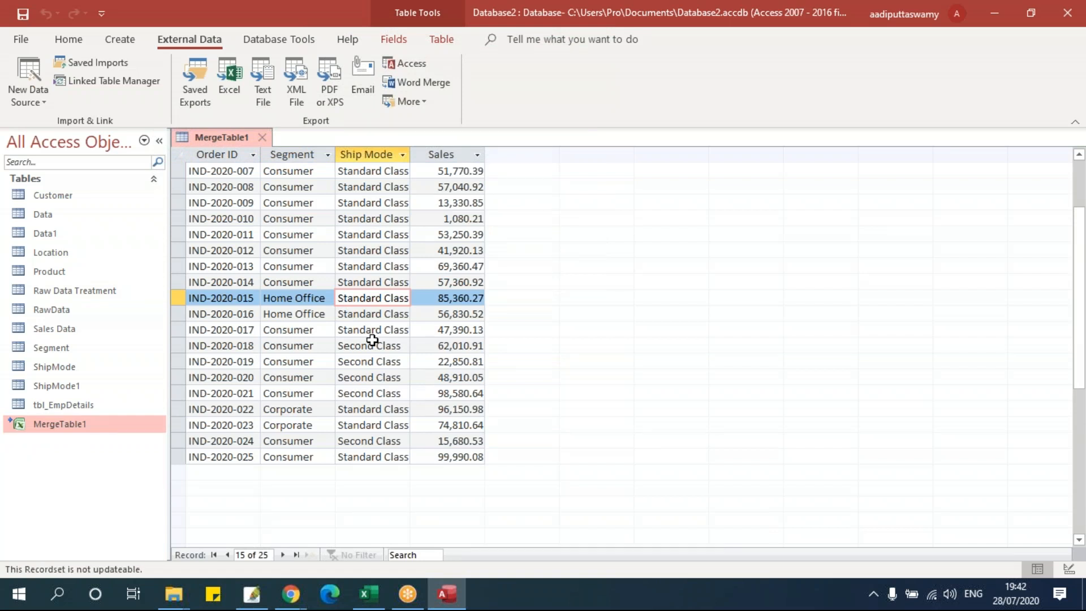
pyautogui.click(276, 264)
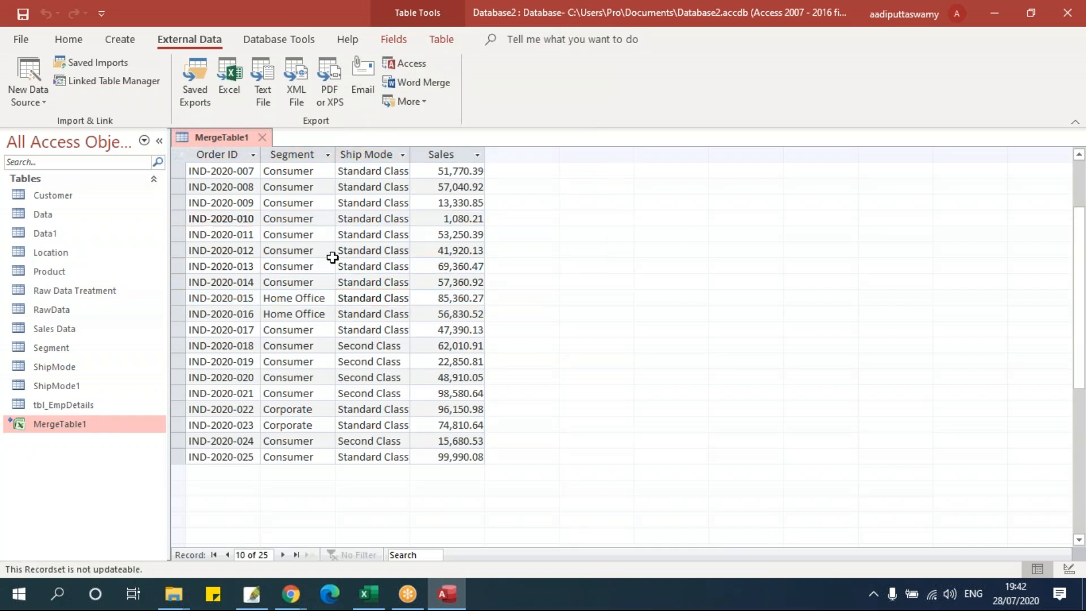
pyautogui.click(349, 315)
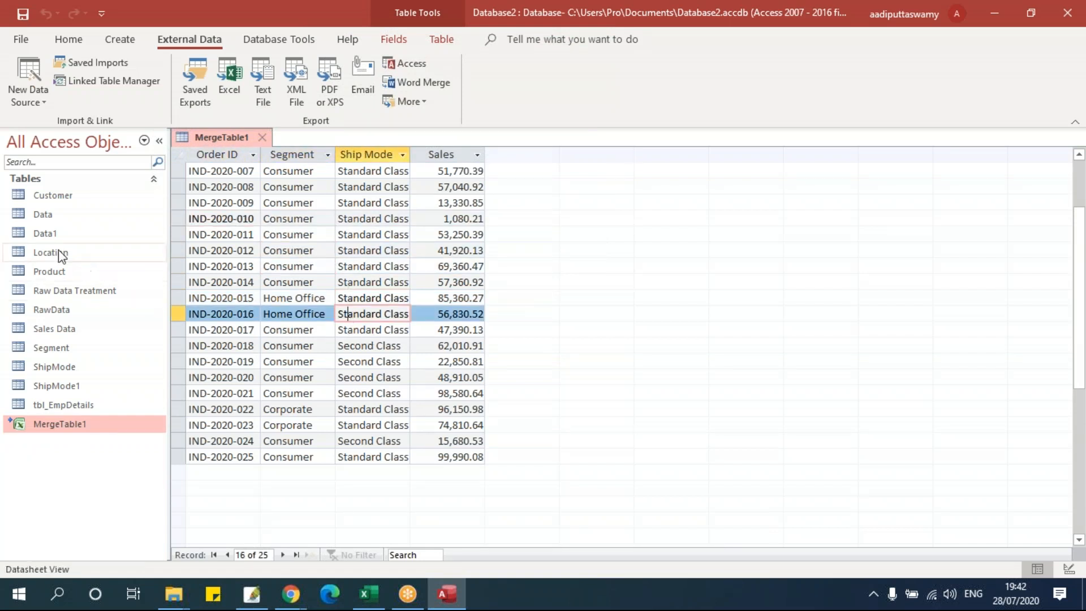
pyautogui.doubleClick(45, 233)
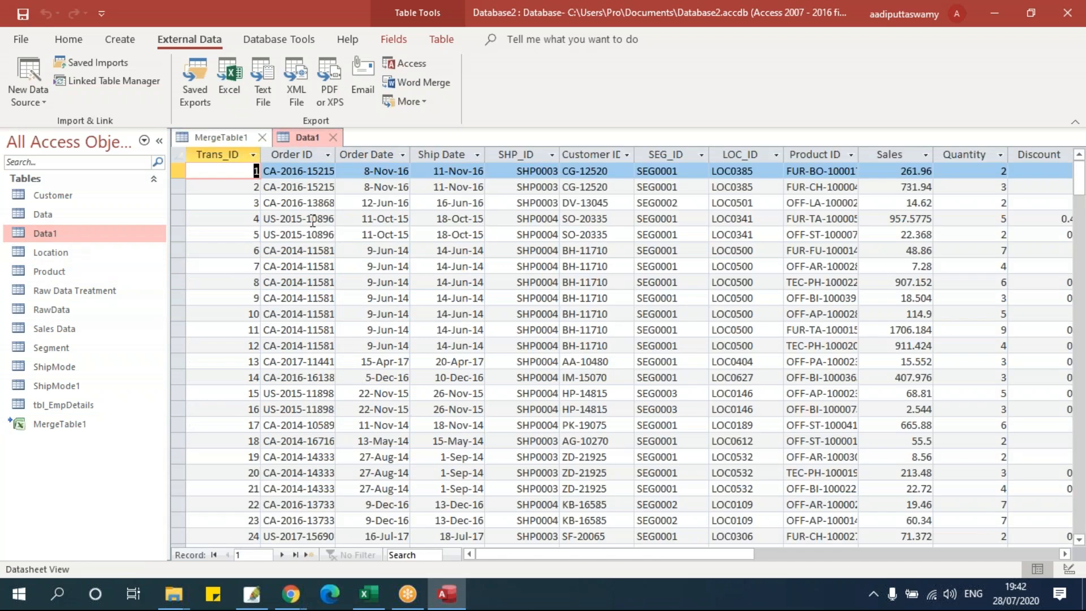
pyautogui.click(311, 219)
pyautogui.write('sdfsdf')
pyautogui.click(358, 220)
pyautogui.write('sdf')
pyautogui.click(458, 308)
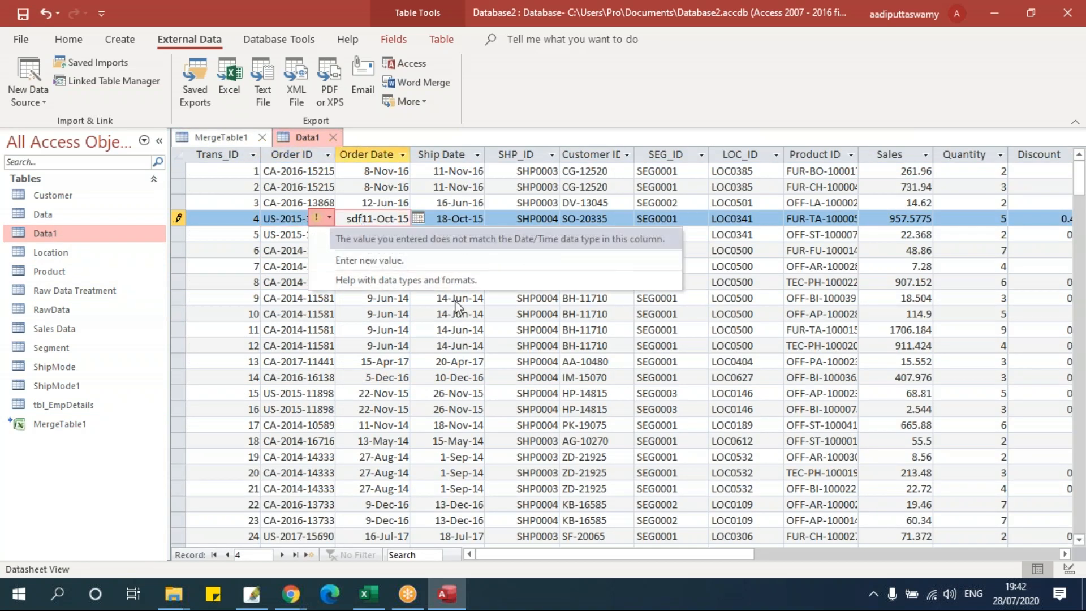
pyautogui.press('Escape')
pyautogui.press('Escape')
pyautogui.click(530, 222)
pyautogui.write('sdf')
pyautogui.click(584, 347)
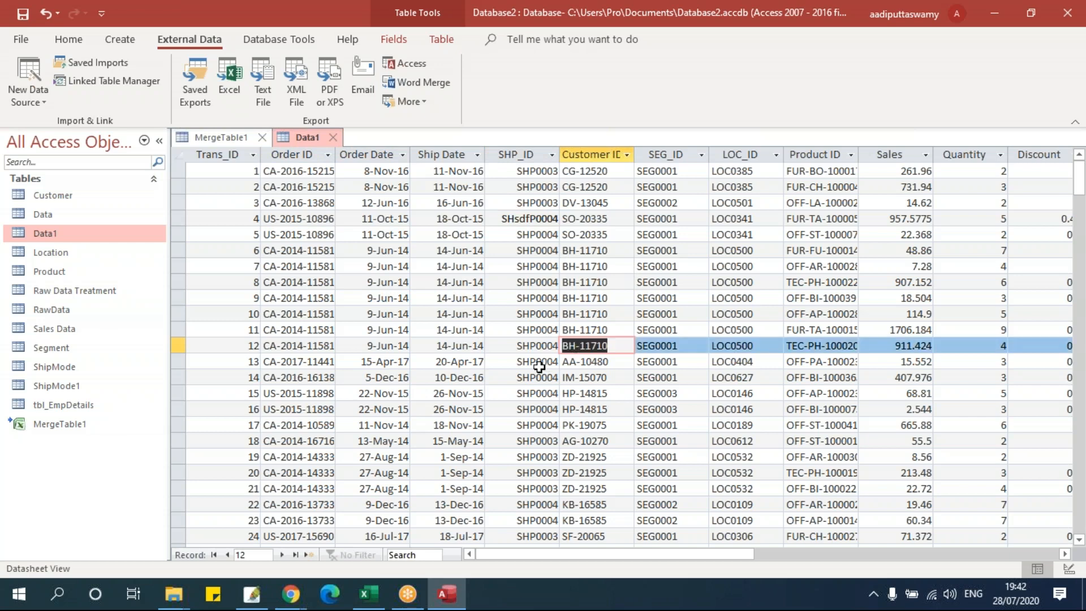
pyautogui.click(332, 138)
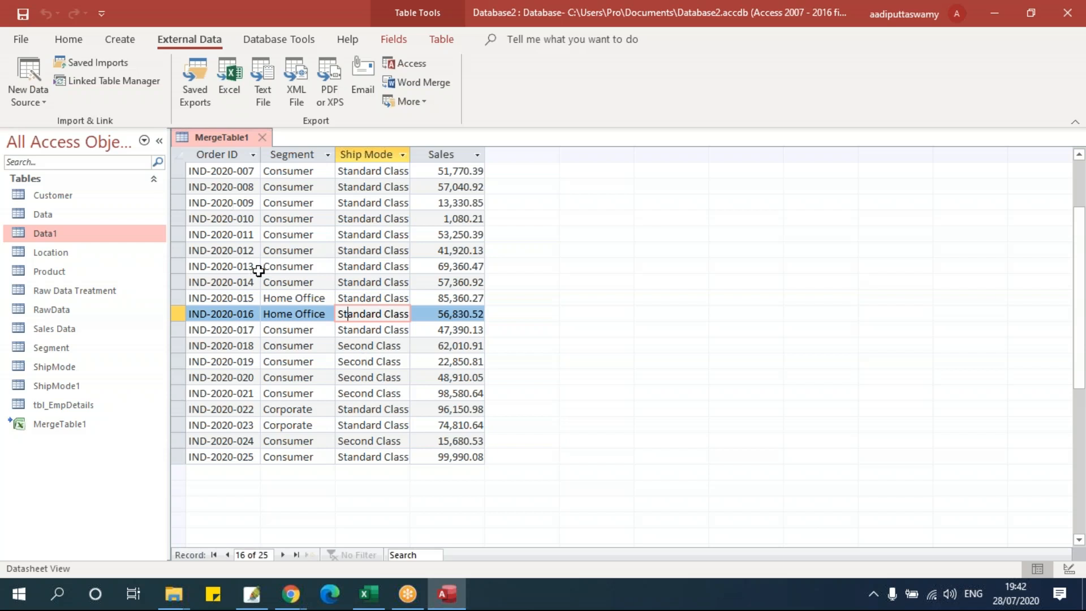
# - Close the MergeTable1 datasheet and open the Merge Data workbook from the Data folder
pyautogui.click(263, 137)
pyautogui.moveTo(185, 602)
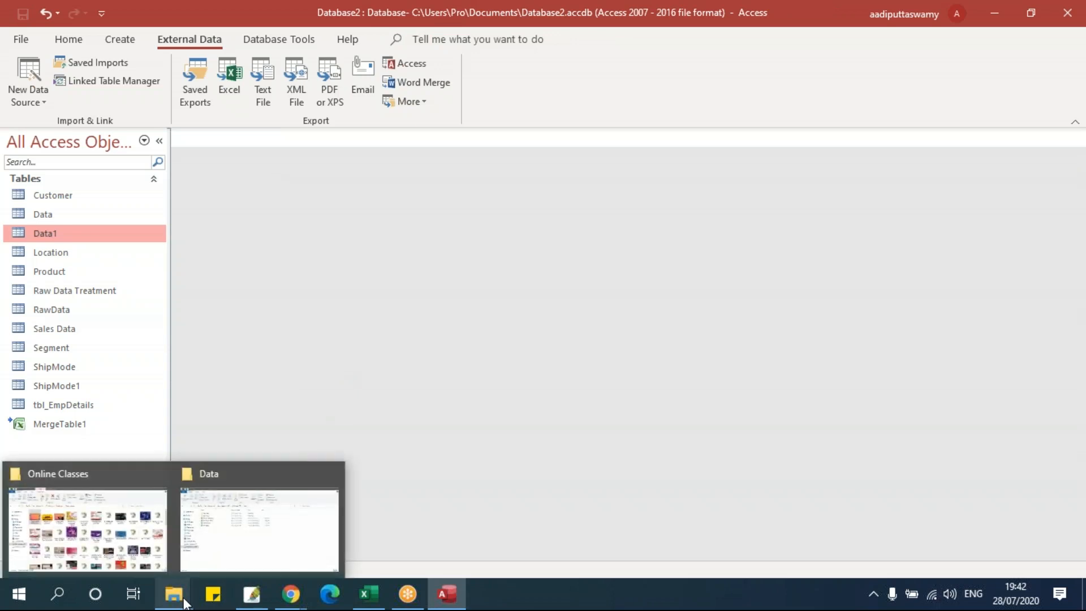
pyautogui.click(231, 534)
pyautogui.click(212, 248)
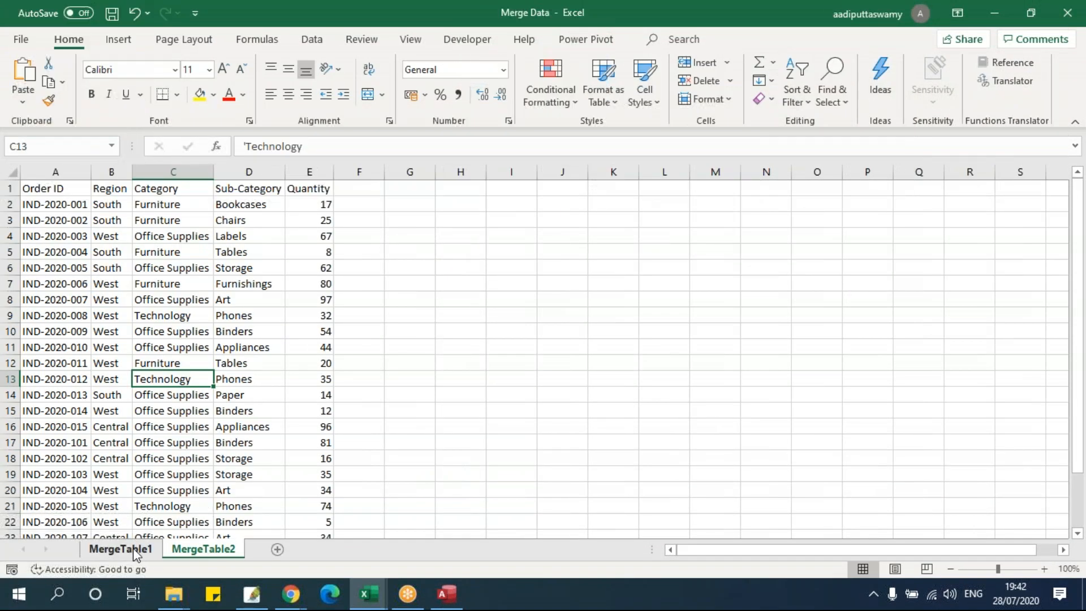
# - On the MergeTable1 sheet, select Order IDs A2 to A26, then return to Access
pyautogui.click(135, 550)
pyautogui.click(66, 203)
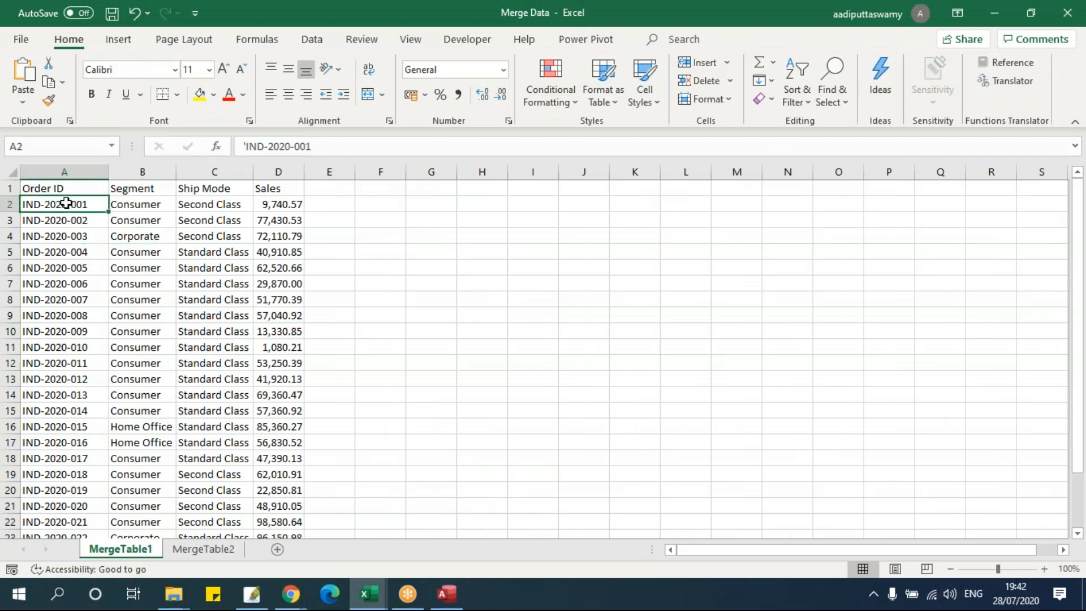
pyautogui.hotkey('ctrl', 'shift', 'Down')
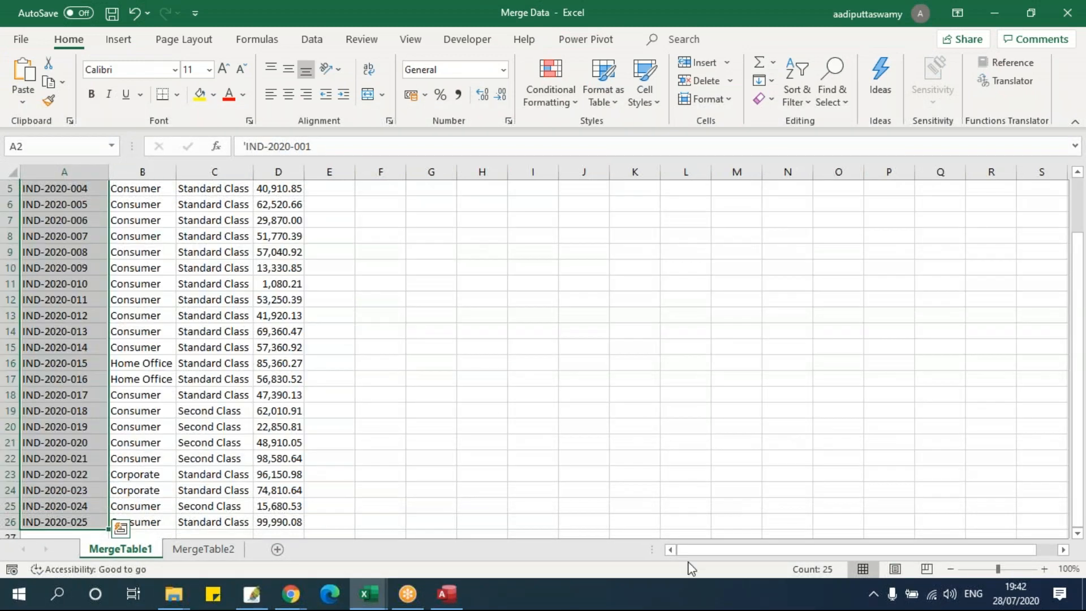
pyautogui.click(234, 383)
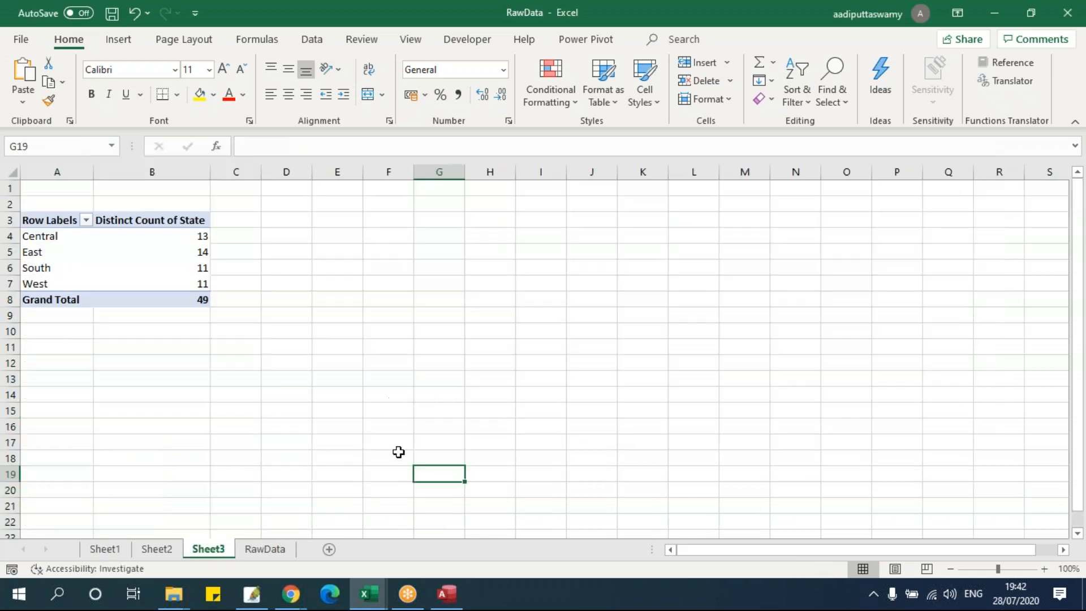
pyautogui.click(446, 594)
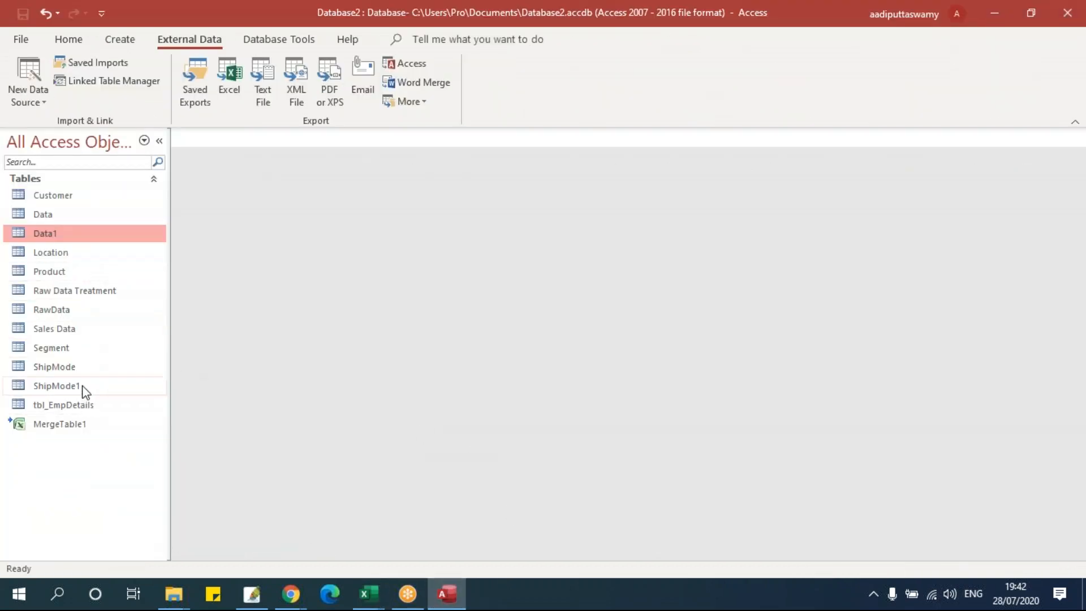
pyautogui.click(77, 429)
pyautogui.doubleClick(78, 429)
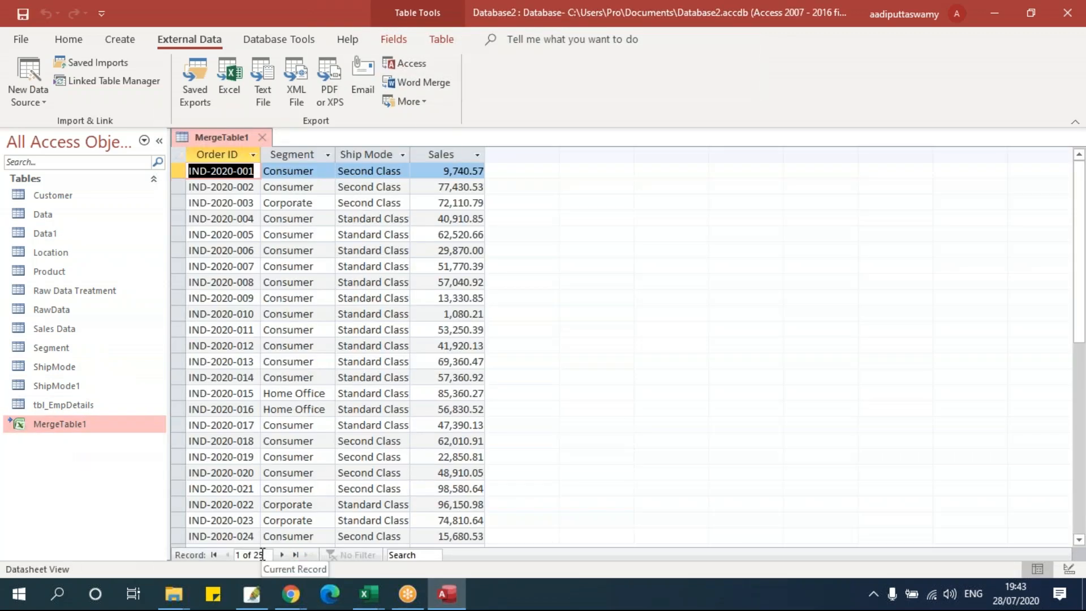
pyautogui.click(262, 139)
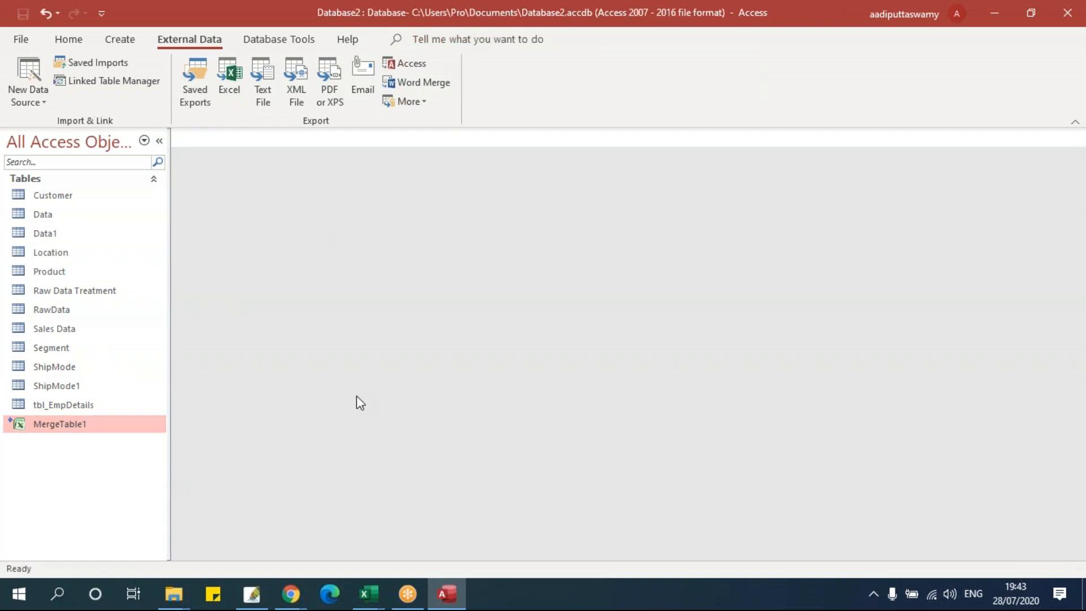
pyautogui.hotkey('alt', 'Tab')
pyautogui.hotkey('alt', 'Tab')
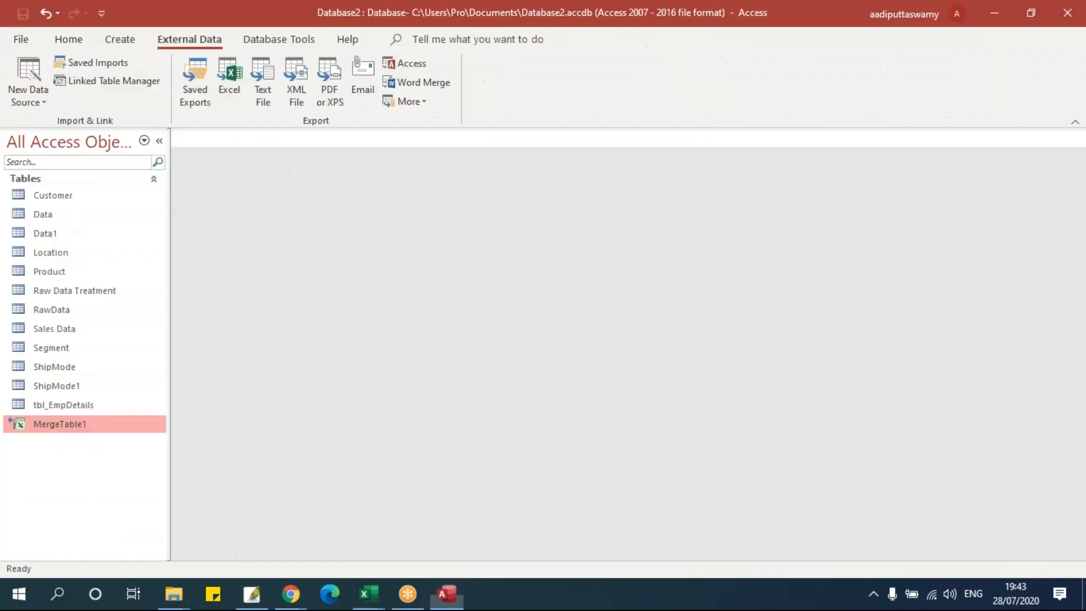
pyautogui.moveTo(376, 600)
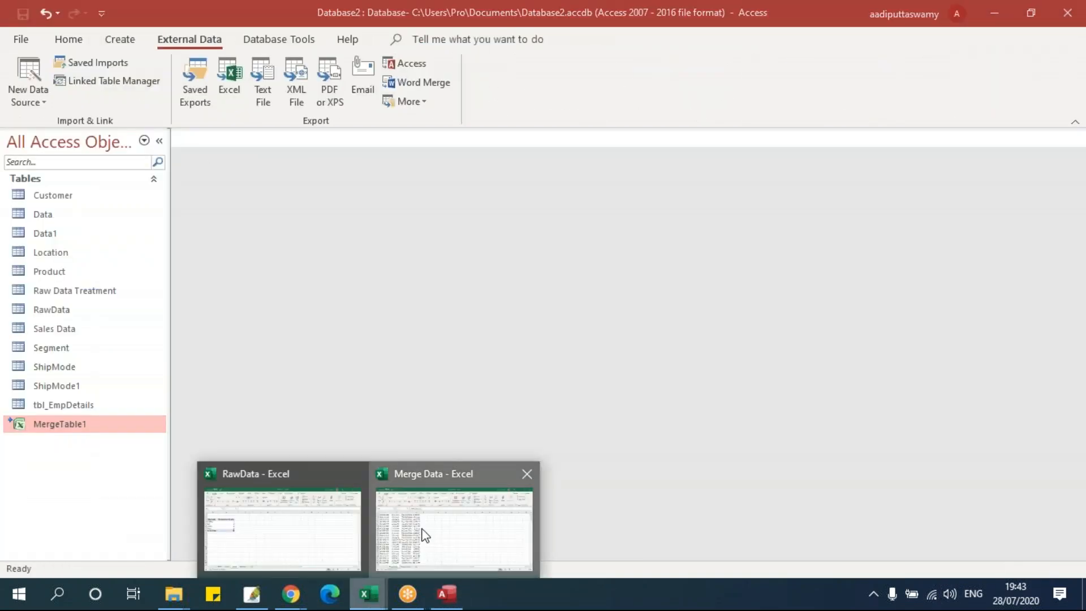
# - Extend the MergeTable1 order rows down to row 67 with the fill handle
pyautogui.click(424, 535)
pyautogui.scroll(-3, 543, 356)
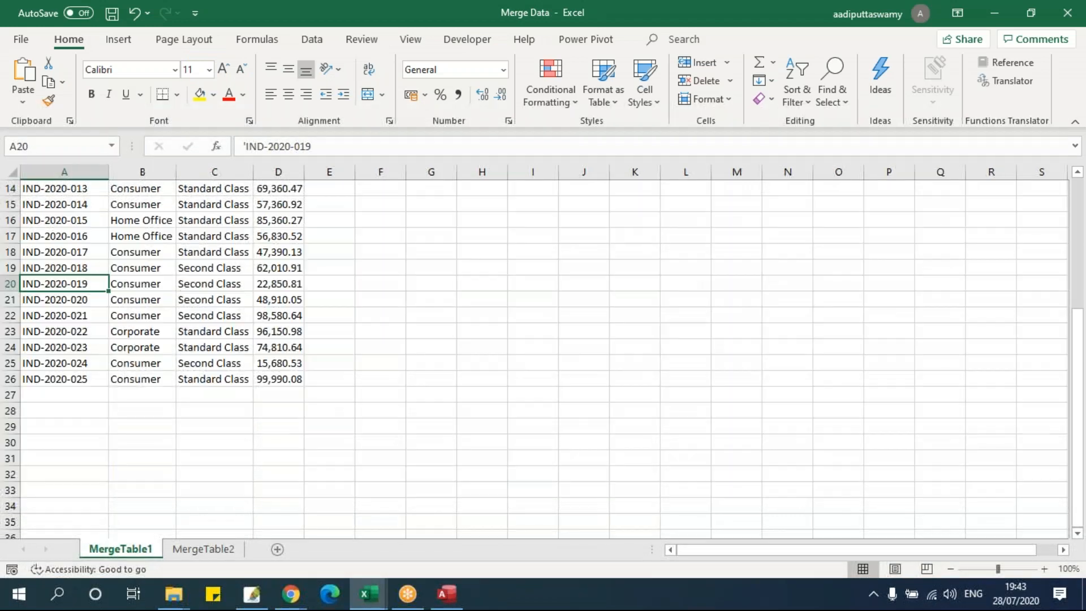
pyautogui.moveTo(72, 377); pyautogui.dragTo(298, 524)
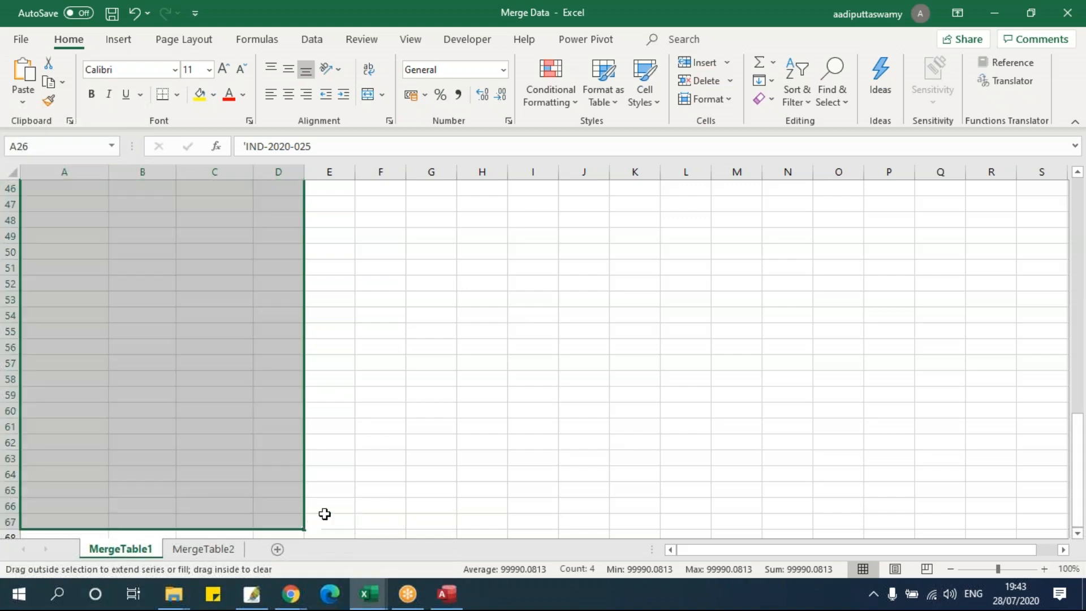
pyautogui.scroll(6, 297, 447)
pyautogui.scroll(4, 289, 339)
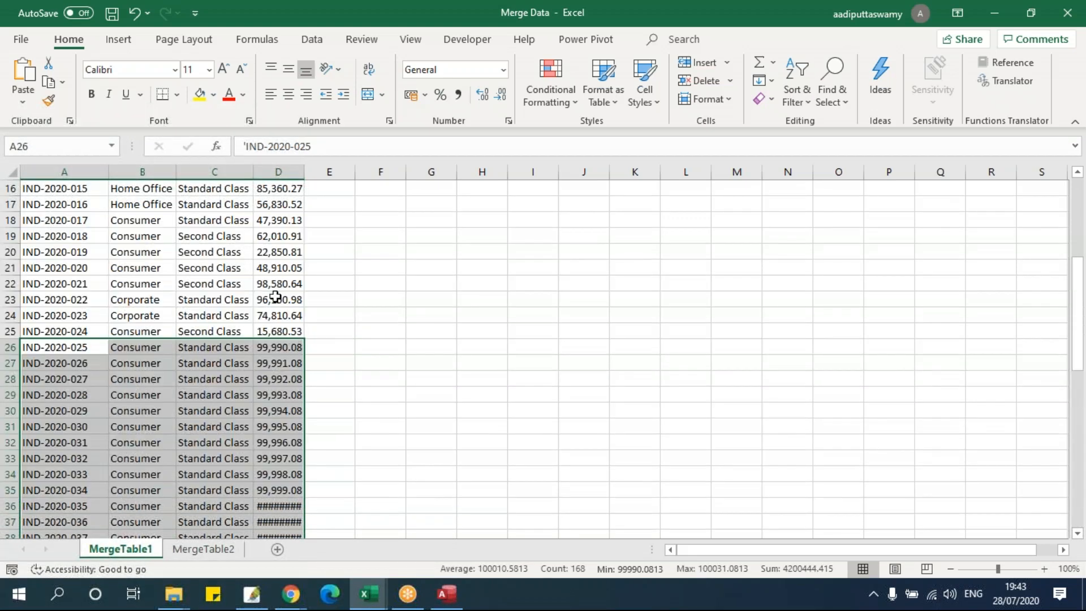
# - Enter =RANDBETWEEN(10,200) in Sales cell D2
pyautogui.click(284, 297)
pyautogui.hotkey('ctrl', 'Up')
pyautogui.press('Down')
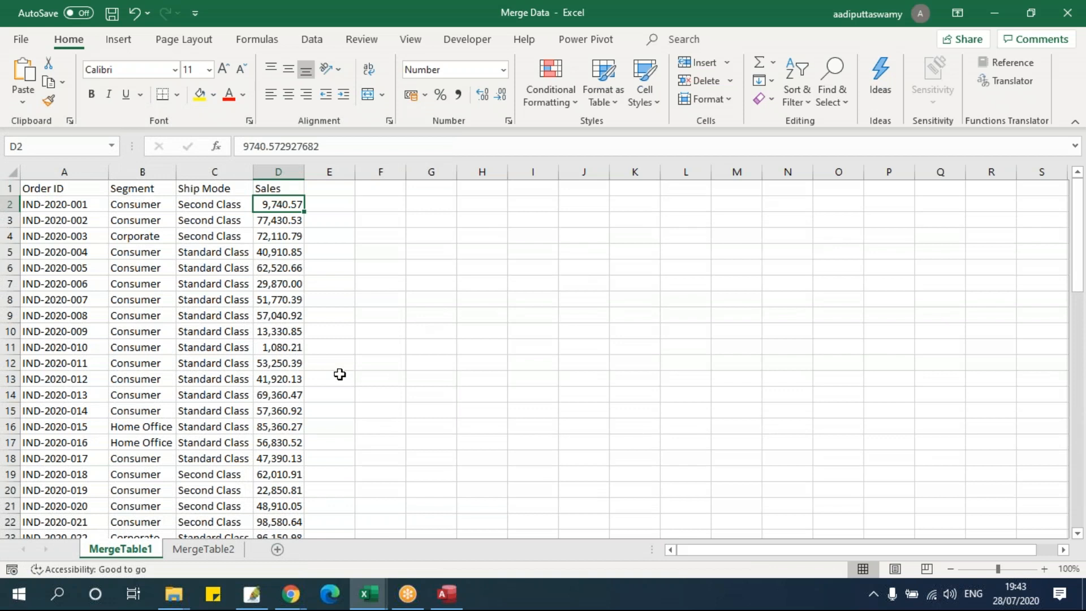
pyautogui.write('=ra')
pyautogui.press('Down')
pyautogui.press('Down')
pyautogui.press('Down')
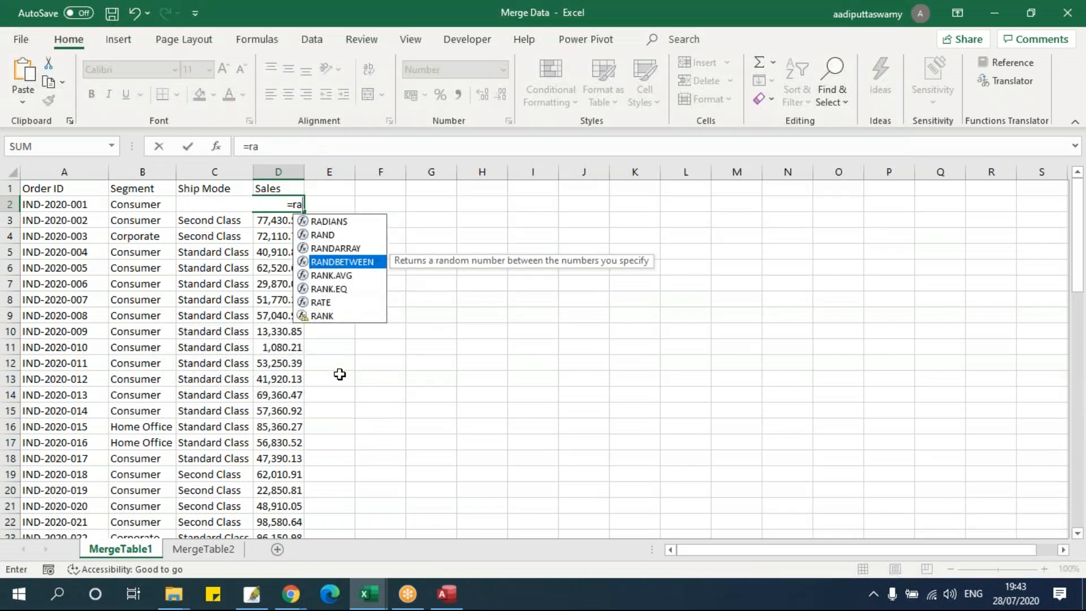
pyautogui.press('Tab')
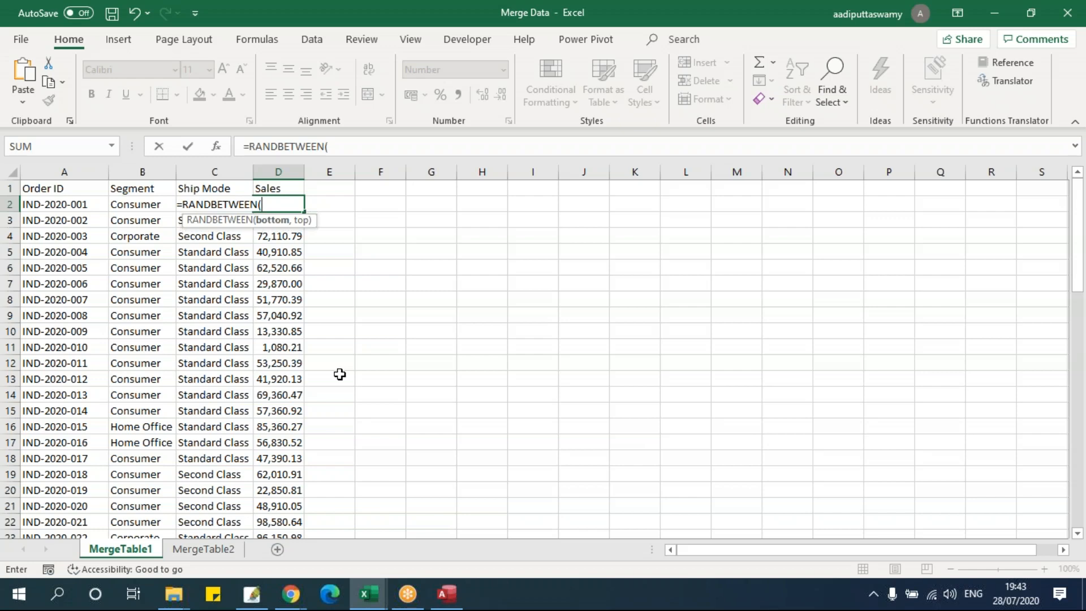
pyautogui.write('10,200')
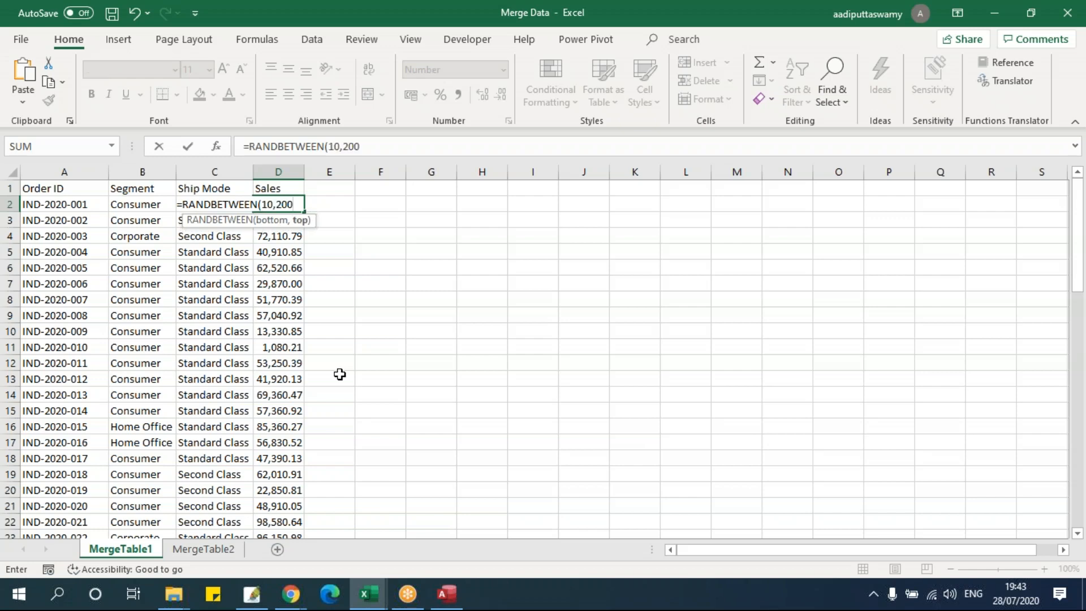
pyautogui.press('Return')
# - Fill the formula down to D67 and paste the Sales column back as plain values
pyautogui.press('Up')
pyautogui.hotkey('ctrl', 'shift', 'Down')
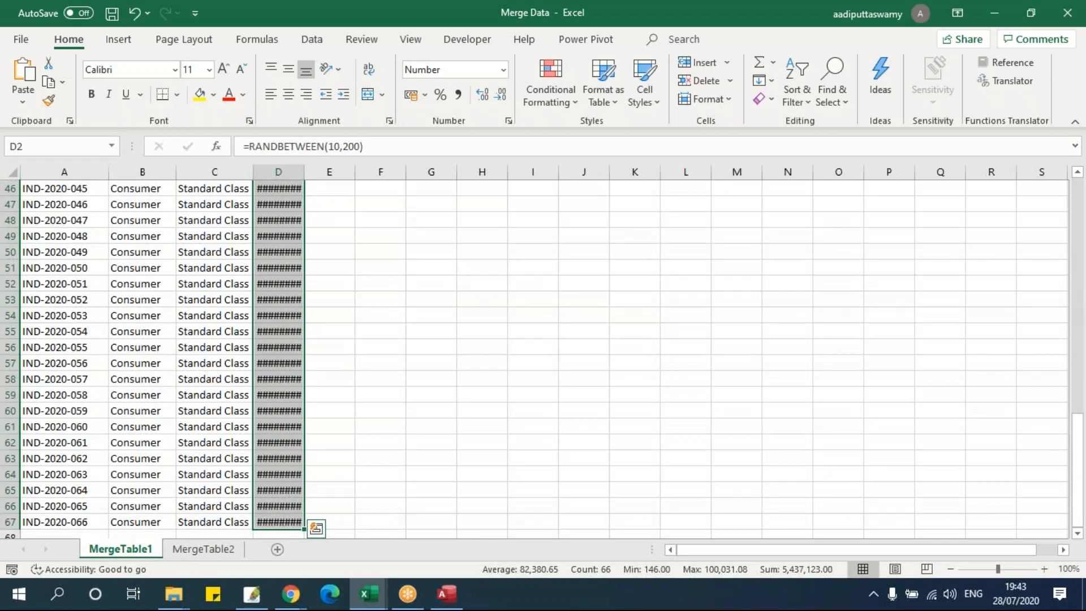
pyautogui.hotkey('ctrl', 'd')
pyautogui.hotkey('ctrl', 'c')
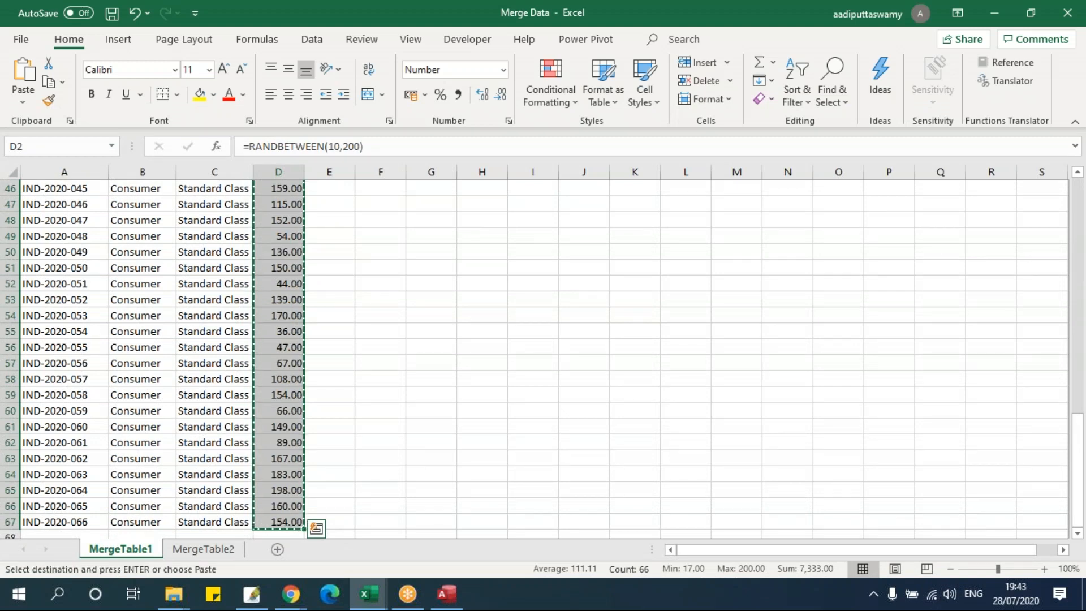
pyautogui.hotkey('ctrl', 'alt', 'v')
pyautogui.press('v')
pyautogui.press('Return')
# - Check the Sales values, save the workbook, and confirm Order IDs now run to row 67
pyautogui.click(285, 284)
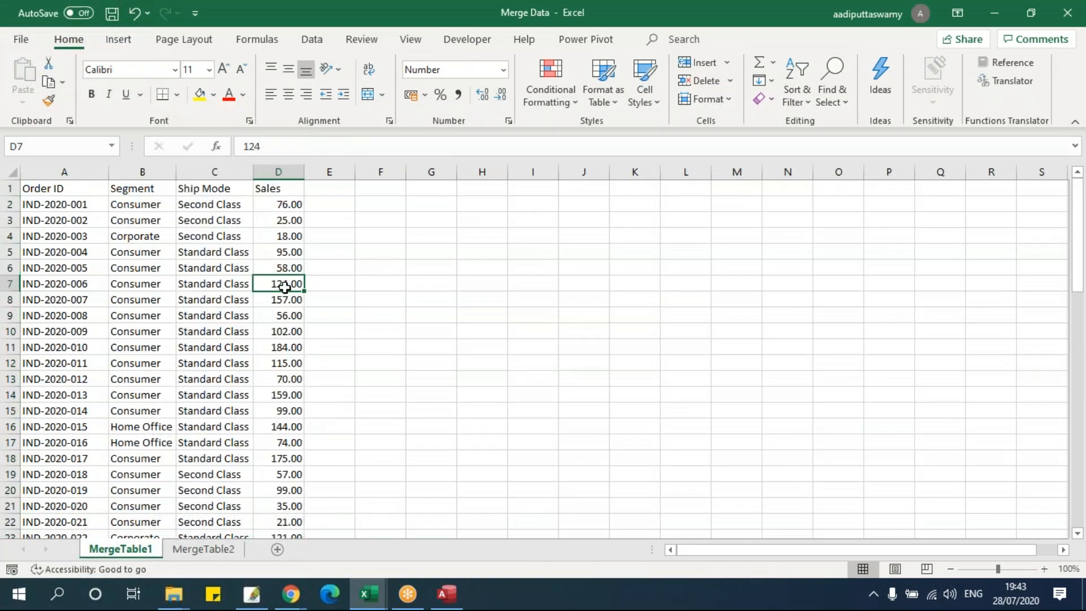
pyautogui.moveTo(286, 203); pyautogui.dragTo(287, 444)
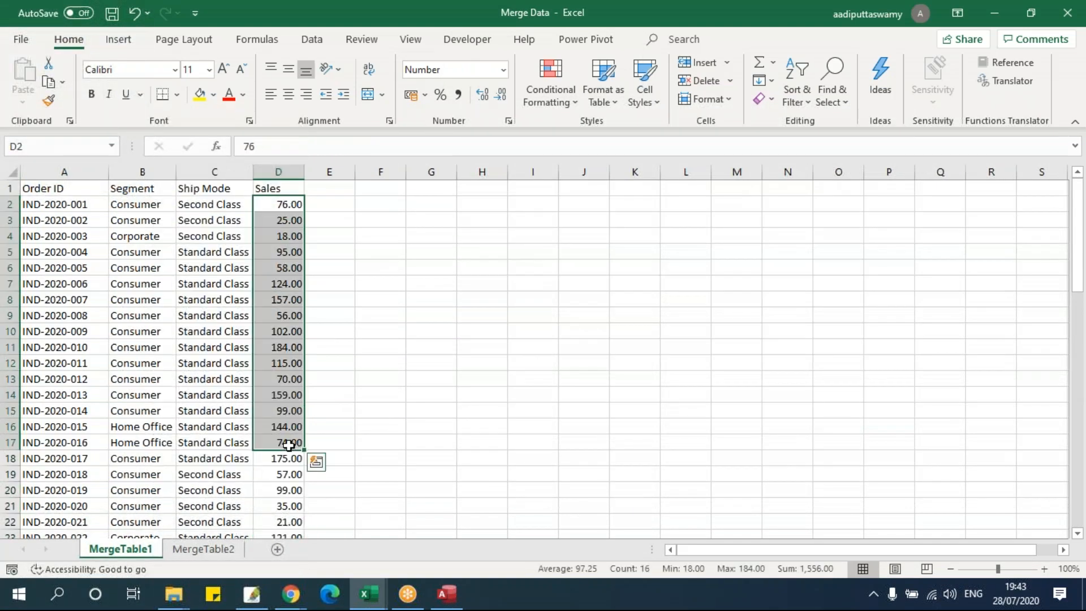
pyautogui.click(197, 363)
pyautogui.hotkey('ctrl', 's')
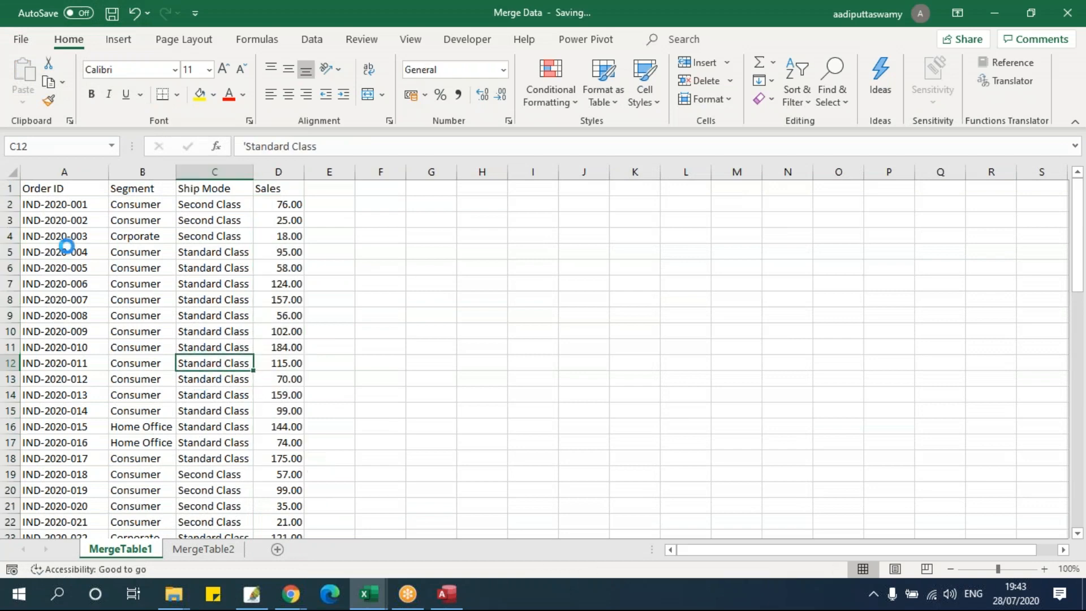
pyautogui.click(59, 203)
pyautogui.hotkey('ctrl', 'shift', 'Down')
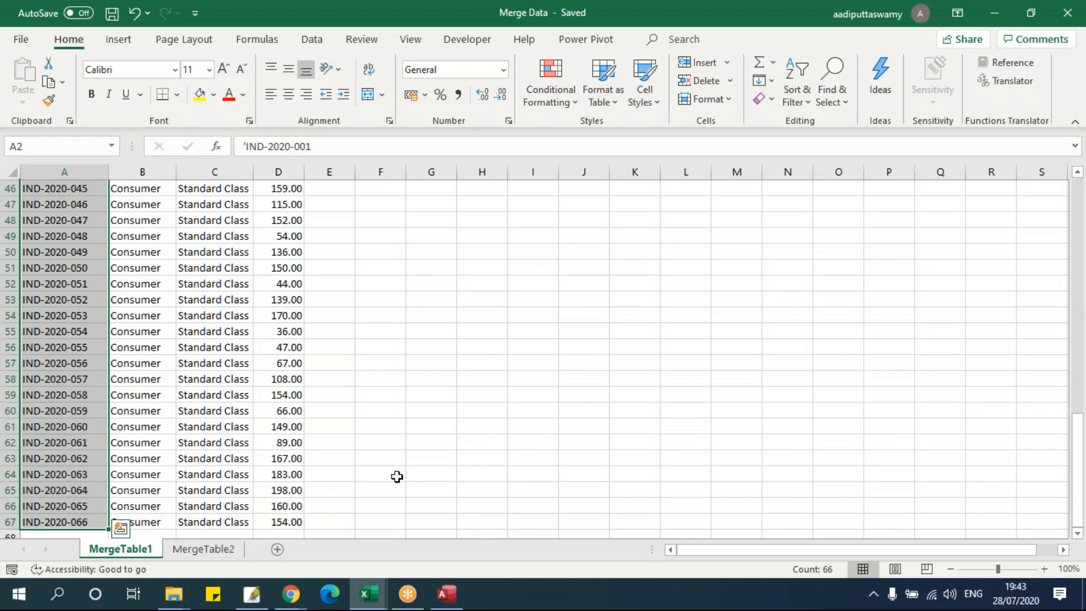
pyautogui.click(229, 398)
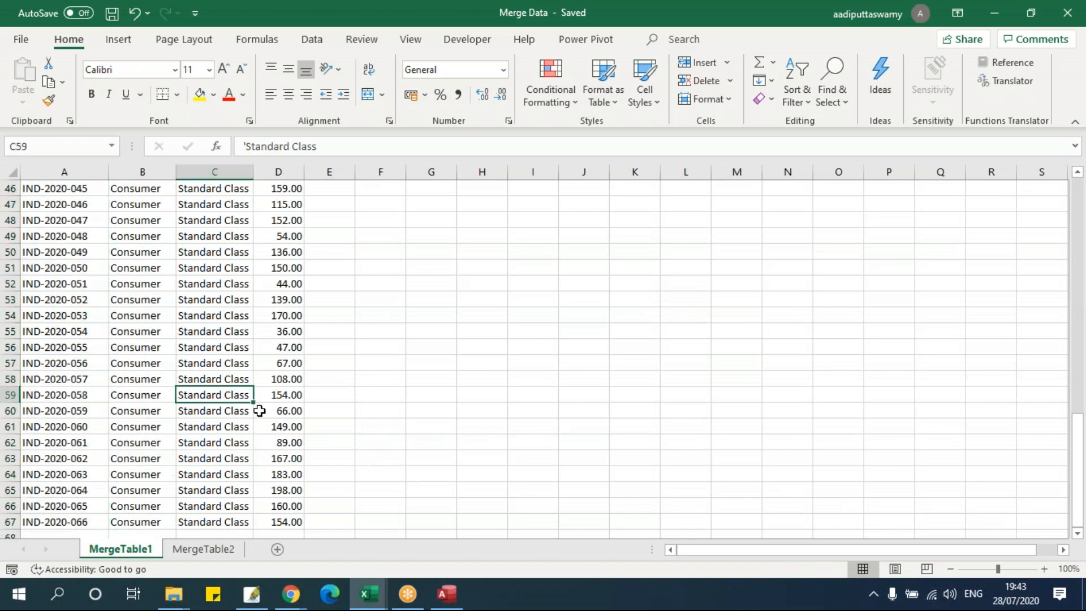
pyautogui.hotkey('alt', 'f')
pyautogui.press('c')
# - Open linked MergeTable1 in Access and jump to its last record, 66 of 66
pyautogui.click(458, 599)
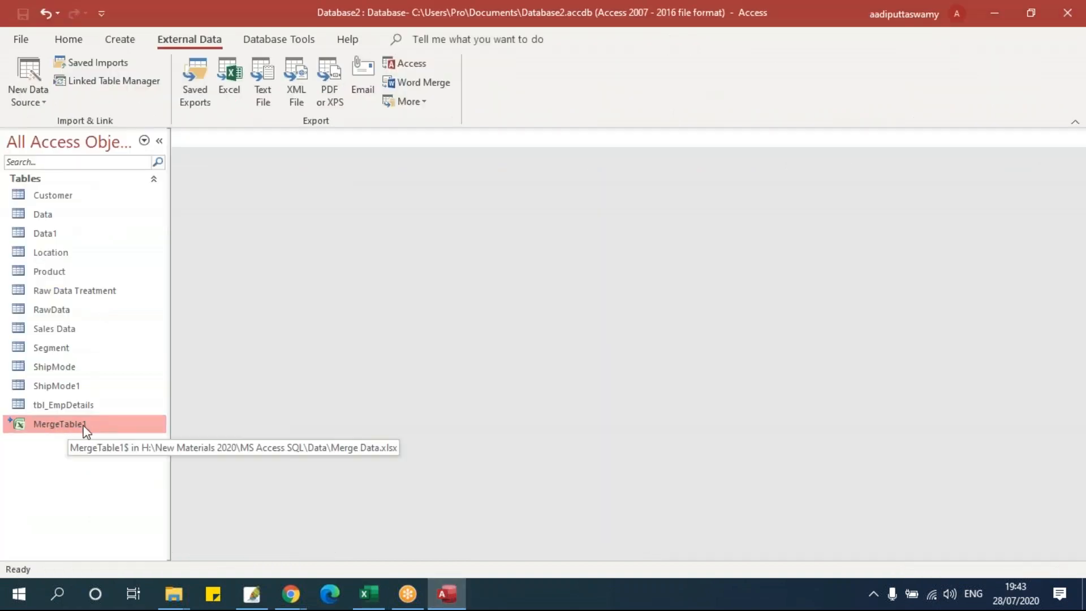
pyautogui.doubleClick(60, 425)
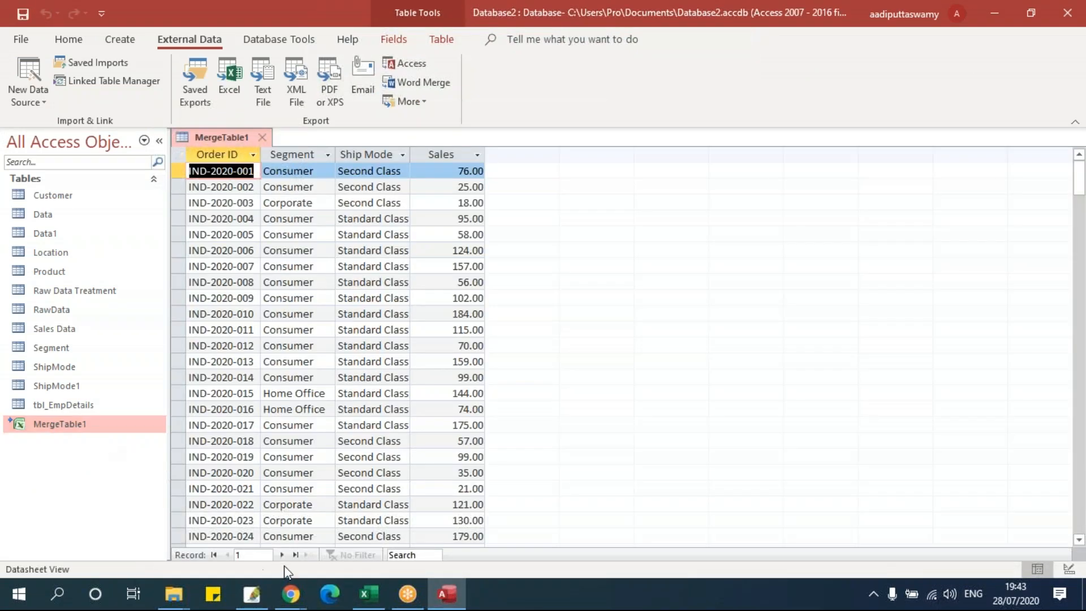
pyautogui.click(296, 555)
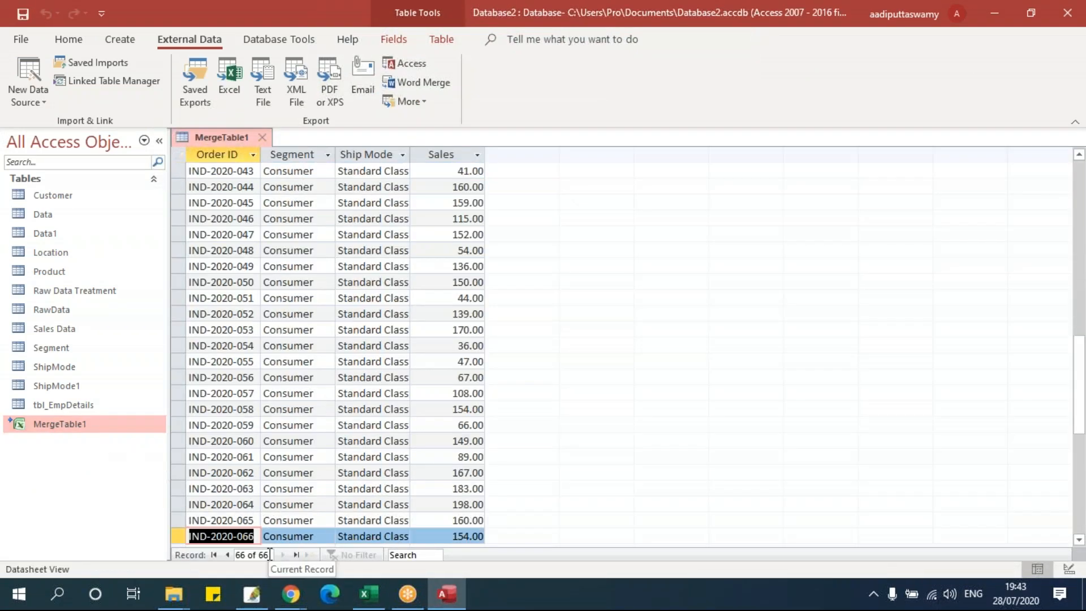
pyautogui.scroll(14, 473, 339)
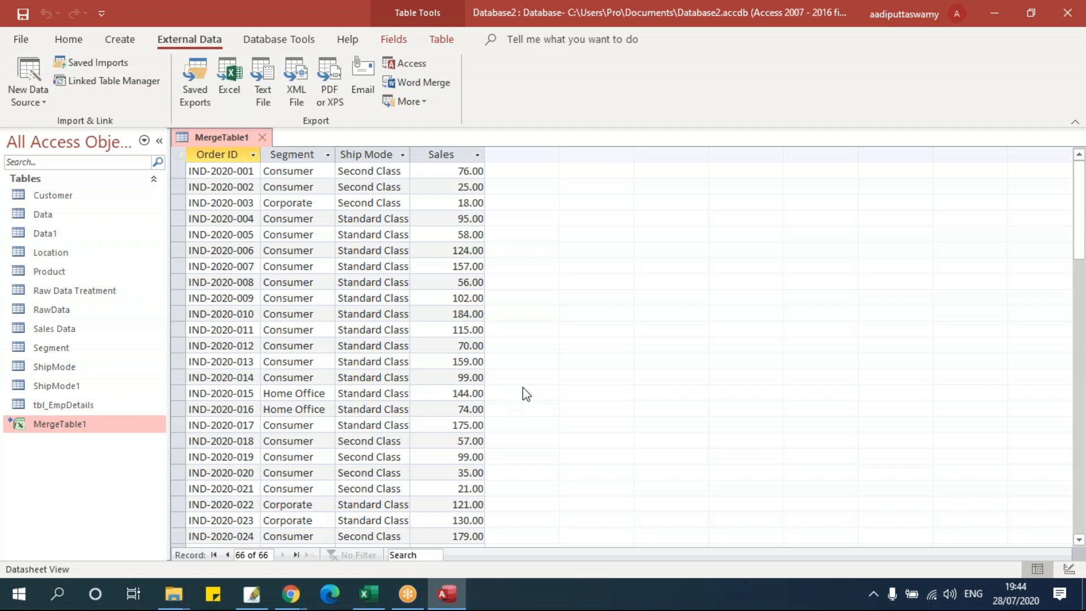
pyautogui.click(41, 90)
pyautogui.moveTo(48, 135)
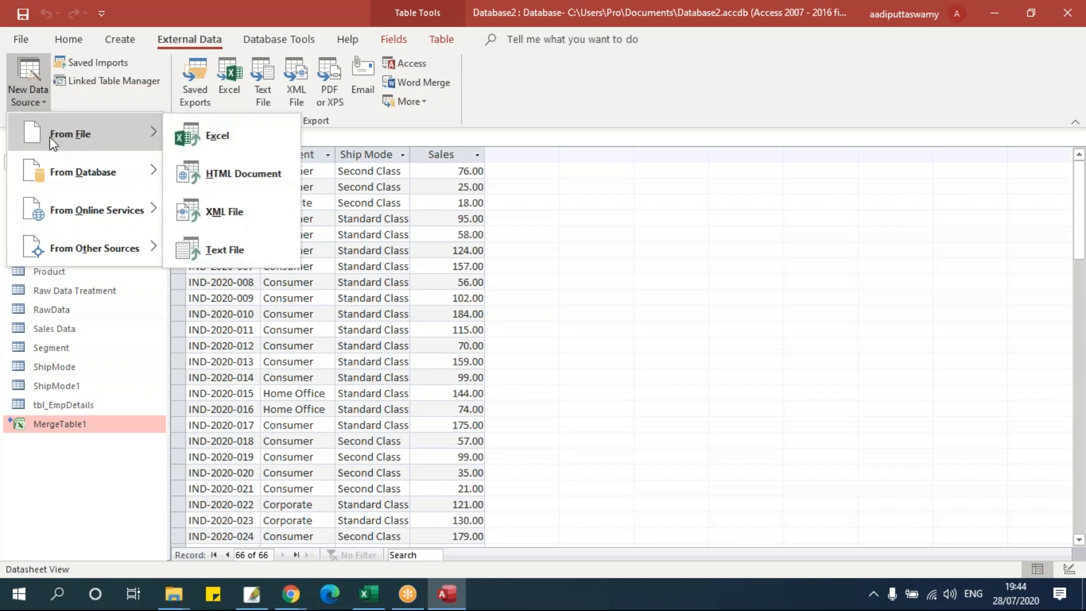
pyautogui.click(203, 143)
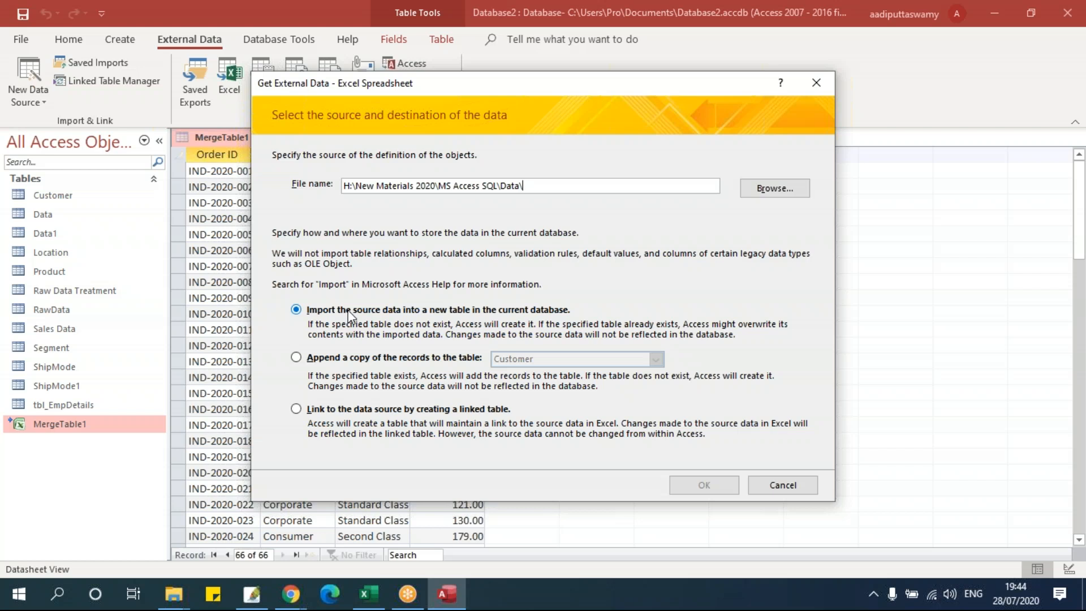
pyautogui.click(340, 357)
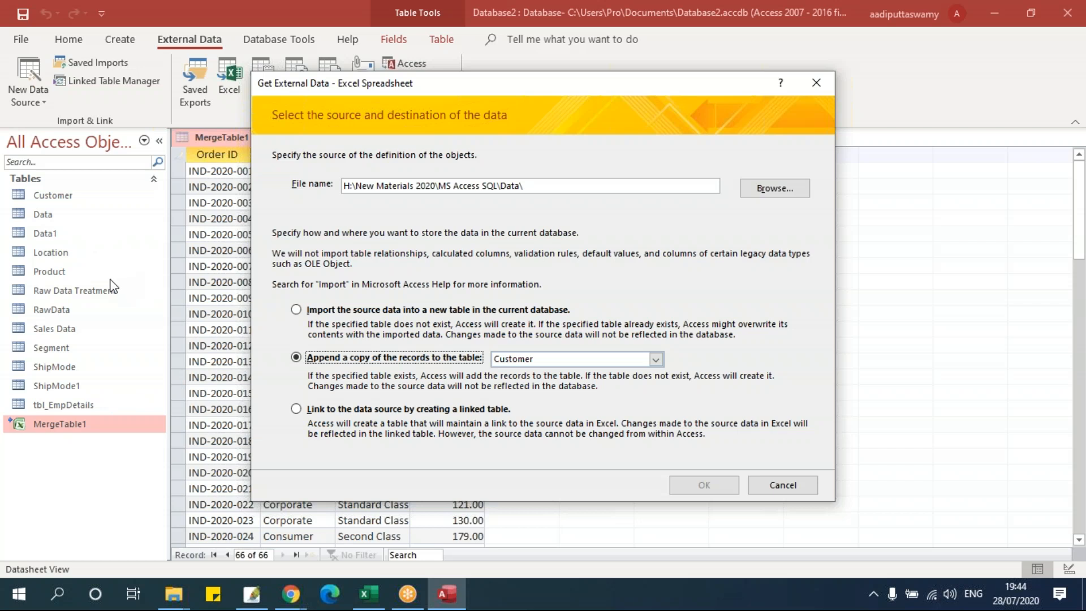
pyautogui.click(338, 408)
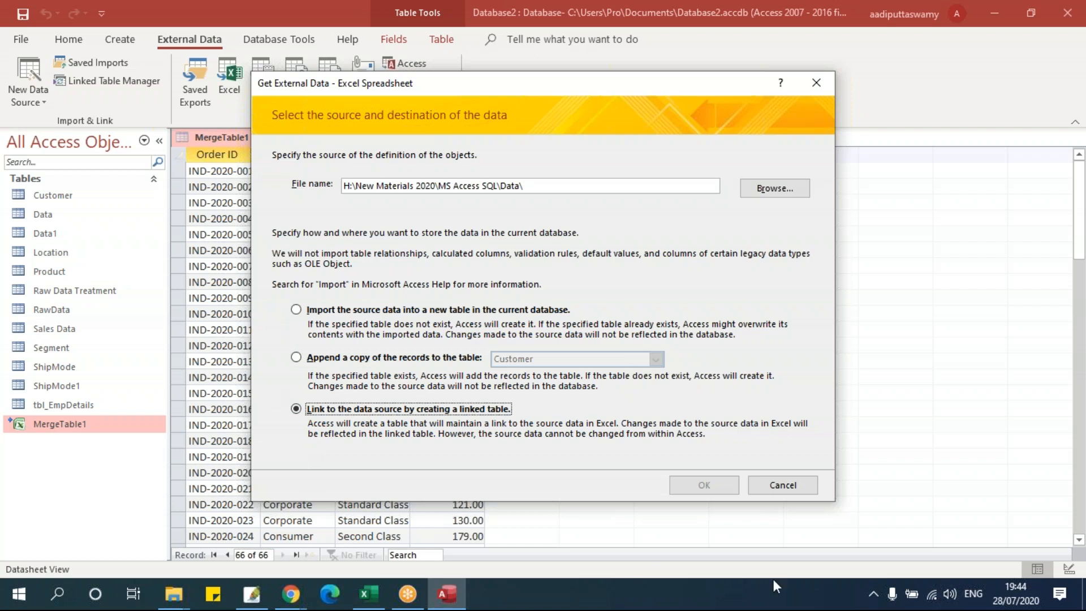
pyautogui.click(793, 485)
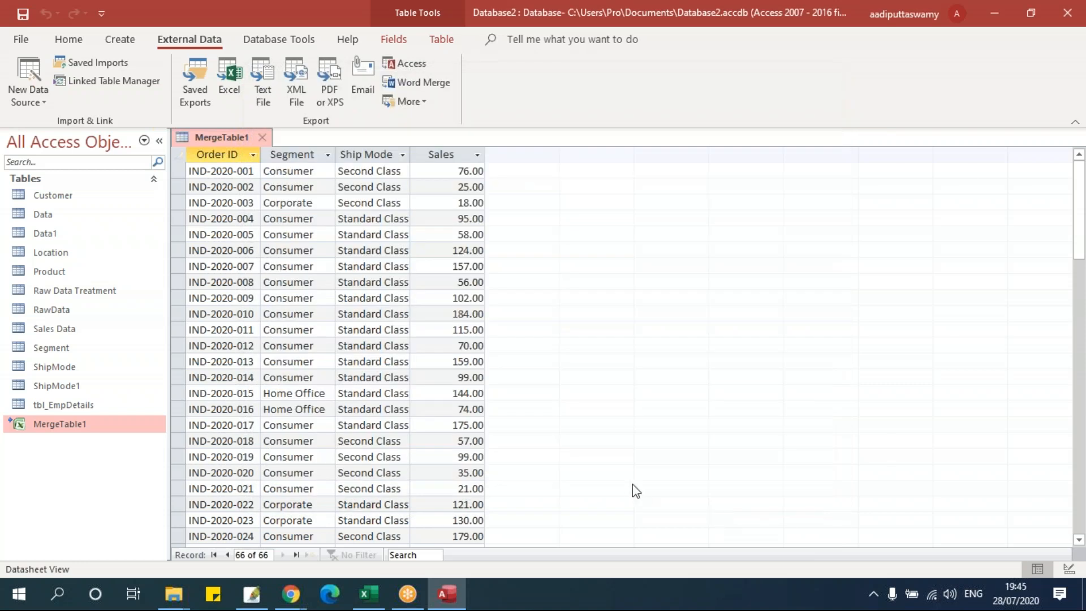